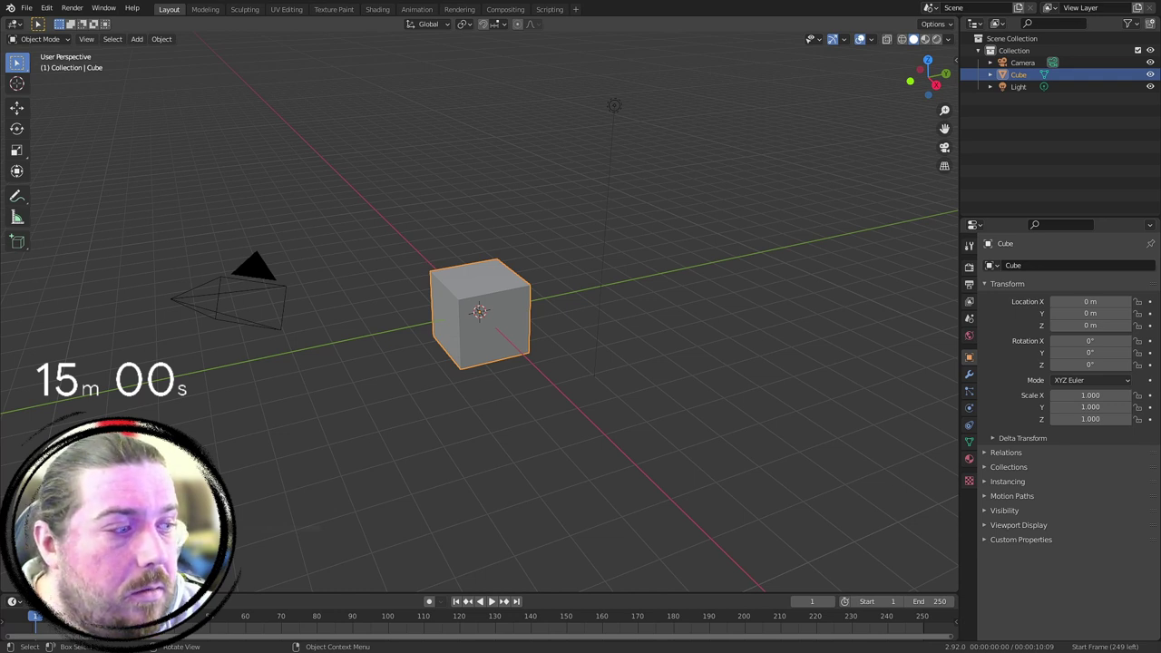
Step: Enter Edit Mode on the default cube in the right orthographic view
middle_click_drag(628, 198, 633, 259)
key("KP_1")
key("KP_3")
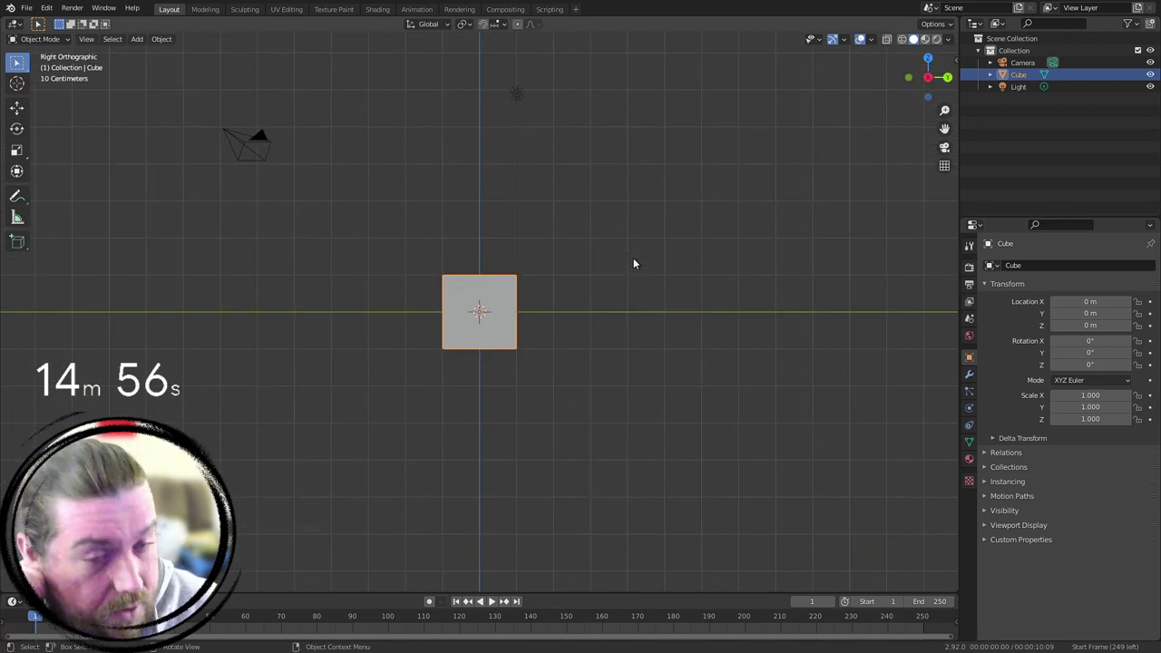
scroll(492, 388, "up", 4)
key("Tab")
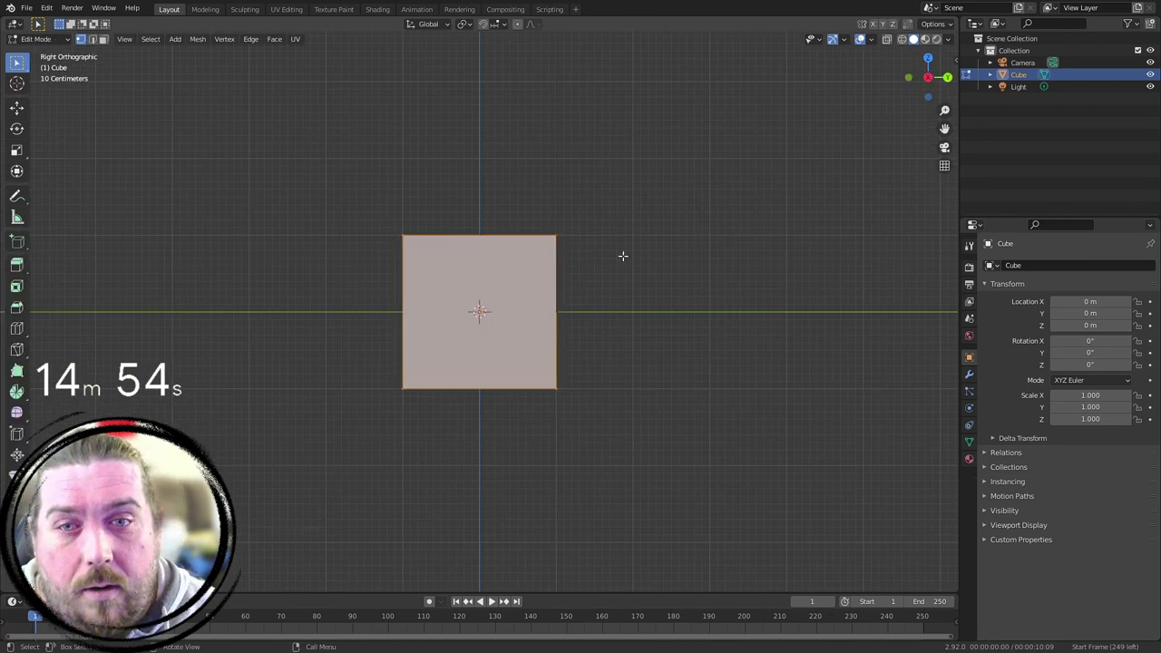
Step: With X-ray on, select the vertices of the cube's +Y end and extrude them about 2 m along Y
middle_click_drag(674, 268, 505, 254, "shift")
key("alt+z")
left_click_drag(341, 190, 590, 636)
middle_click_drag(480, 197, 704, 365)
key("KP_1")
key("KP_3")
key("KP_1")
key("KP_3")
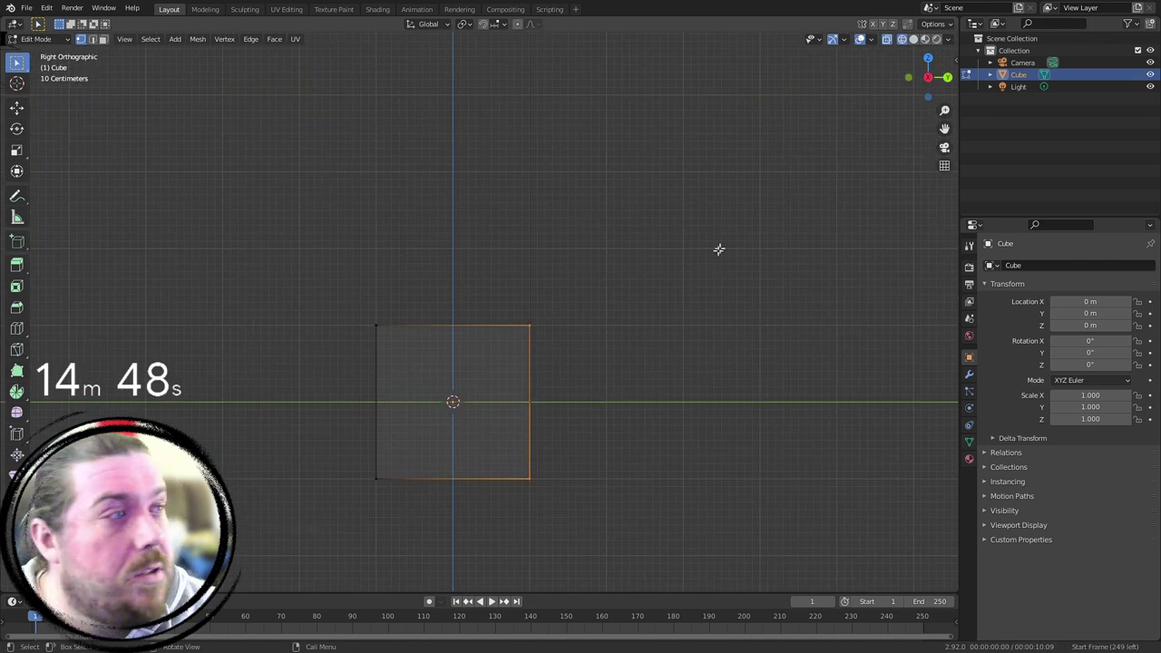
middle_click_drag(717, 396, 624, 377, "shift")
key("e")
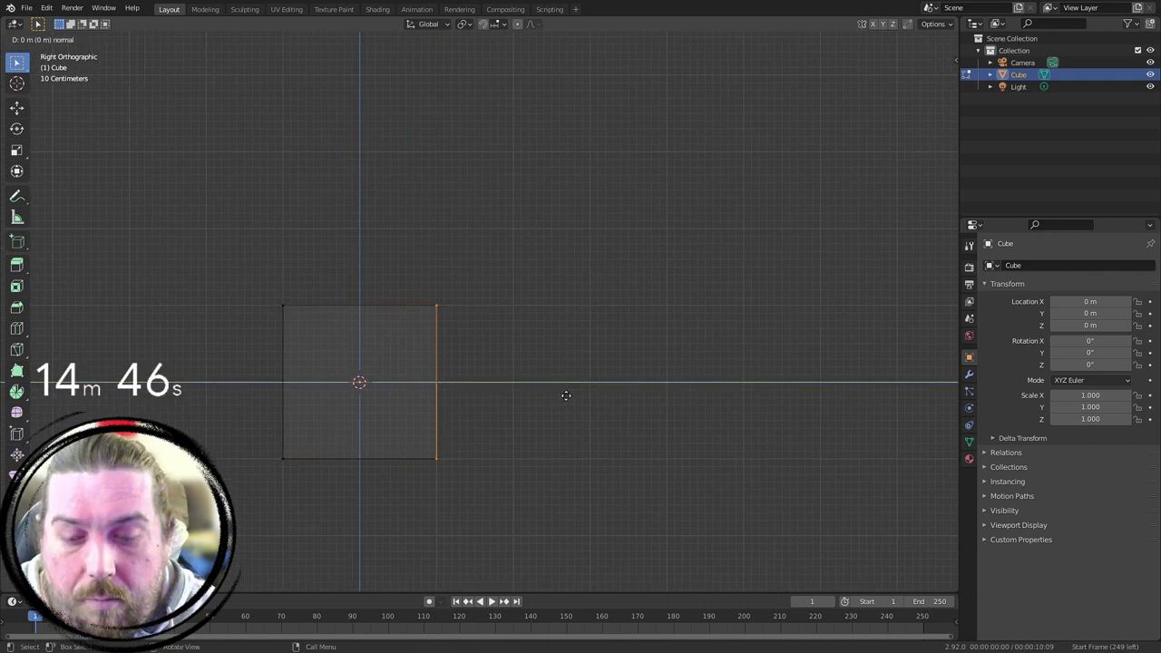
left_click(718, 406)
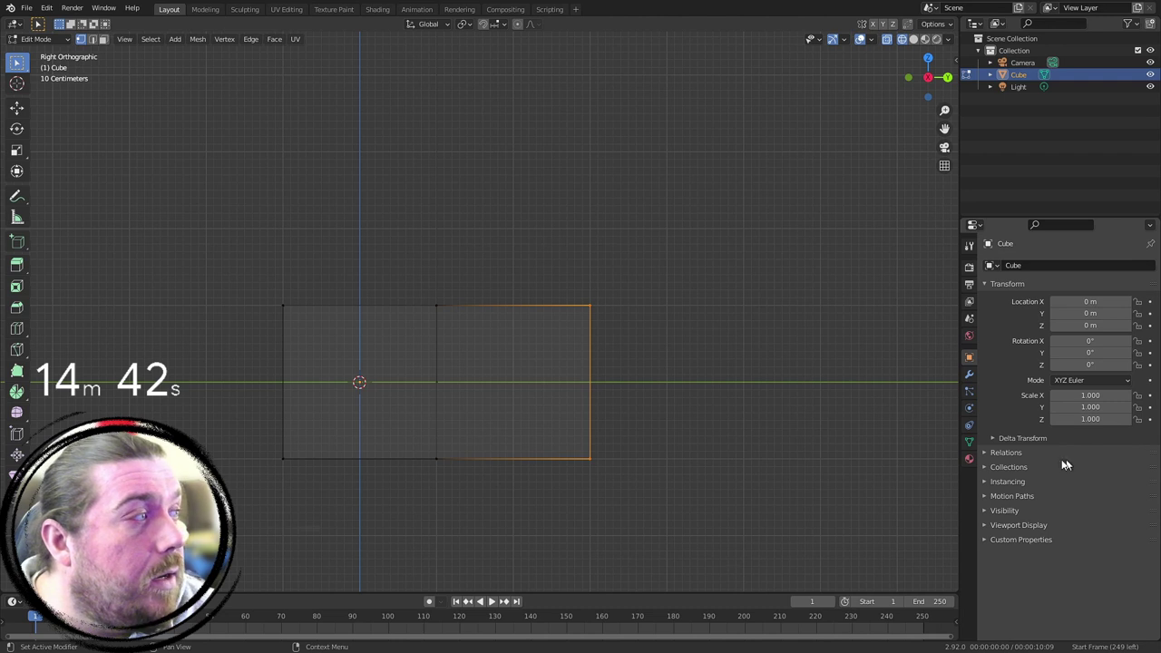
Step: Extrude the +Y end face another section of about 2 m along Y
middle_click_drag(662, 388, 666, 338, "shift")
middle_click_drag(633, 296, 552, 330, "shift")
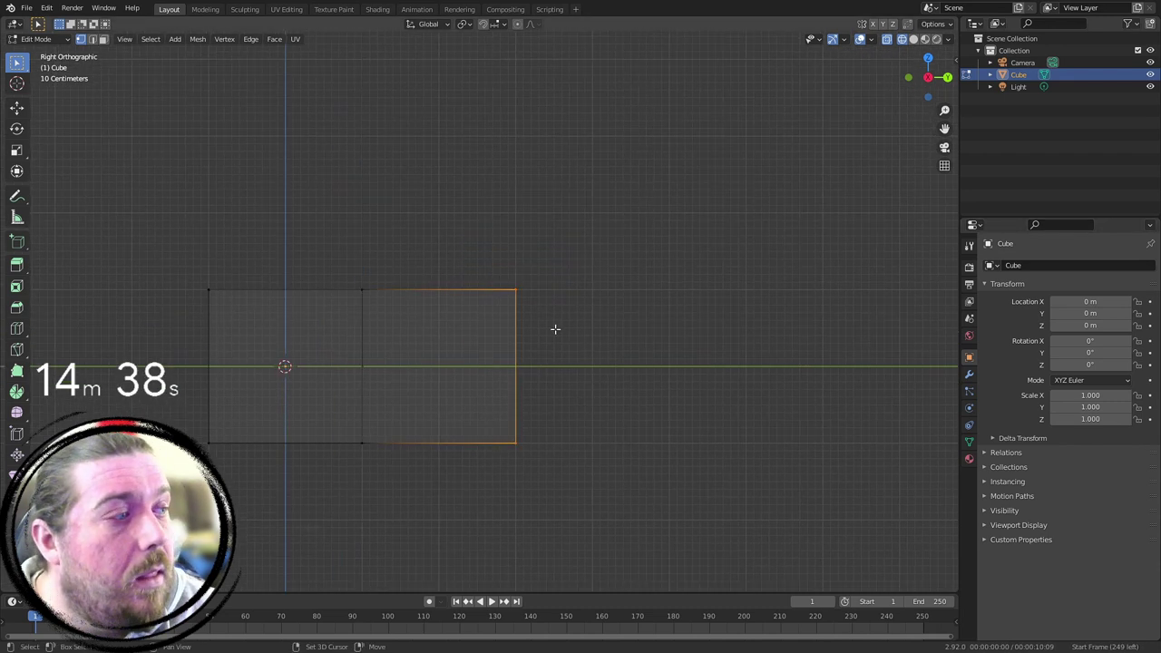
key("e")
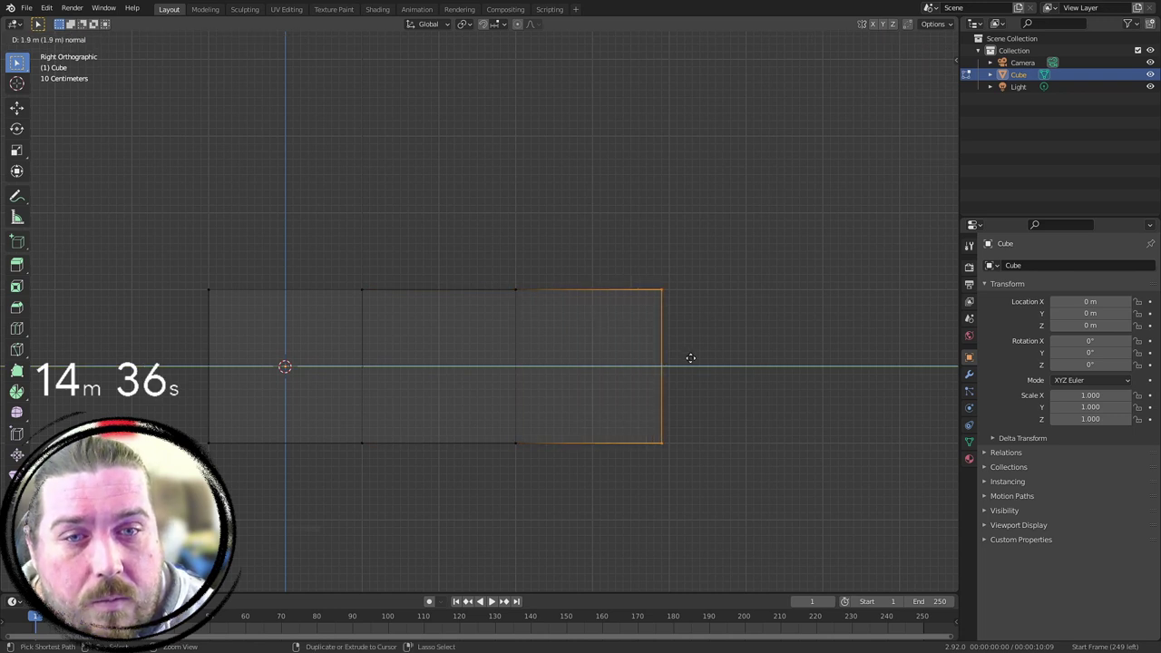
left_click(695, 363)
Step: In the top view, scale the -Y end vertices along X to about 0.7 to taper the stern
middle_click_drag(360, 297, 523, 349, "shift")
key("KP_7")
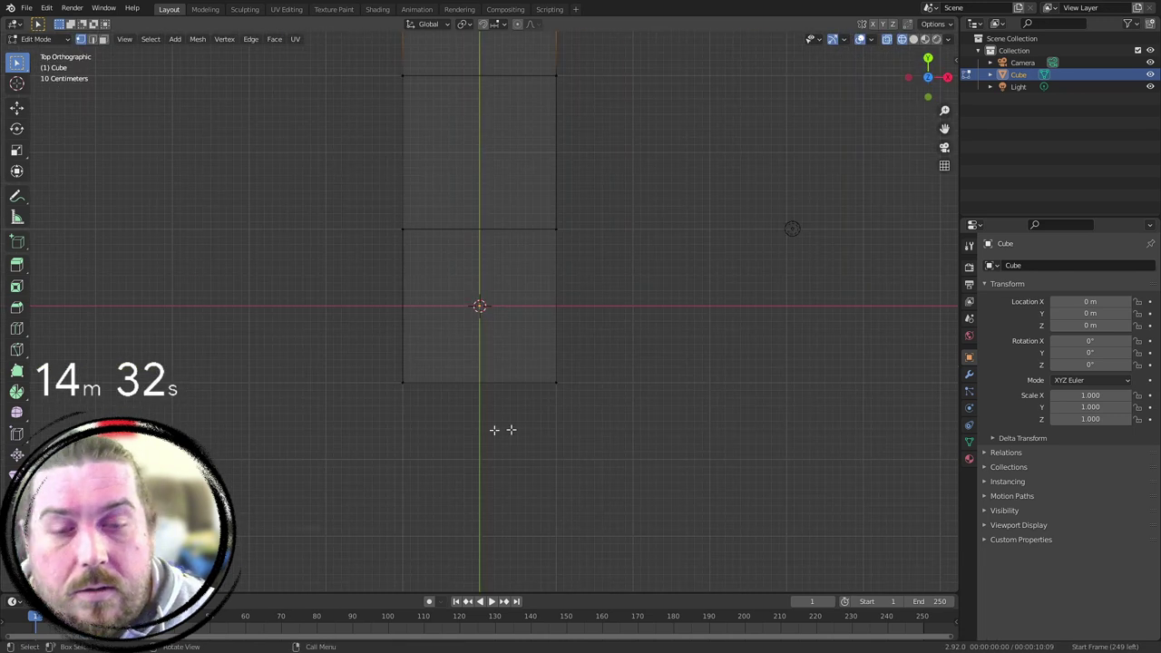
left_click_drag(463, 351, 676, 390)
key("s")
key("x")
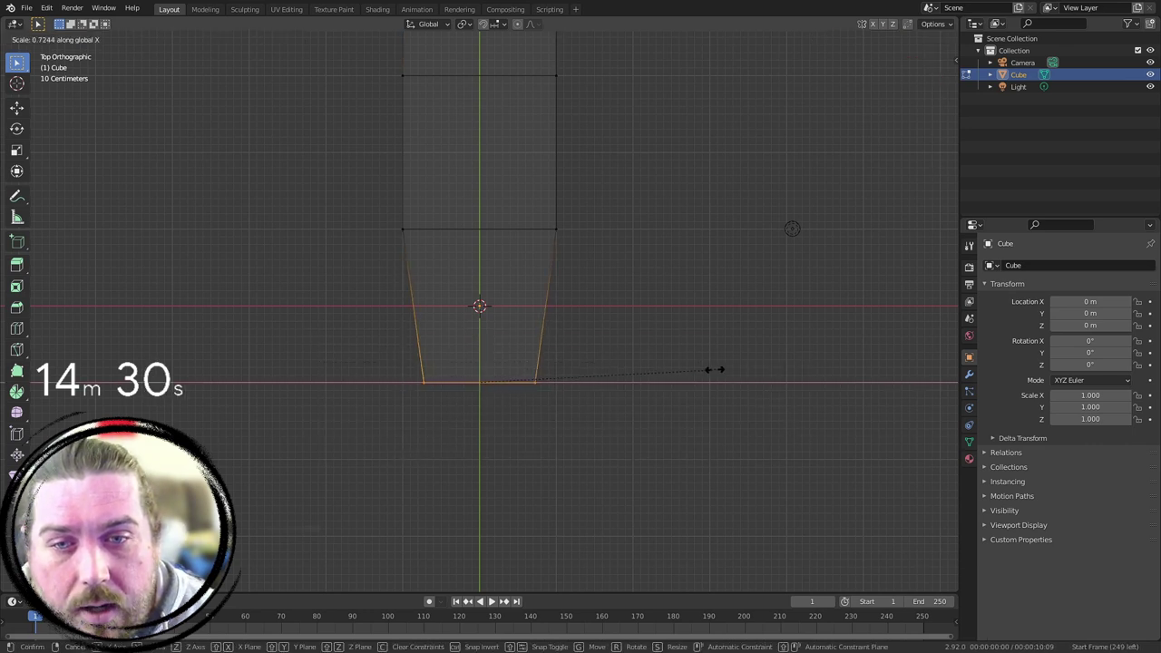
left_click(700, 364)
Step: Scale the +Y end vertices along X to about a tenth of their width to form a pointed bow
middle_click_drag(685, 348, 735, 581, "shift")
left_click_drag(361, 294, 834, 433)
middle_click_drag(548, 588, 575, 205, "shift")
middle_click_drag(621, 154, 641, 393, "shift")
left_click(421, 142)
left_click_drag(455, 172, 839, 299)
middle_click_drag(679, 199, 699, 262, "shift")
key("s")
key("x")
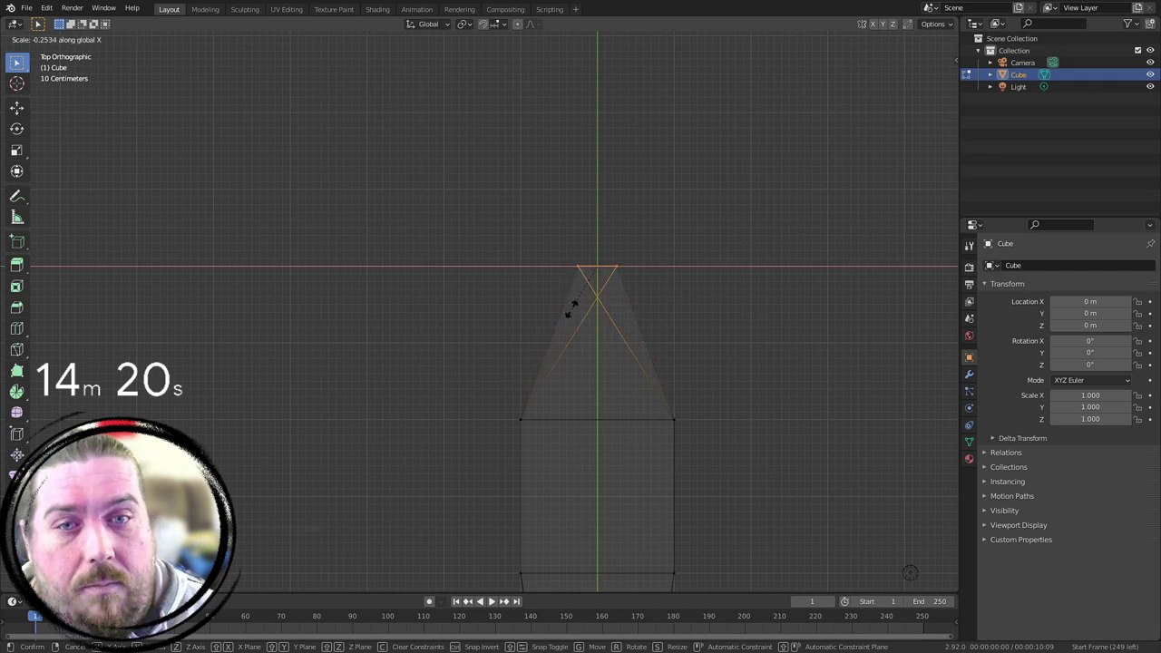
left_click(612, 311)
key("s")
key("x")
key("0")
key("Return")
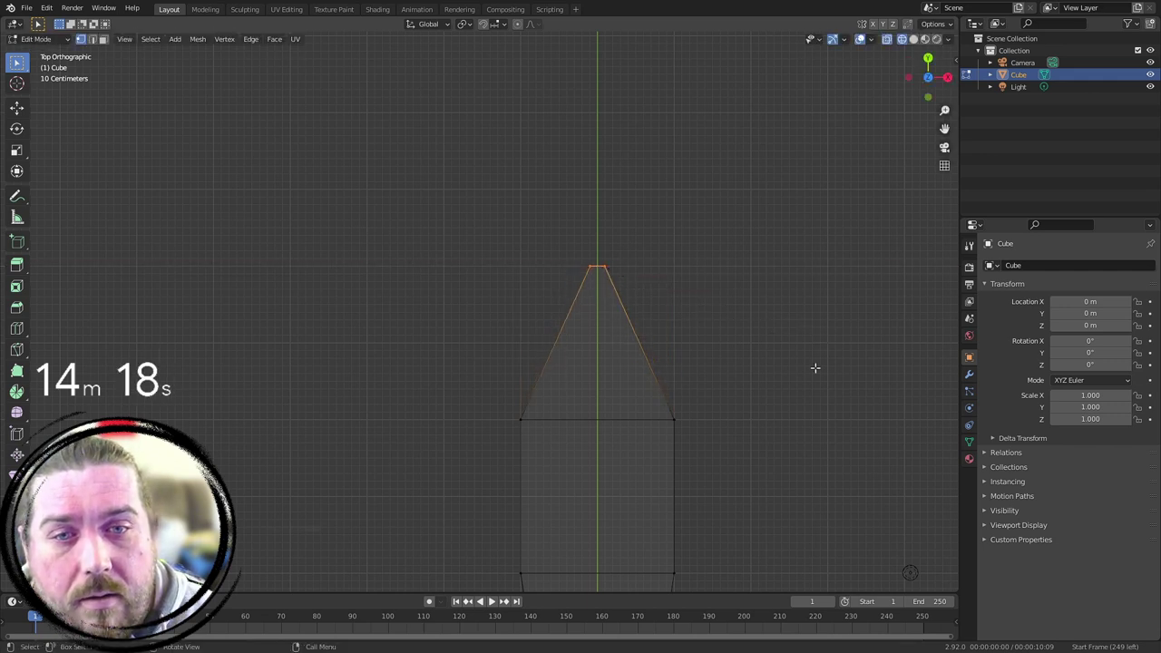
Step: Add a horizontal edge loop around the hull and slide it slightly below mid-height
middle_click_drag(526, 485, 726, 375)
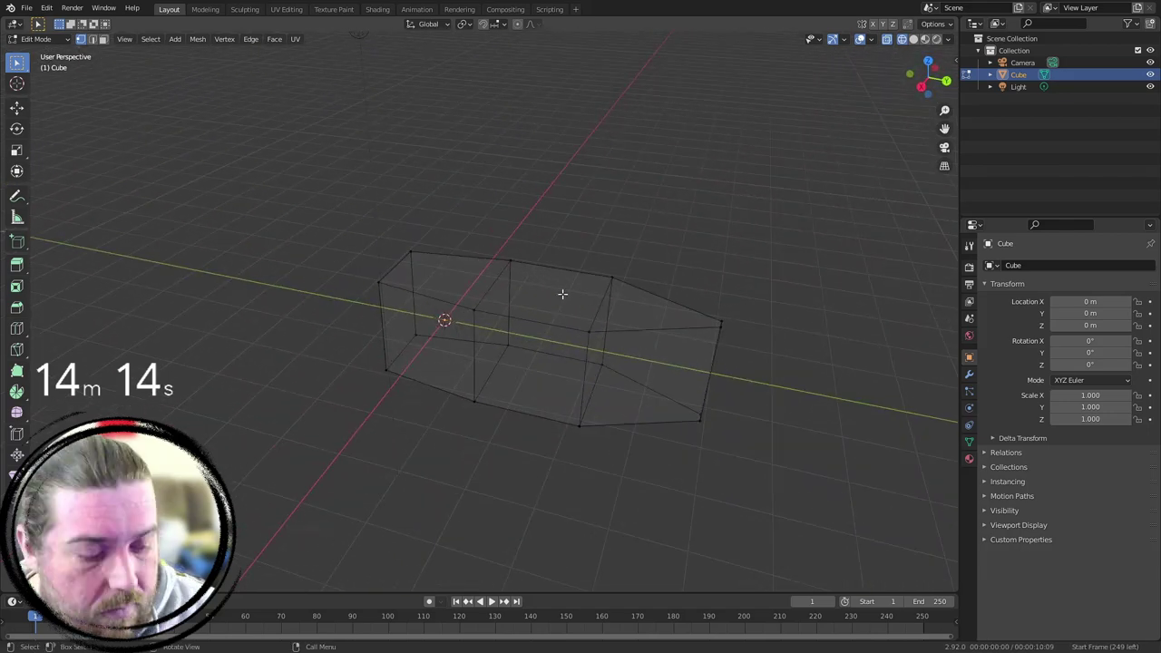
key("KP_3")
scroll(563, 294, "up", 2)
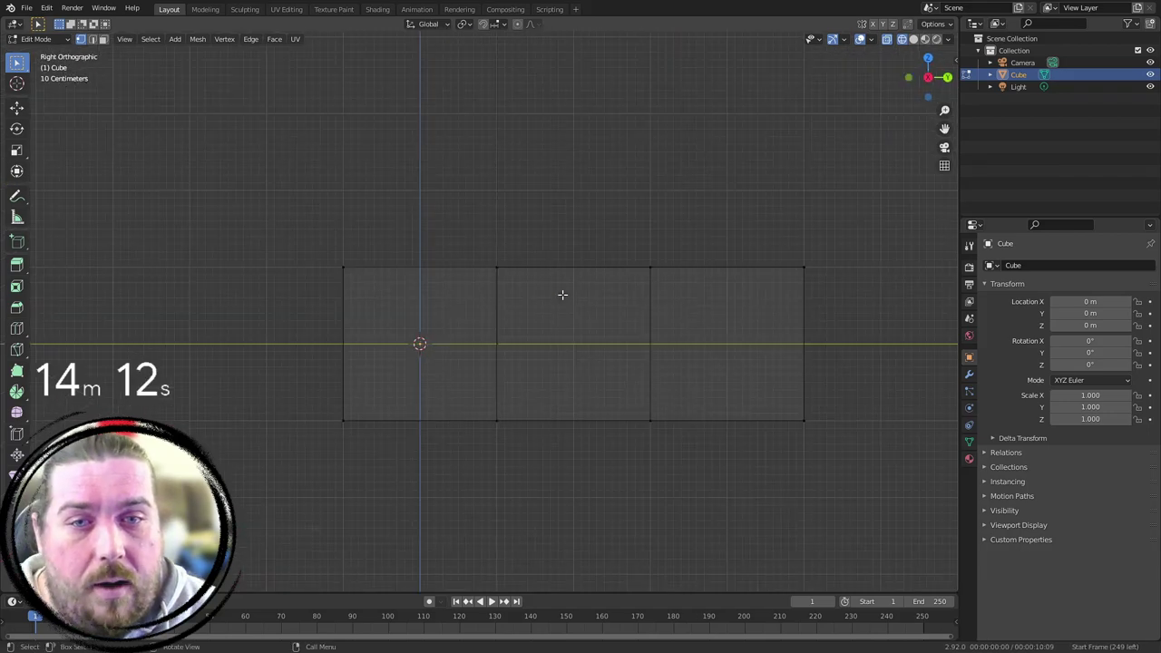
left_click(657, 313, "alt")
middle_click_drag(723, 316, 693, 331)
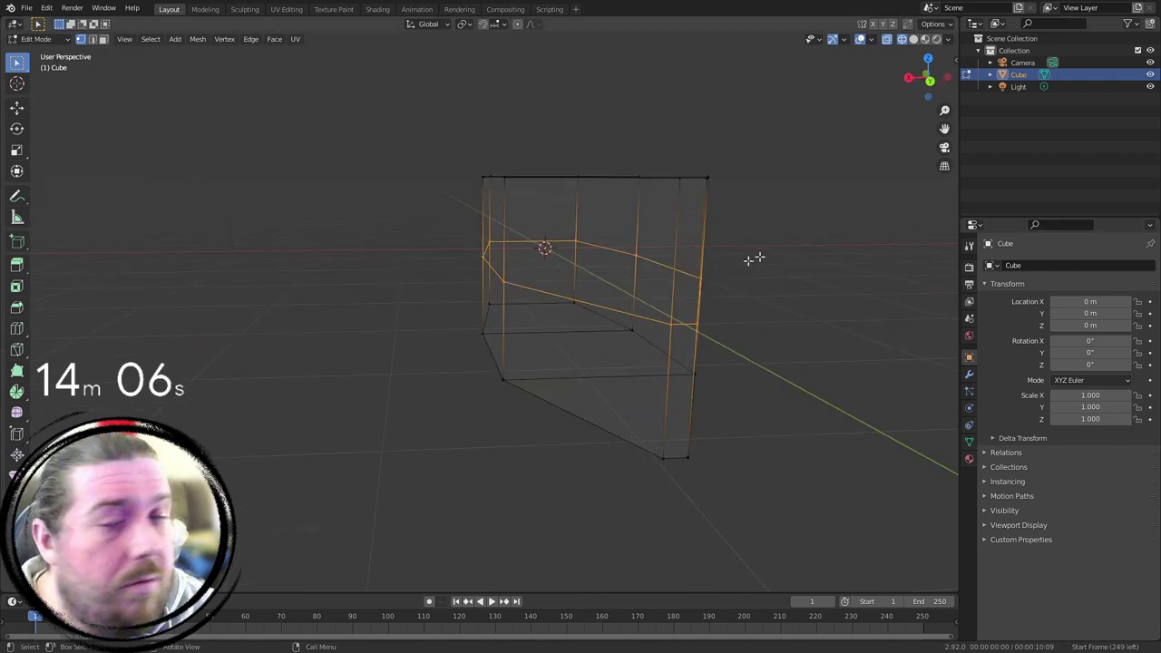
key("g")
key("g")
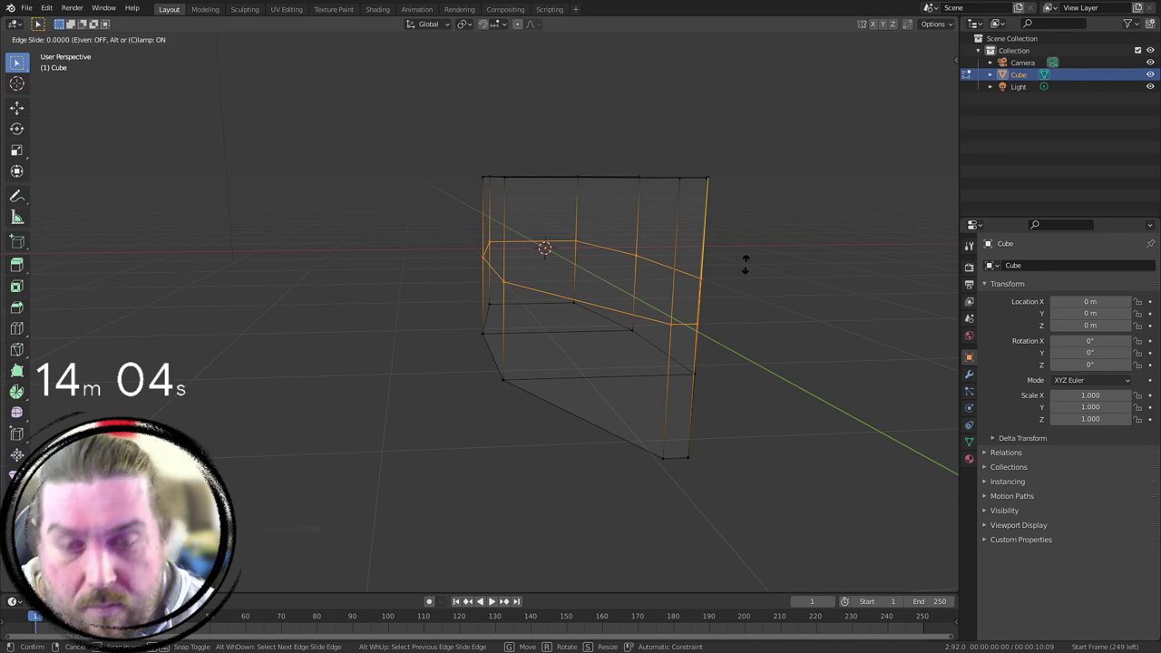
left_click(727, 293)
Step: Scale all bottom vertices along X into a narrow keel and switch to solid shading
key("KP_3")
left_click_drag(303, 299, 866, 404)
key("KP_1")
middle_click_drag(387, 276, 604, 314, "shift")
scroll(606, 316, "up", 4)
middle_click_drag(933, 343, 655, 315, "shift")
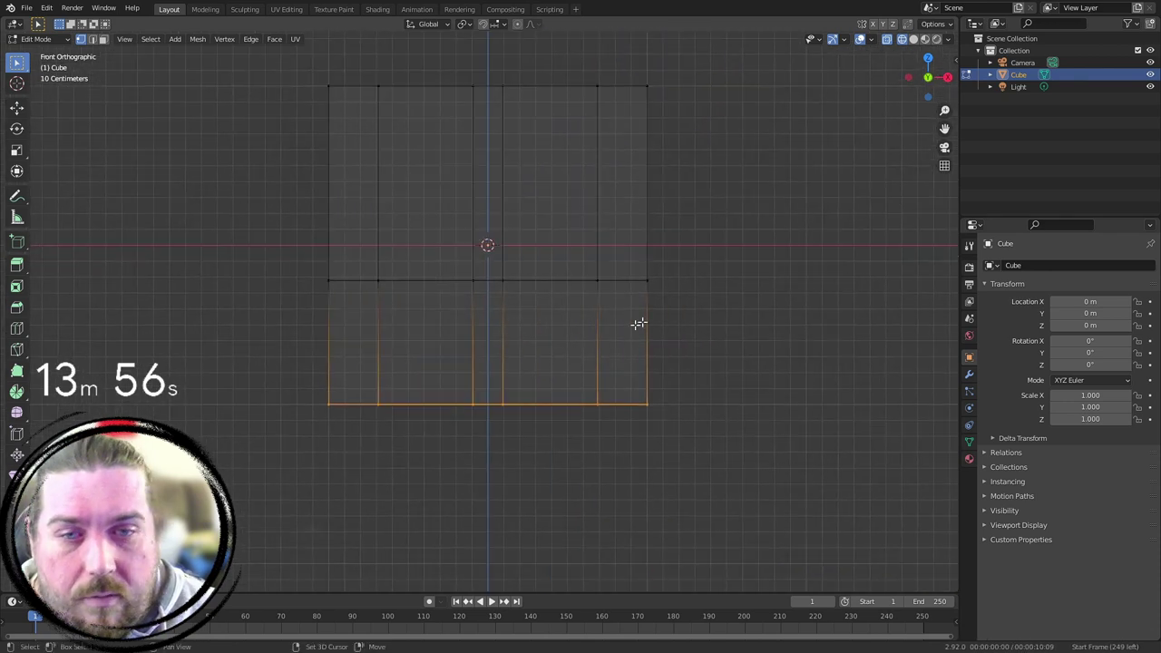
key("s")
key("x")
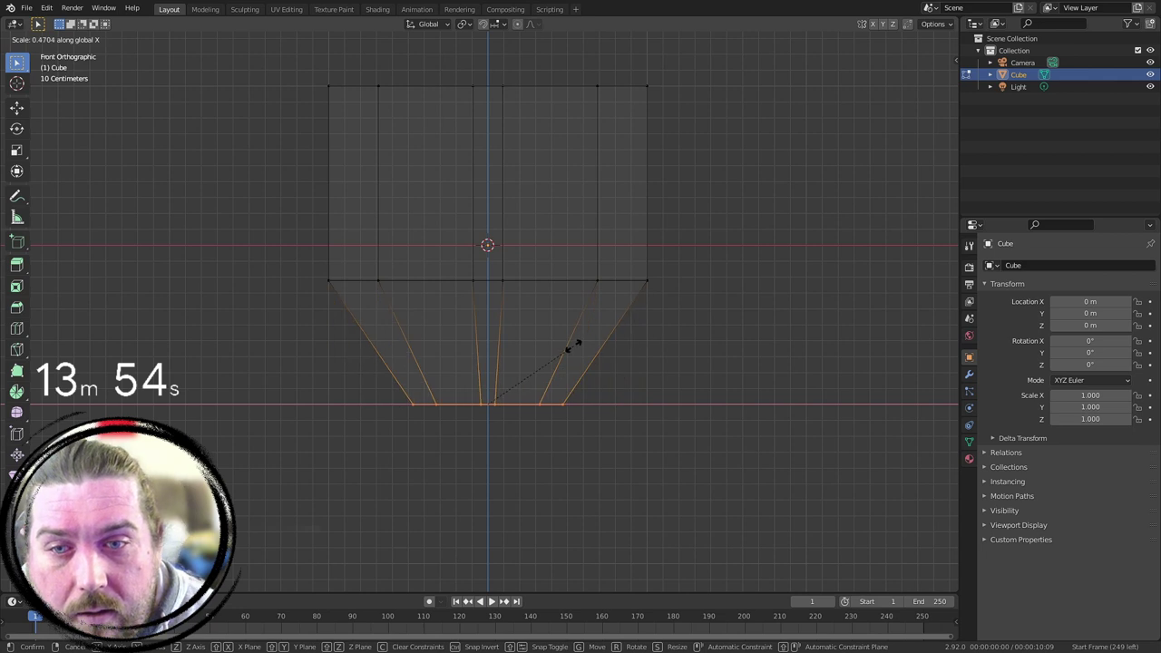
left_click(526, 388)
scroll(544, 363, "down", 4)
key("z")
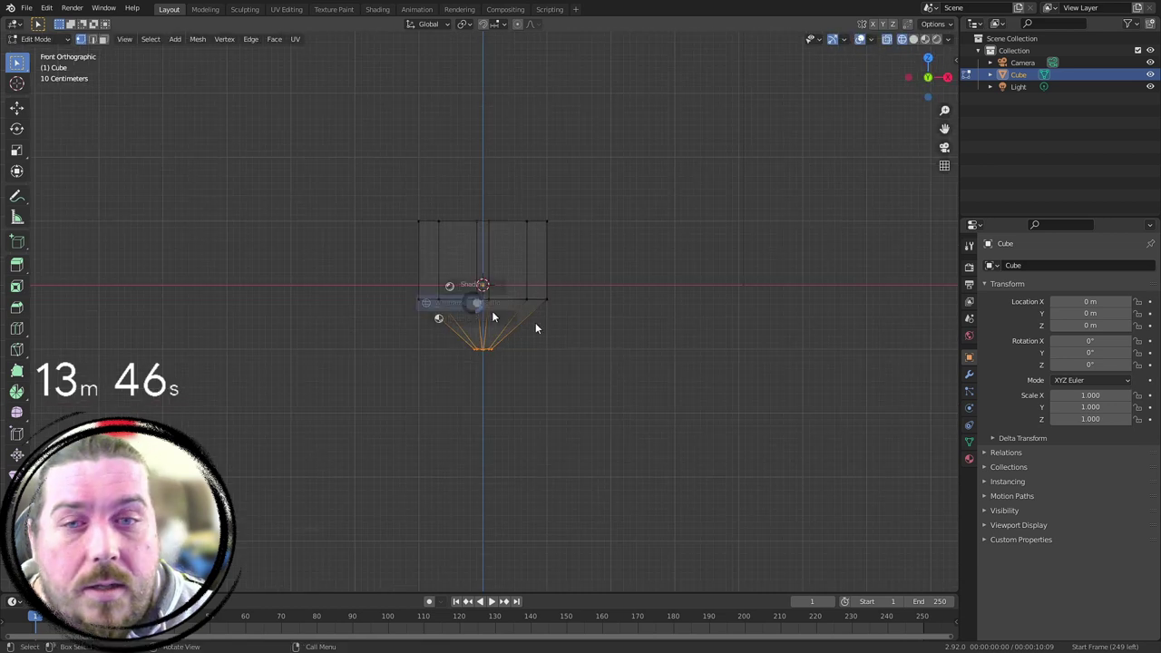
left_click(595, 339)
mouse_move(595, 340)
middle_mouse_down()
mouse_move(527, 332)
mouse_move(526, 311)
mouse_move(482, 368)
mouse_move(679, 318)
mouse_move(717, 401)
mouse_move(569, 445)
mouse_move(653, 408)
middle_mouse_up()
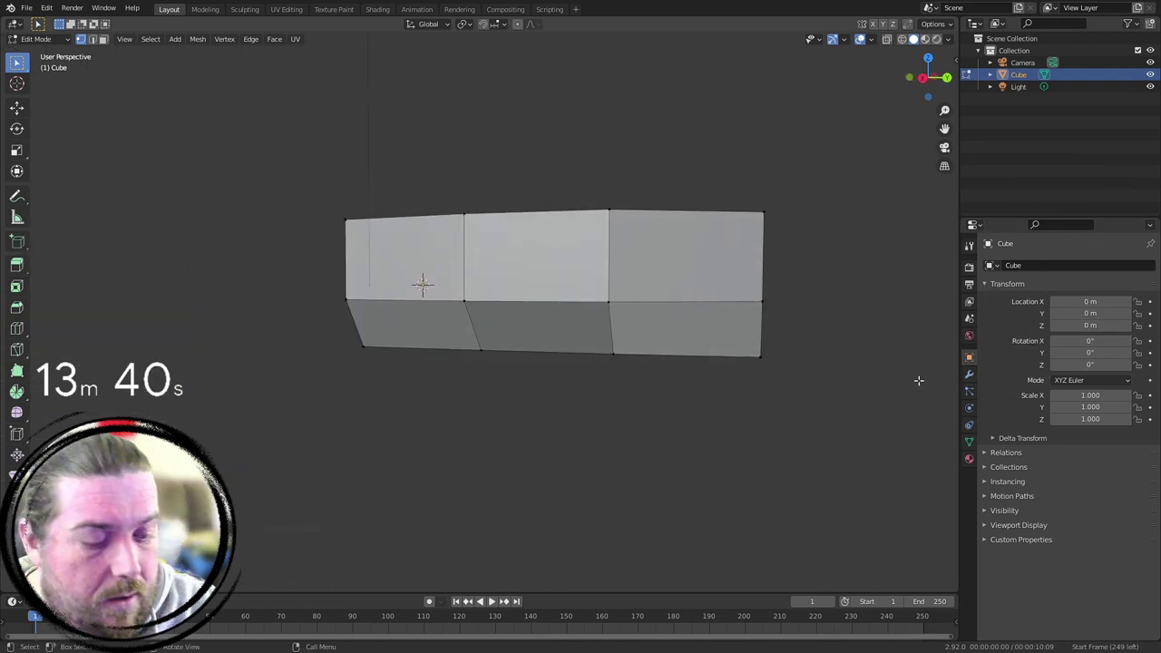
Step: Rake the bow by moving its middle and top vertices outward along Y, with the top row furthest out
key("KP_3")
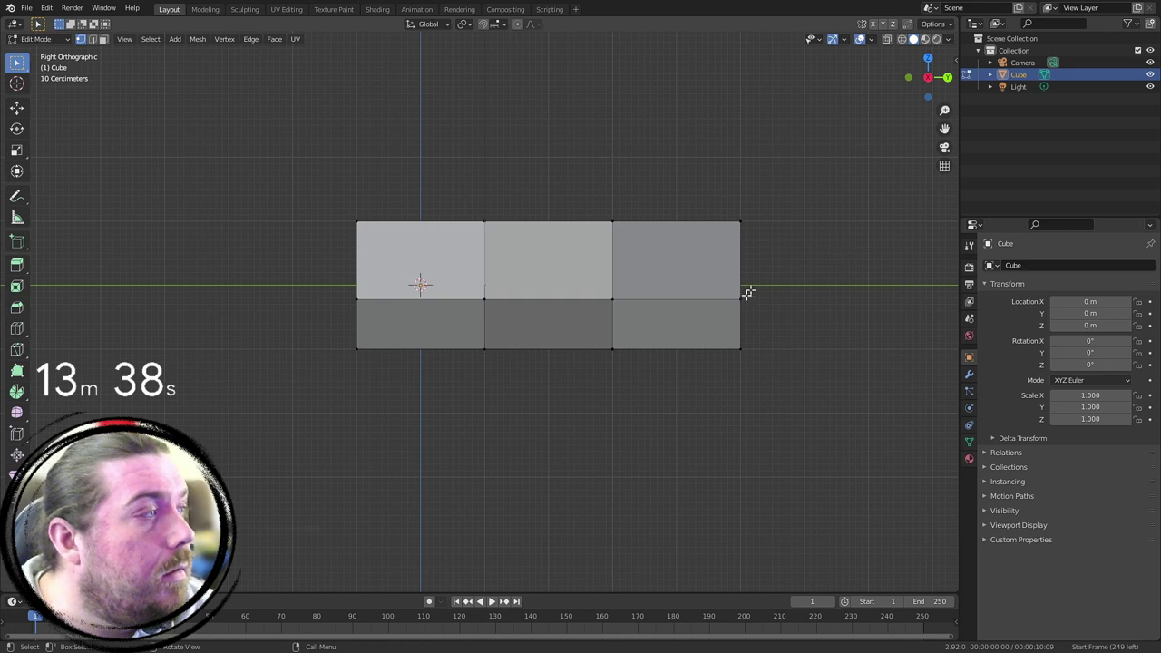
middle_click_drag(682, 173, 593, 220, "shift")
left_click(671, 238)
left_click_drag(601, 203, 812, 340)
key("g")
key("y")
left_click(780, 321)
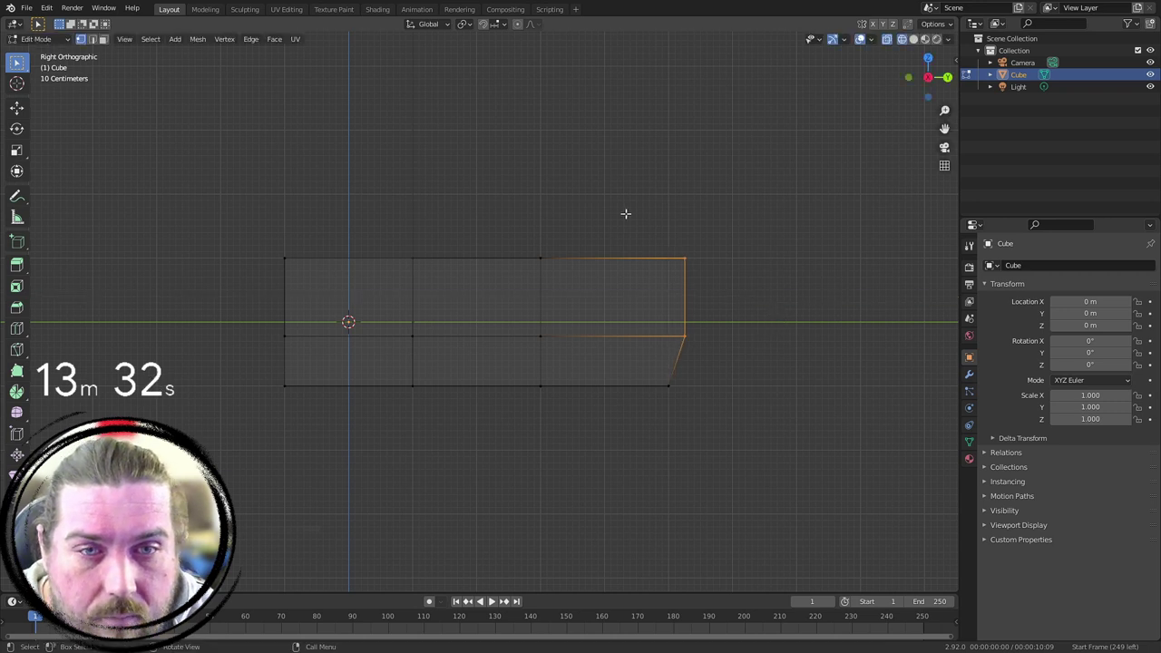
key("g")
key("x")
key("y")
left_click(871, 321)
Step: Move the stern's middle and top vertices about 0.39 m outward along -Y to slope the lower stern
left_click_drag(173, 229, 394, 363)
key("g")
key("y")
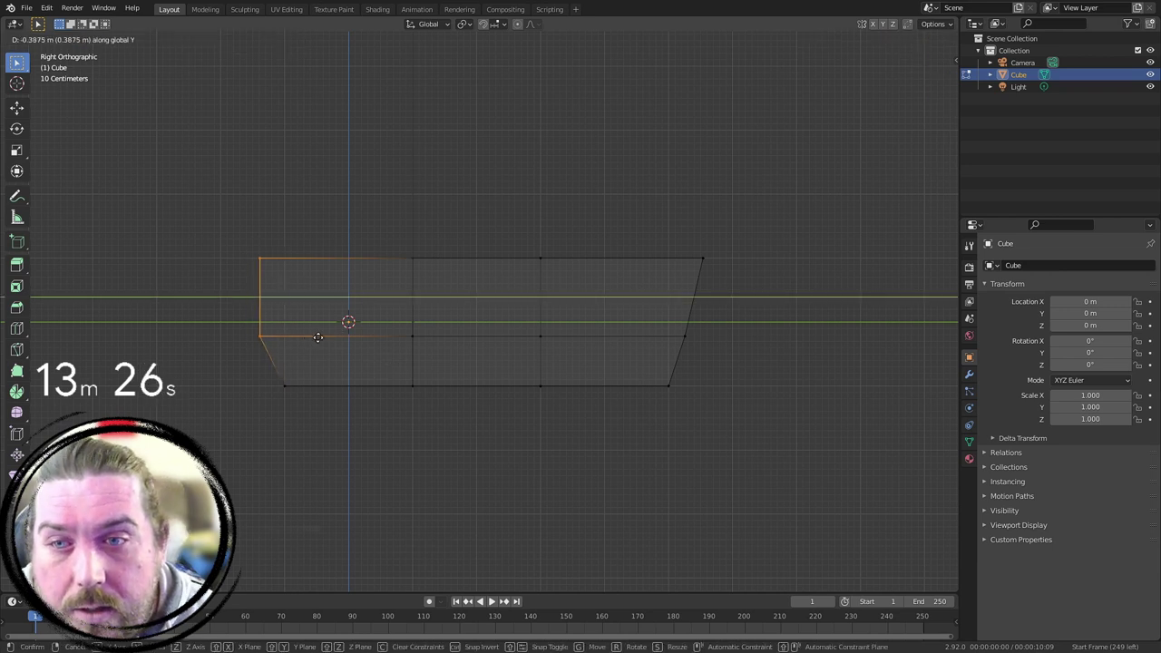
left_click(318, 339)
middle_click_drag(395, 210, 716, 267)
key("KP_1")
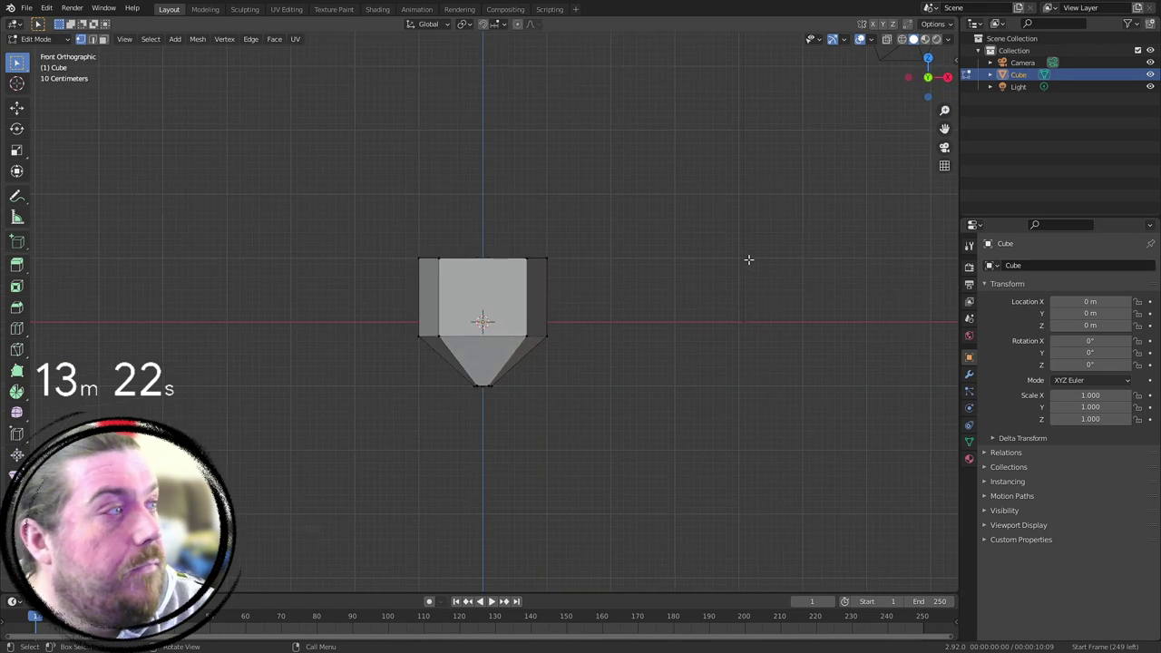
key("KP_3")
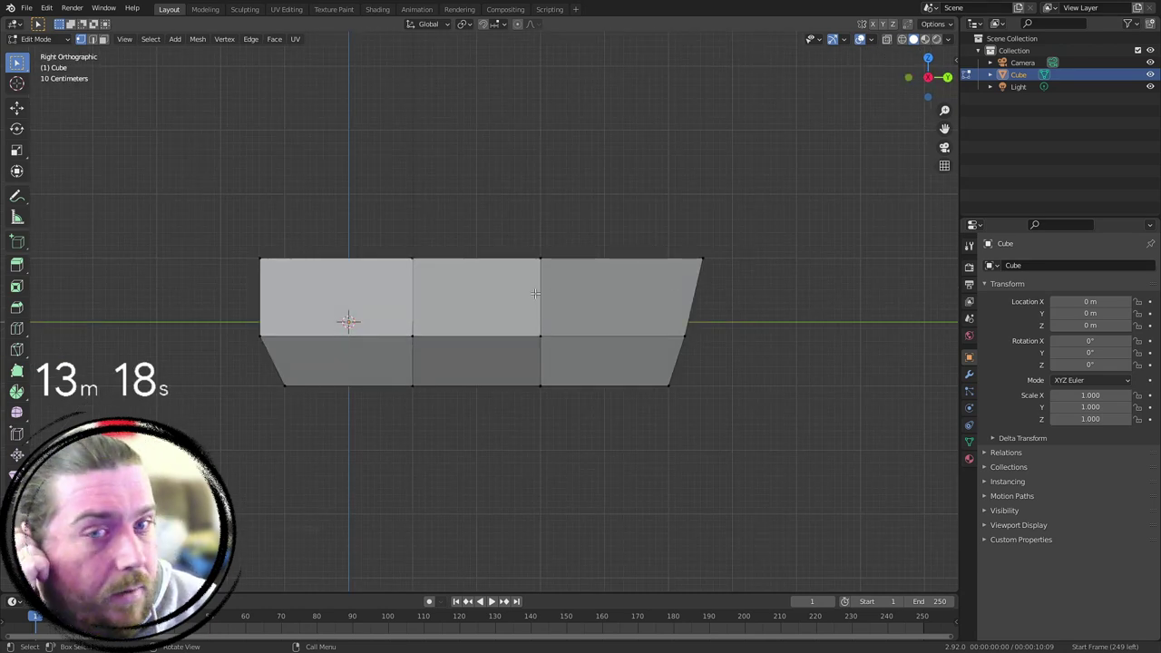
Step: Raise the top vertices of the stern section along Z above the rest of the deck
middle_click_drag(464, 268, 560, 324, "shift")
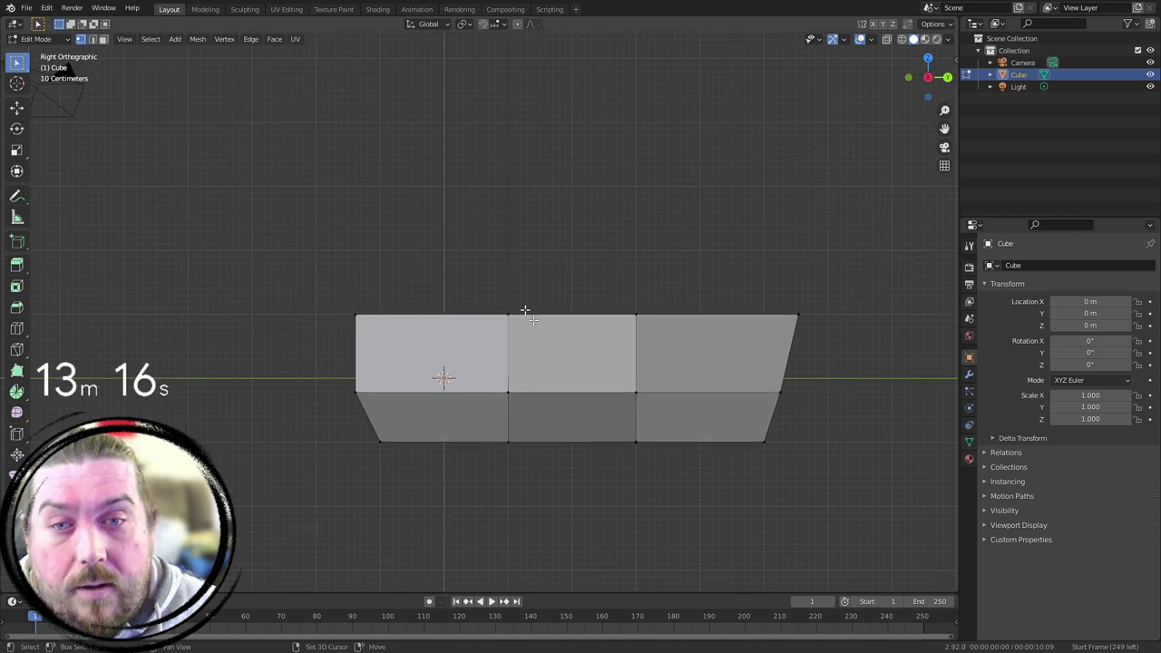
key("z")
left_click(242, 275)
mouse_move(256, 247)
left_mouse_down()
mouse_move(371, 296)
mouse_move(583, 357)
left_mouse_up()
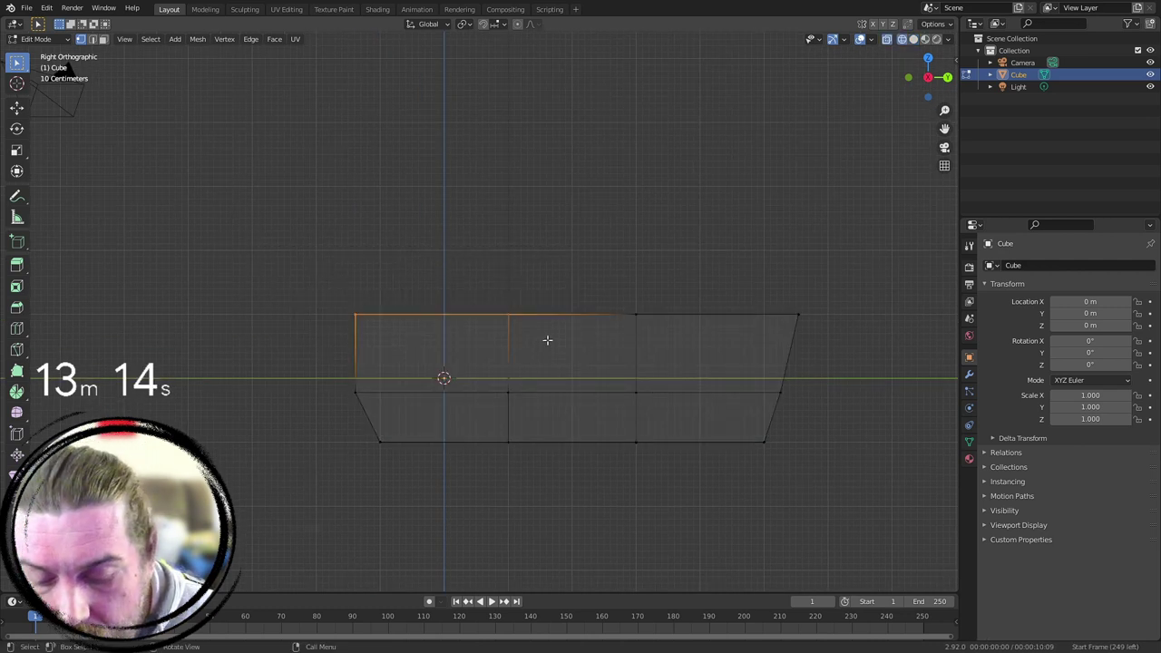
key("g")
key("x")
right_click(711, 228)
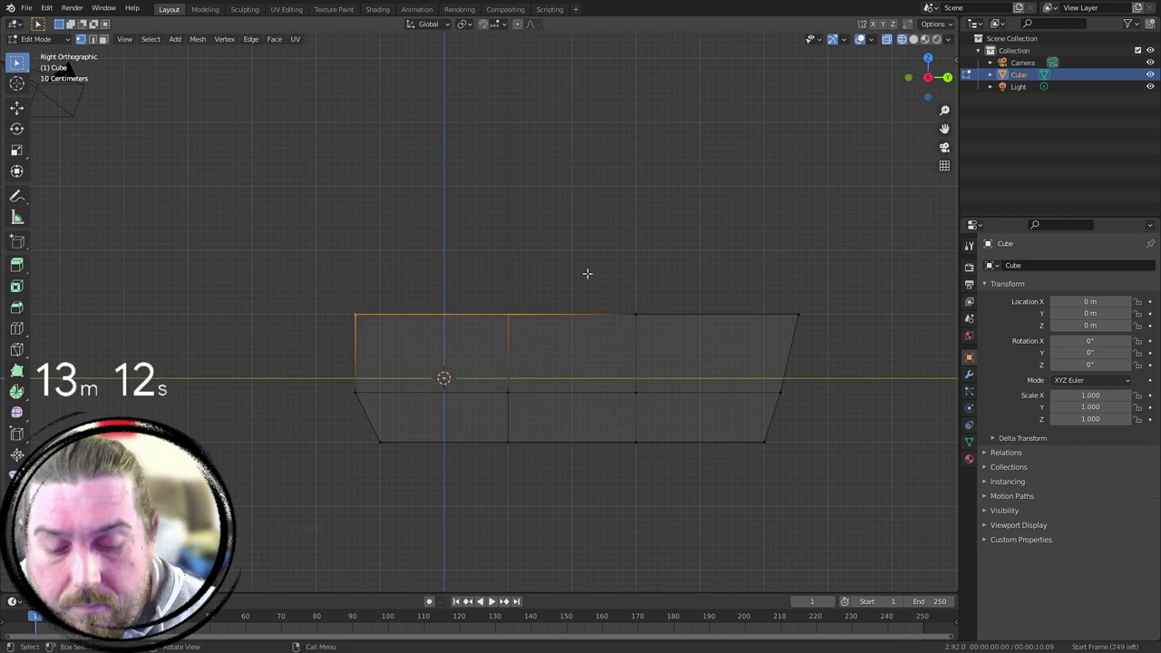
key("g")
key("z")
left_click(610, 258)
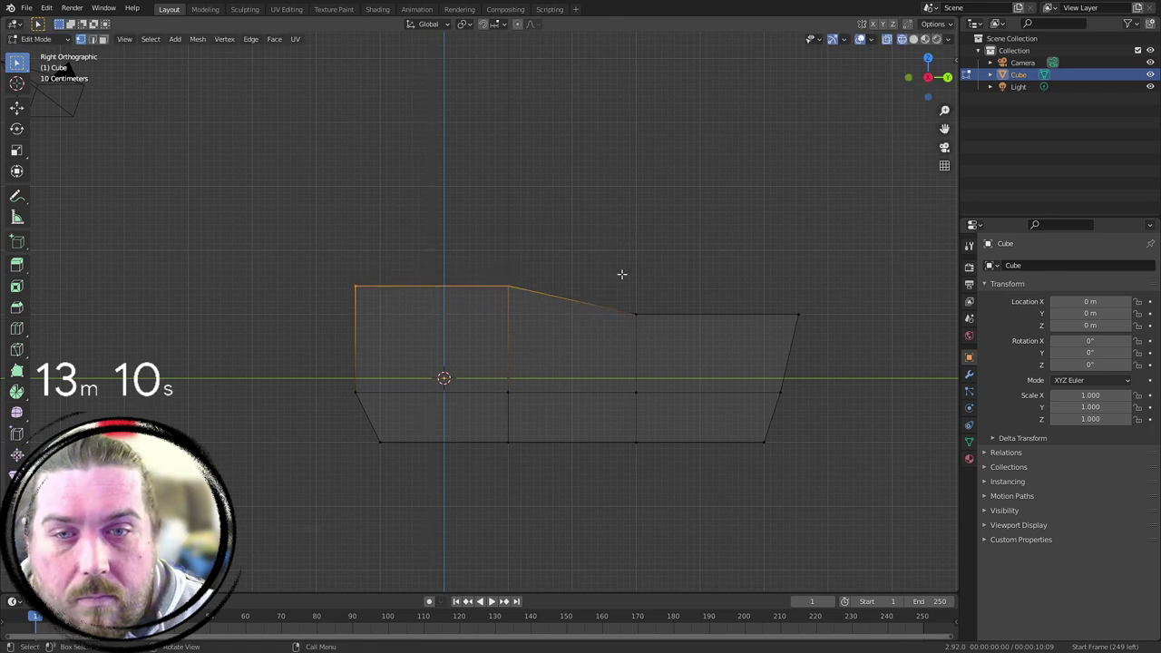
key("r")
right_click(650, 333)
mouse_move(508, 225)
left_mouse_down()
mouse_move(550, 296)
mouse_move(550, 321)
mouse_move(569, 308)
left_mouse_up()
middle_click_drag(731, 287, 679, 315)
key("z")
left_click(776, 330)
middle_click_drag(777, 331, 618, 292)
key("KP_3")
key("g")
key("z")
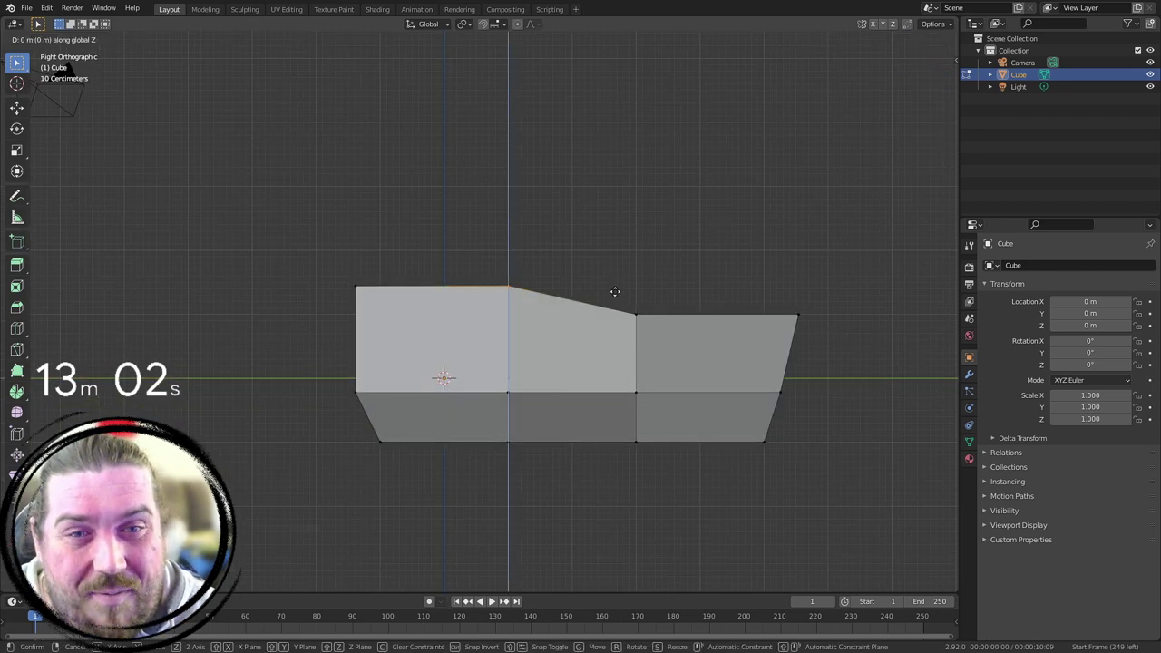
right_click(624, 301)
Step: Lower the stern section's top vertices along Z until they sit only slightly above the mid-deck
key("z")
left_click(177, 236)
left_click_drag(234, 207, 548, 313)
key("g")
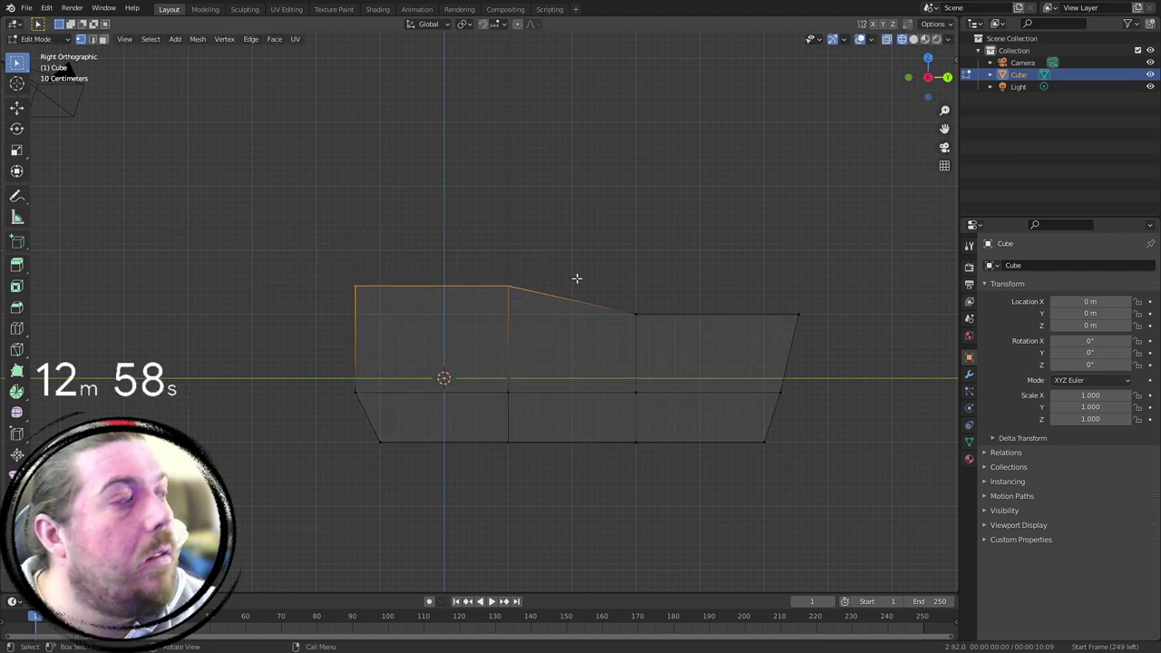
key("z")
left_click(572, 291)
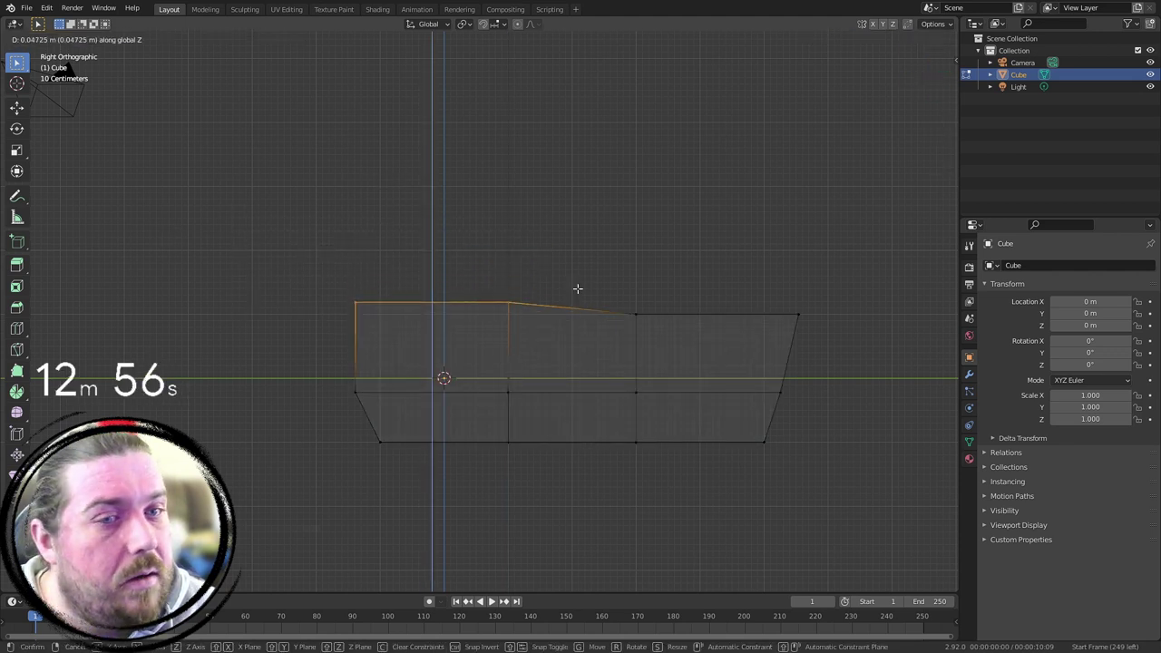
Step: Move the bow's top vertices about 0.28 m forward and 0.2 m up, and return to solid shading
left_click_drag(711, 269, 845, 325)
key("g")
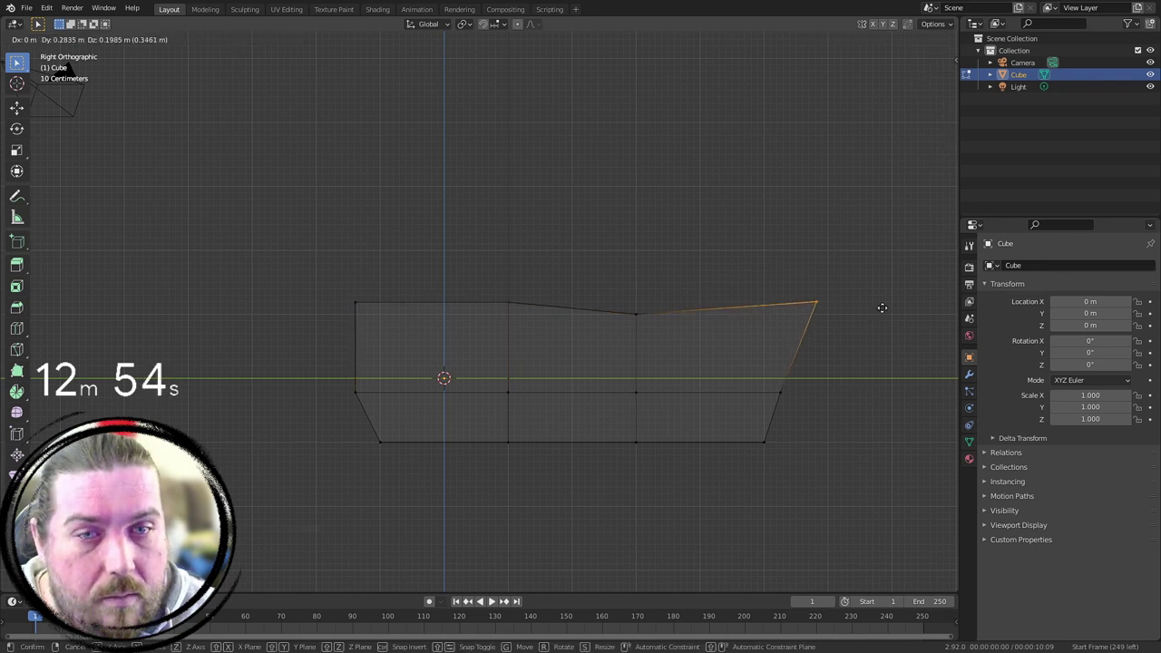
left_click(882, 308)
key("z")
left_click(830, 296)
mouse_move(671, 313)
middle_mouse_down()
mouse_move(455, 331)
mouse_move(643, 325)
middle_mouse_up()
key("KP_7")
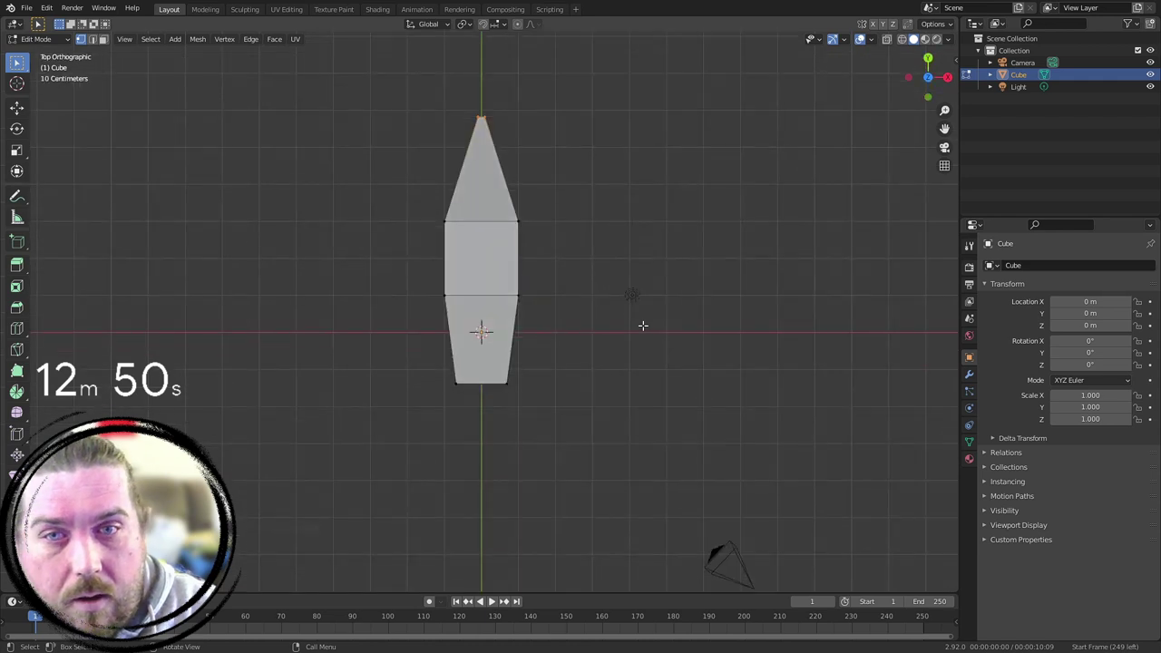
key("KP_3")
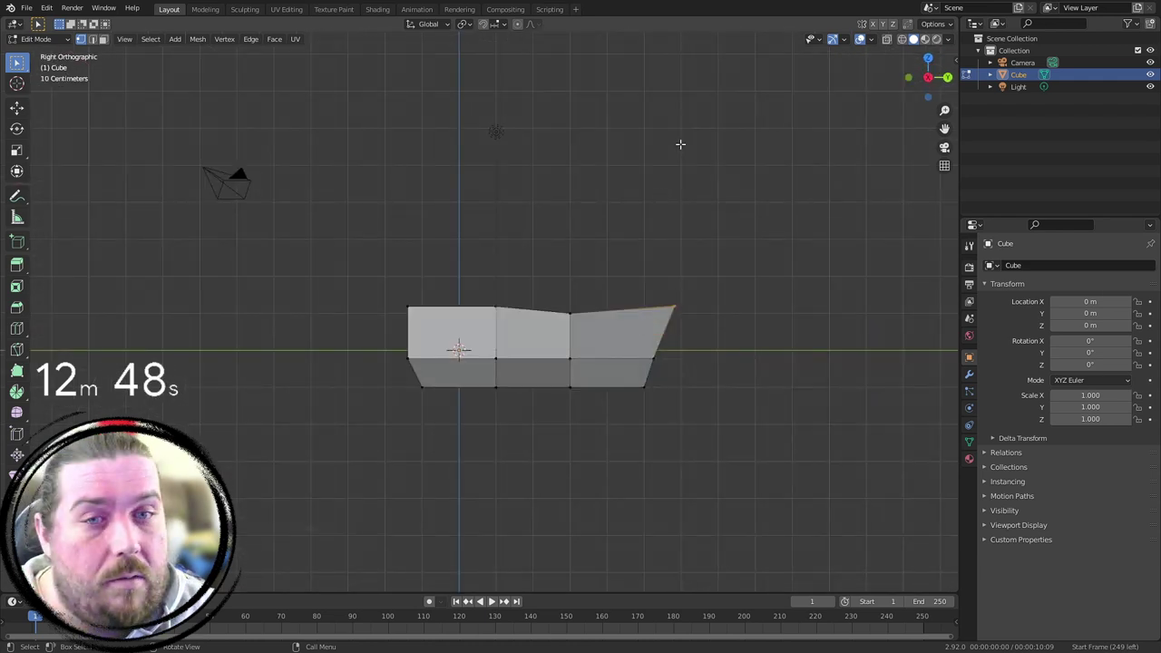
scroll(749, 347, "up", 2)
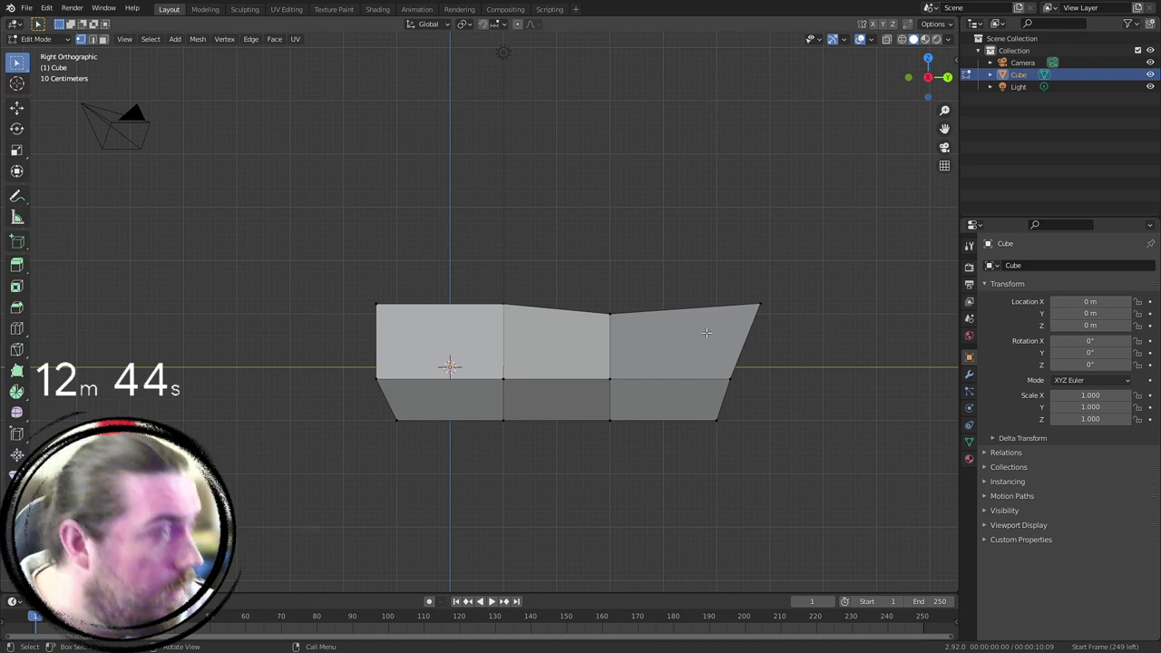
Step: Add a cube to the hull's mesh, scale it down to a small block and place it at the bow's top tip
middle_click_drag(753, 305, 594, 268)
middle_click_drag(598, 313, 784, 373)
key("KP_3")
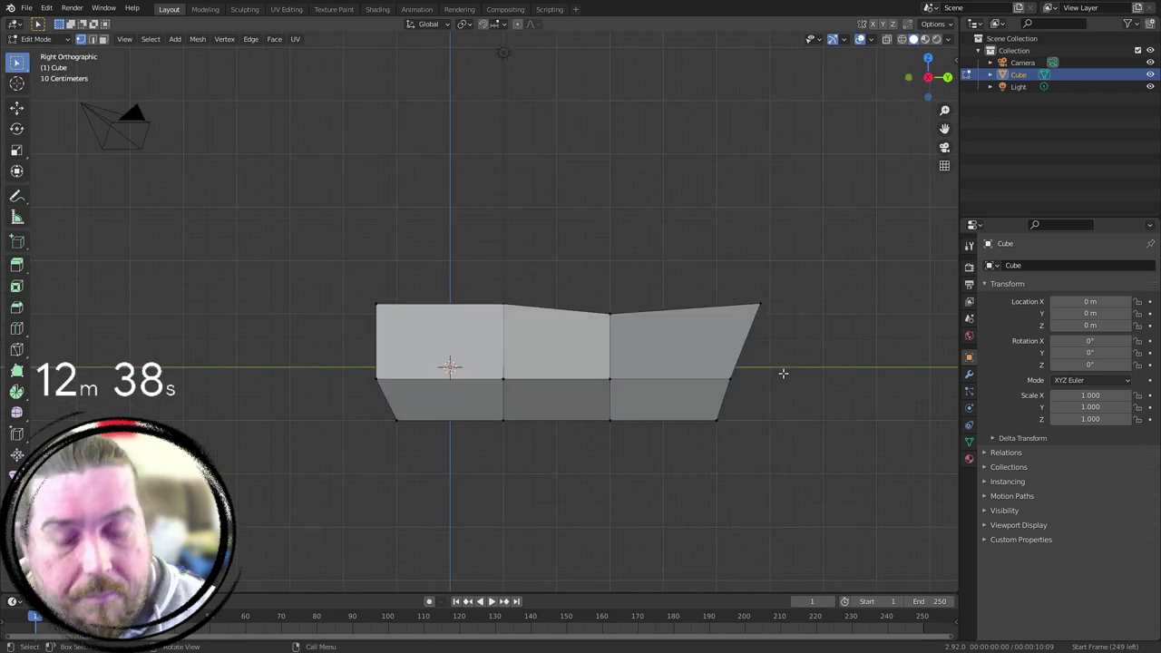
key("shift+a")
left_click(778, 386)
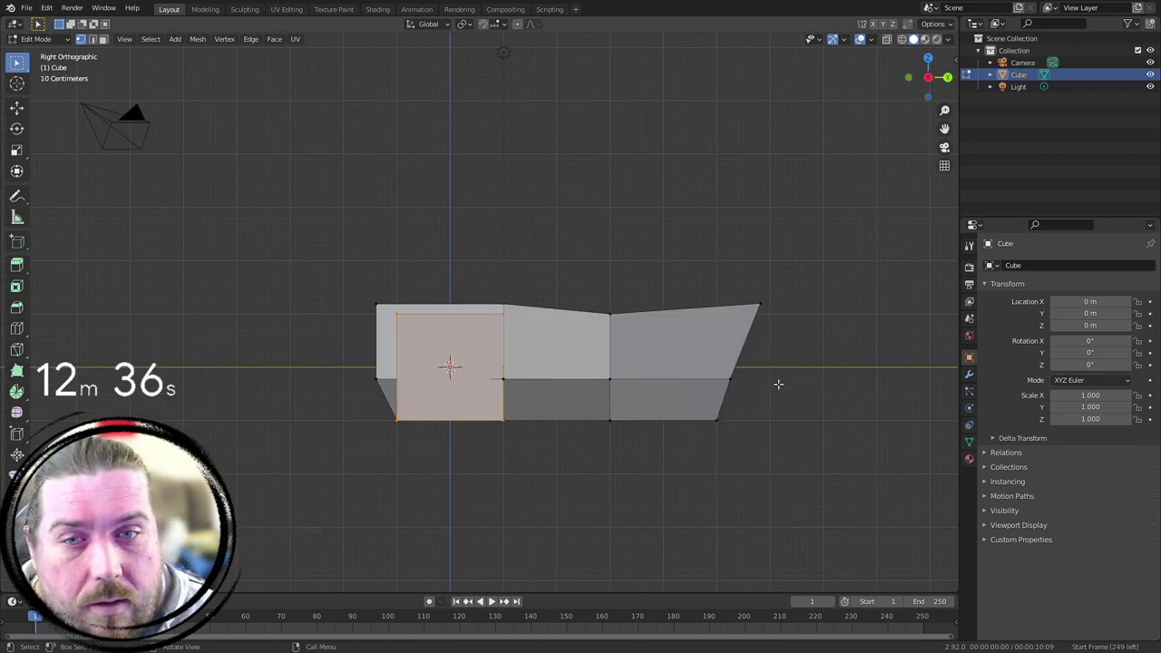
key("g")
left_click(869, 305)
middle_click_drag(867, 303, 670, 323, "shift")
type("s0")
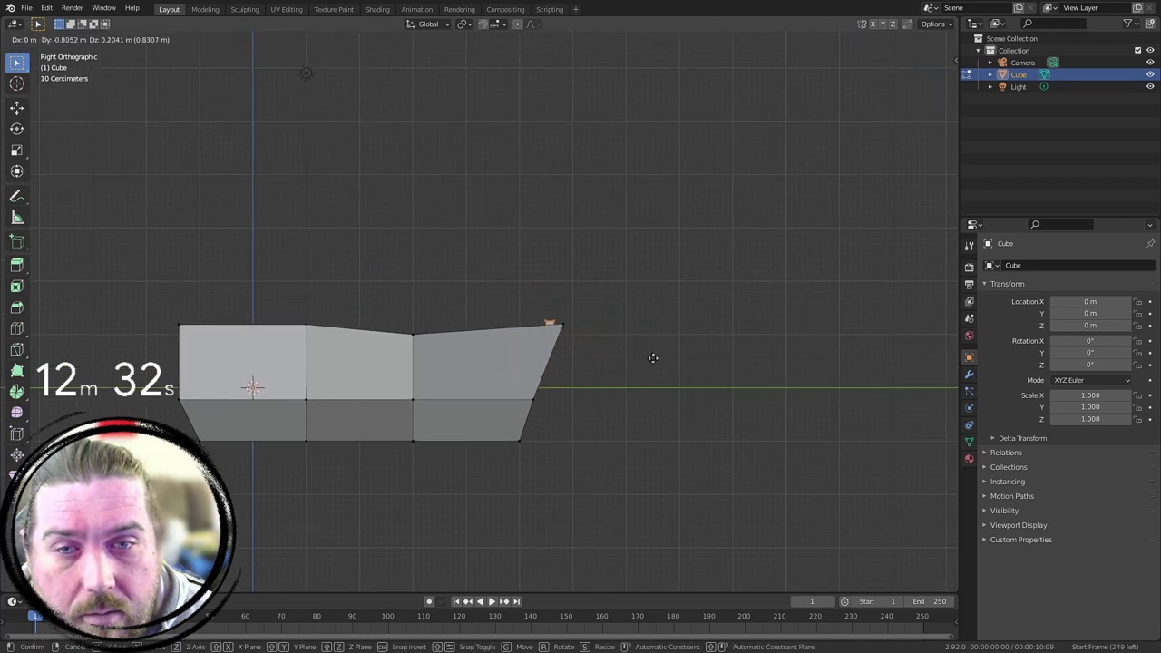
key("Return")
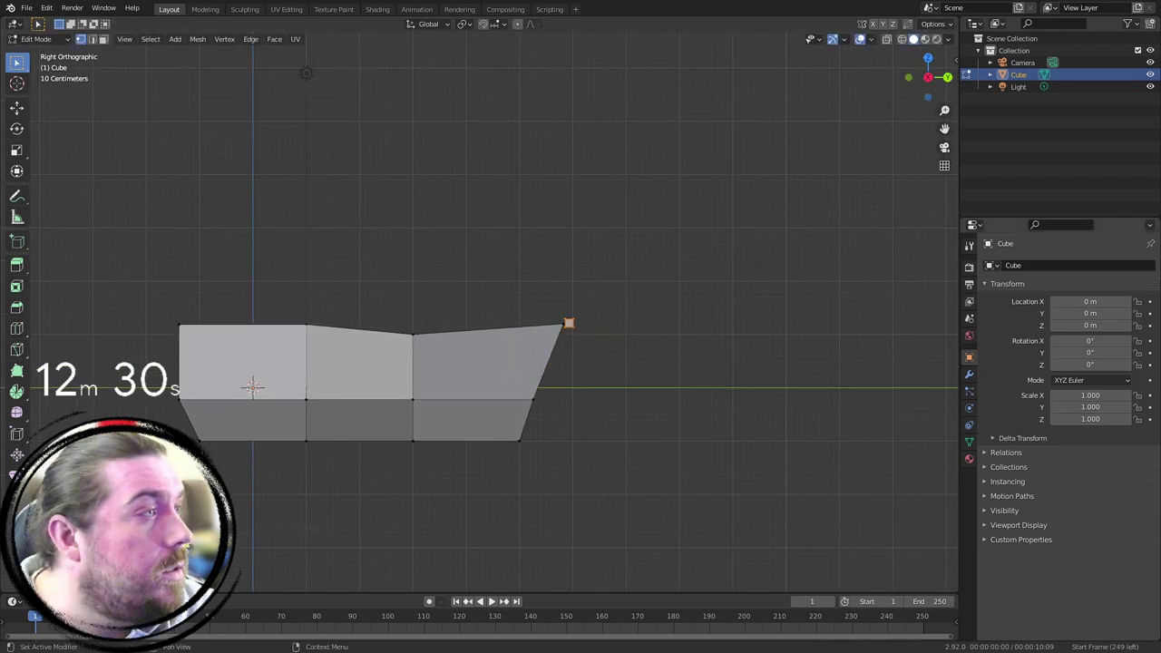
scroll(695, 384, "up", 4)
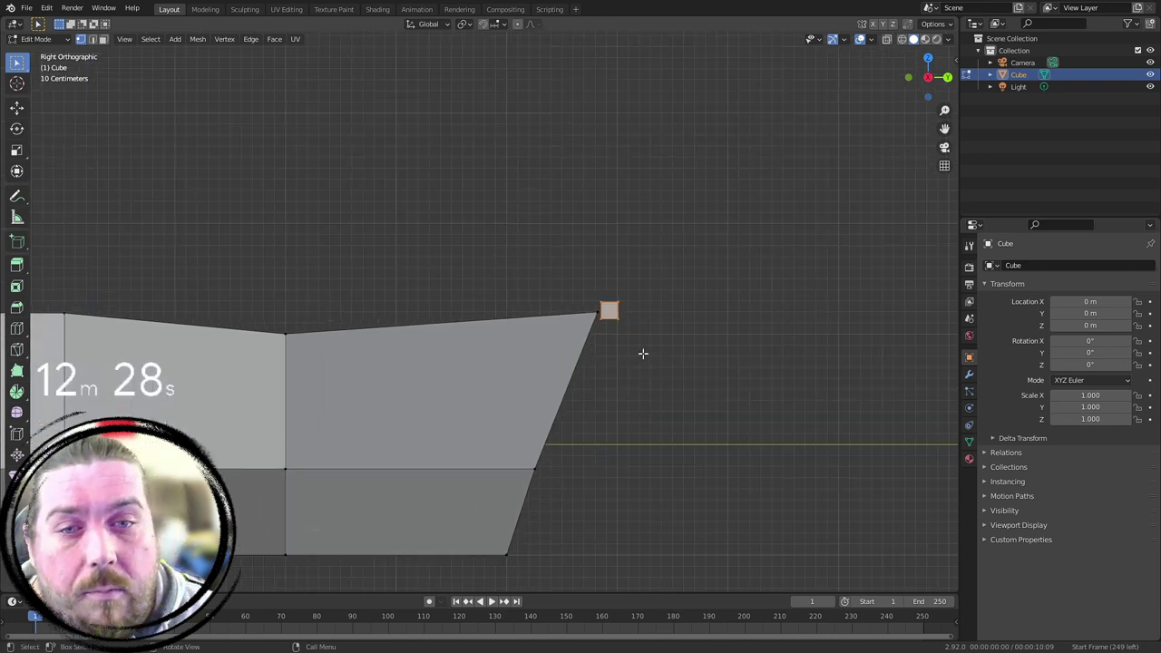
Step: In wireframe, extrude the small block's bottom down along the bow's slope to just below the hull, forming a stem post
key("shift+z")
left_click_drag(599, 316, 676, 342)
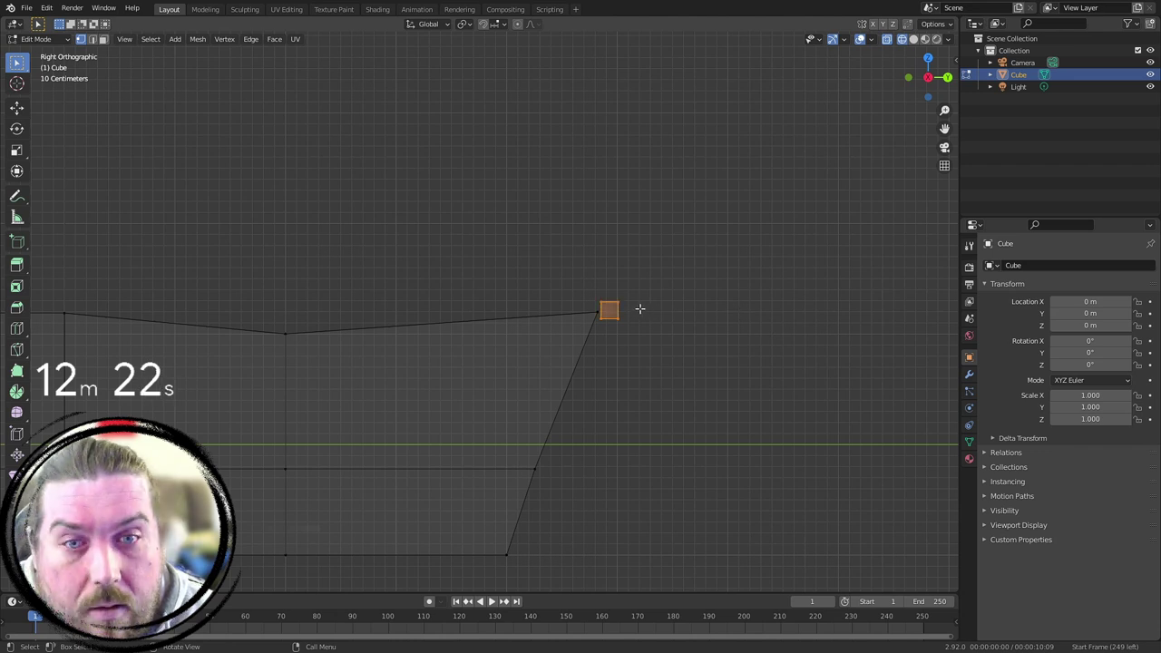
left_click(609, 311)
key("e")
left_click(612, 547)
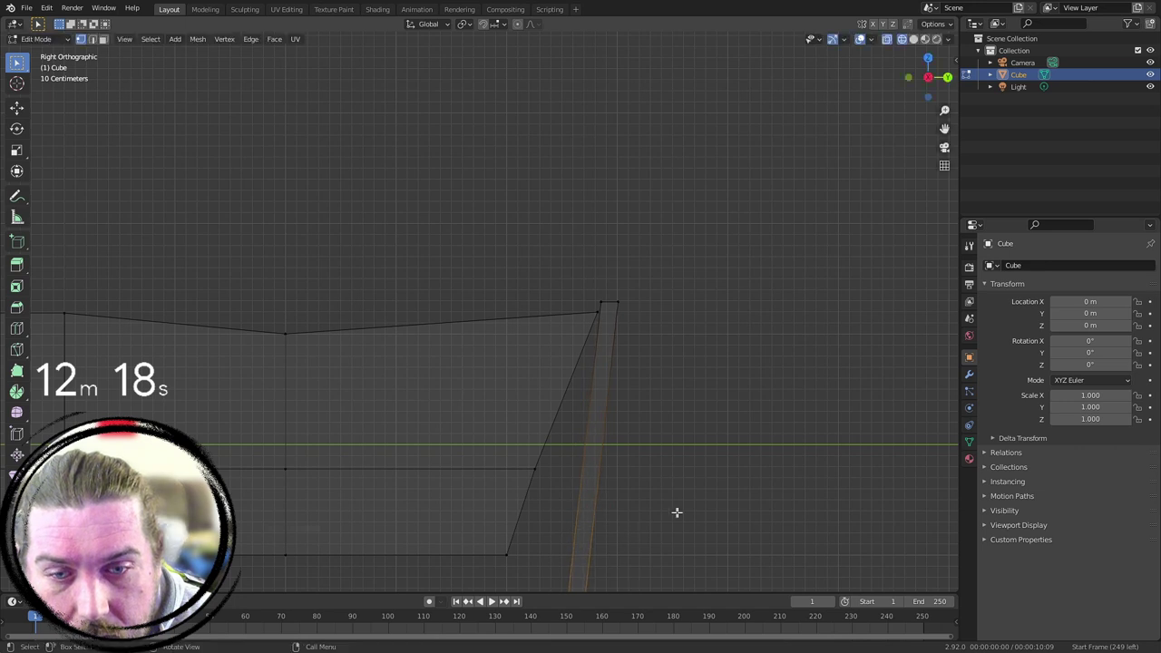
key("ctrl+z")
key("ctrl+shift+z")
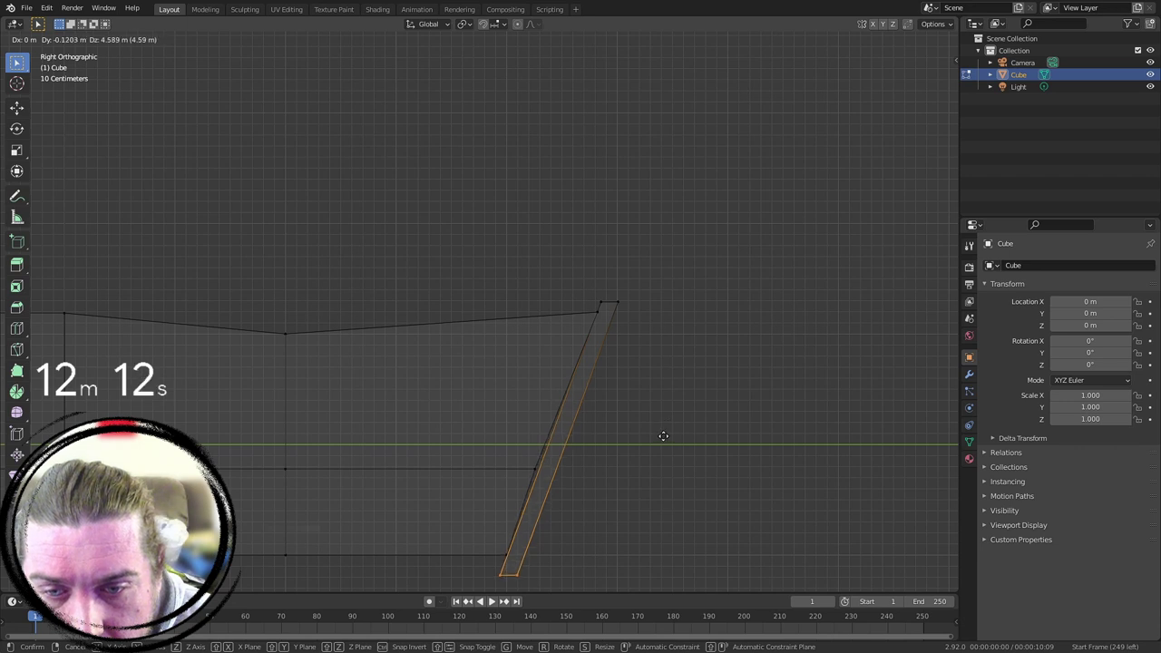
left_click(663, 437)
Step: Add a loop cut across the stem post and align it with the bow's middle vertices
scroll(627, 262, "up", 3)
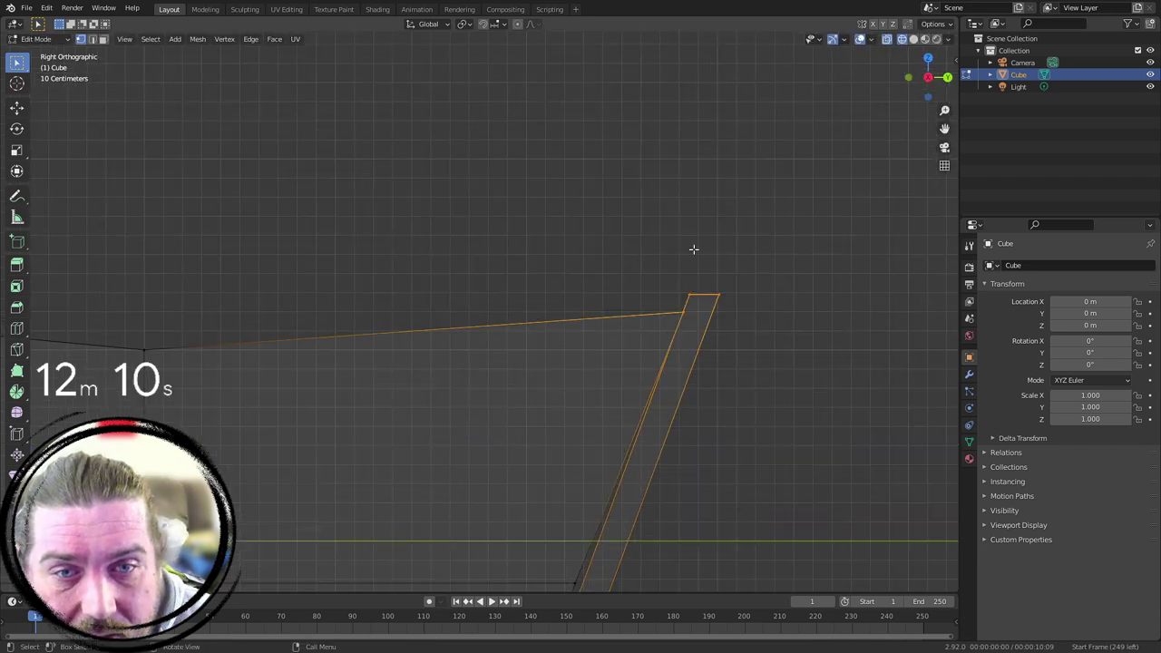
scroll(693, 249, "down", 6, "shift")
key("ctrl+r")
left_click(577, 336)
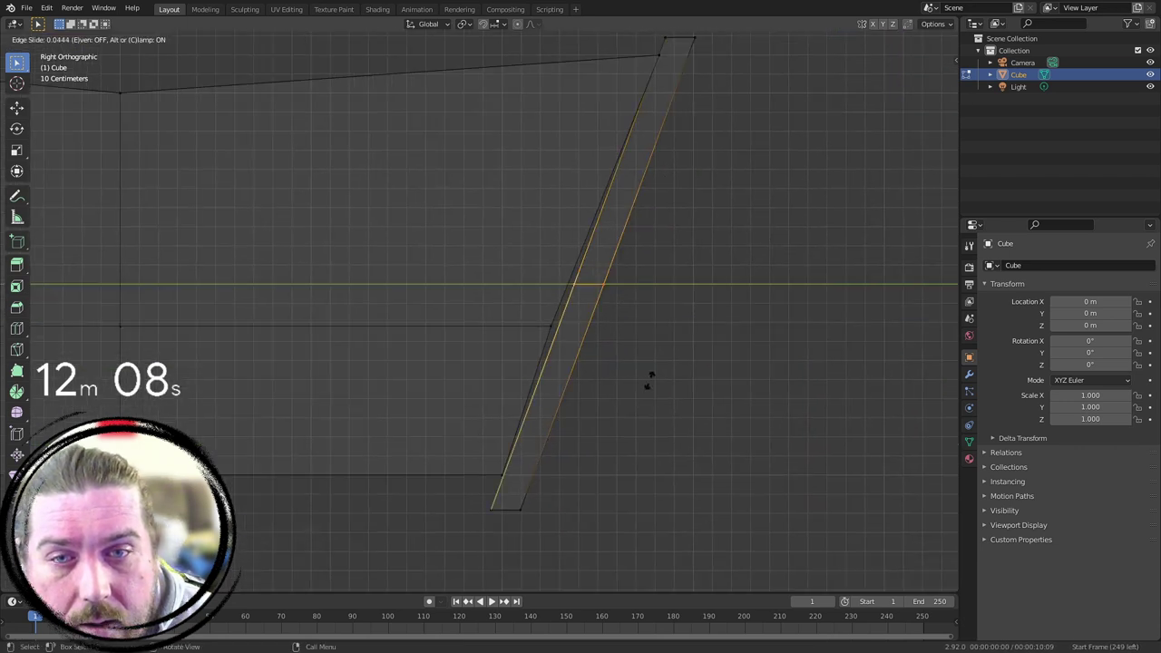
left_click(632, 372)
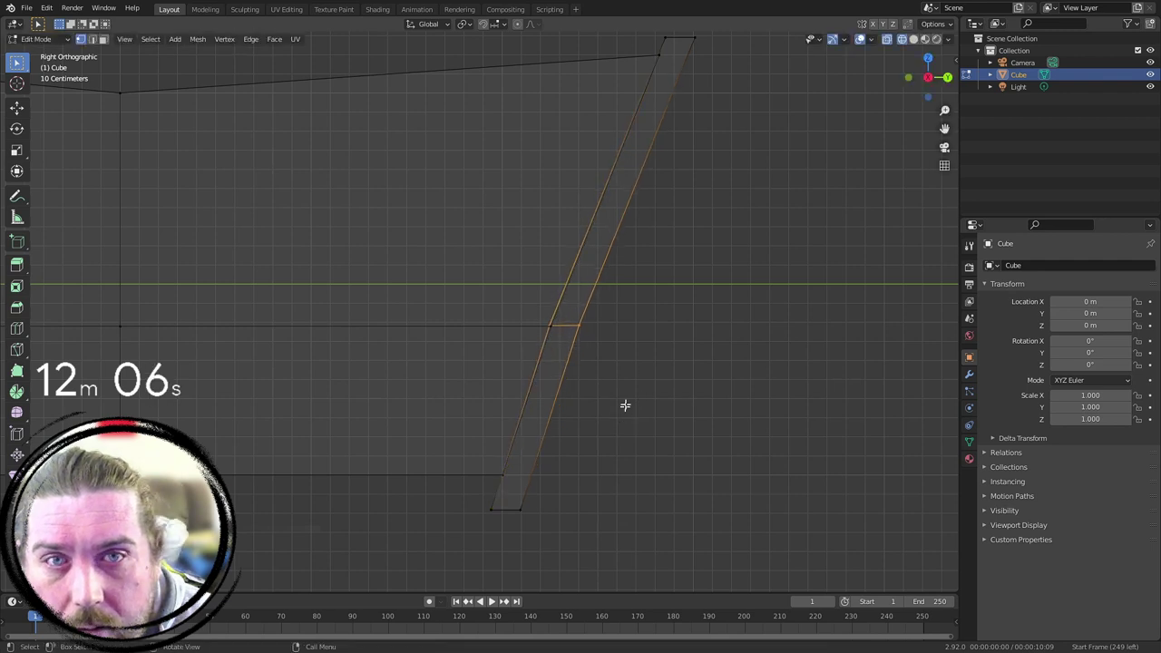
Step: Add a second loop cut near the stem post's lower end, level with the hull's bottom edge
middle_click_drag(696, 204, 645, 381, "shift")
middle_click_drag(676, 528, 840, 209, "shift")
key("ctrl+r")
left_click(653, 331)
left_click(638, 386)
left_click_drag(537, 297, 621, 383)
middle_click_drag(630, 345, 742, 392)
left_click(742, 393)
key("KP_3")
scroll(669, 430, "down", 3)
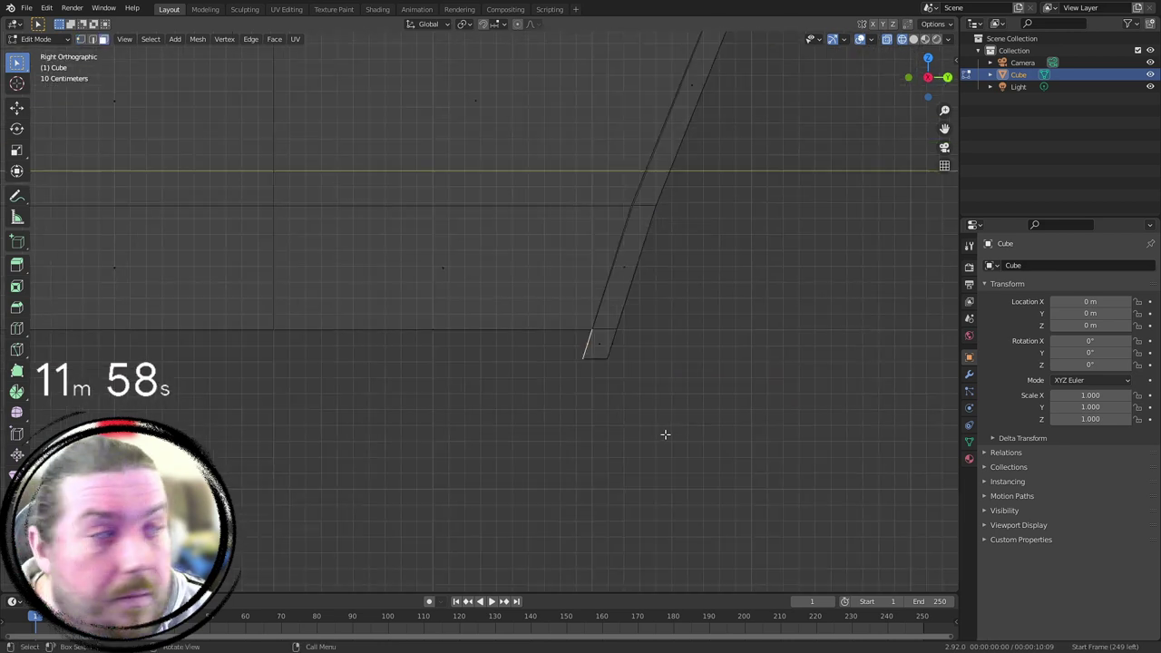
scroll(635, 480, "down", 2)
middle_click_drag(601, 393, 756, 351, "shift")
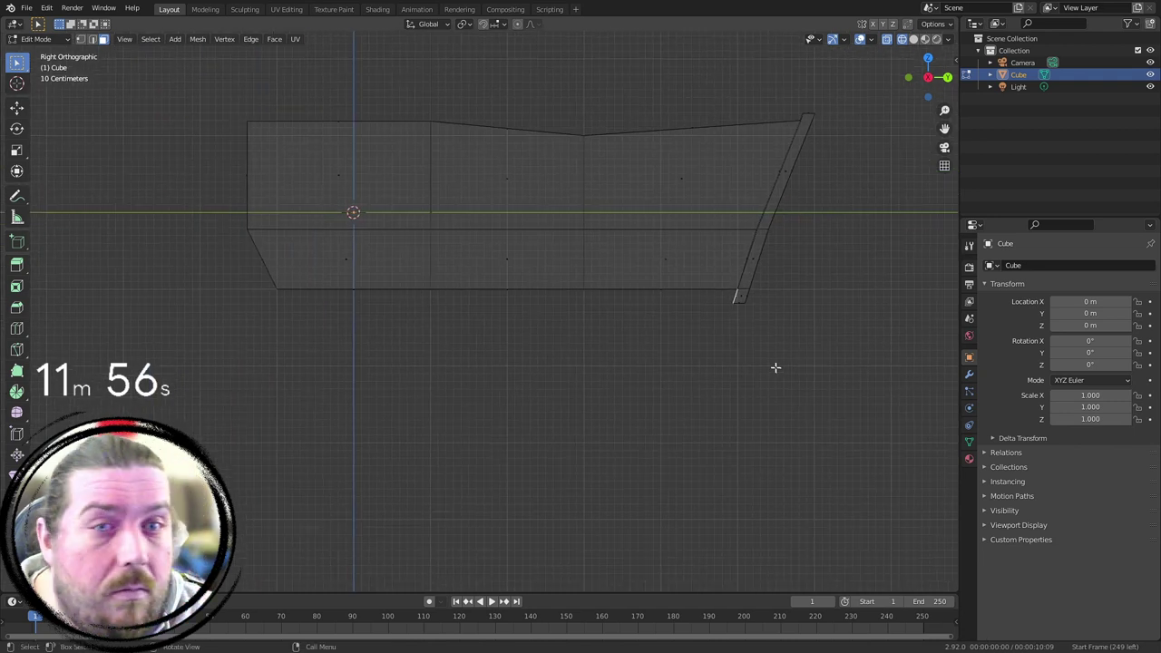
scroll(765, 269, "down", 2)
scroll(653, 316, "up", 2)
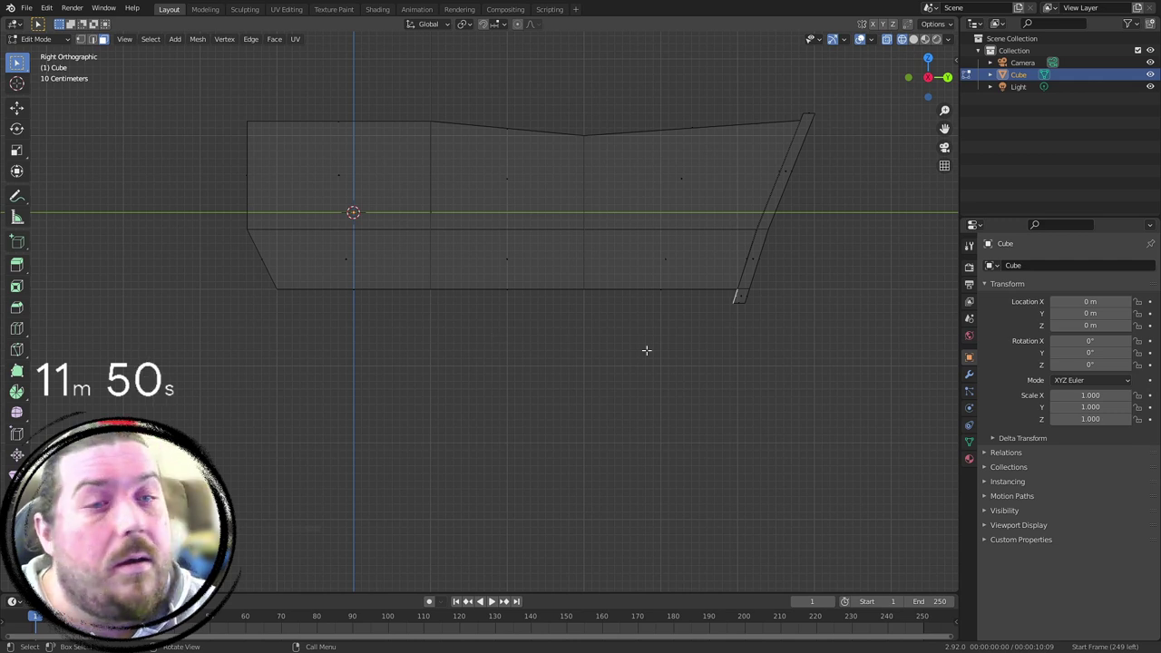
middle_click_drag(709, 331, 612, 349, "shift")
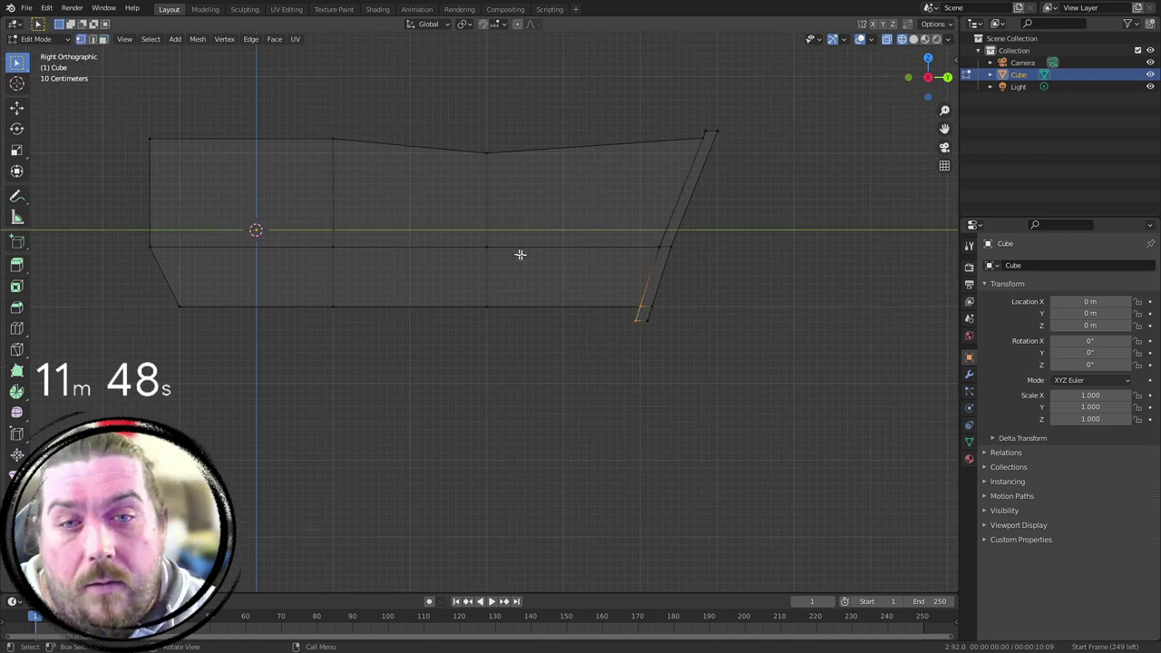
Step: Move the bow's bottom vertices together with the stem post's lower end about 0.1 m aft and slightly upward
scroll(623, 357, "up", 7)
left_click_drag(410, 328, 577, 392)
key("g")
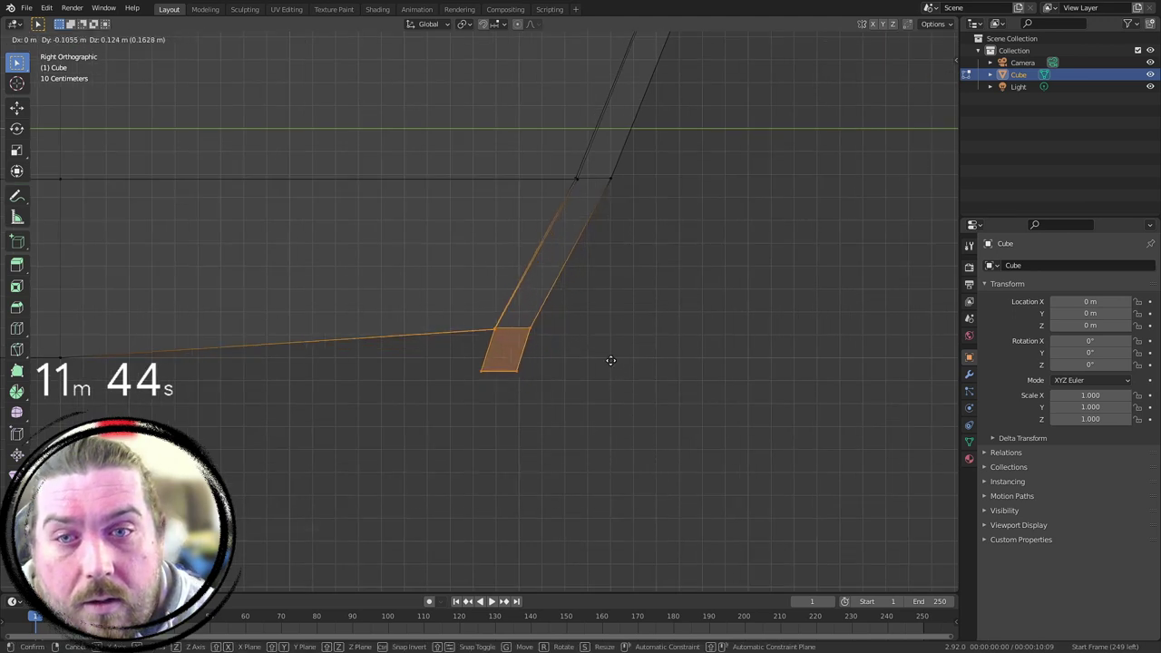
left_click(609, 355)
key("ctrl+z")
Step: Extrude the inner face at the stem post's lower end about 2 m toward the stern to start the keel
middle_click_drag(498, 329, 738, 342, "shift")
left_click_drag(620, 300, 740, 414)
left_click(735, 392)
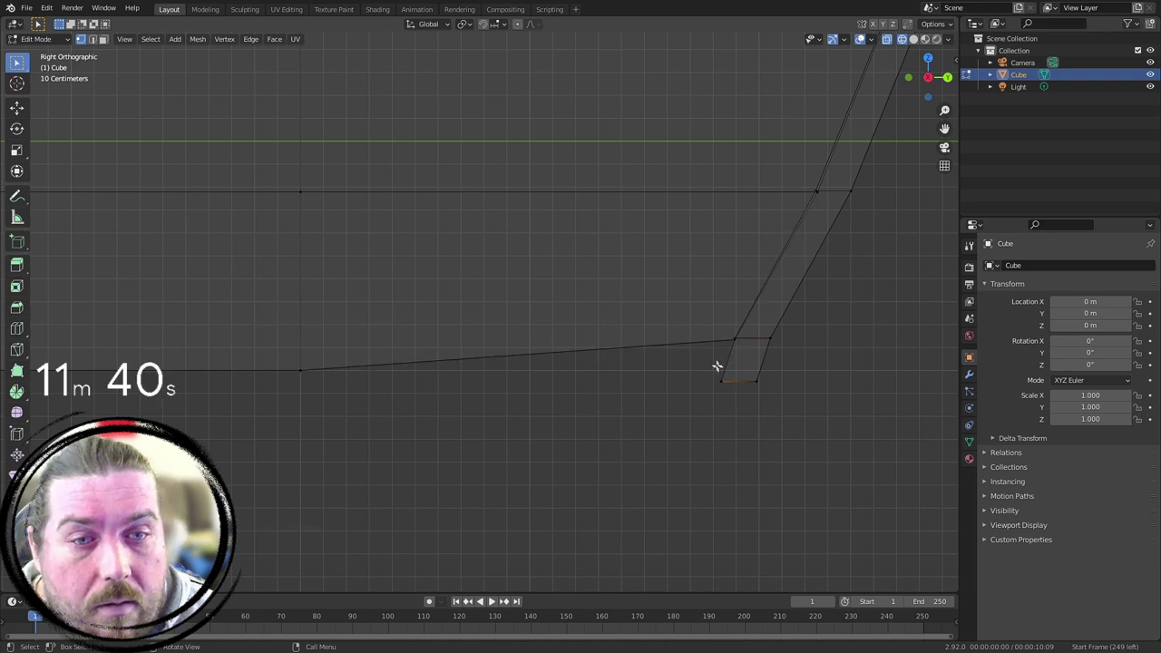
left_click_drag(687, 313, 759, 410)
middle_click_drag(739, 370, 673, 360)
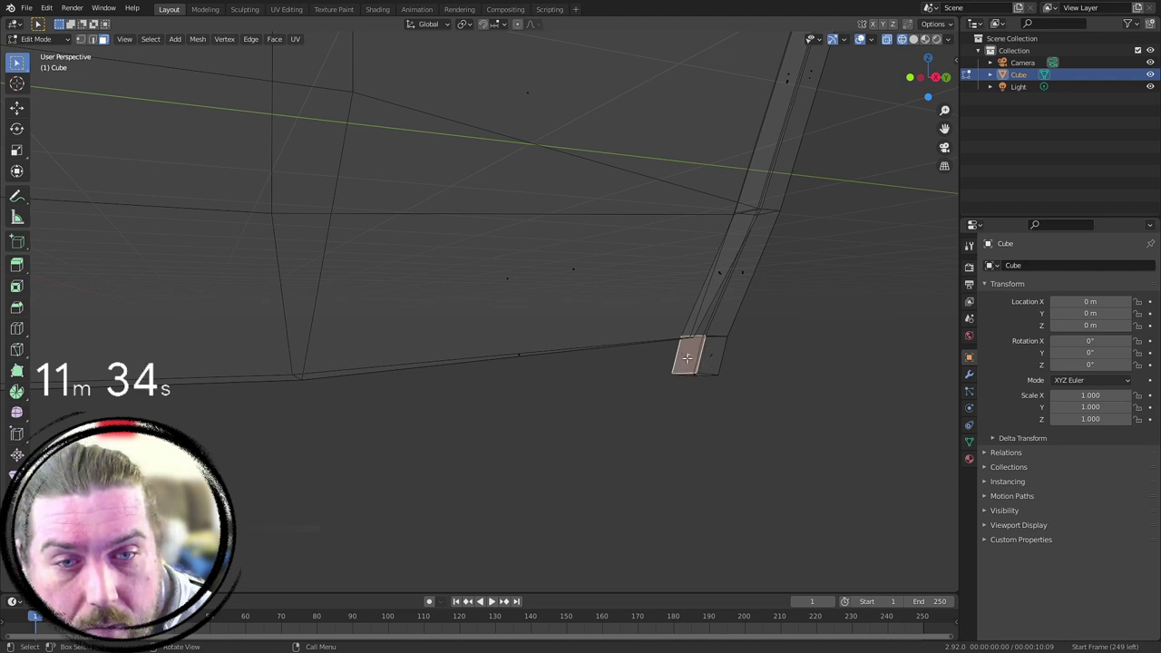
key("KP_3")
key("e")
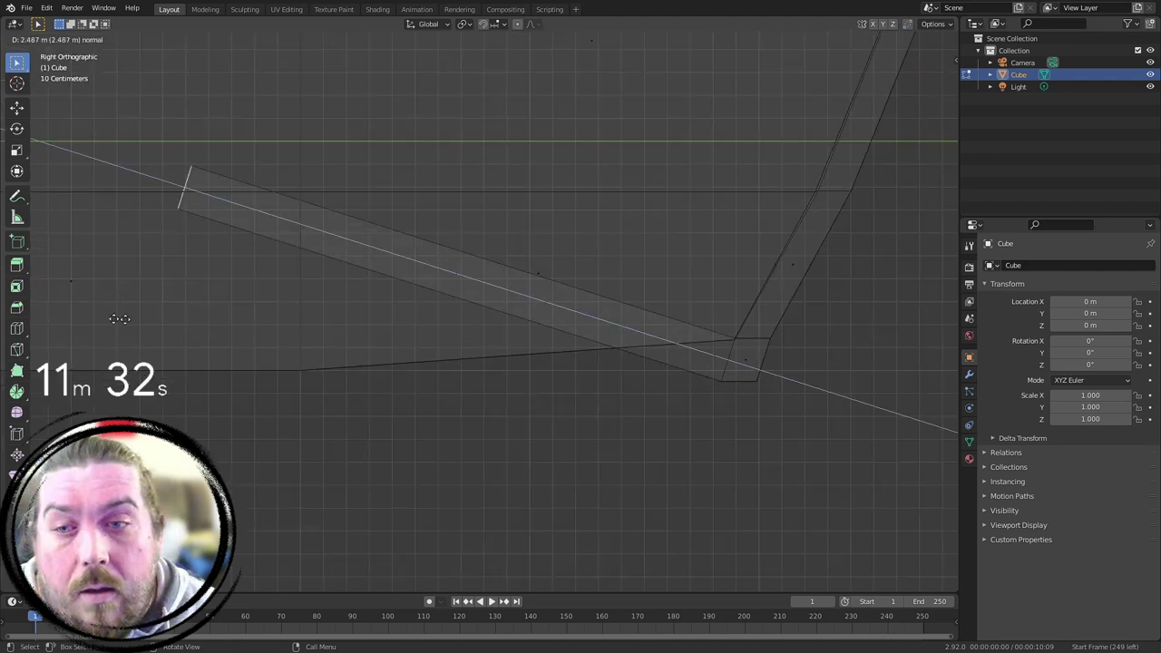
left_click(243, 332)
Step: Move the keel's end face down and aft so the keel runs nearly level along the hull's bottom
middle_click_drag(392, 237, 744, 237, "shift")
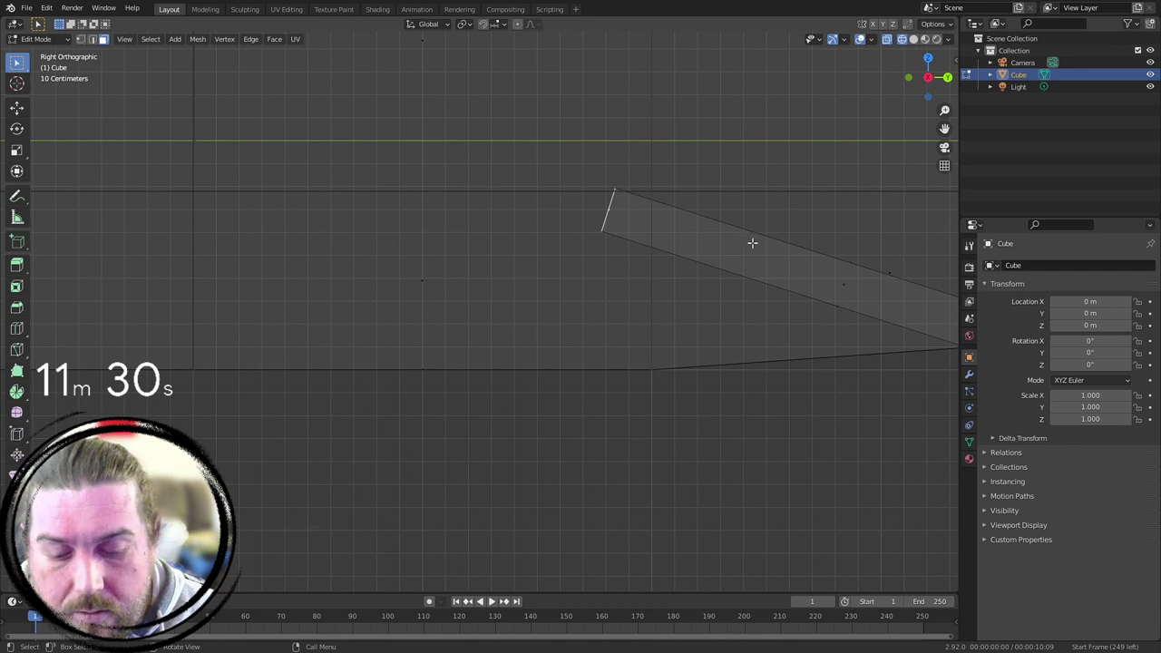
key("r")
left_click(534, 429)
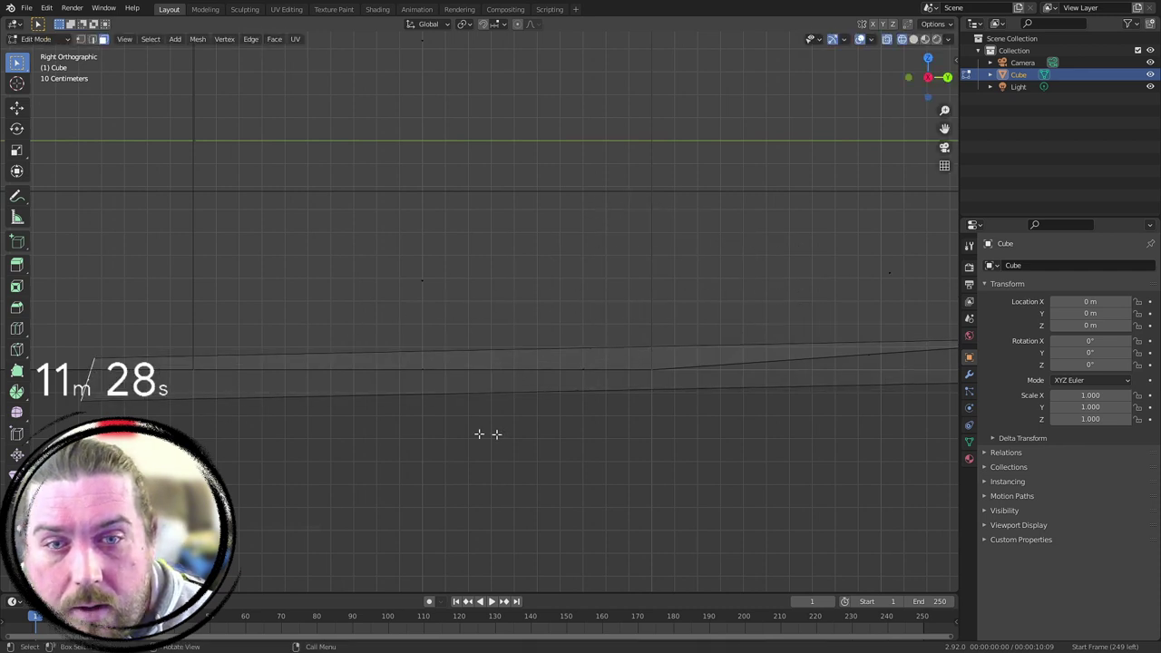
middle_click_drag(533, 429, 430, 321, "shift")
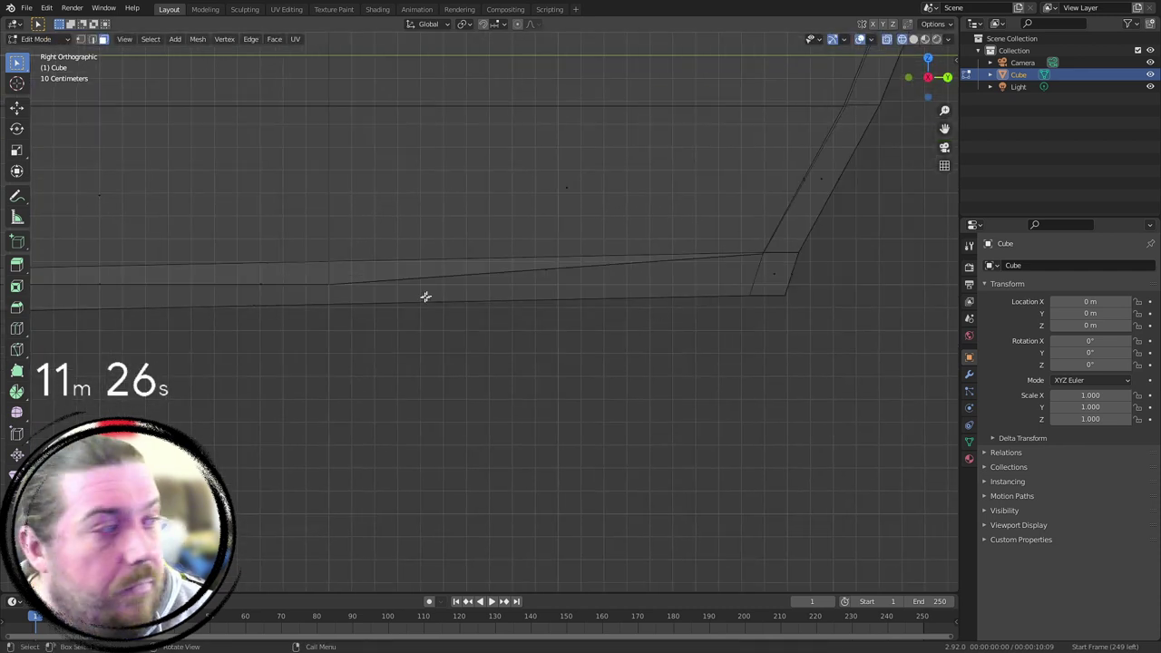
middle_click_drag(435, 323, 896, 361, "shift")
key("g")
left_click(595, 316)
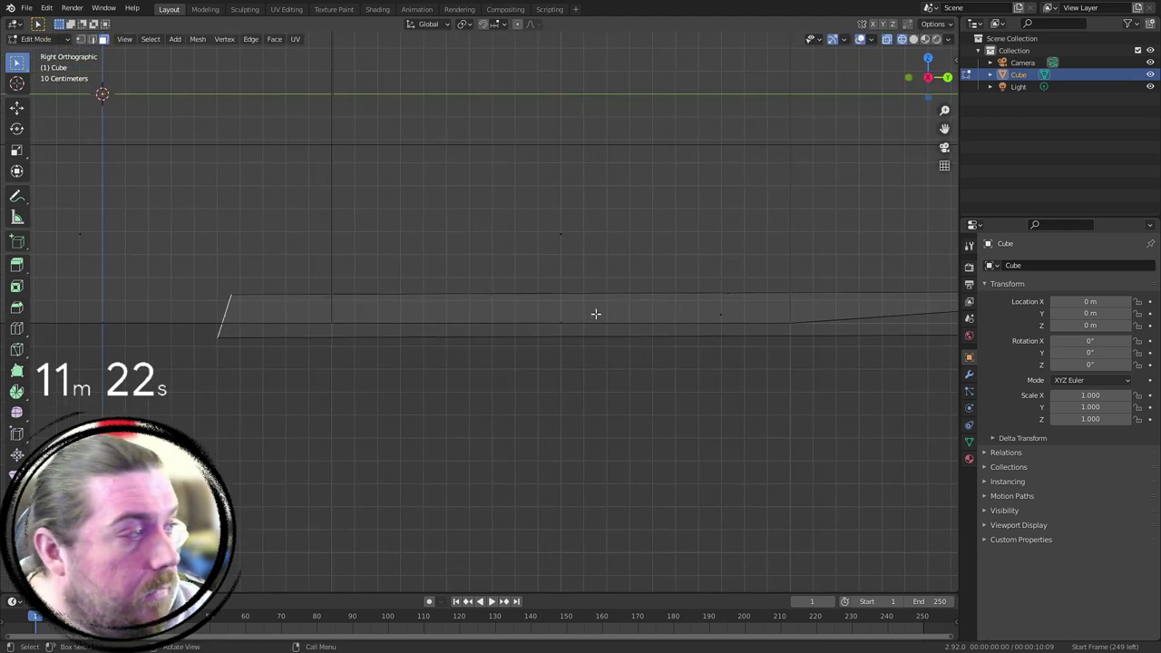
Step: Move the stern's bottom vertices about 0.17 m forward and 0.21 m up
middle_click_drag(204, 292, 594, 351, "shift")
scroll(544, 349, "down", 3)
scroll(410, 329, "up", 1)
left_click(480, 315)
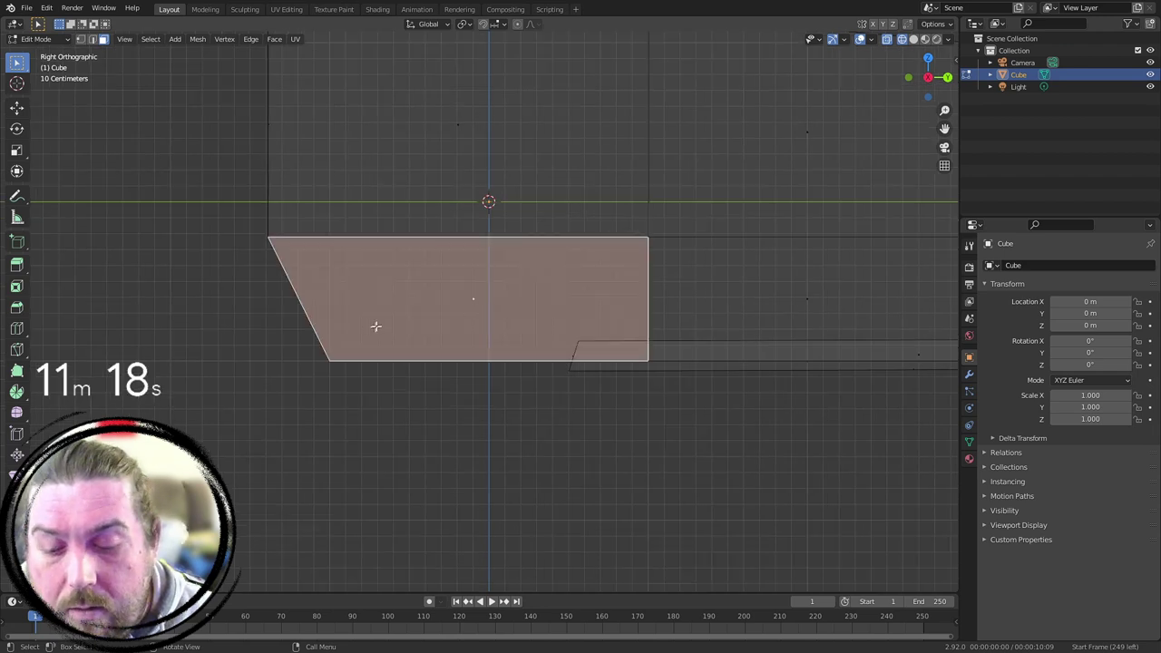
key("1")
left_click(378, 378)
key("g")
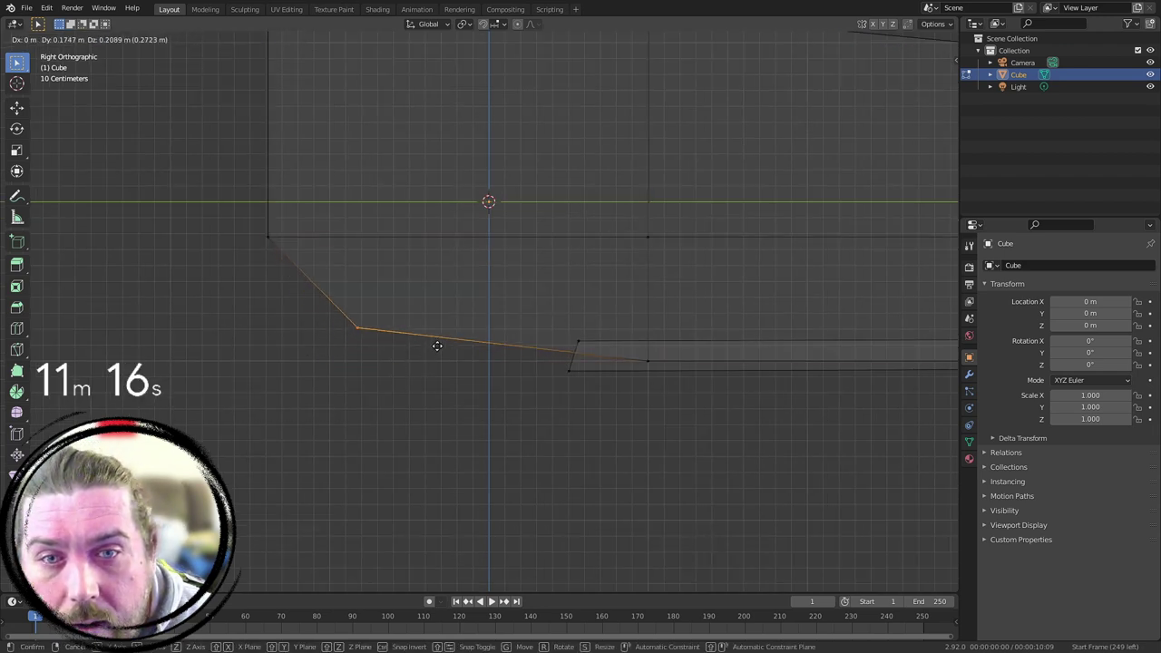
left_click(437, 345)
Step: Extrude the keel's end vertices aft until they lie beneath the stern, level with the rest of the keel
scroll(481, 318, "down", 3)
left_click_drag(479, 303, 544, 363)
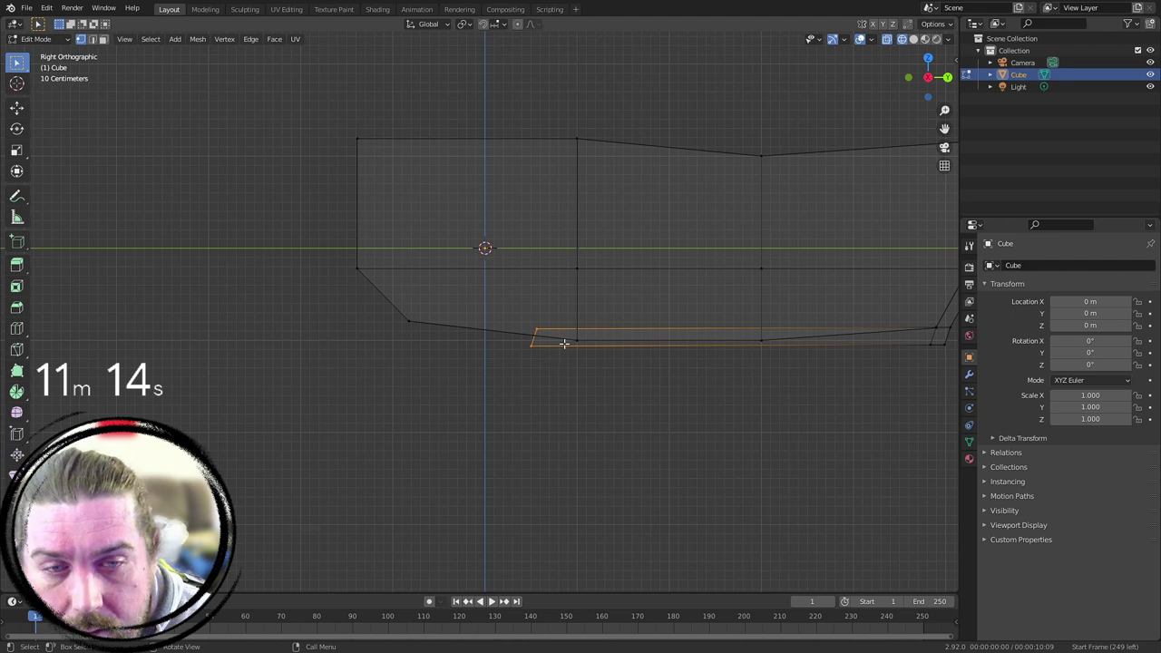
key("e")
left_click(357, 370)
key("g")
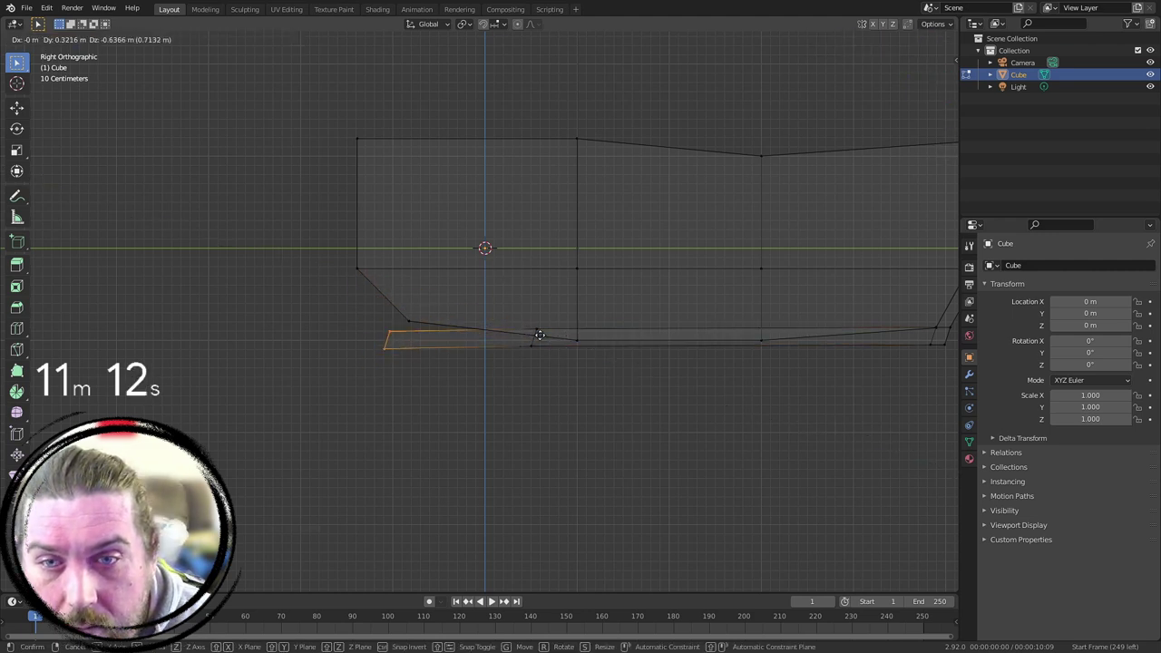
left_click(542, 332)
Step: Raise the upper vertices of the keel's stern end to meet the sloped lower stern
left_click_drag(388, 318, 402, 336)
key("g")
left_click(361, 330)
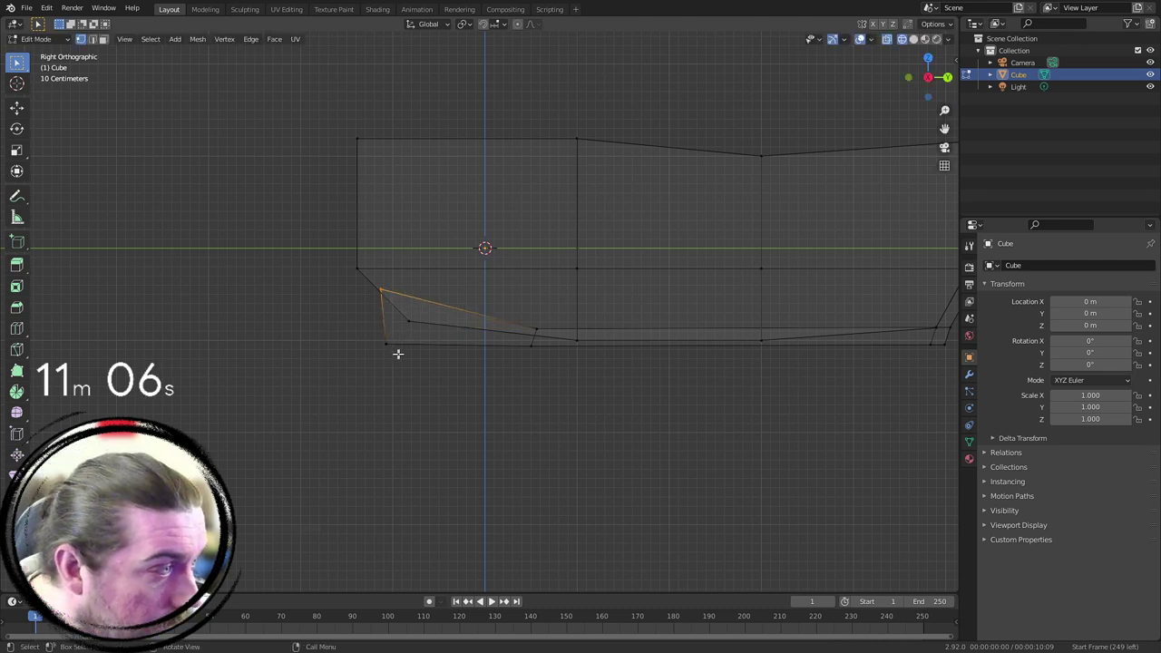
Step: Extrude the keel's stern end about 0.04 m aft, and extrude it again to form a rudder block
scroll(377, 302, "up", 3)
left_click_drag(417, 319, 472, 480)
key("g")
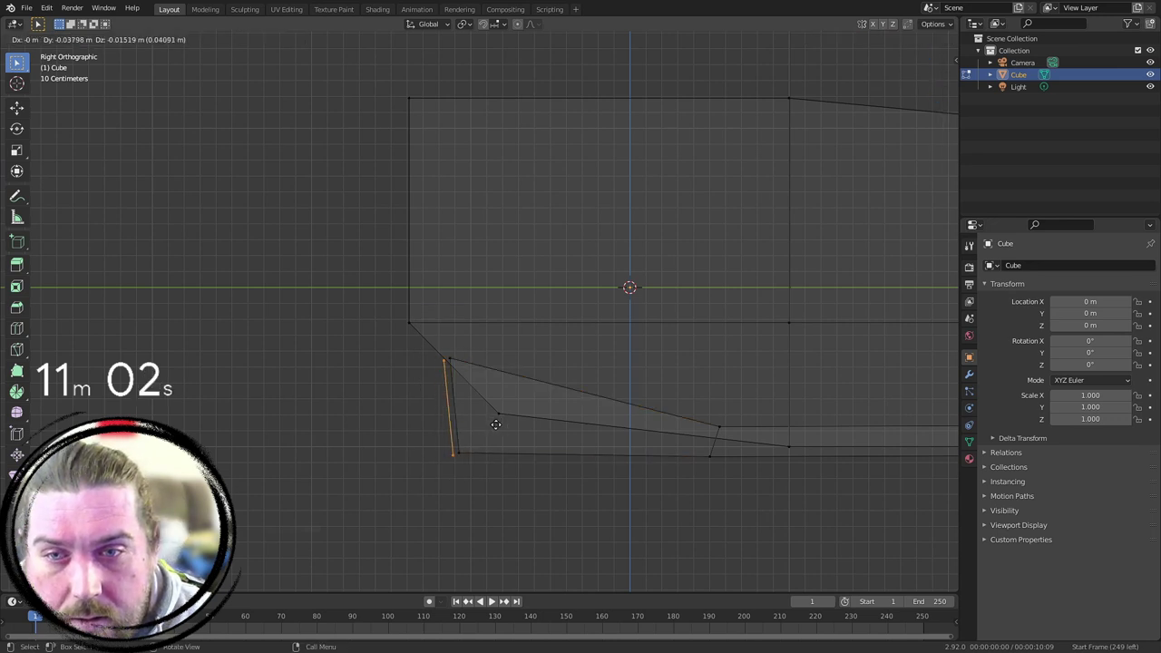
left_click(495, 421)
key("e")
left_click(462, 416)
Step: Move the rudder block's top aft vertices up against the sloped stern, and return to solid shading
left_click_drag(393, 344, 427, 384)
key("g")
left_click(412, 338)
mouse_move(493, 466)
middle_mouse_down()
mouse_move(593, 445)
mouse_move(466, 474)
mouse_move(427, 454)
mouse_move(606, 451)
middle_mouse_up()
middle_click_drag(684, 378, 562, 264)
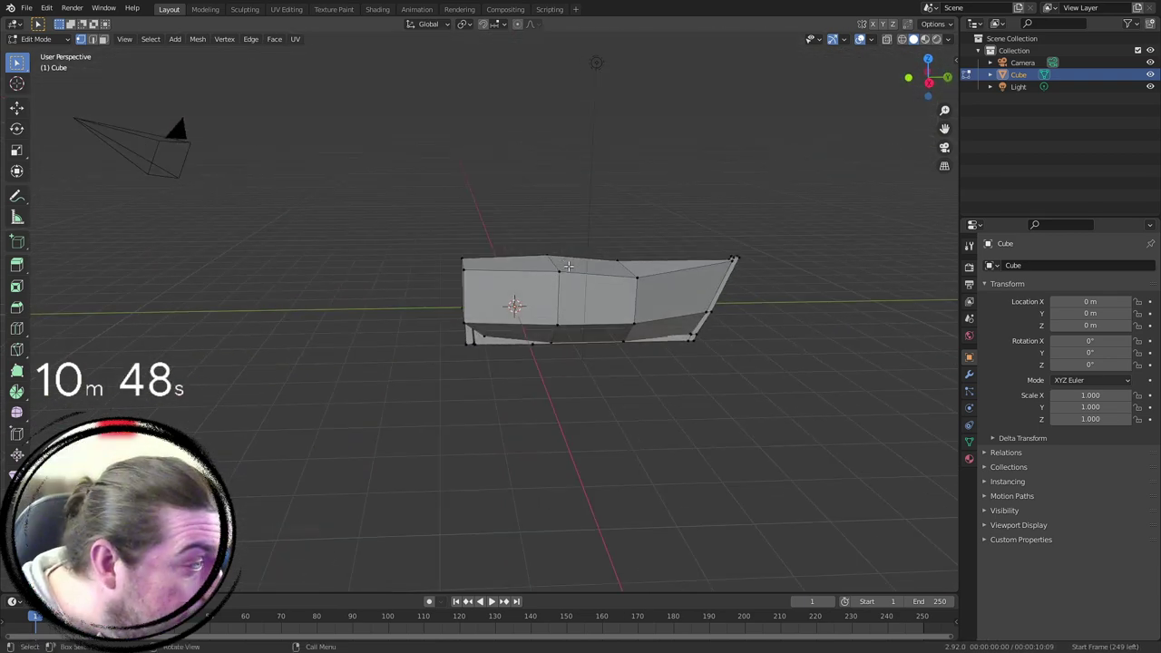
middle_click_drag(624, 336, 547, 371)
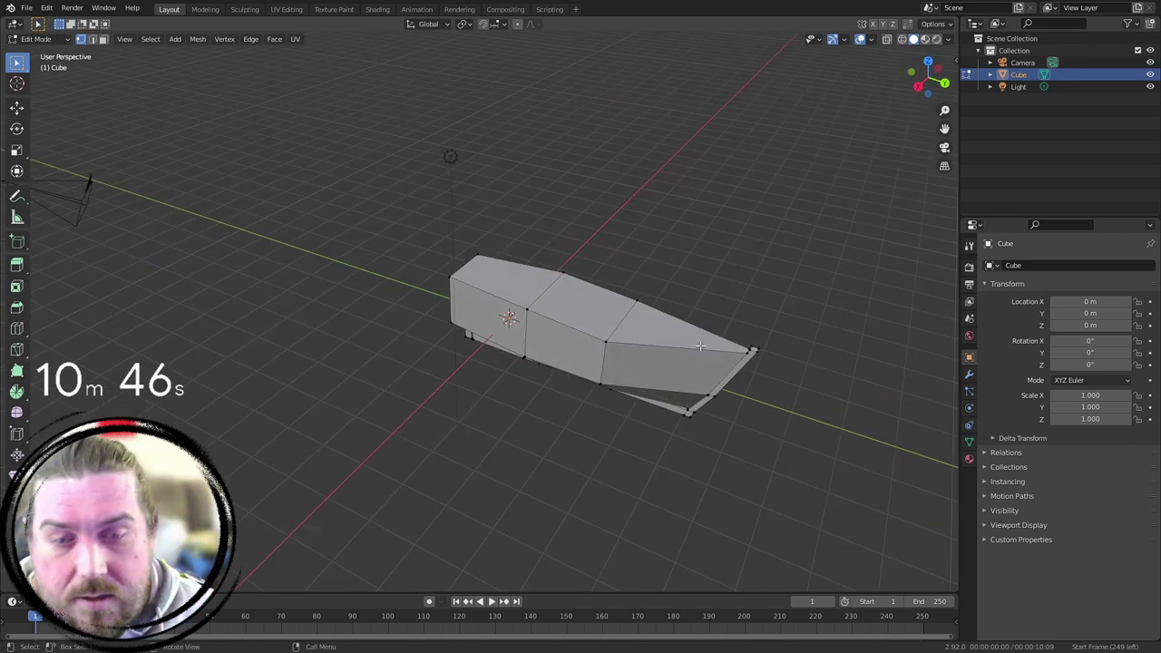
Step: Inset the three deck faces, narrowing them along X to leave a thin rim around the deck
middle_click_drag(701, 346, 568, 311)
scroll(541, 313, "up", 3)
key("3")
left_click(478, 274)
middle_click_drag(478, 274, 548, 296)
left_click(648, 336, "shift")
left_click(827, 427, "shift")
middle_click_drag(787, 358, 655, 298, "shift")
key("s")
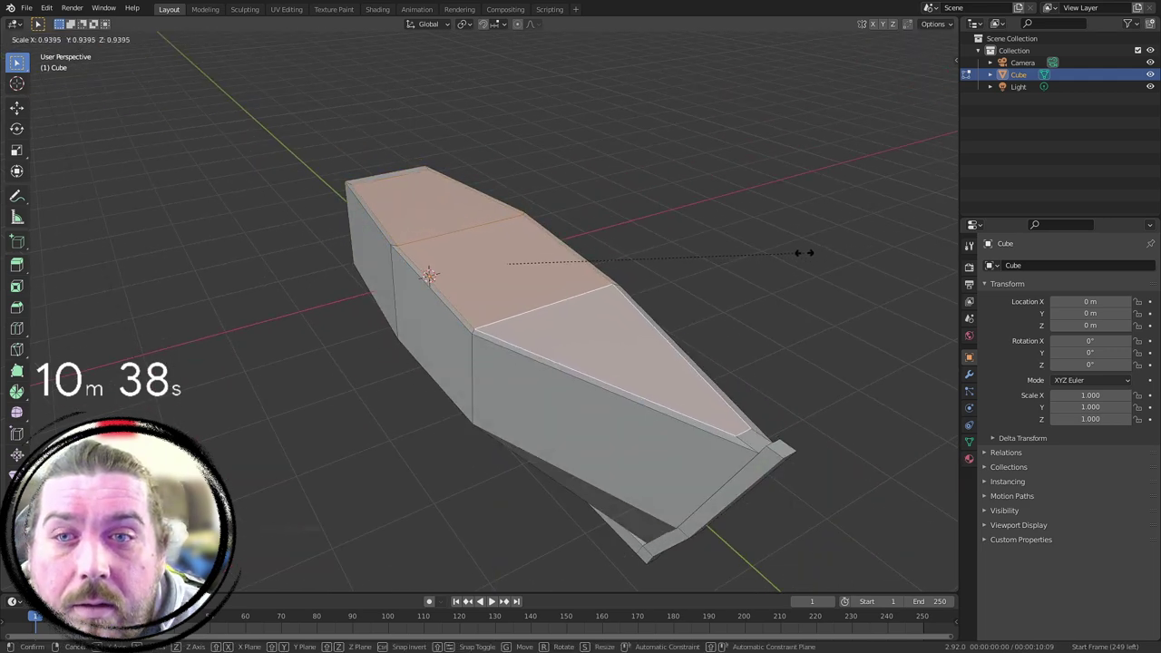
right_click(811, 254)
middle_click_drag(811, 254, 605, 198)
key("s")
key("x")
left_click(755, 284)
Step: Extrude the three inner deck faces downward to recess the deck below the rim
key("e")
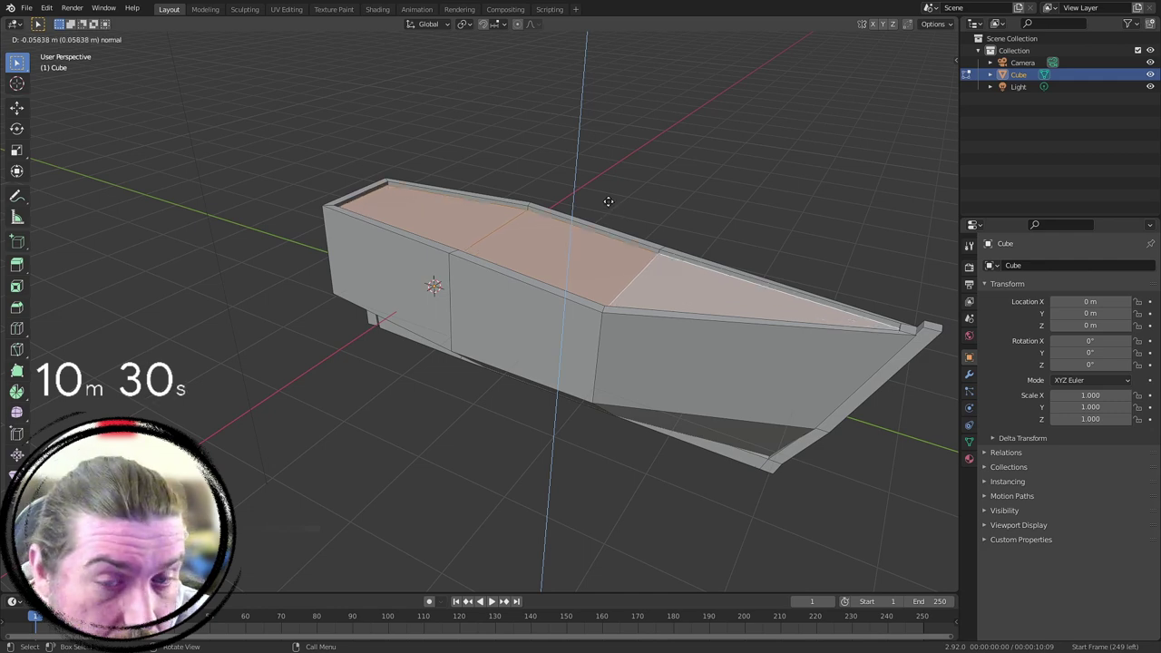
left_click(609, 203)
left_click(692, 188)
Step: Raise the two side rim faces of the stern section slightly along Z
middle_click_drag(692, 188, 640, 206)
middle_click_drag(548, 186, 635, 276, "shift")
scroll(635, 277, "up", 3)
middle_click_drag(635, 277, 488, 346)
left_click(488, 346)
left_click(519, 338)
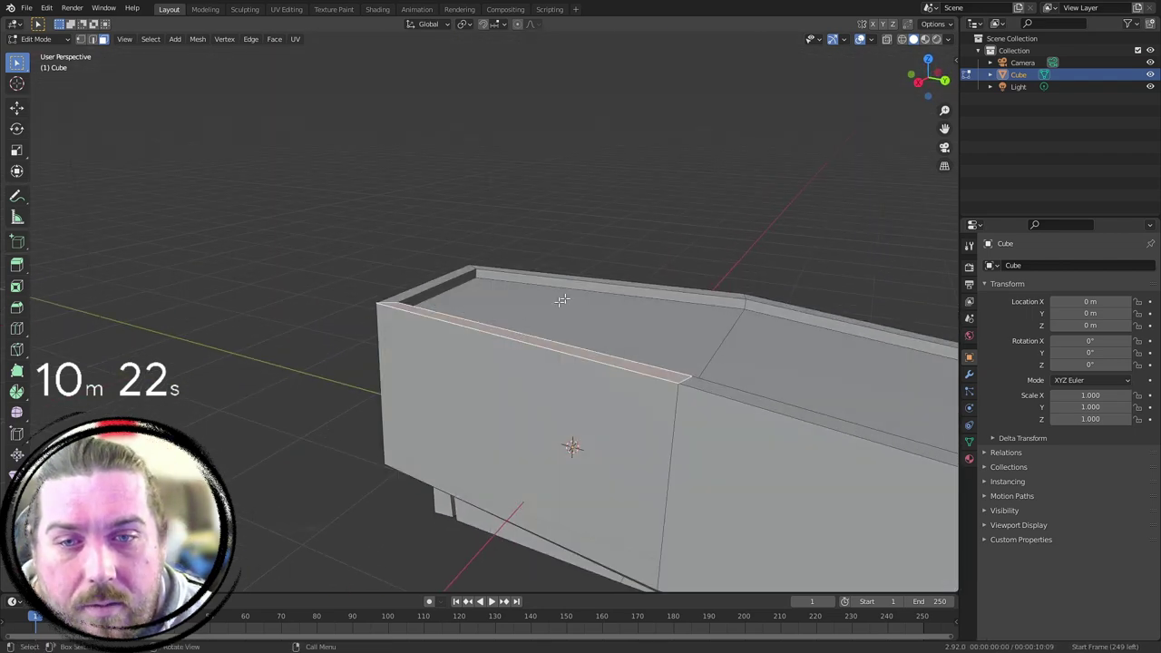
left_click(611, 283, "shift")
key("g")
key("z")
left_click(609, 276)
left_click(695, 255)
Step: Add a cylinder to the boat mesh and reduce its radius to a thin pole
middle_click_drag(845, 328, 514, 329, "shift")
key("KP_3")
key("shift+a")
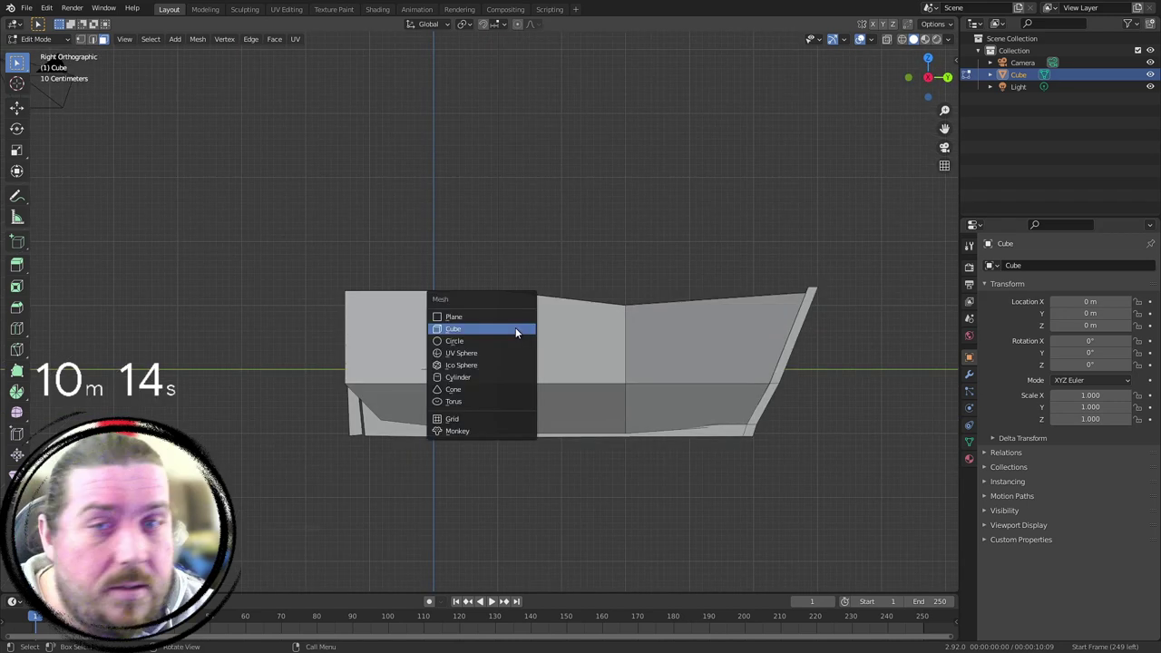
key("shift+a")
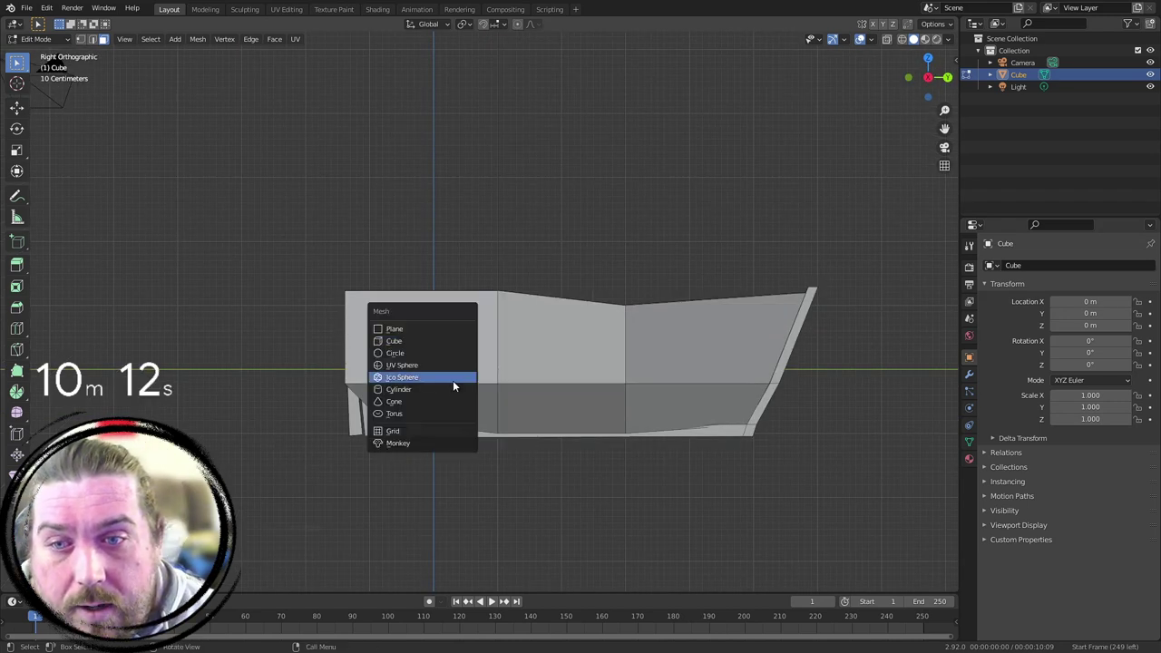
left_click(451, 381)
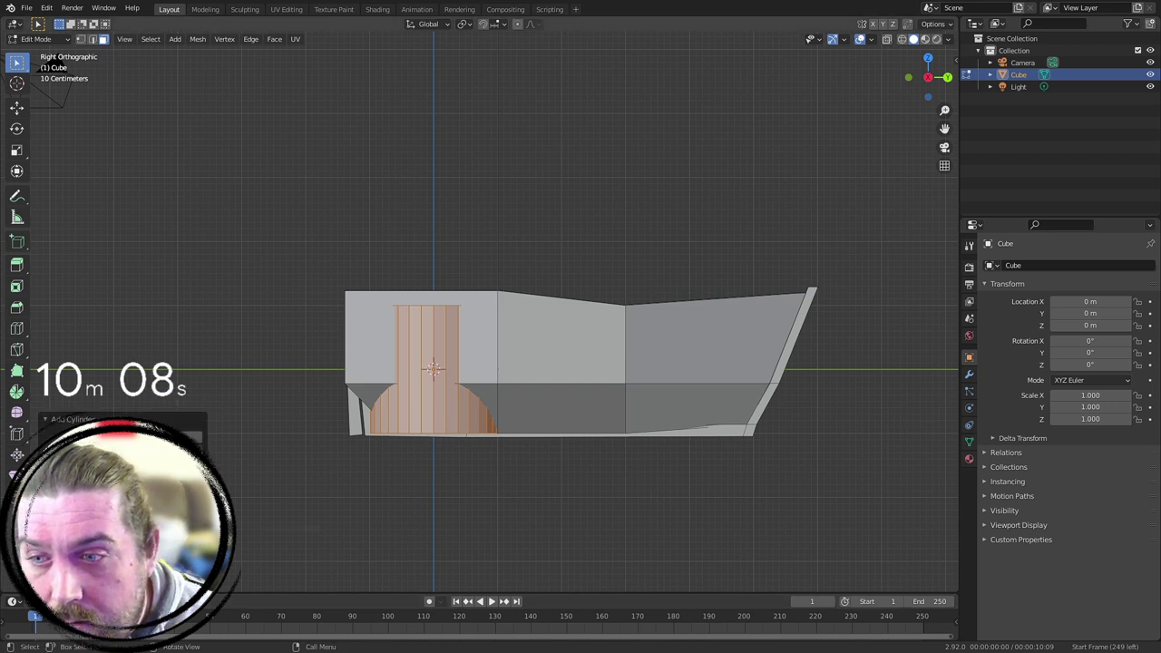
mouse_move(163, 449)
left_mouse_down()
mouse_move(95, 449)
mouse_move(162, 449)
mouse_move(150, 449)
left_mouse_up()
Step: Switch the viewport to wireframe shading and resume editing the boat mesh
key("z")
left_click(261, 430)
key("Tab")
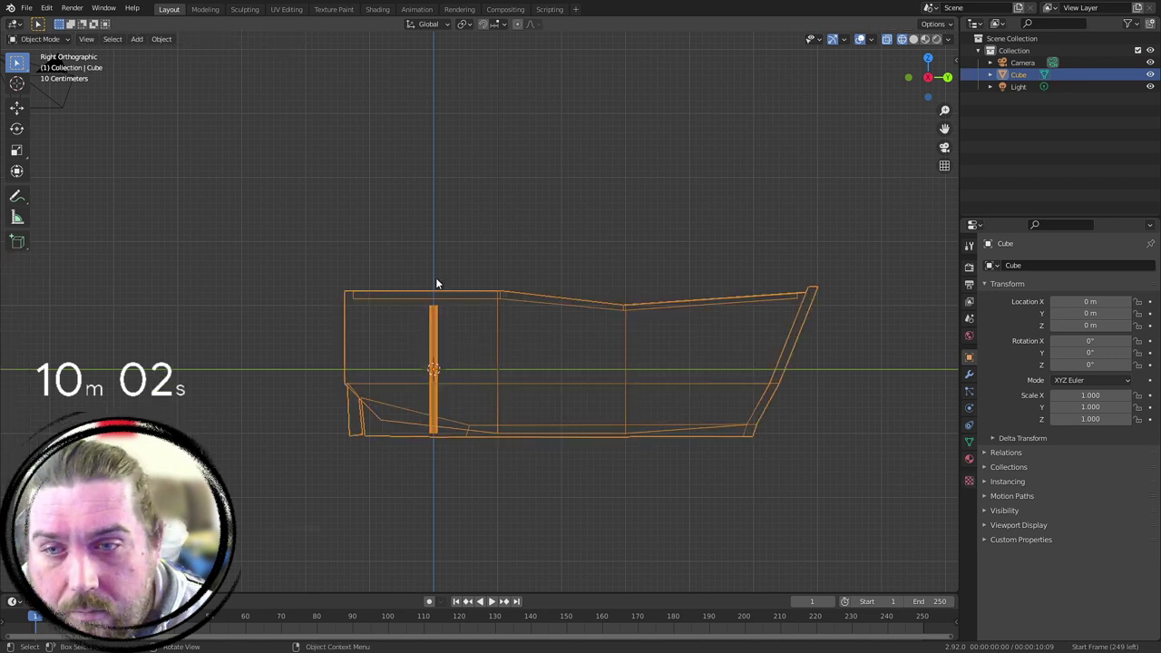
left_click(445, 262)
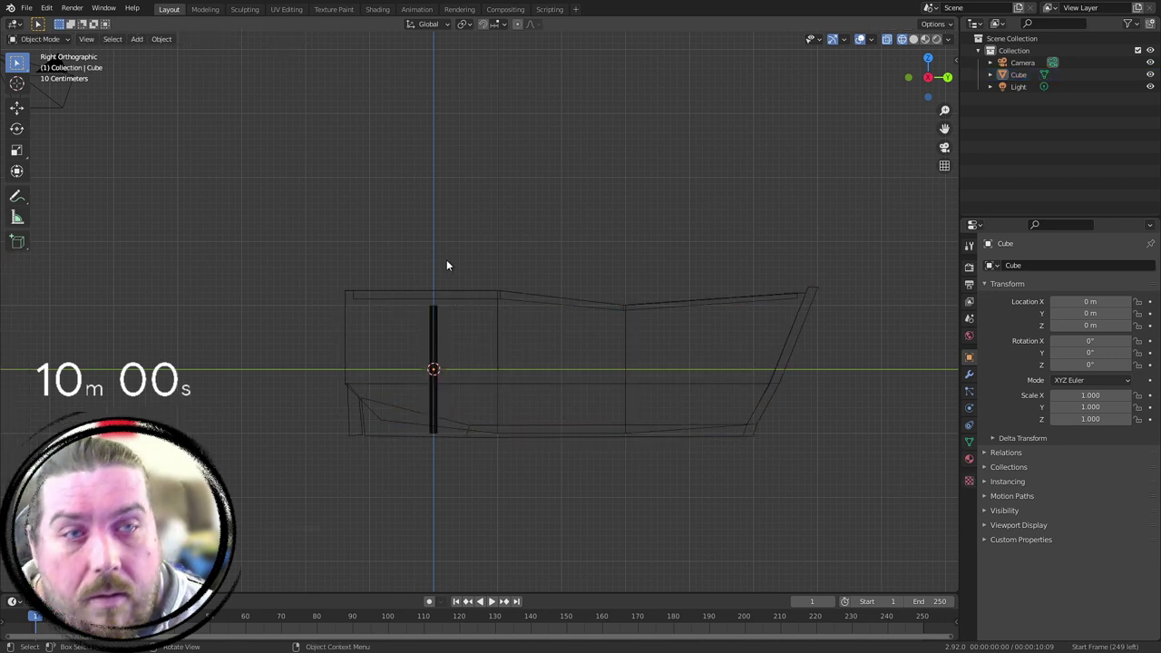
left_click(1019, 74)
key("Tab")
scroll(448, 320, "up", 3)
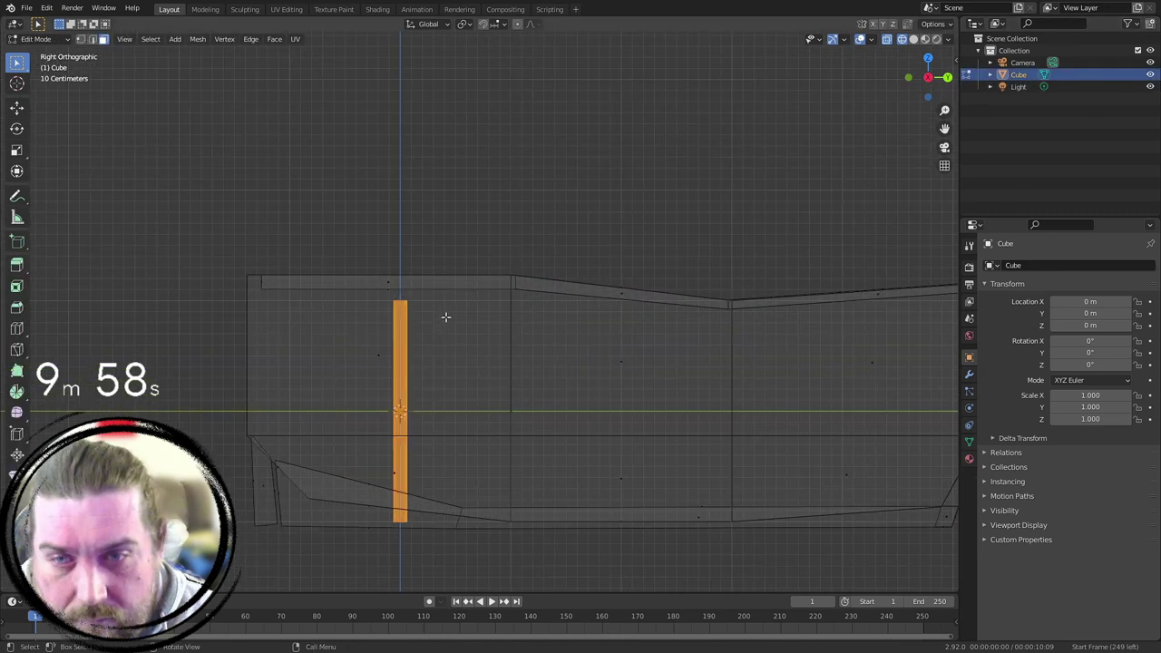
Step: Move the thin pole up and forward so it stands as a mast on the middle deck section
key("l")
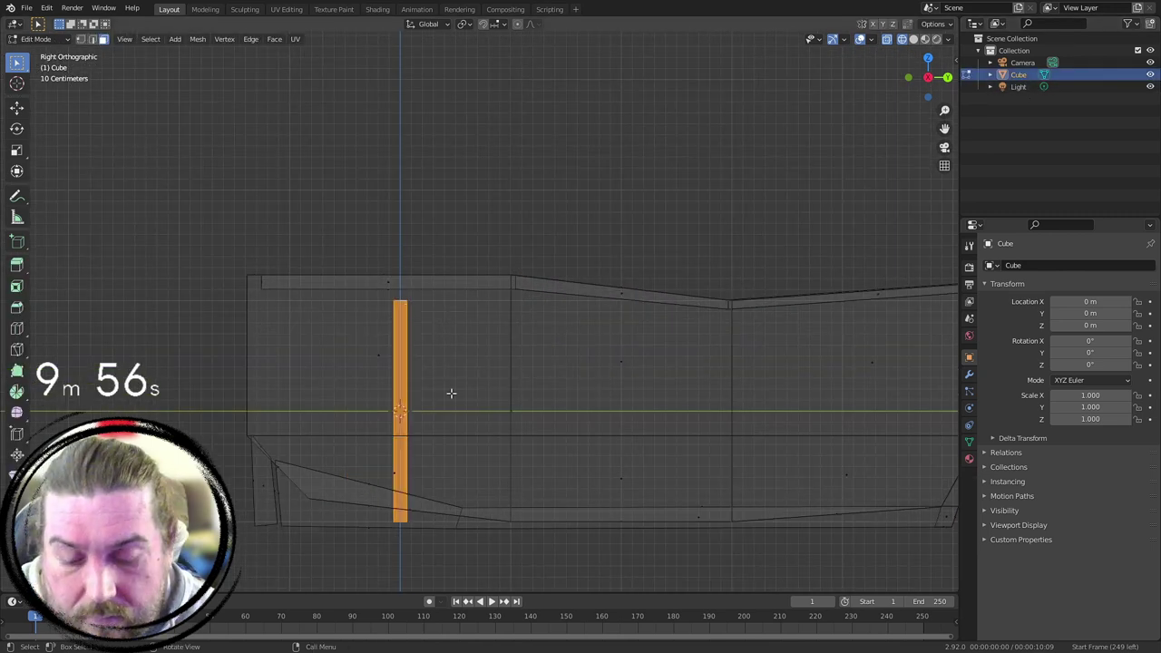
key("ctrl+x")
key("g")
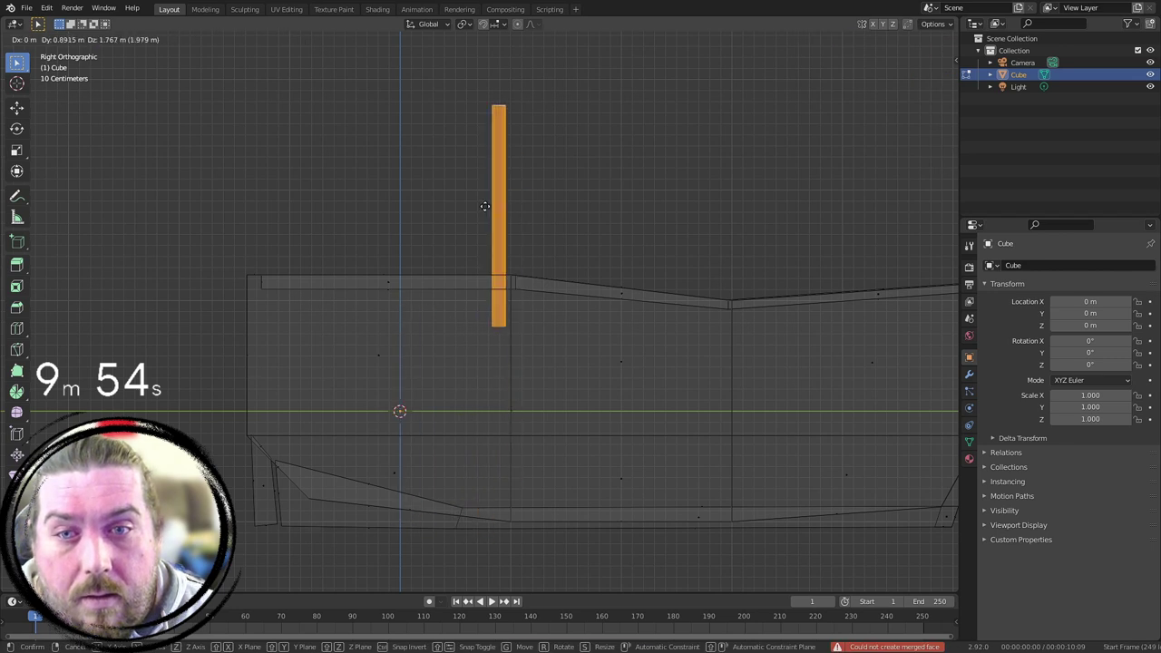
left_click(487, 200)
scroll(650, 277, "down", 5)
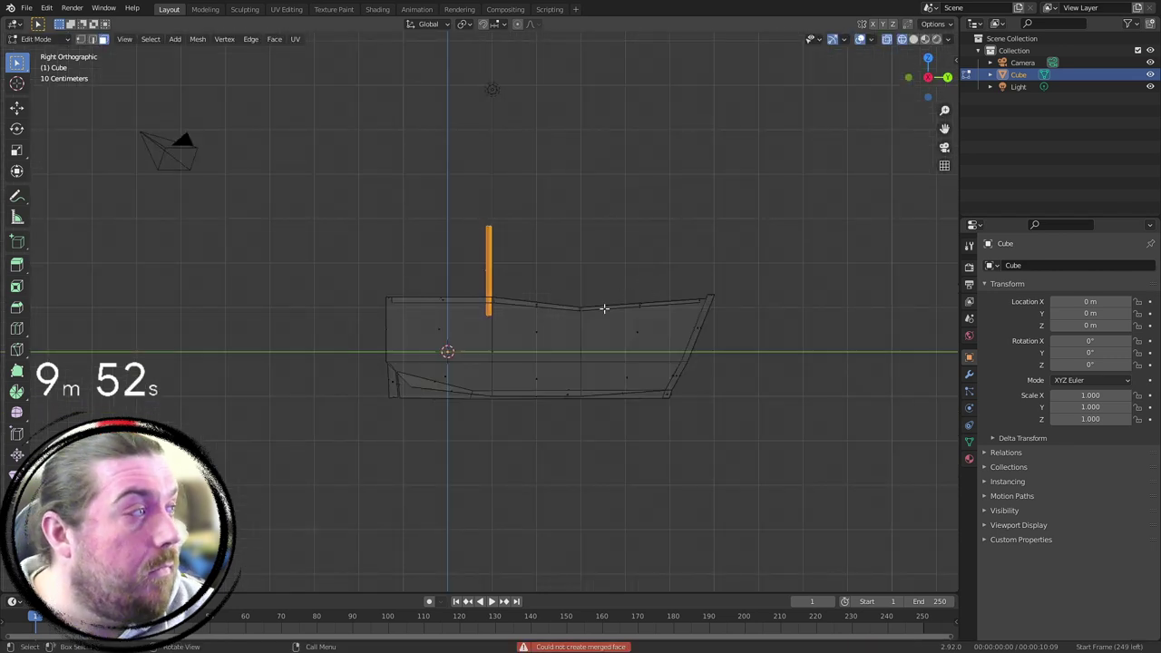
key("g")
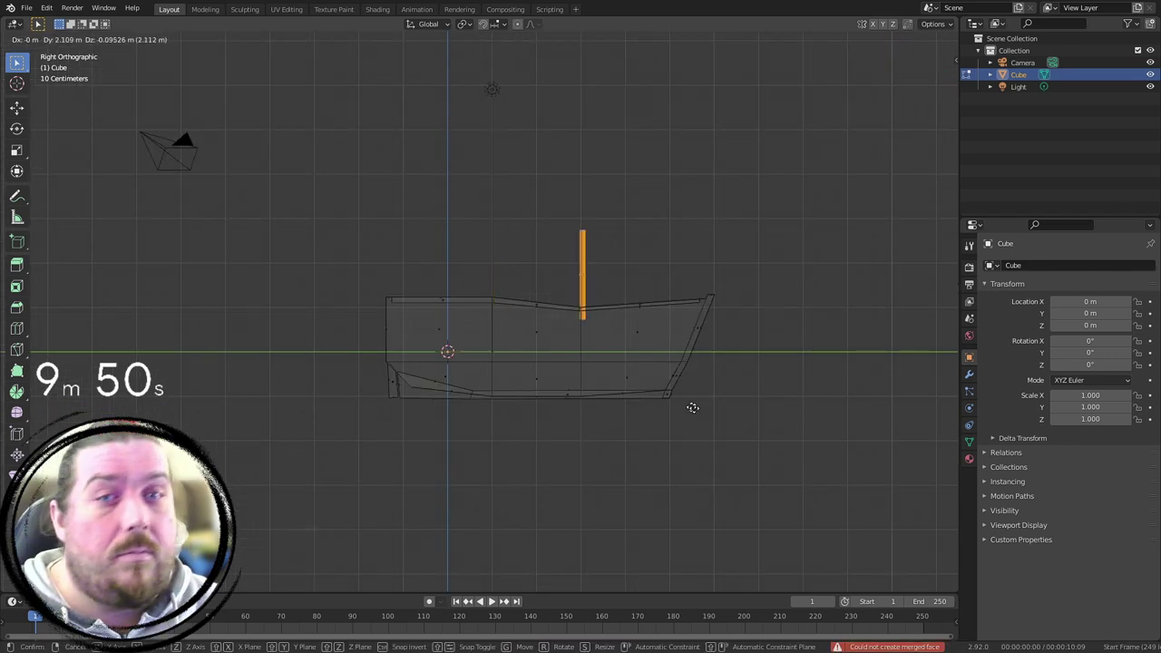
left_click(653, 403)
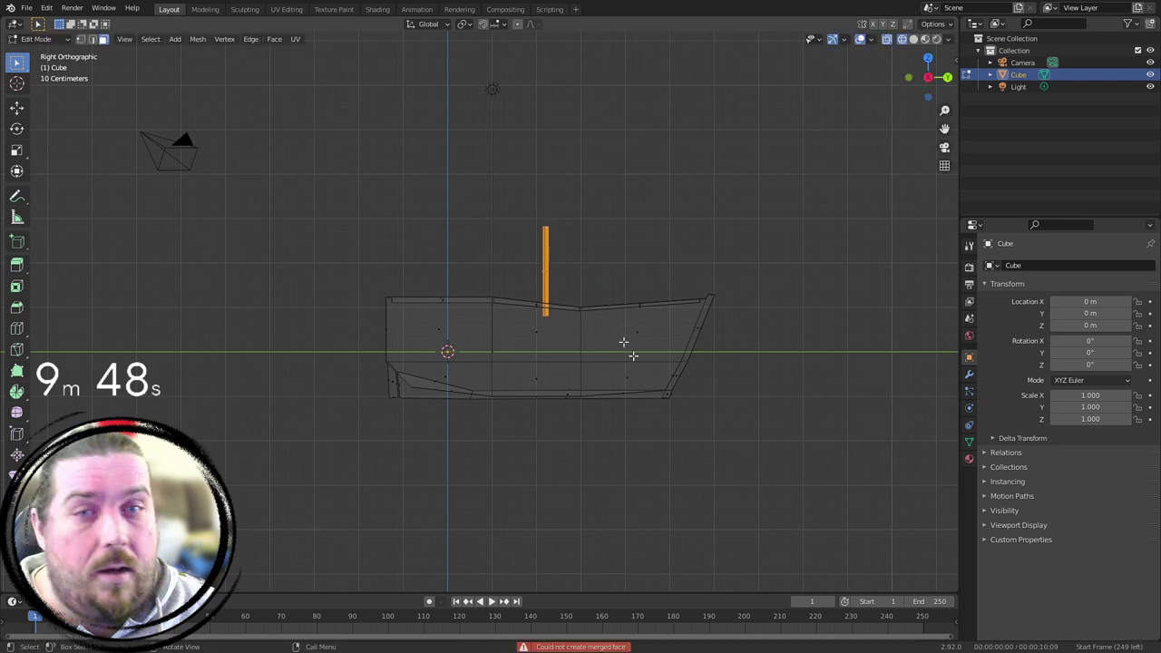
scroll(563, 222, "up", 2)
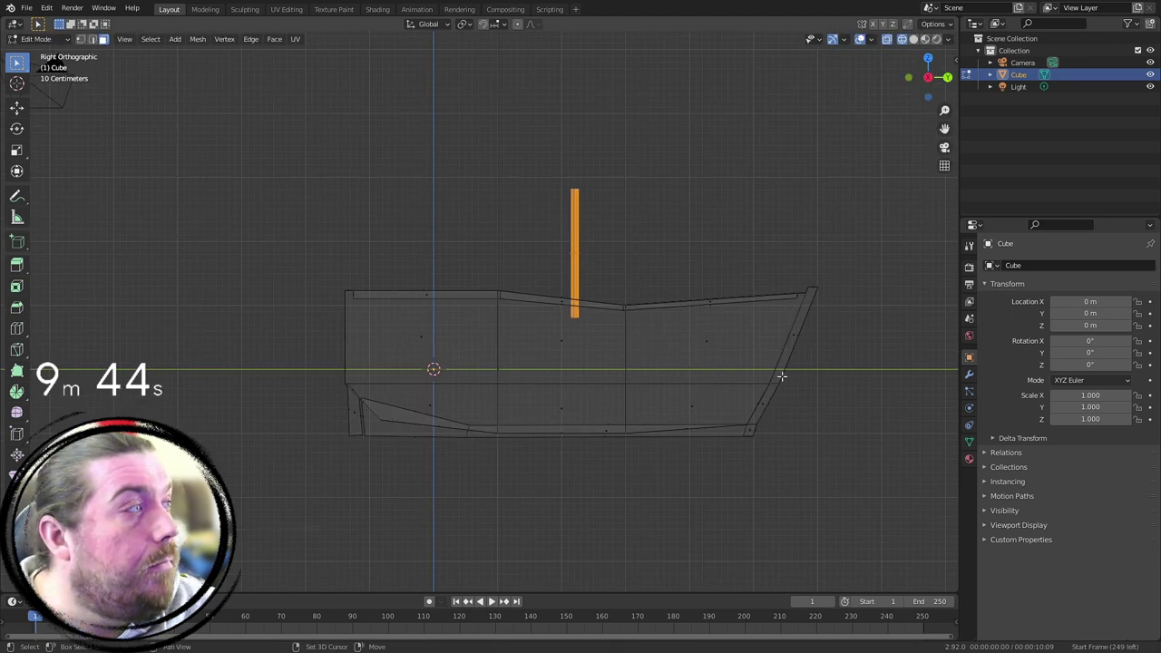
Step: Duplicate the mast twice, placing one copy on the stern section and one on the bow section of the deck
key("shift+d")
left_click(660, 370)
key("shift+d")
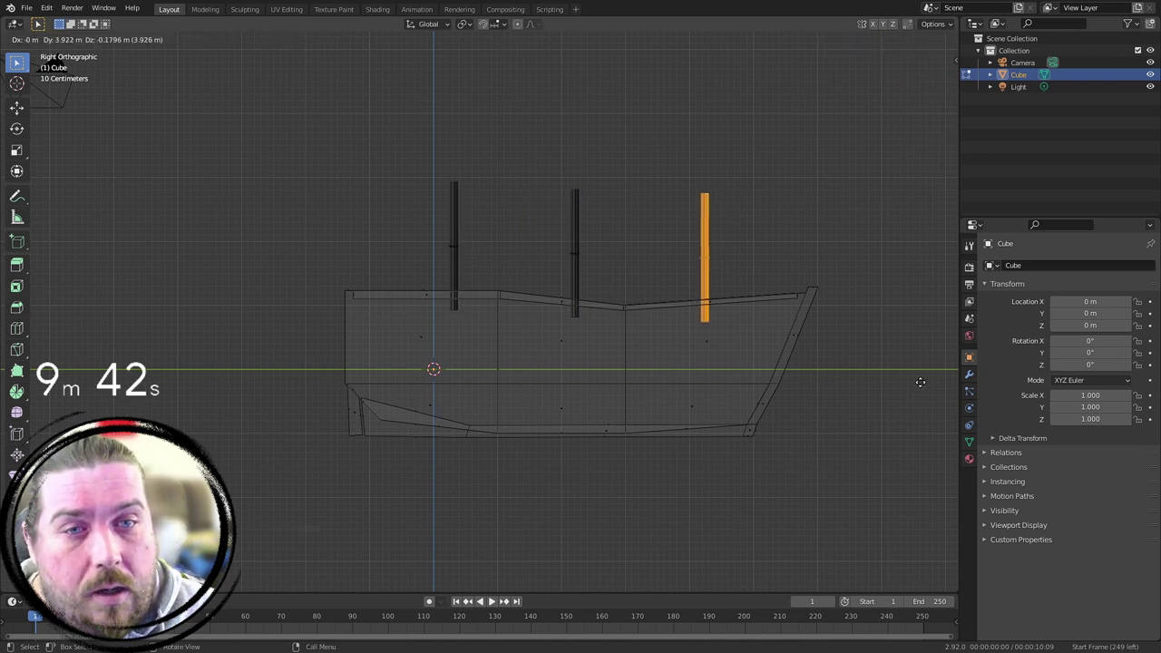
left_click(920, 382)
key("g")
left_click(787, 342)
Step: Raise the top vertices of all three masts along Z to make the masts taller
middle_click_drag(597, 269, 608, 353, "shift")
key("Tab")
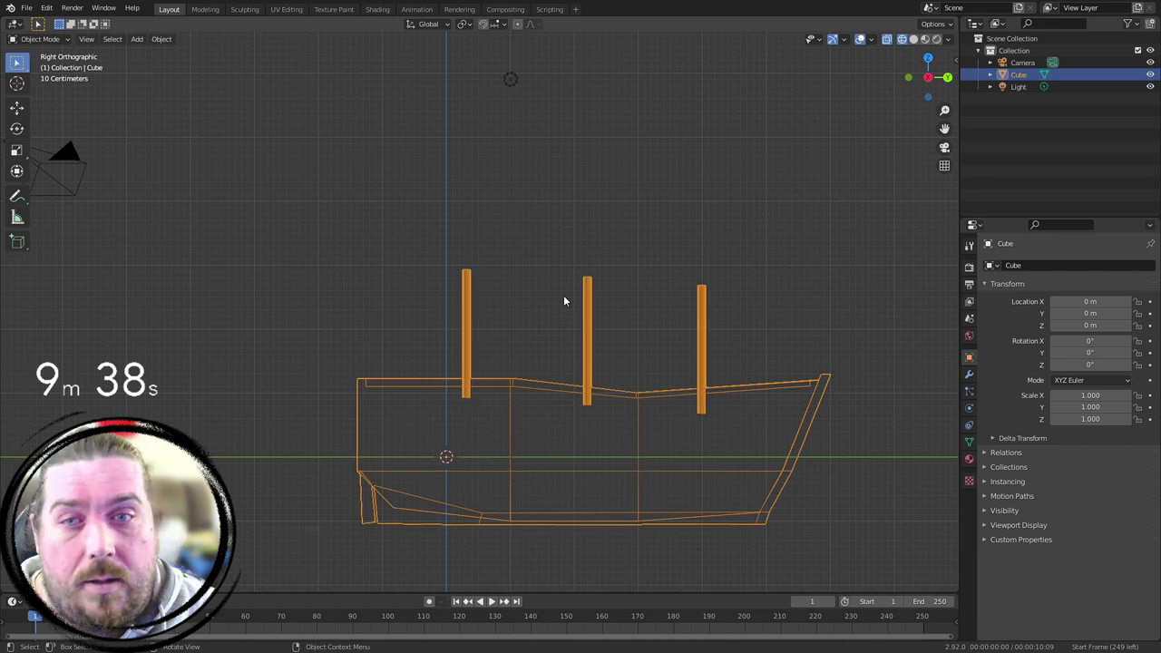
key("Tab")
left_click_drag(425, 226, 818, 307)
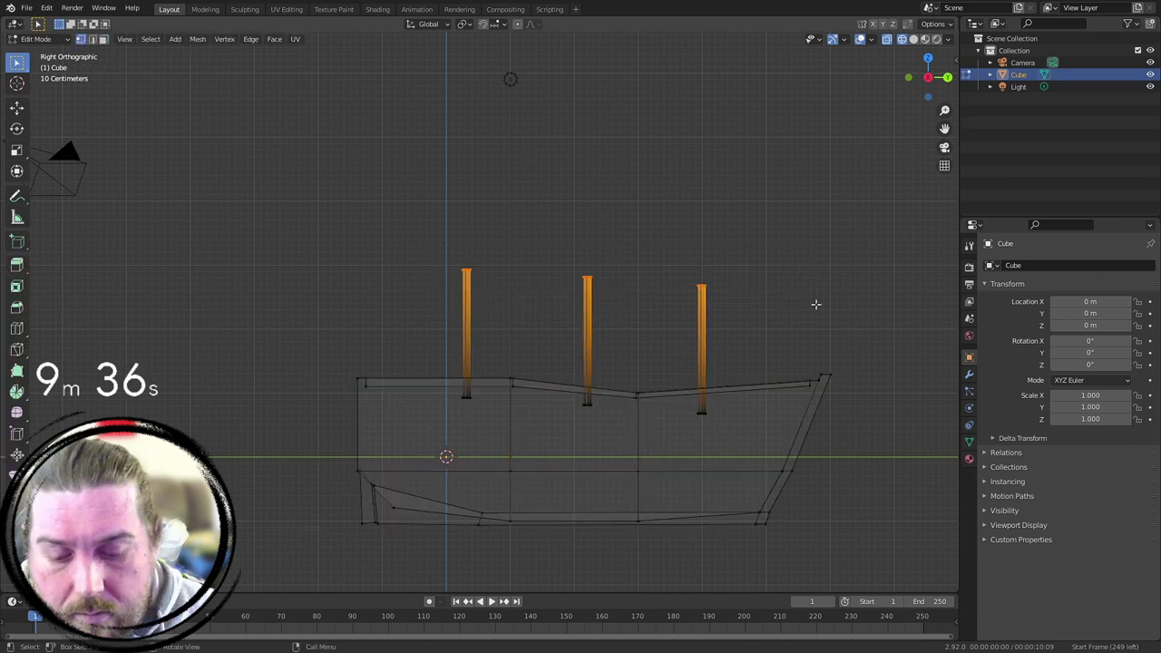
key("g")
key("z")
left_click(837, 241)
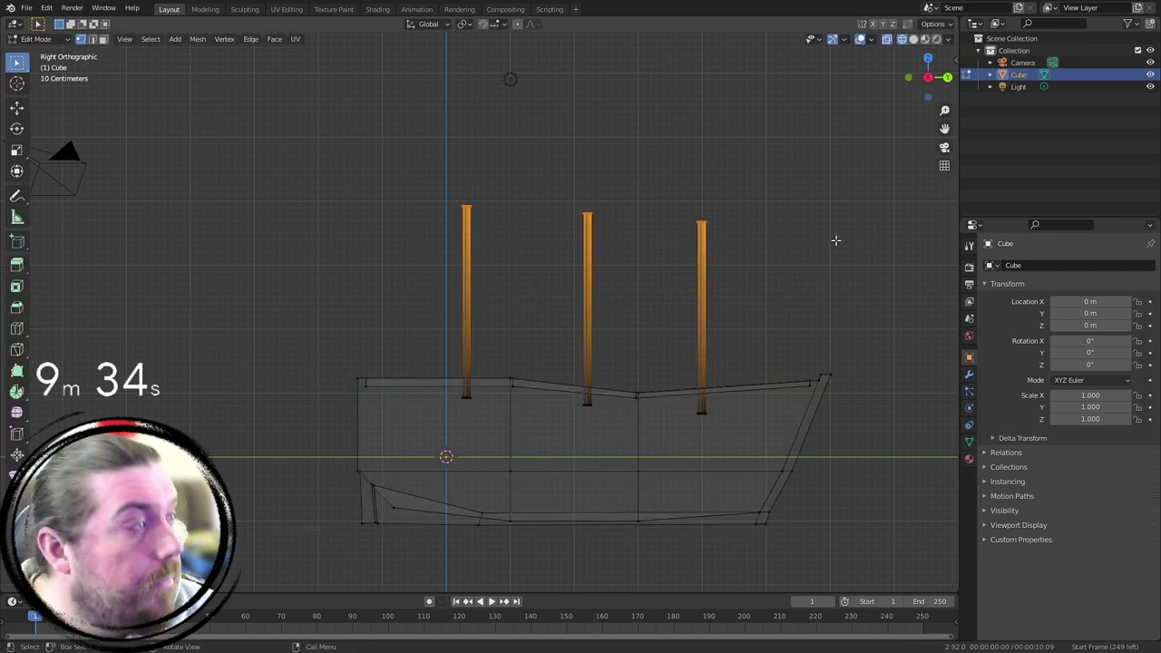
key("g")
key("z")
left_click(843, 197)
left_click(804, 345)
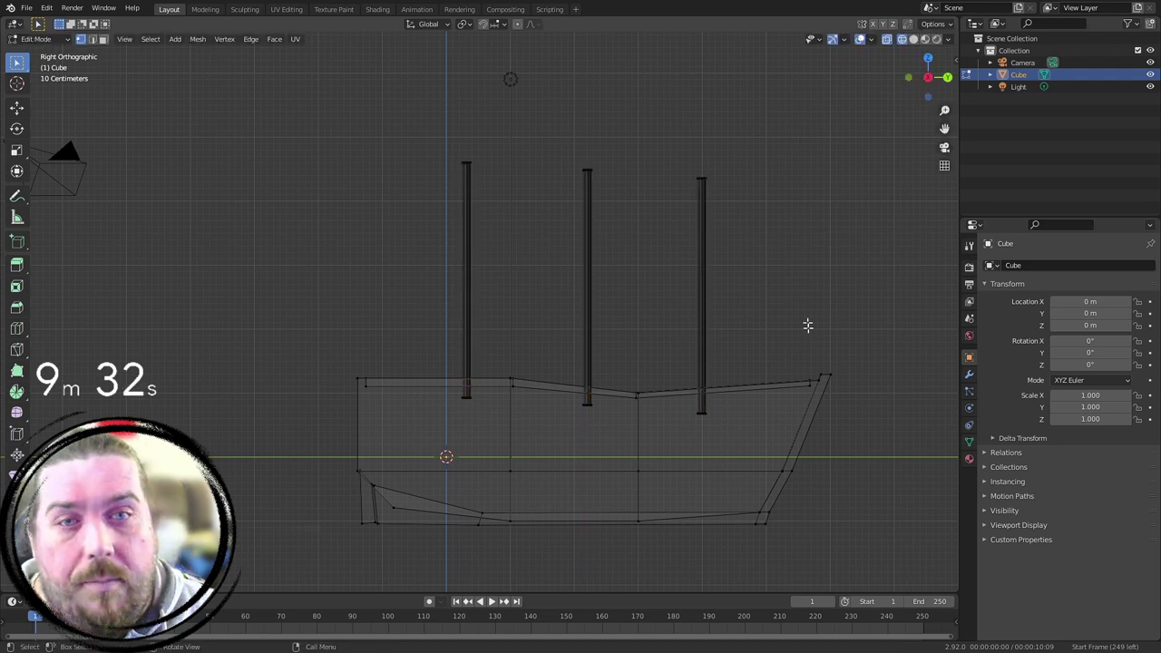
Step: Return to solid shading and inspect the three masts on the hull
middle_click_drag(803, 345, 778, 336, "shift")
key("shift+z")
scroll(892, 335, "down", 3)
mouse_move(858, 345)
middle_mouse_down()
mouse_move(586, 365)
mouse_move(524, 357)
mouse_move(466, 434)
middle_mouse_up()
scroll(466, 435, "up", 4)
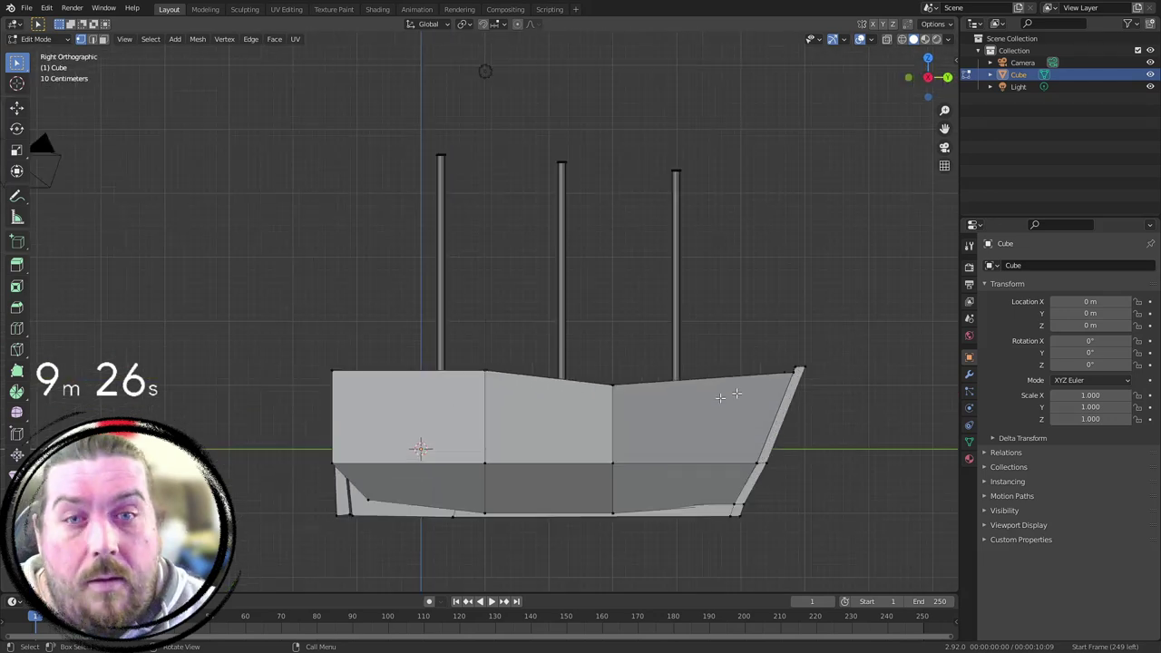
Step: Duplicate the fore mast and rotate the copy 90° into a horizontal spar
key("l")
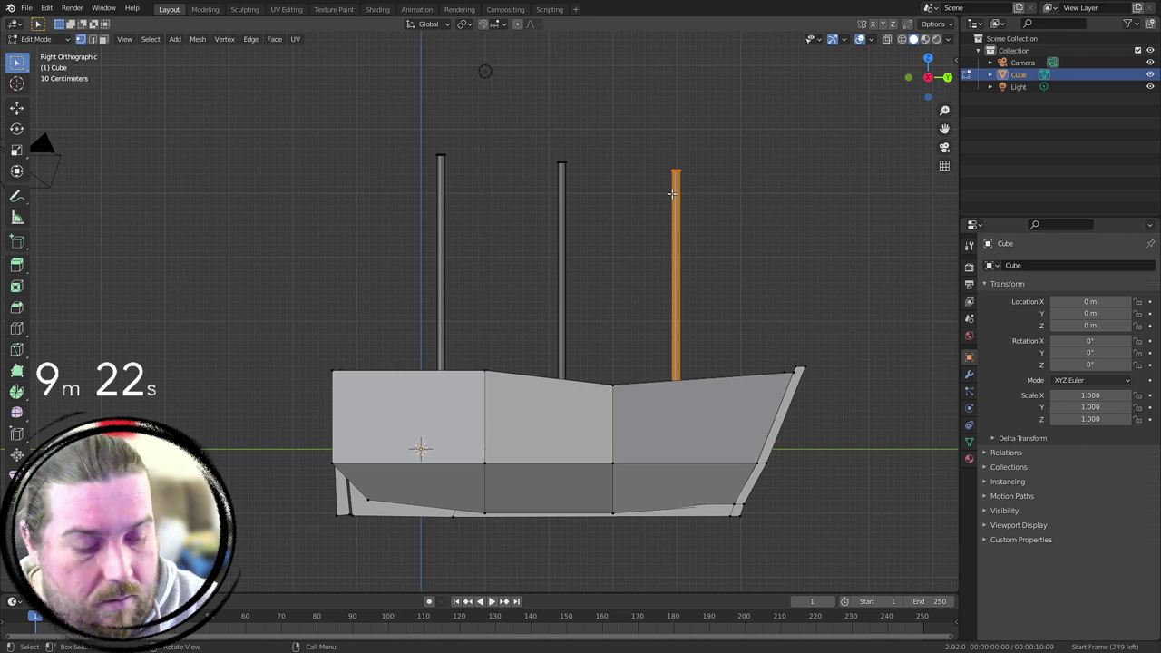
middle_click_drag(737, 270, 721, 303)
key("KP_3")
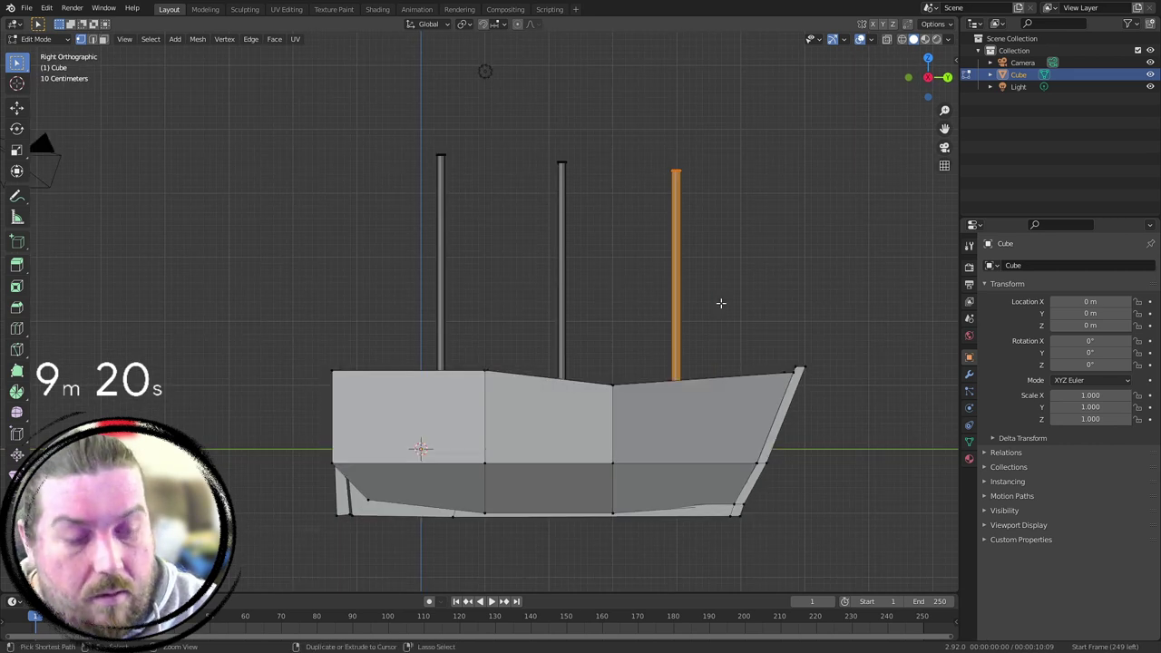
key("ctrl+KP_1")
key("shift+d")
left_click(448, 312)
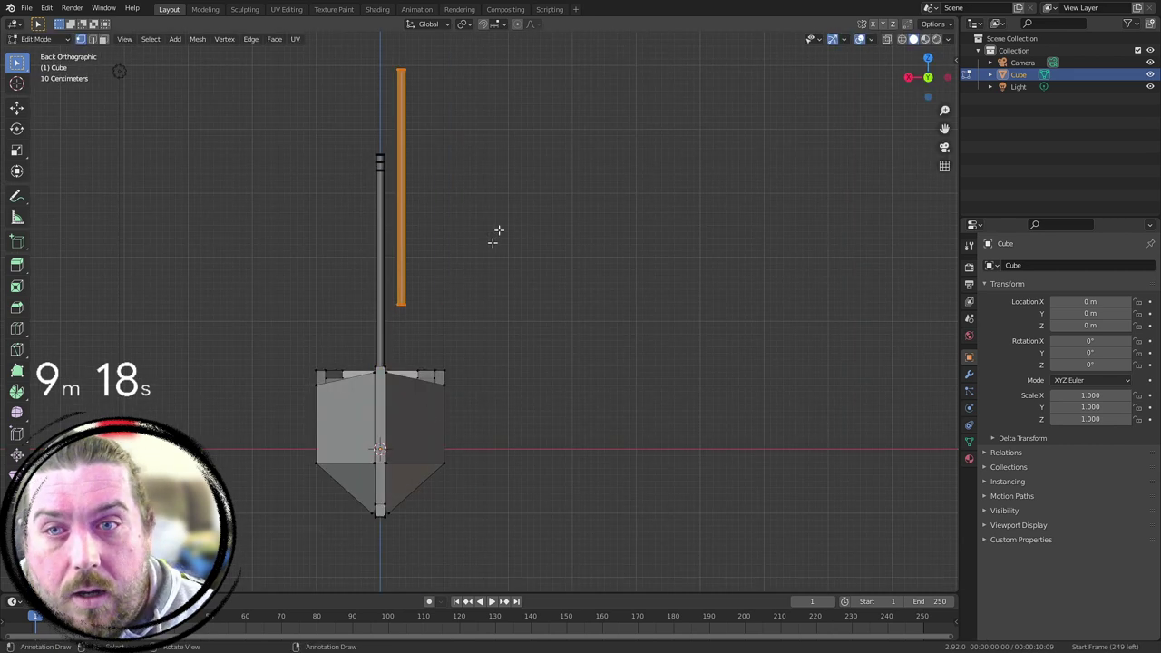
type("r90")
key("Return")
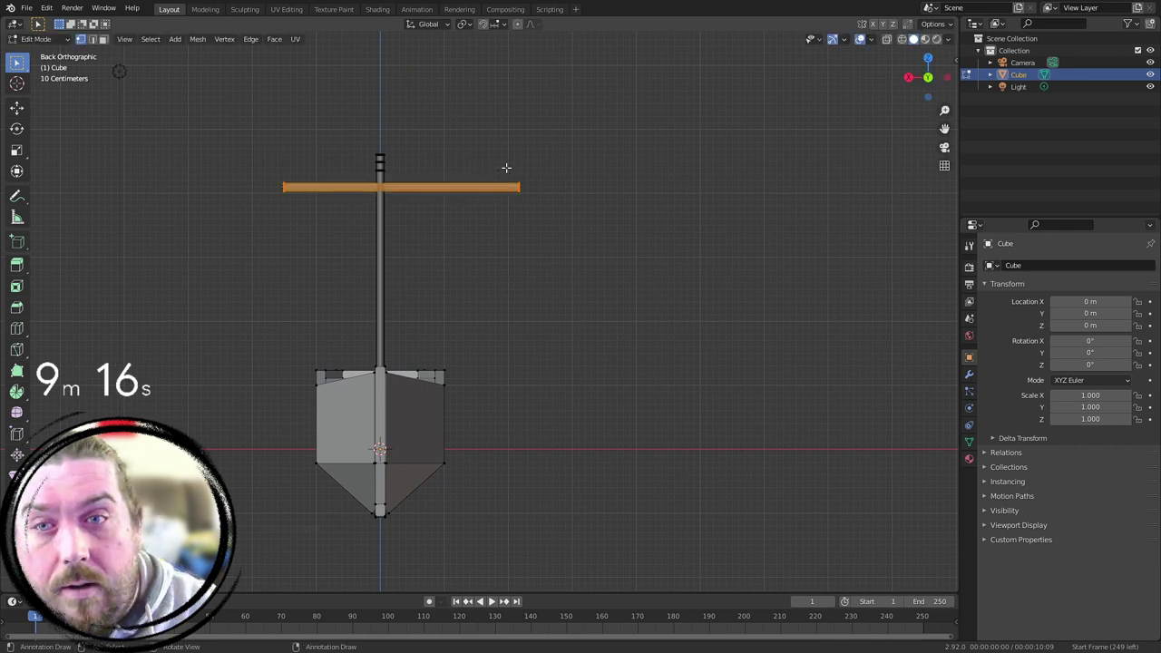
Step: Scale the horizontal spar down and centre it across the upper part of the fore mast as a yard
key("g")
left_click(487, 219)
key("s")
left_click(518, 228)
key("g")
left_click(541, 207)
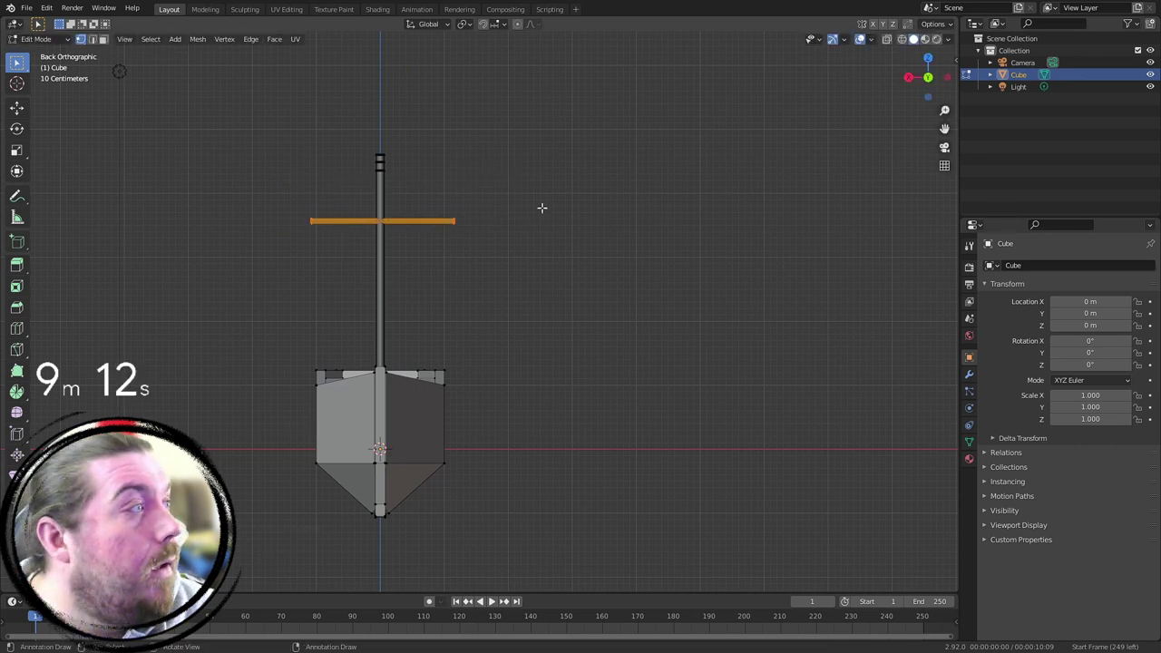
key("KP_3")
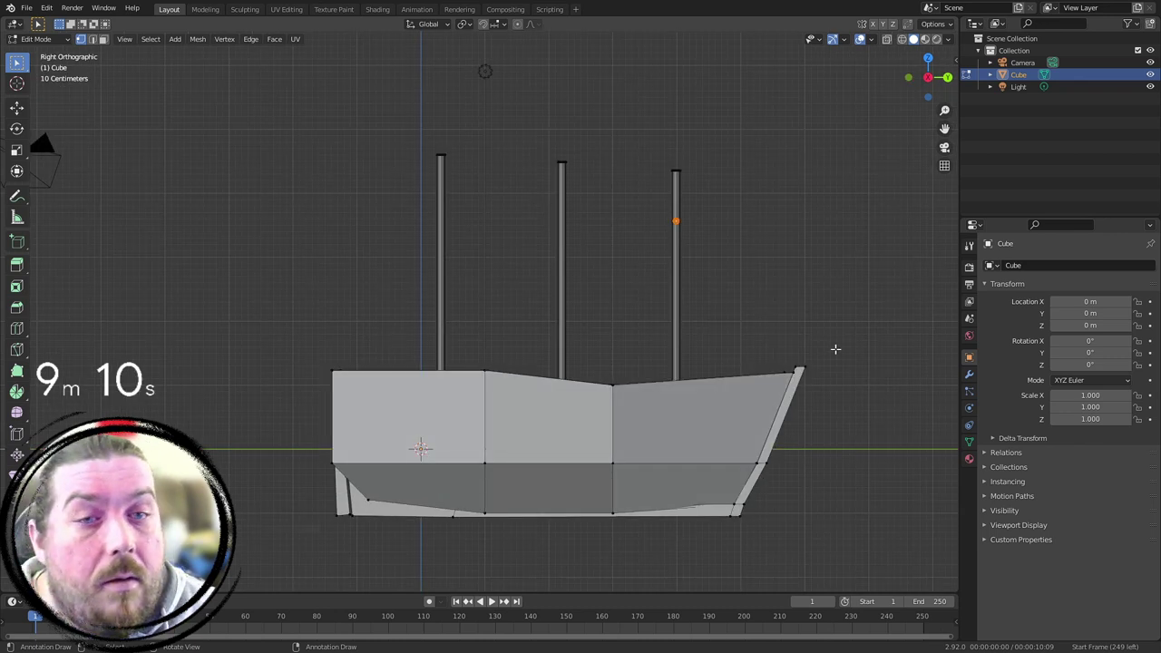
key("KP_1")
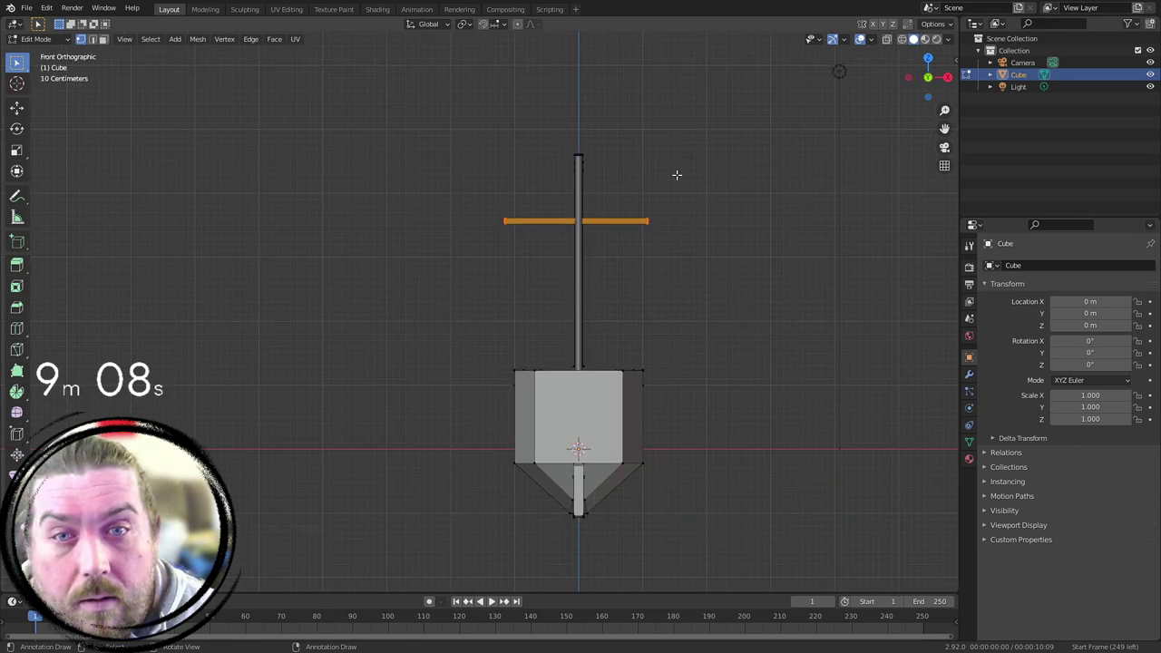
key("g")
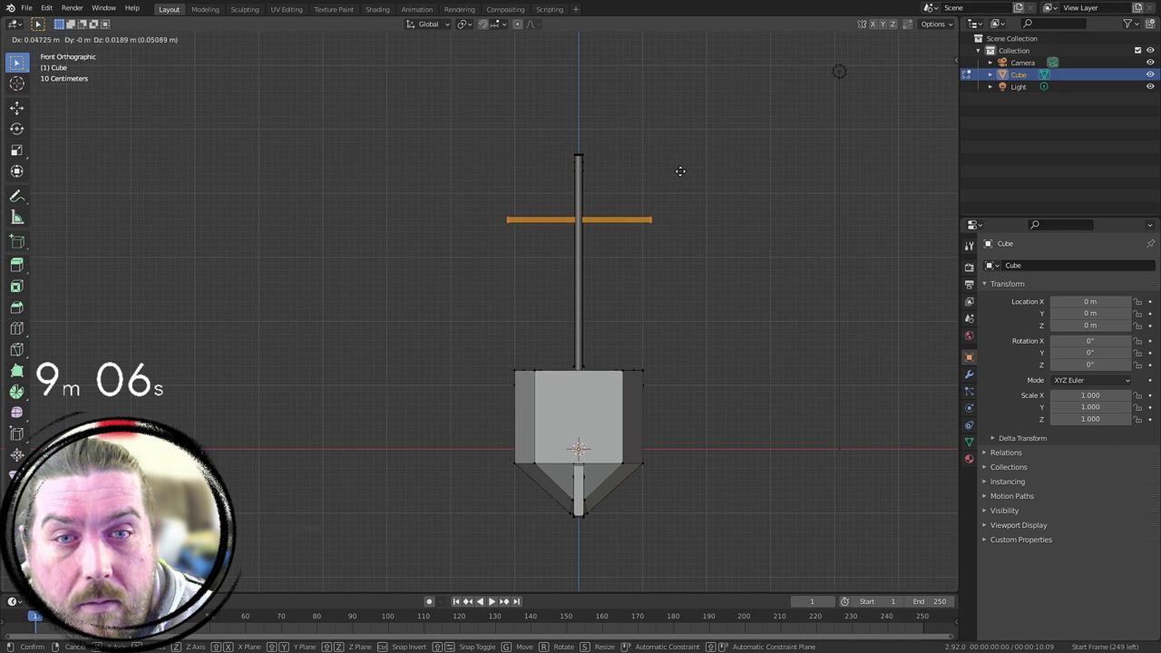
left_click(681, 170)
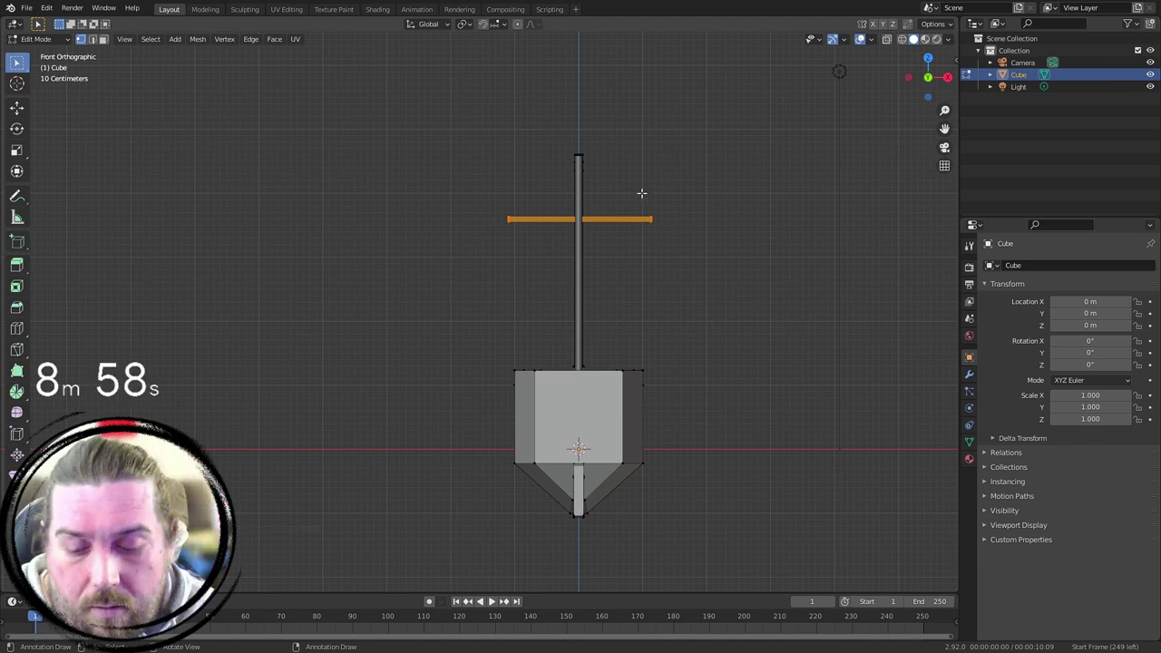
Step: Duplicate the fore mast's yard below the first, shrink the copy slightly and centre it on the mast
key("shift+d")
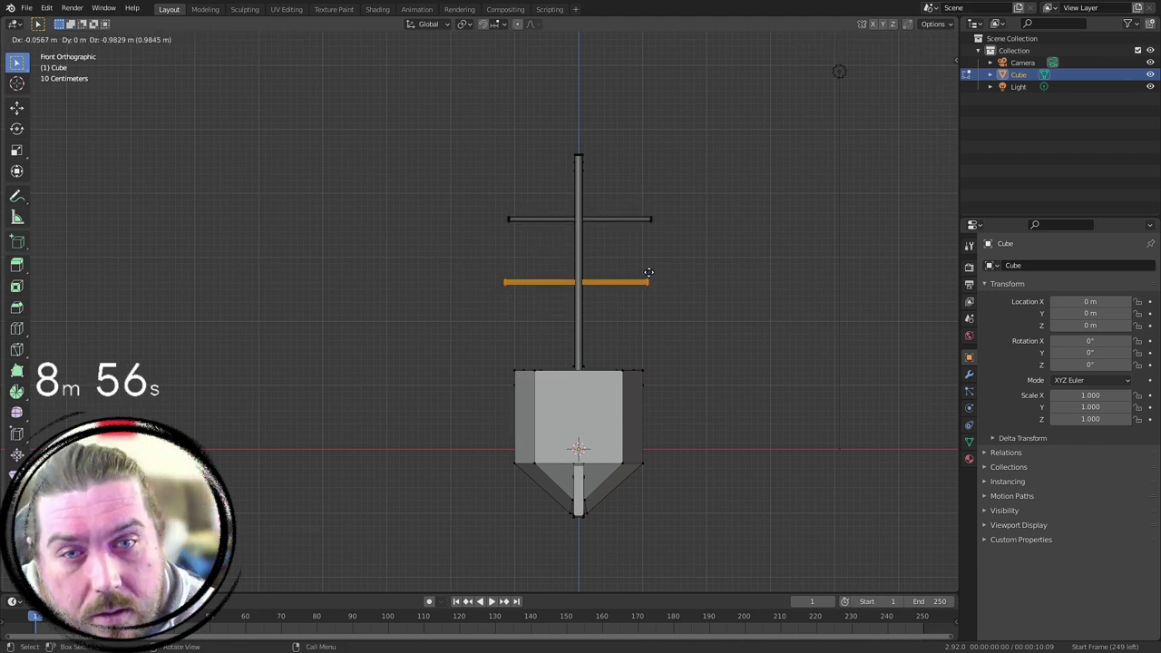
left_click(651, 272)
key("s")
left_click(696, 291)
key("g")
left_click(697, 300)
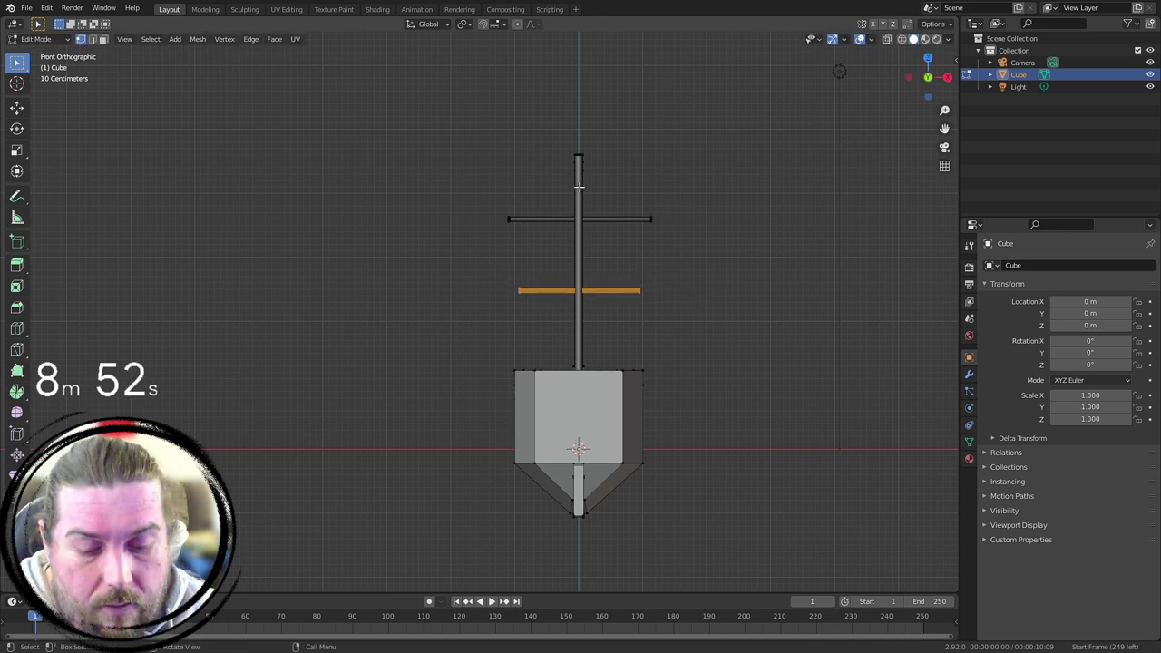
Step: Duplicate the pair of yards onto the middle mast and the aft mast, then clear the selection
key("KP_3")
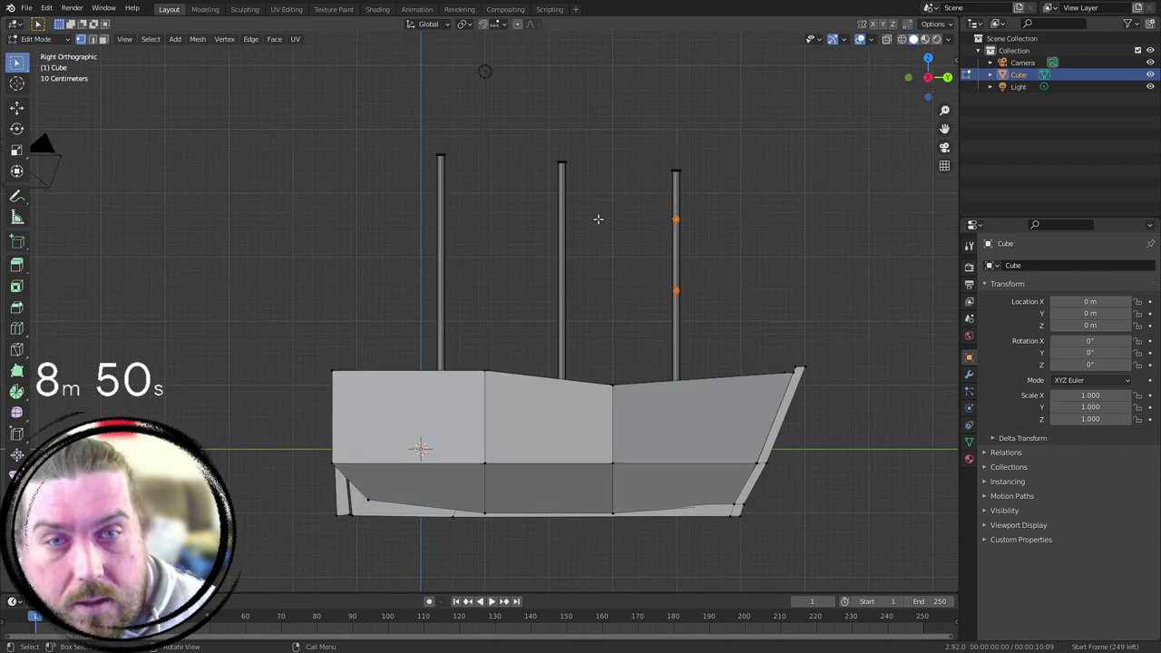
key("shift+d")
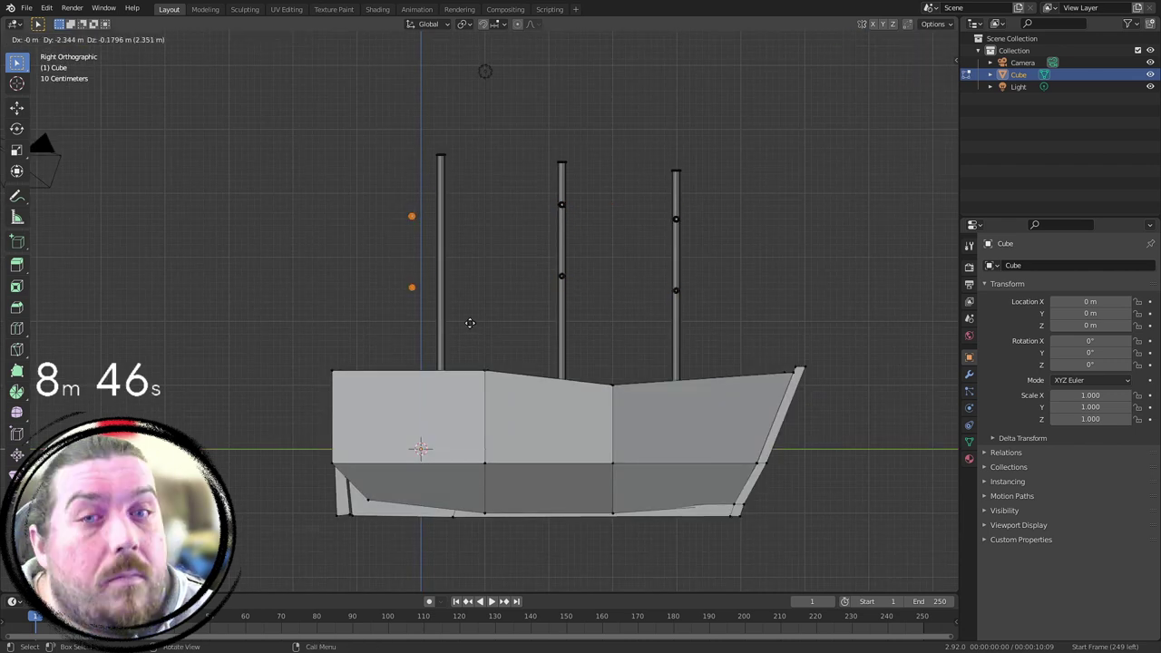
left_click(499, 300)
middle_click_drag(498, 301, 744, 290)
key("alt+a")
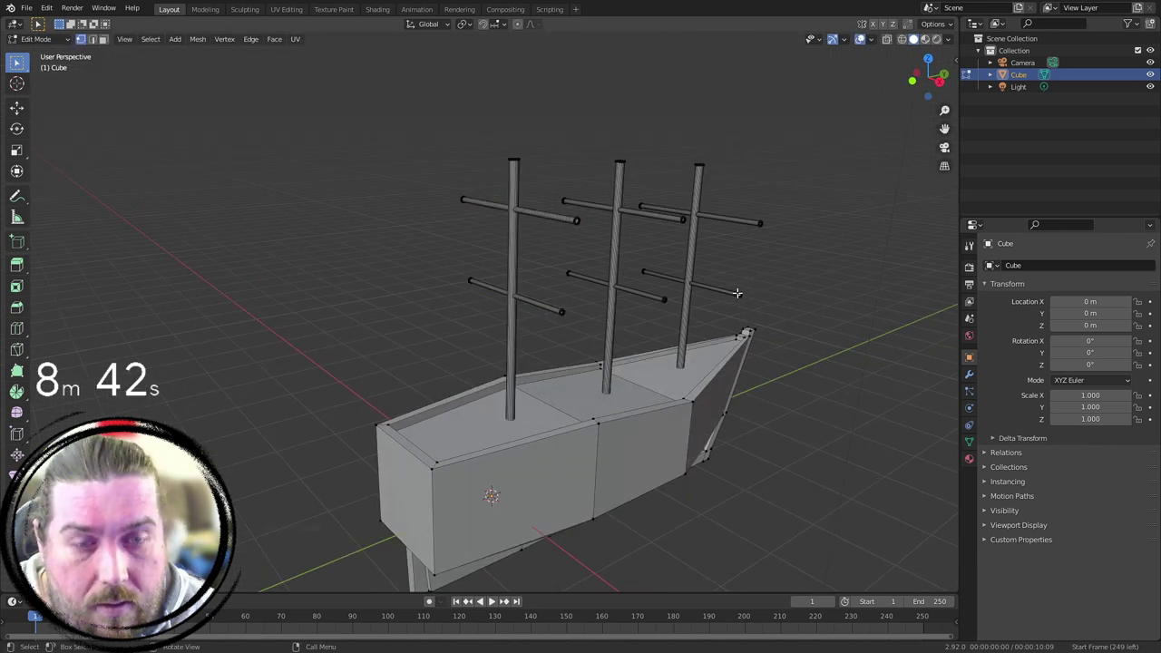
Step: Duplicate the fore mast's lower yard and rotate the copy to run lengthwise along the hull
key("KP_1")
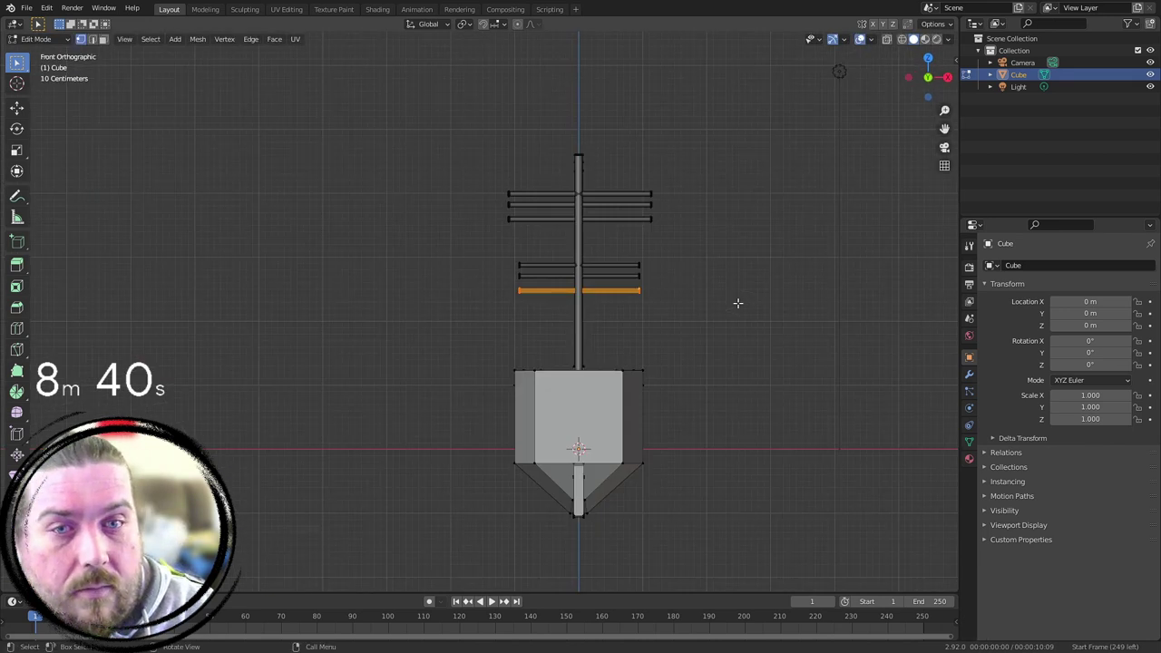
middle_click_drag(738, 303, 760, 406)
key("KP_7")
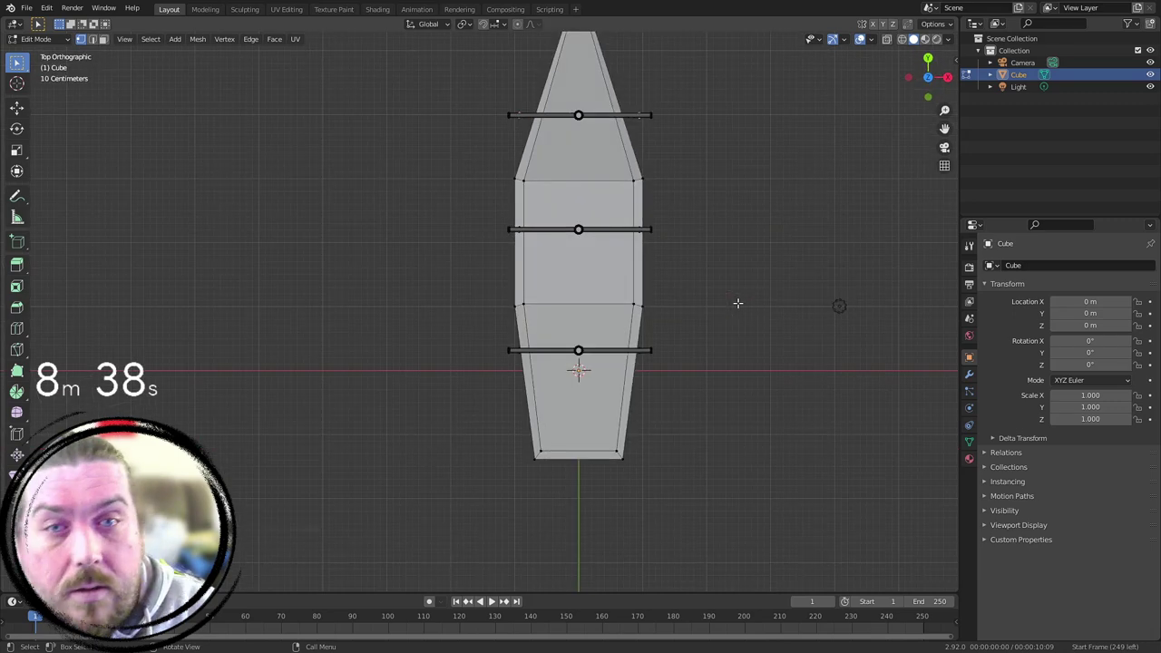
middle_click_drag(614, 164, 696, 342, "shift")
key("l")
key("shift+d")
left_click(749, 363)
key("r")
left_click(728, 340)
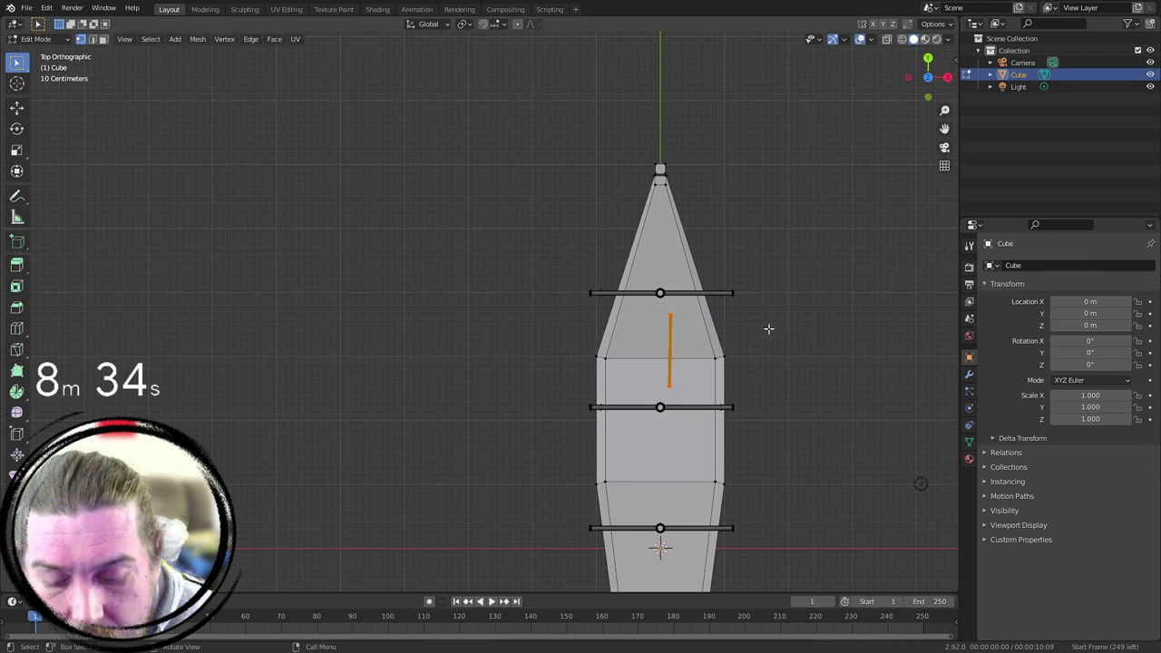
Step: Undo the spar's freehand rotation, rotate it exactly 90° instead and centre it lengthwise behind the fore mast
key("ctrl+z")
type("r90")
key("Return")
key("g")
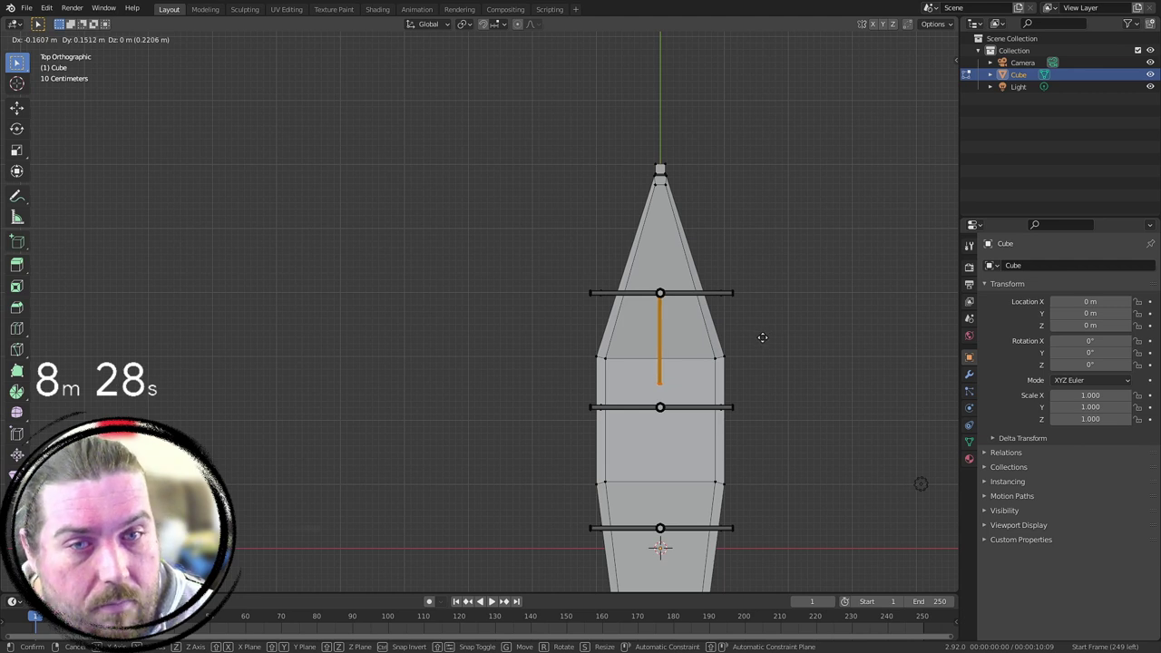
left_click(762, 338)
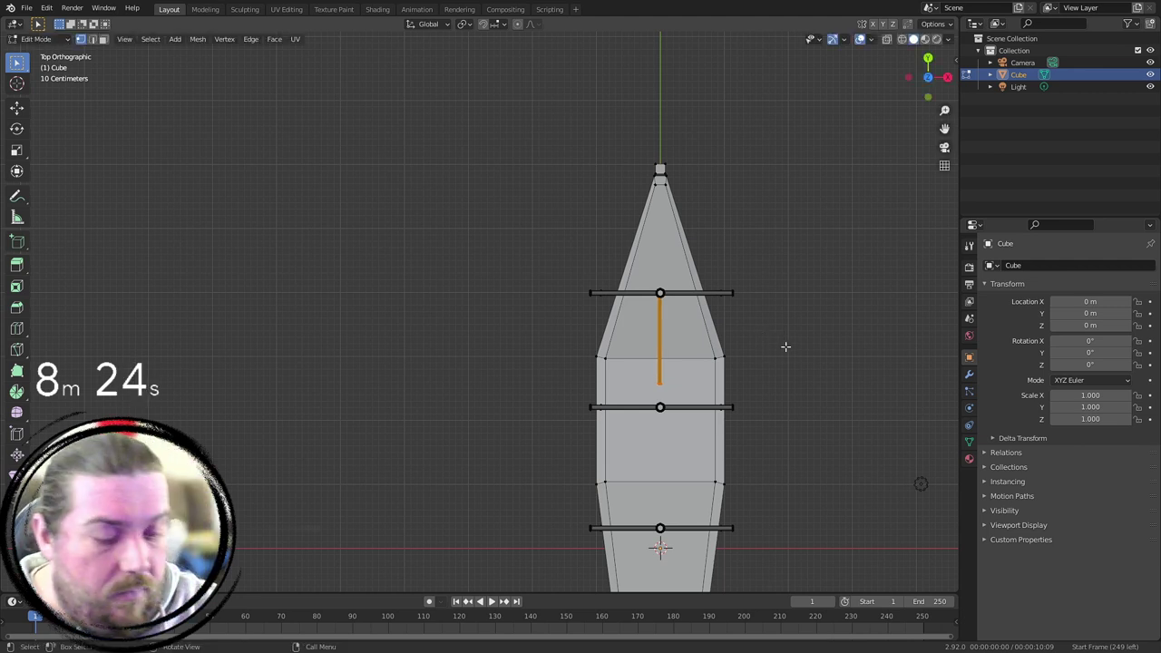
Step: Lower the lengthwise spar behind the fore mast as a boom and duplicate it behind the middle and aft masts
key("KP_3")
key("g")
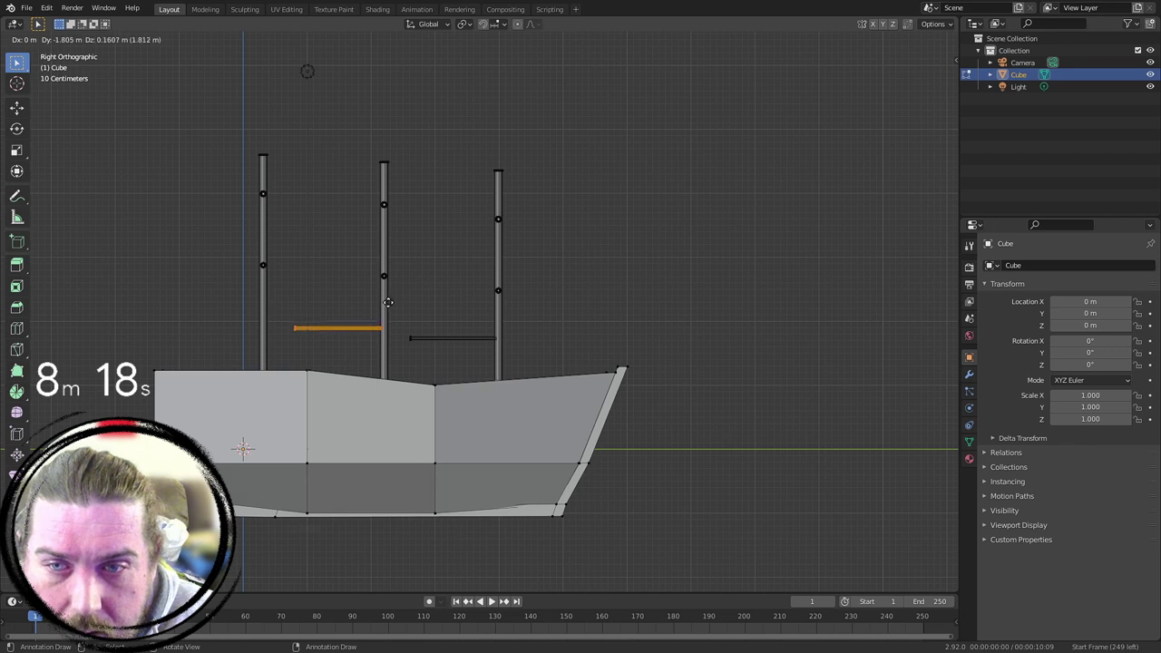
left_click(385, 299)
key("shift+d")
left_click(226, 295)
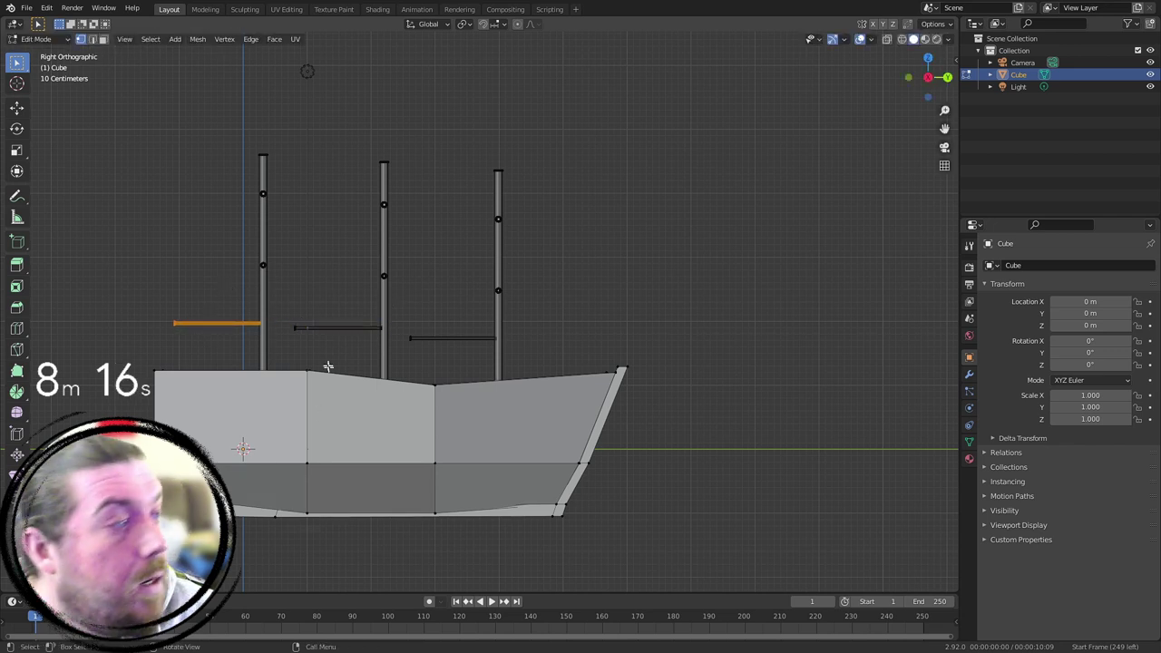
Step: Duplicate the aft mast's boom to the bow and tilt the copy upward as a bowsprit
key("shift+d")
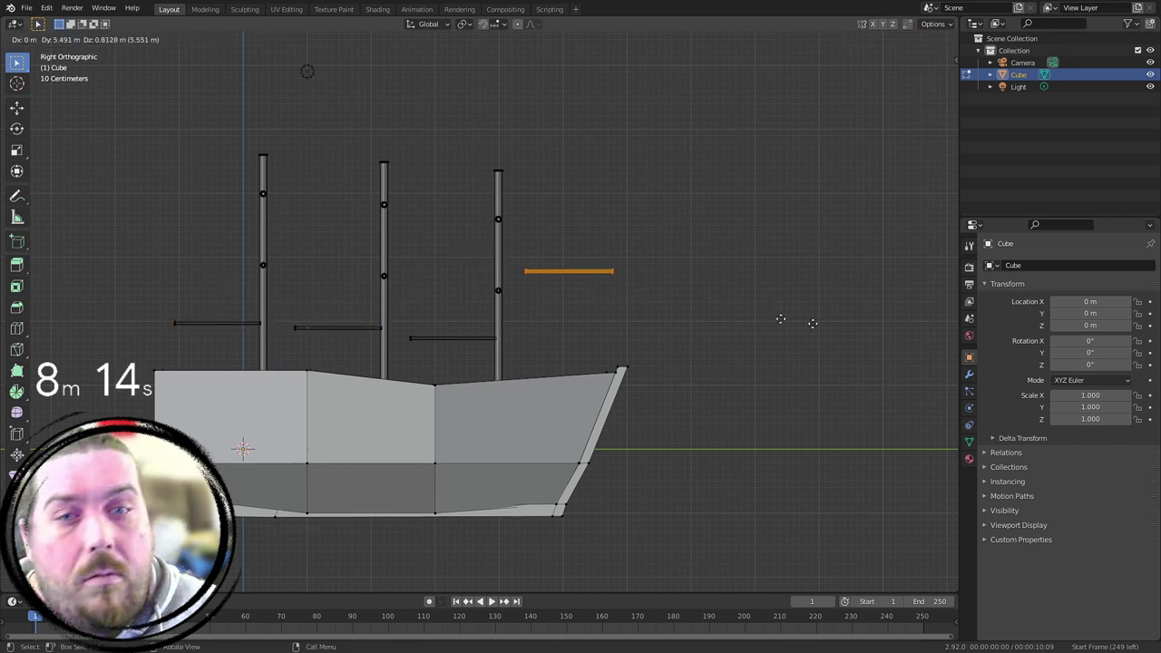
left_click(706, 378)
scroll(706, 378, "up", 3)
key("r")
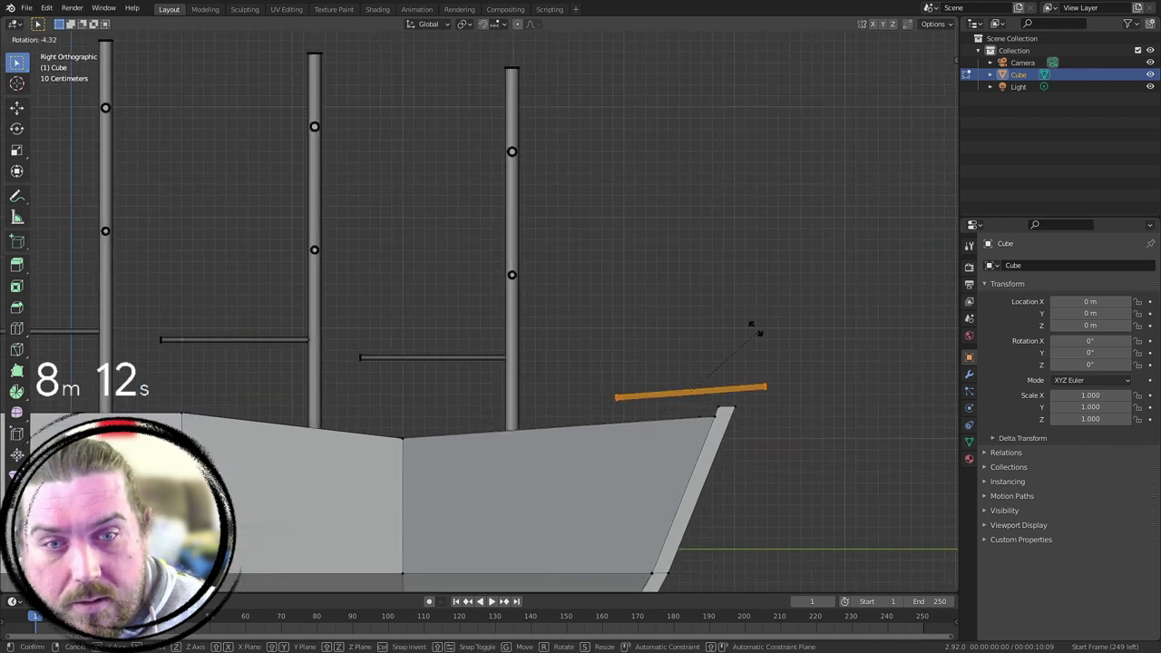
left_click(719, 323)
key("g")
left_click(804, 365)
Step: Scale up the bowsprit and move its lower end against the top of the bow
key("s")
left_click(902, 330)
scroll(901, 330, "down", 4)
key("g")
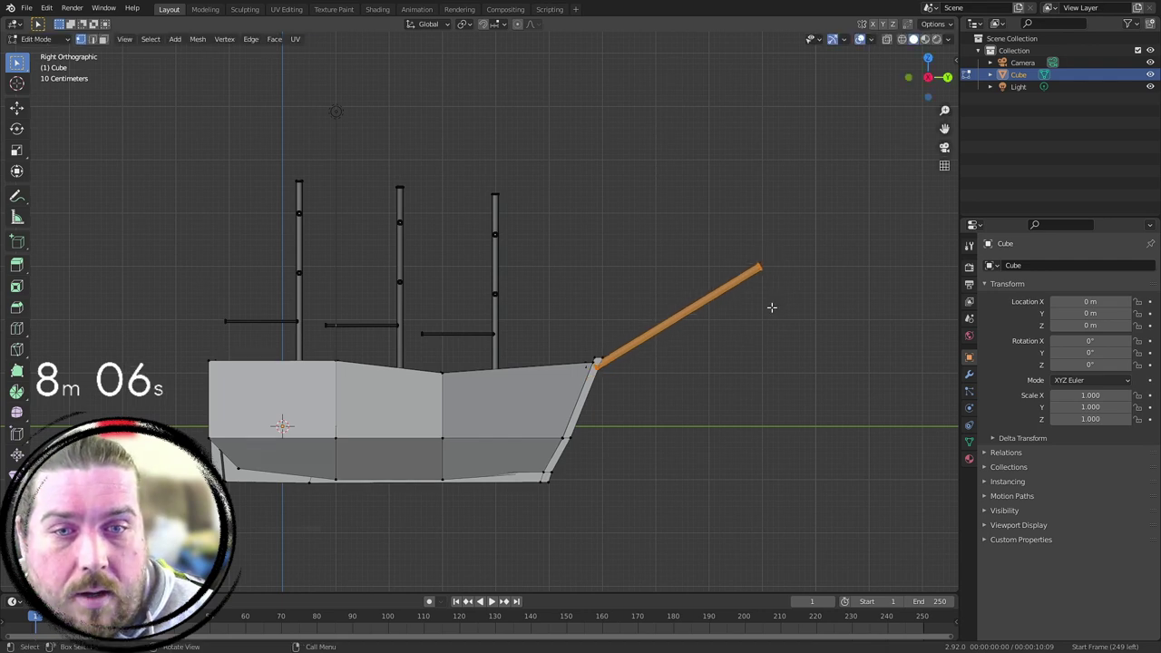
left_click(739, 333)
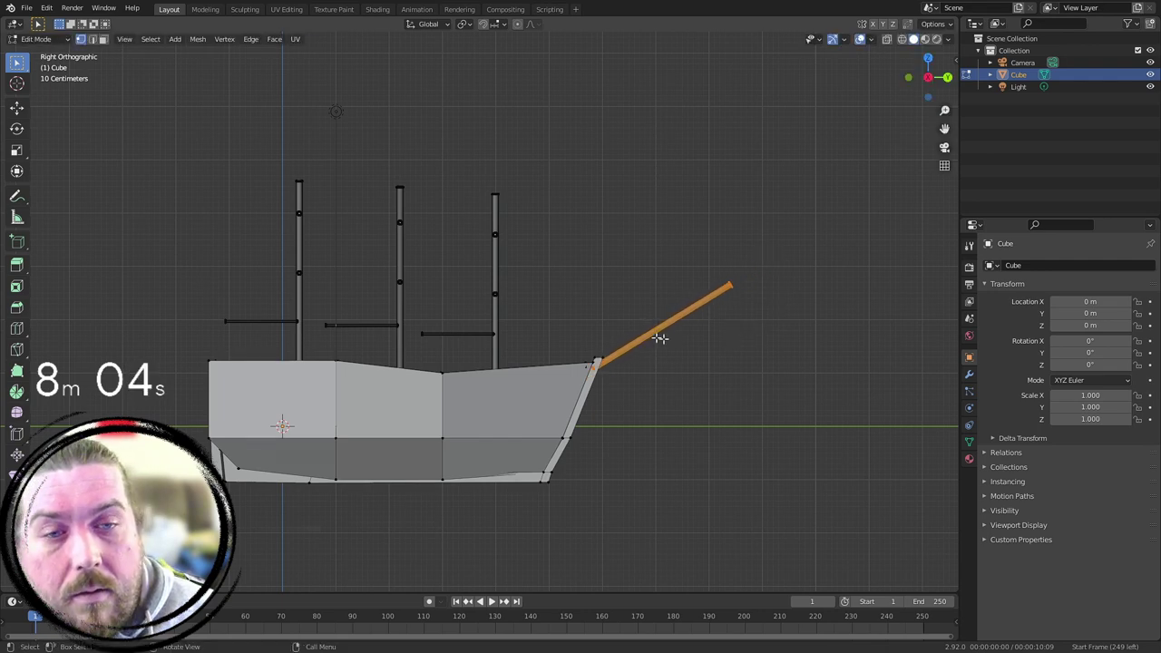
Step: Select the bowsprit's outer end in wireframe and scale it down so the spar tapers to a point
mouse_move(656, 332)
middle_mouse_down()
mouse_move(772, 358)
mouse_move(677, 370)
mouse_move(669, 329)
mouse_move(663, 338)
mouse_move(679, 316)
middle_mouse_up()
left_click_drag(767, 259, 876, 326)
middle_click_drag(789, 270, 695, 281)
key("shift+z")
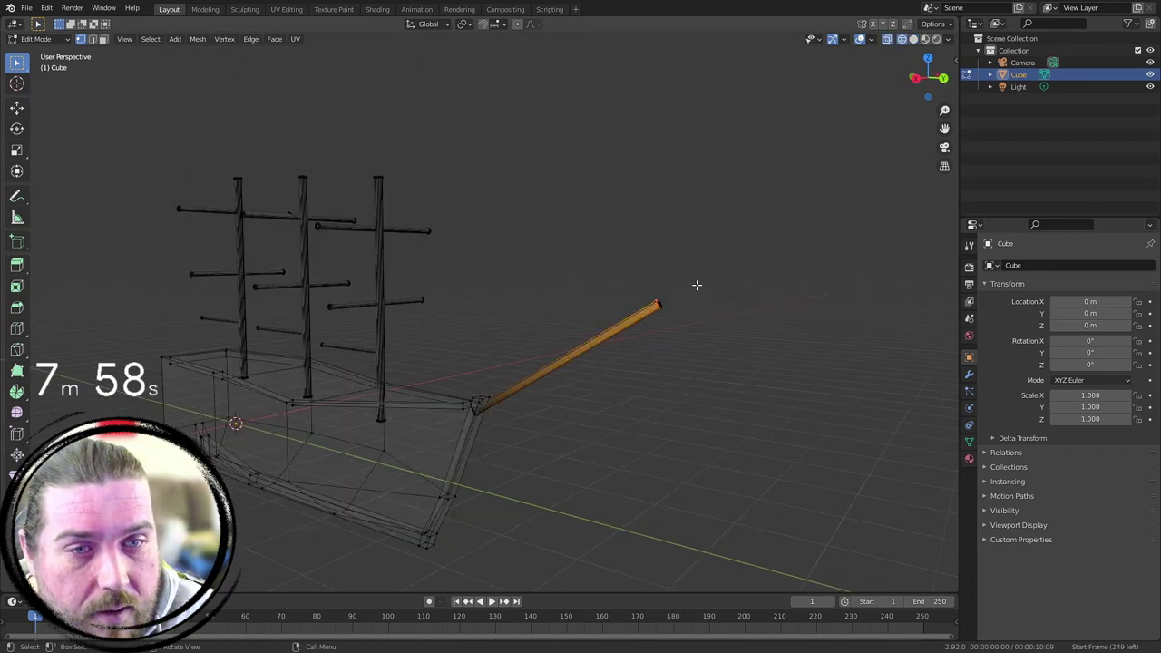
left_click_drag(568, 220, 778, 329)
key("s")
left_click(657, 286)
Step: Select the whole tapered bowsprit and slide it back and down so its base sits inside the bow
key("KP_1")
key("KP_3")
scroll(663, 290, "up", 5)
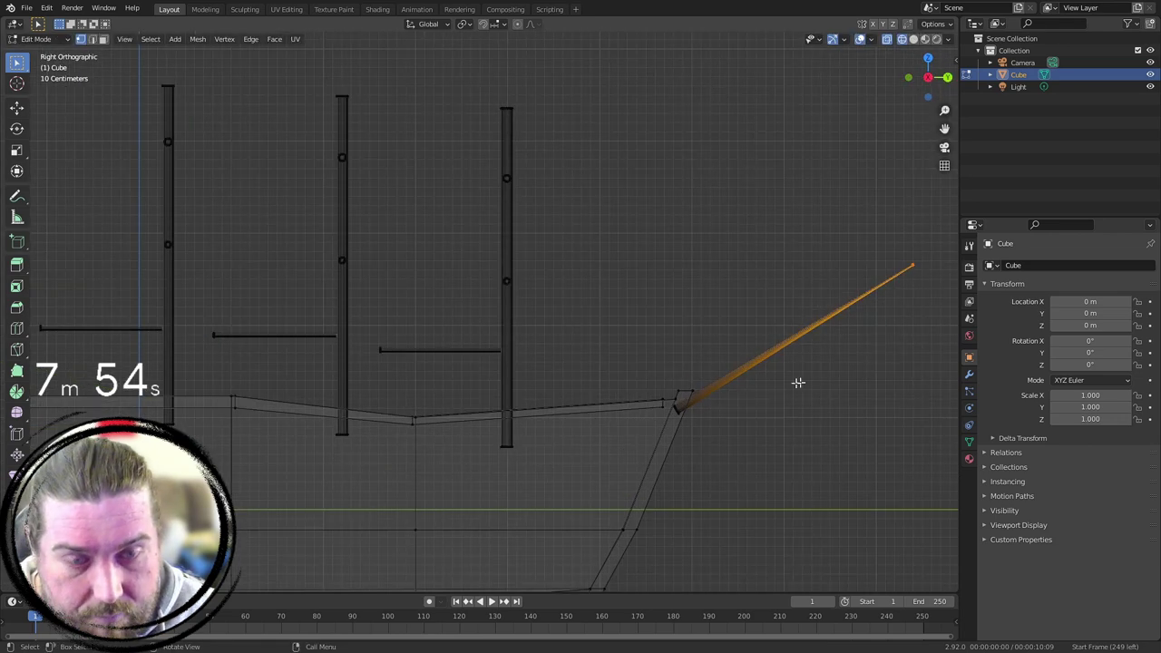
left_click(687, 411, "shift")
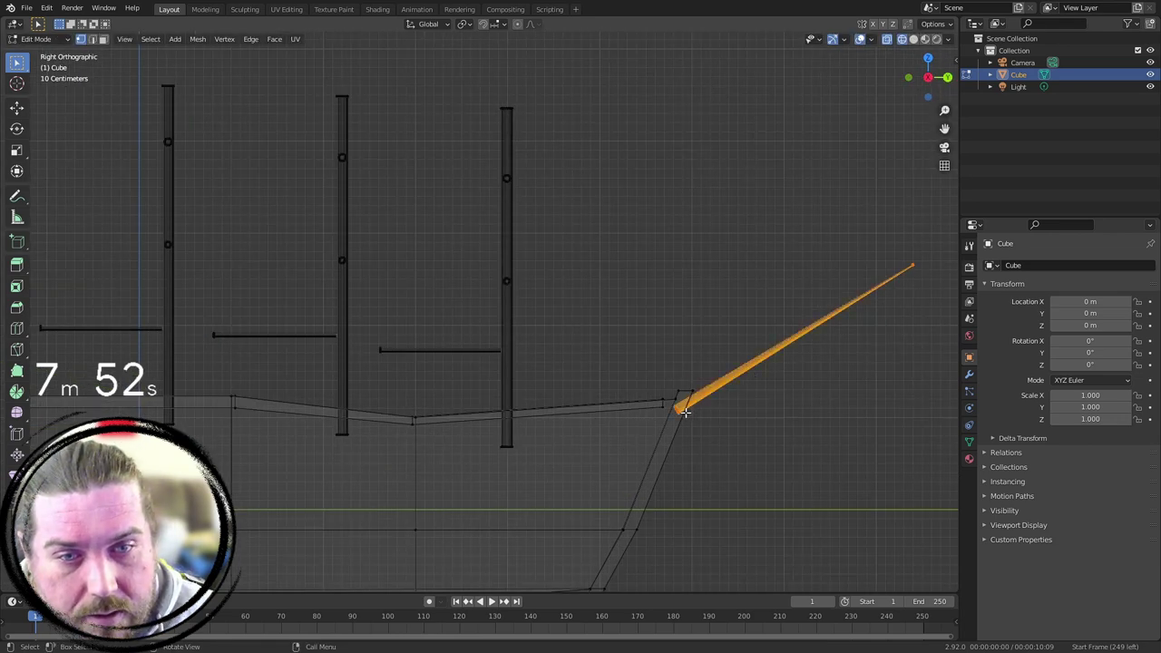
key("g")
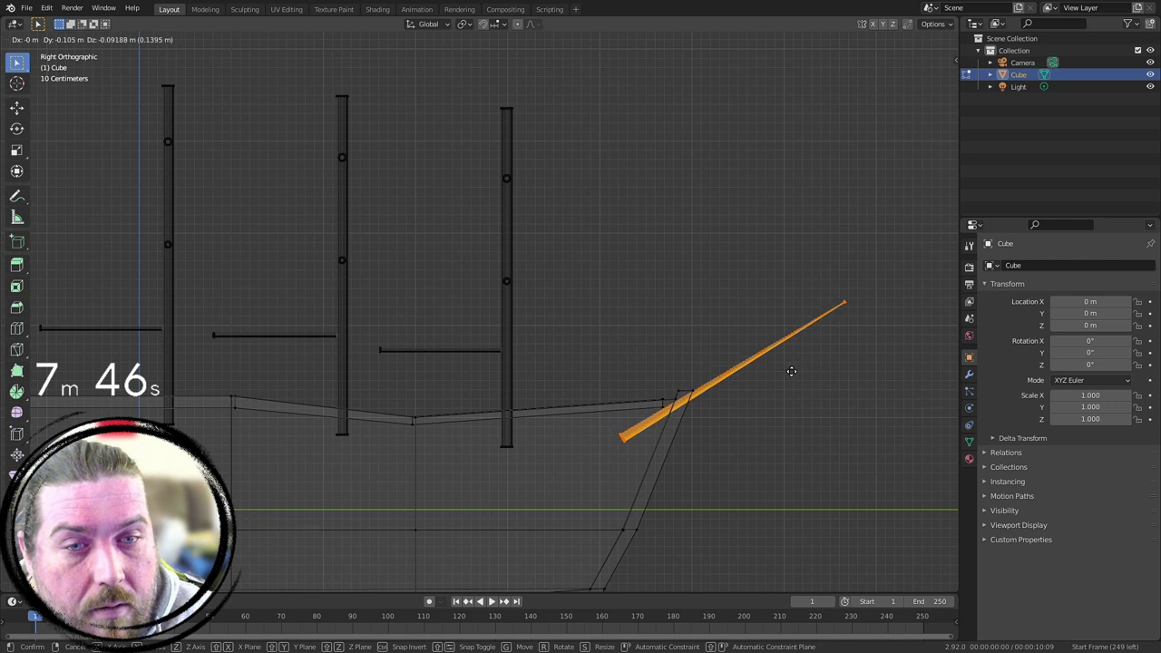
left_click(791, 371)
left_click(868, 402)
Step: Restore solid shading, return to Object Mode and deselect the ship
key("shift+z")
scroll(889, 394, "down", 3)
mouse_move(752, 323)
middle_mouse_down()
mouse_move(677, 354)
mouse_move(446, 326)
middle_mouse_up()
key("Tab")
middle_click_drag(545, 364, 563, 326)
left_click(726, 439)
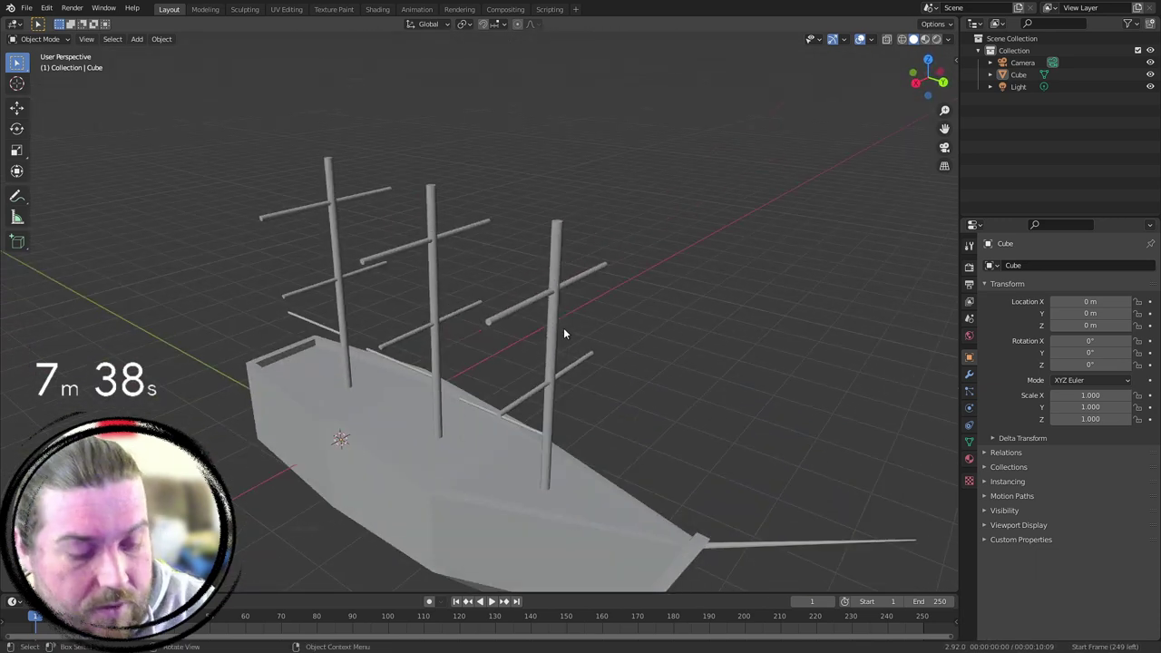
Step: Add a plane mesh as the base for a sail, viewed from the ship's side
key("KP_3")
key("shift+a")
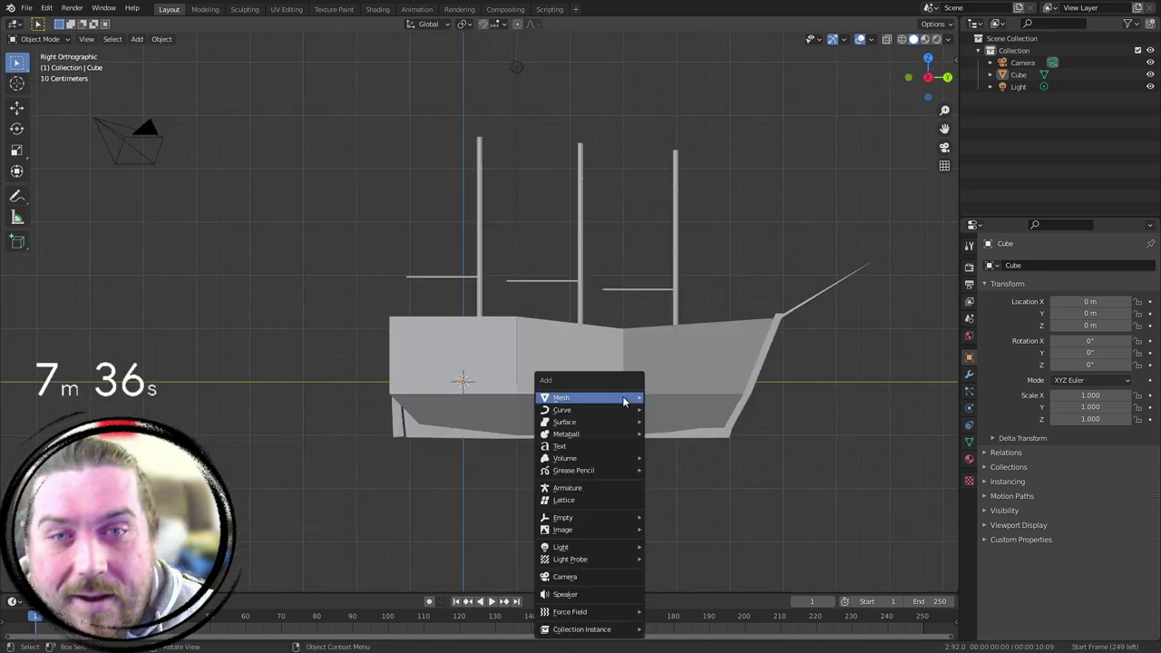
mouse_move(635, 397)
left_click(673, 394)
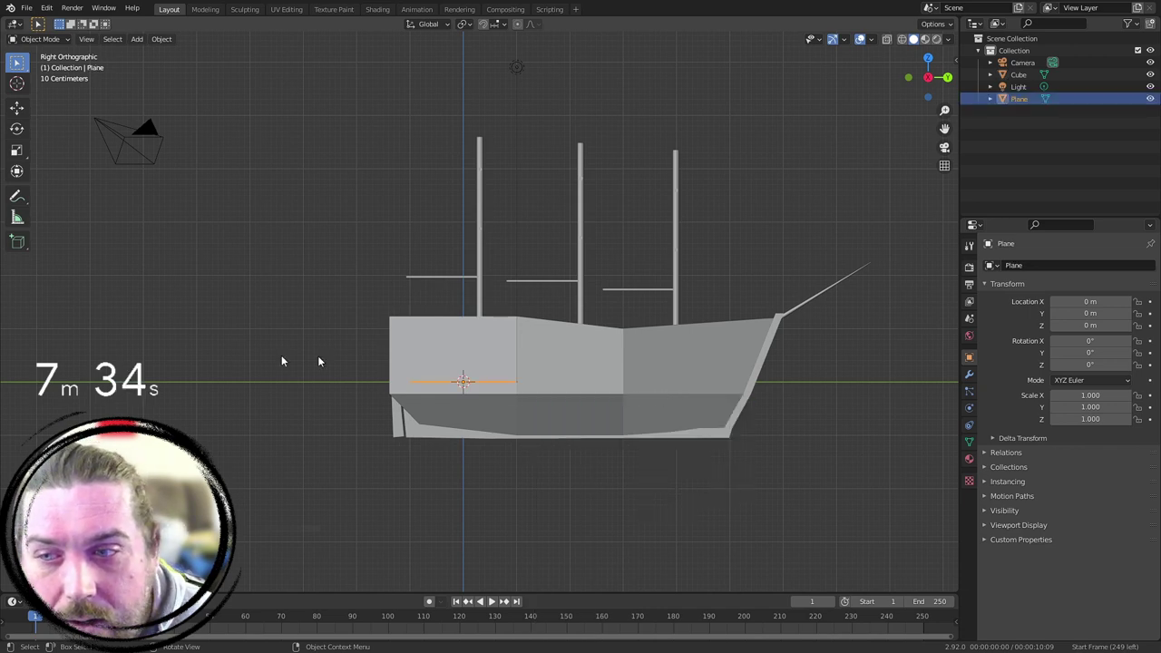
scroll(586, 275, "down", 5)
middle_click_drag(587, 275, 519, 375)
key("KP_3")
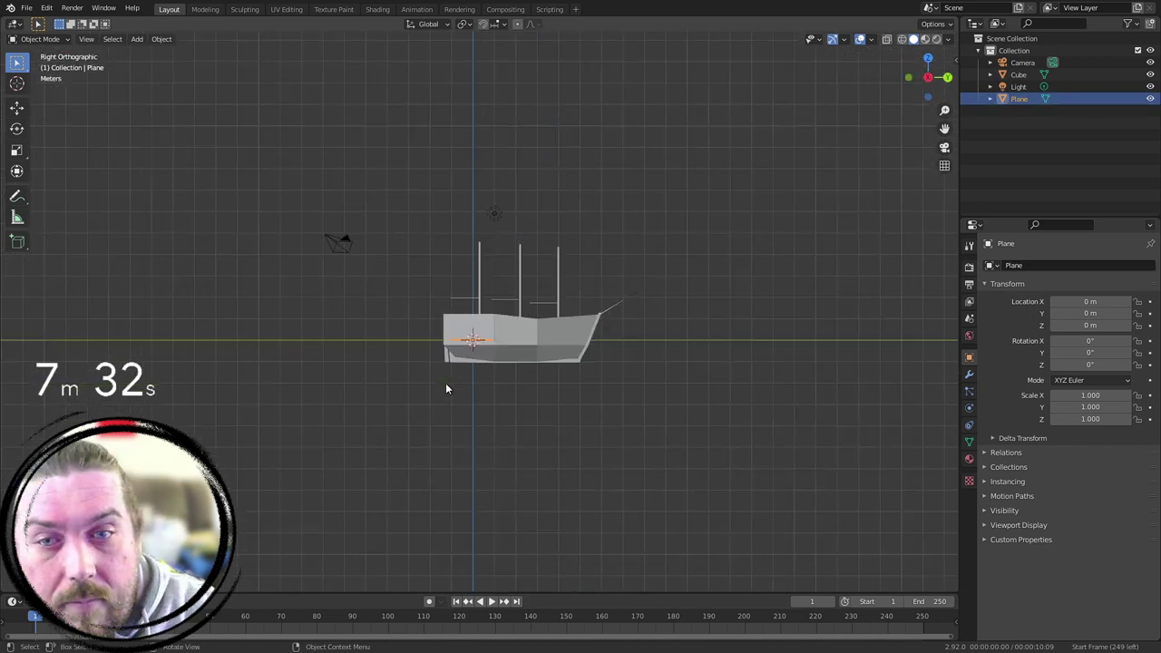
Step: Rotate the plane 90° upright and move it high above the bow, ahead of the fore mast
key("r")
right_click(660, 322)
type("r90")
key("Return")
key("g")
left_click(728, 152)
Step: Add a horizontal loop cut through the middle of the plane and move it forward about 0.38 m along Y
scroll(726, 156, "up", 4)
middle_click_drag(476, 295, 581, 369)
key("Tab")
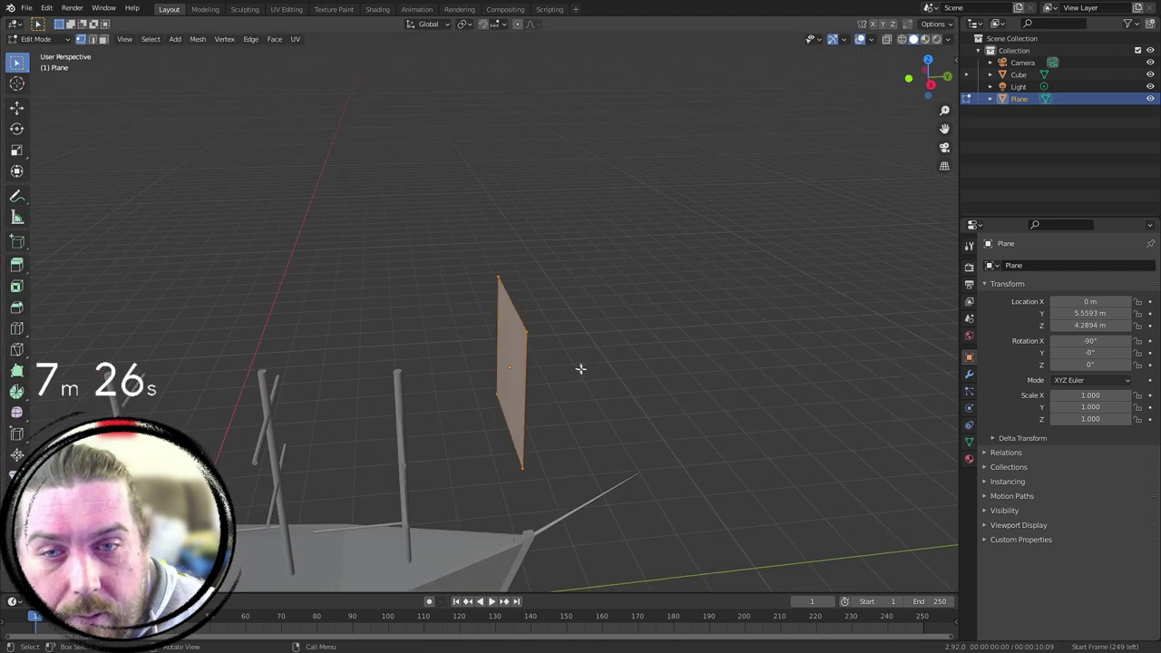
key("ctrl+r")
left_click(522, 410)
right_click(522, 411)
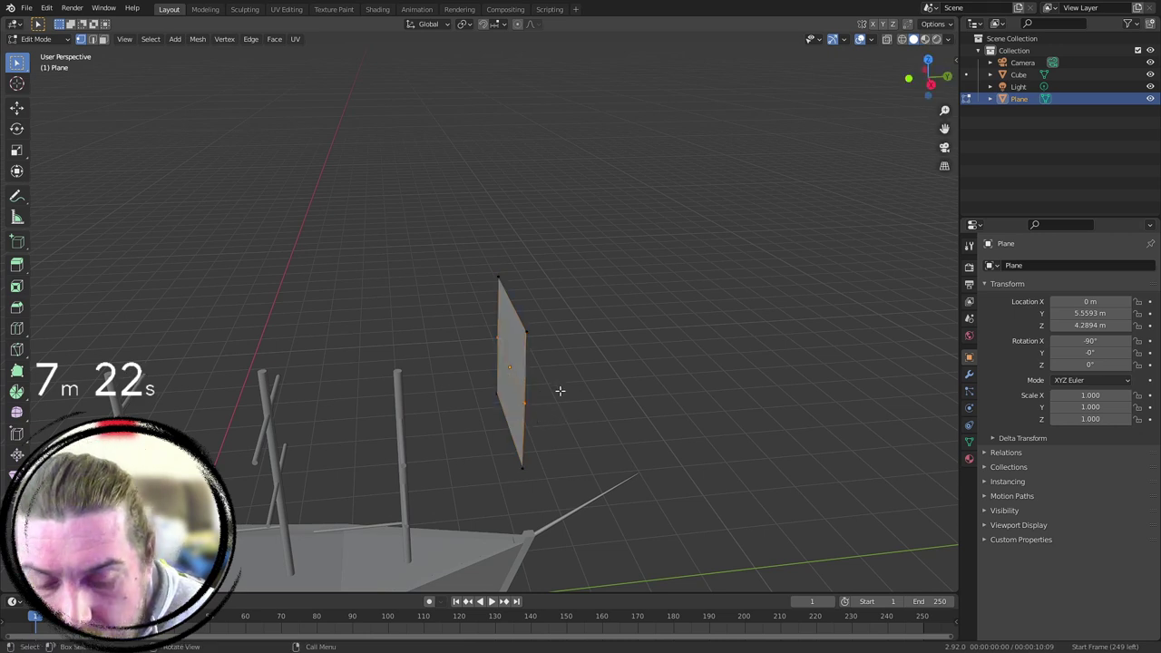
key("g")
key("y")
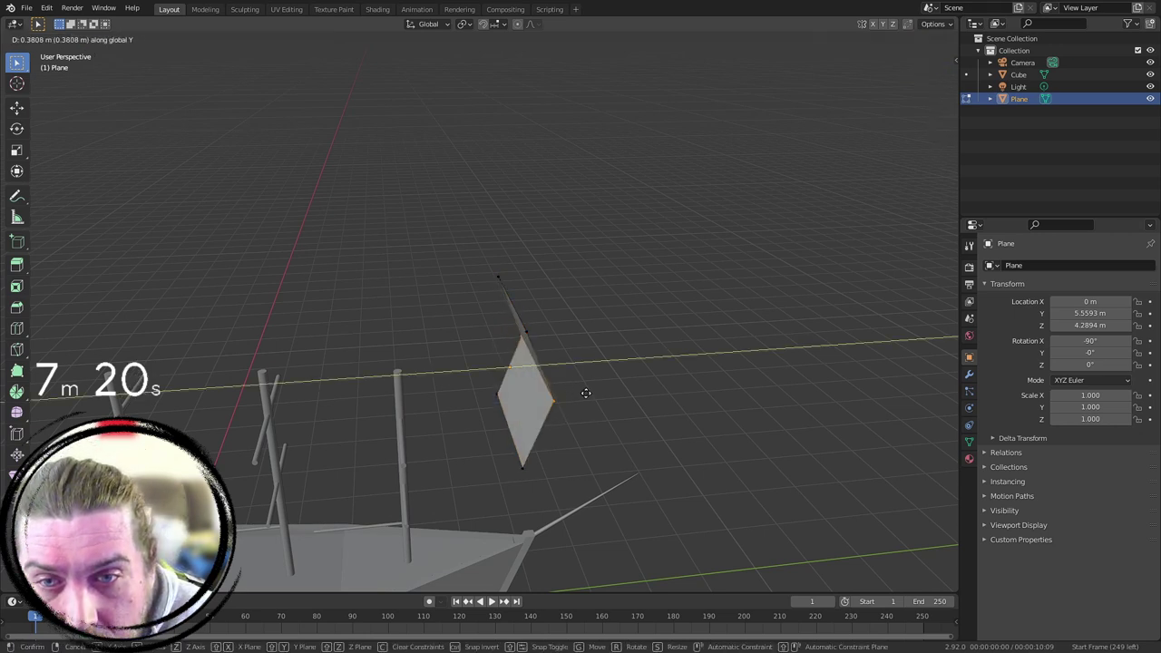
left_click(586, 393)
Step: Add a vertical loop cut through the sail's middle and push it forward along Y so the sail bulges
middle_click_drag(586, 393, 662, 363)
key("g")
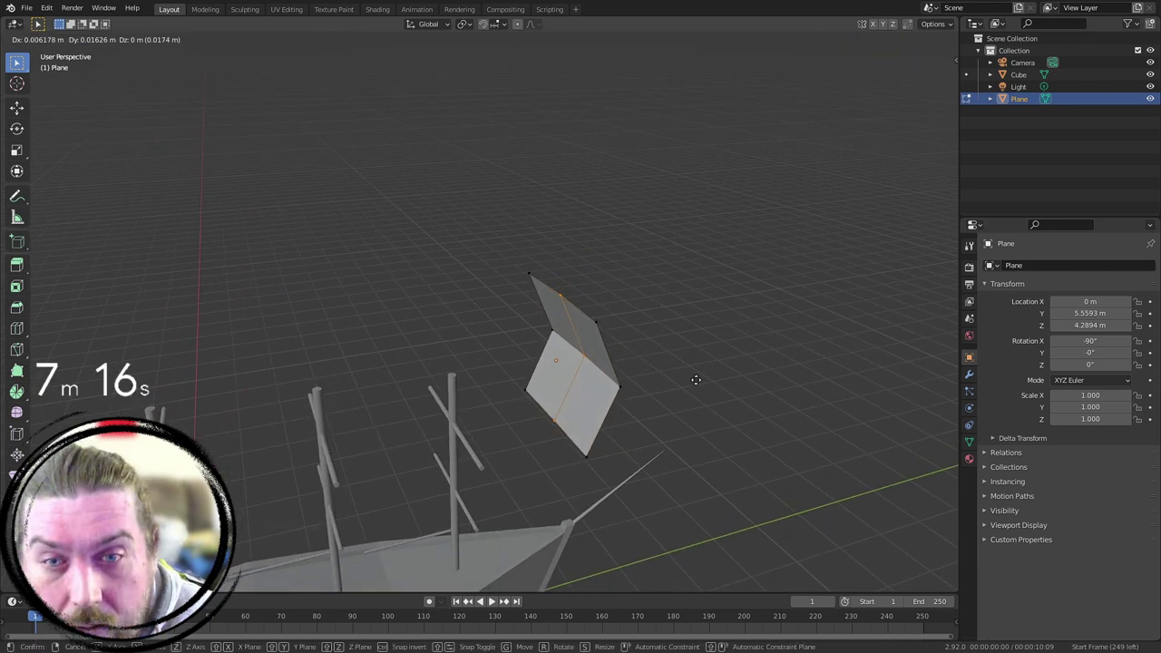
key("y")
left_click(712, 374)
Step: Select all the sail's geometry, shift it back and down from its origin, and return to Object Mode
middle_click_drag(713, 375, 576, 406)
key("KP_1")
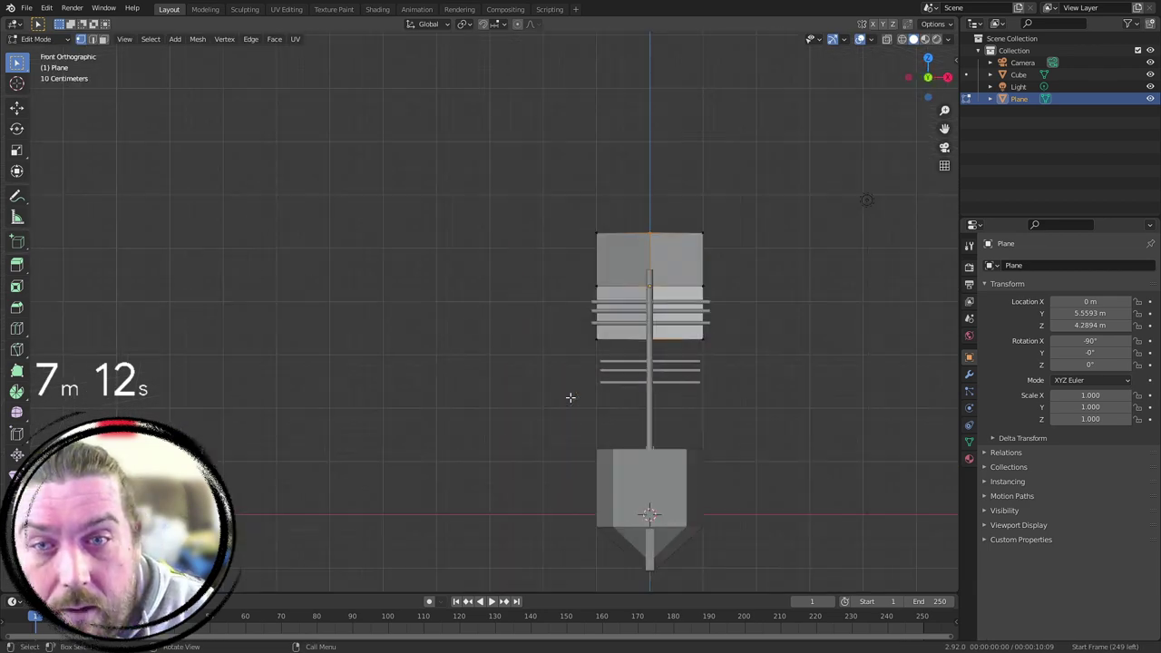
key("KP_3")
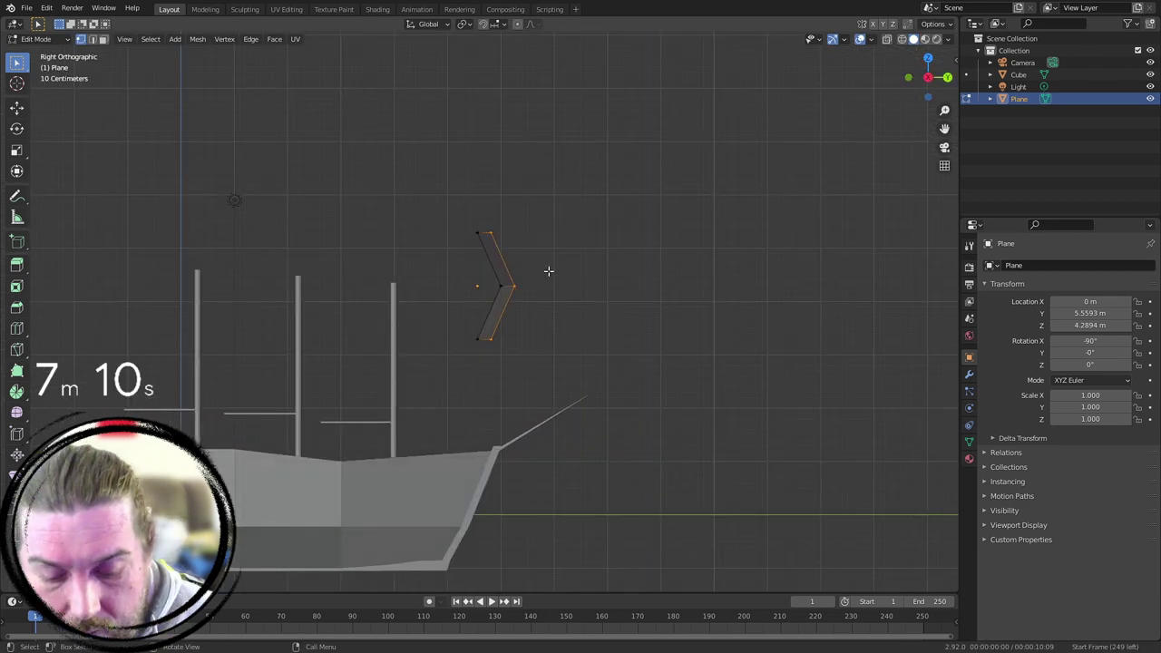
key("a")
middle_click_drag(578, 259, 654, 325)
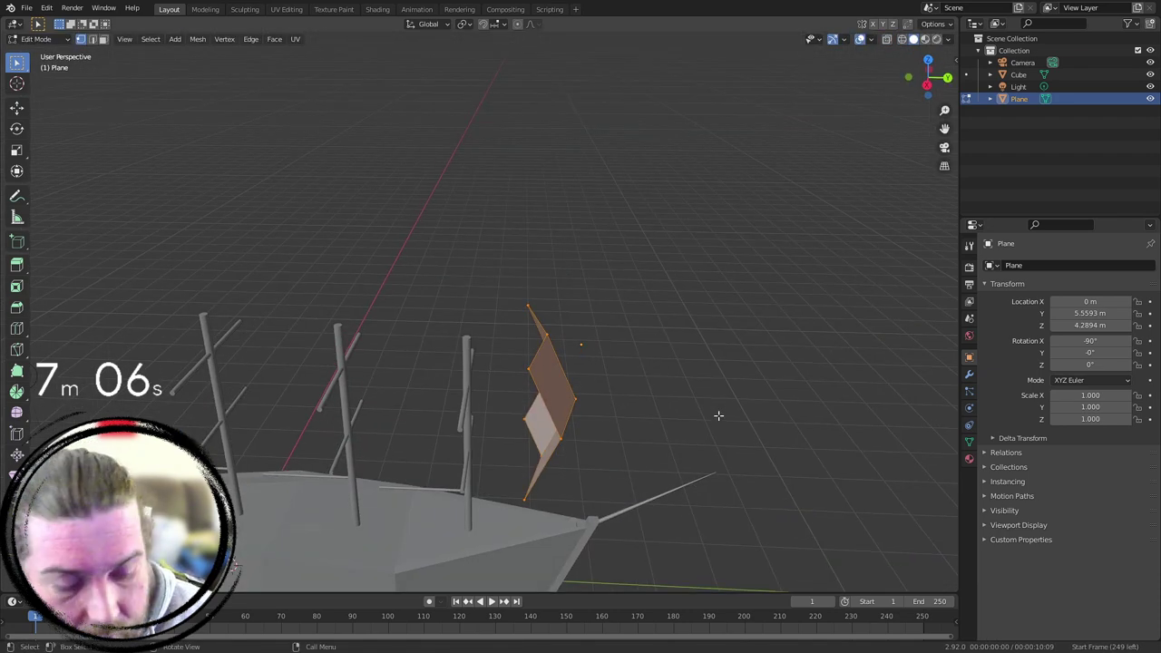
key("KP_3")
key("Tab")
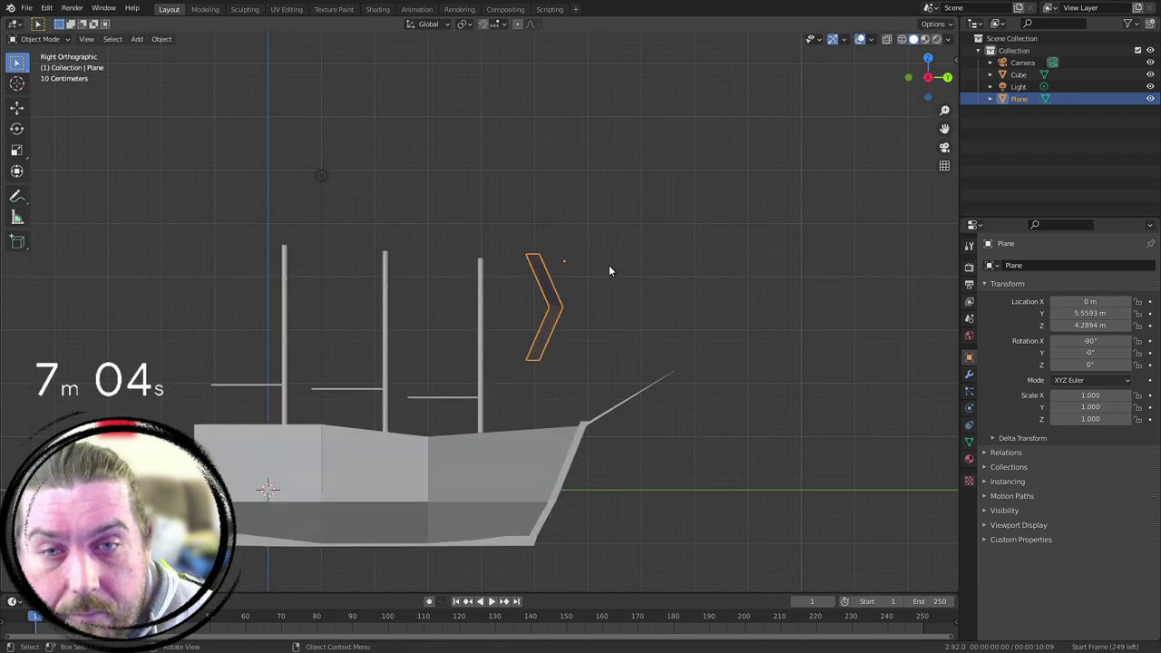
Step: Move the sail to the front of the fore mast and scale it down to about 0.51
key("g")
left_click(564, 309)
scroll(592, 314, "up", 4)
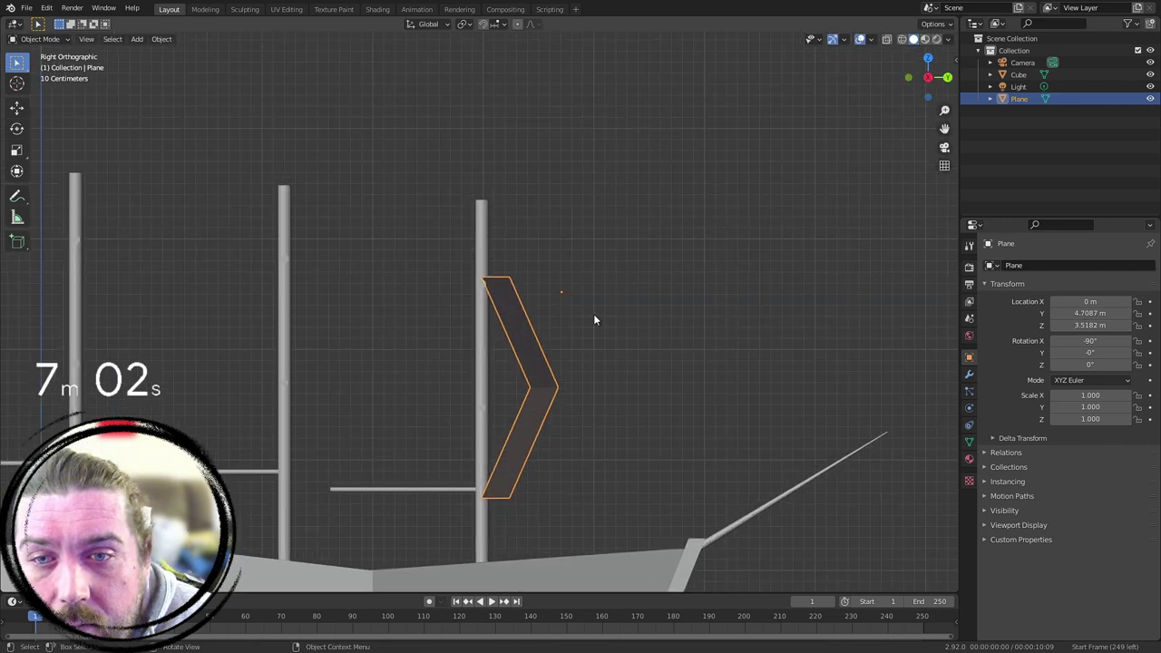
middle_click_drag(593, 314, 513, 319)
scroll(564, 320, "down", 4)
key("s")
left_click(574, 331)
key("g")
left_click(544, 329)
Step: Bring the sail closer to the fore mast in side view and enlarge it to about 0.65 scale
key("KP_1")
key("KP_3")
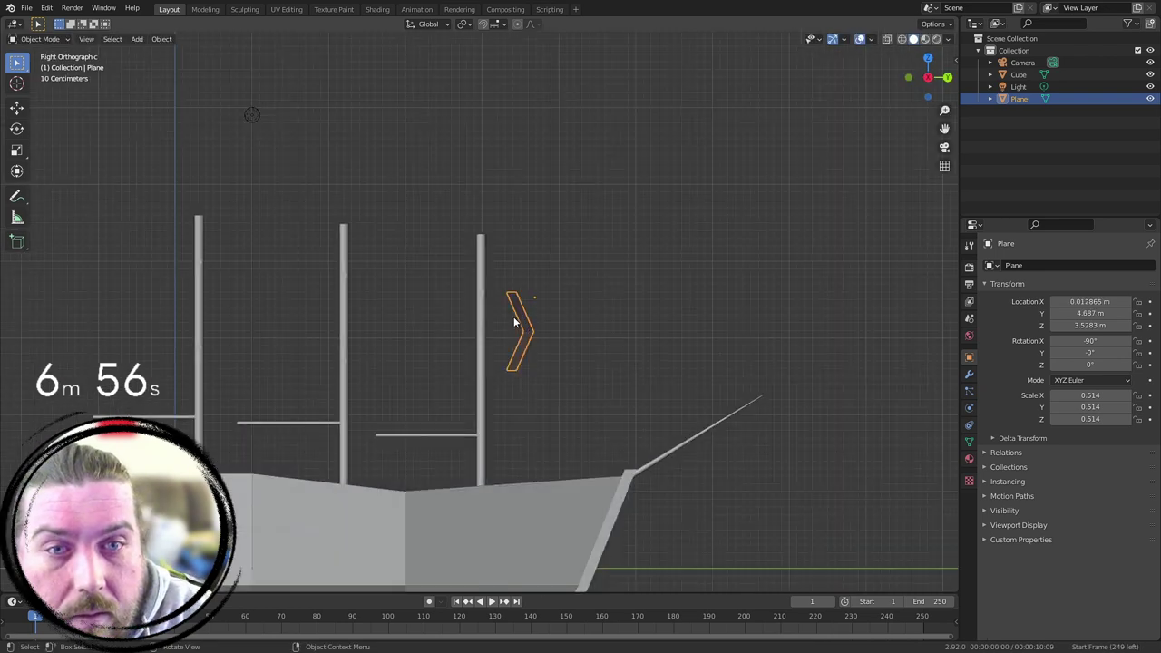
scroll(720, 342, "up", 5)
key("g")
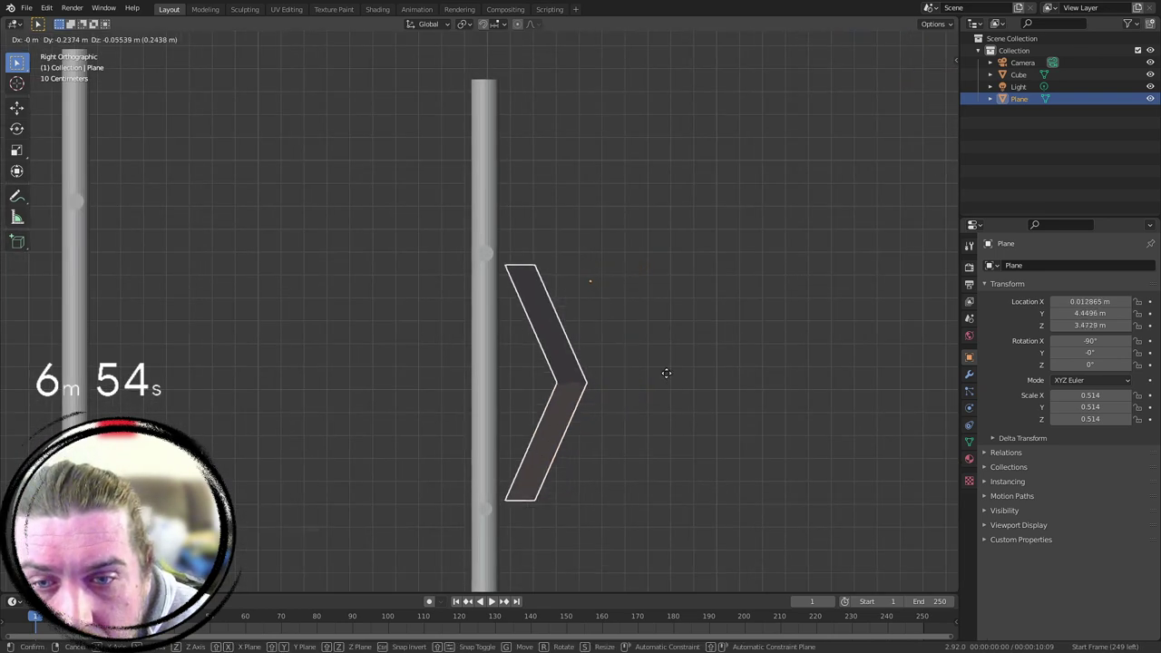
left_click(667, 371)
key("s")
left_click(724, 349)
key("g")
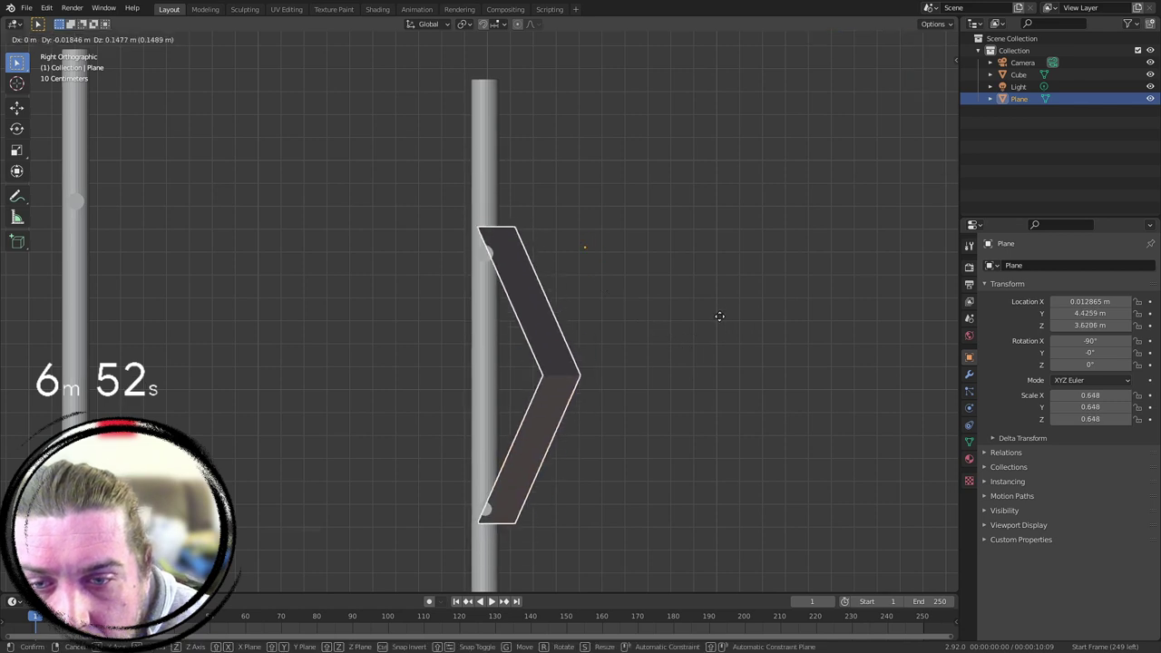
left_click(717, 321)
Step: Shrink the sail to about 0.54 scale and seat it between the fore mast's two yards
key("s")
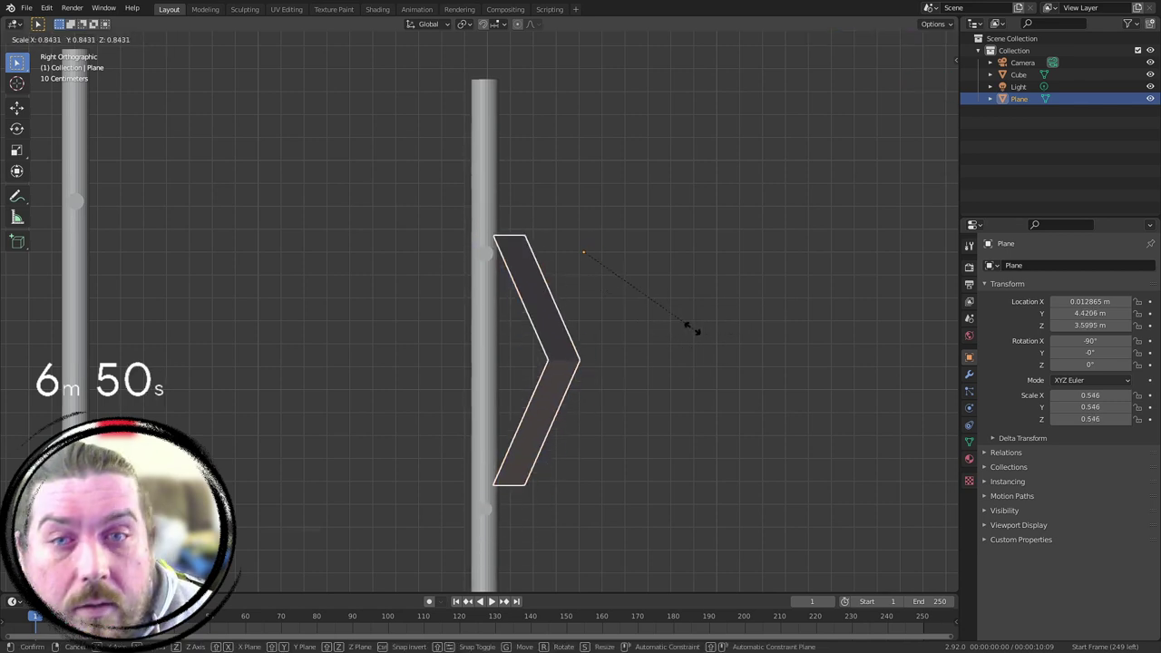
left_click(679, 328)
key("g")
left_click(672, 361)
key("s")
left_click(682, 359)
key("g")
left_click(667, 336)
Step: Stretch the sail's geometry along the X axis so it spans the width of the fore mast's yards
scroll(612, 360, "down", 3)
middle_click_drag(613, 360, 461, 326)
key("s")
key("x")
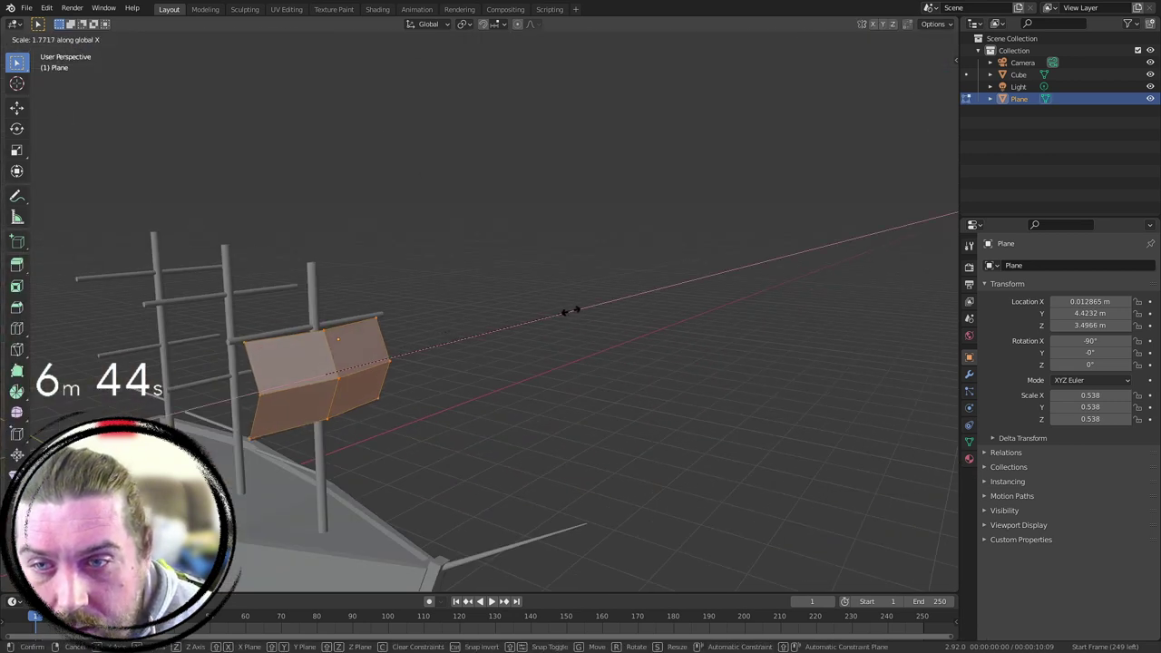
left_click(601, 312)
Step: Duplicate the sail onto the middle and aft masts, then return to Object Mode and clear the selection
key("KP_3")
key("shift+d")
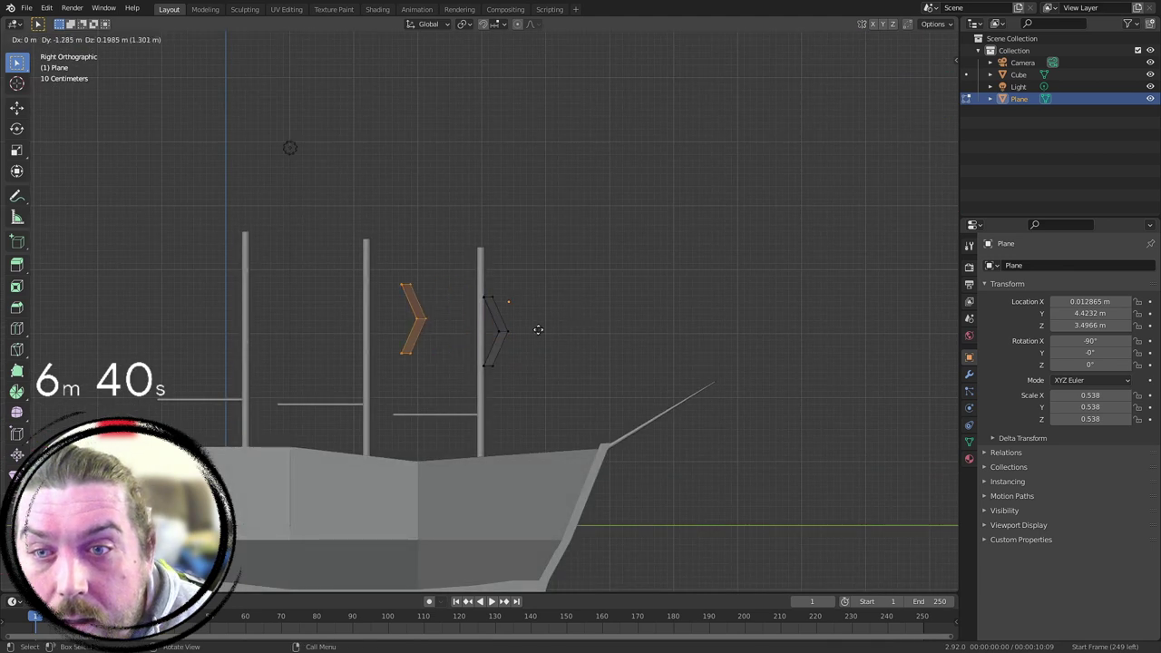
left_click(505, 326)
key("shift+d")
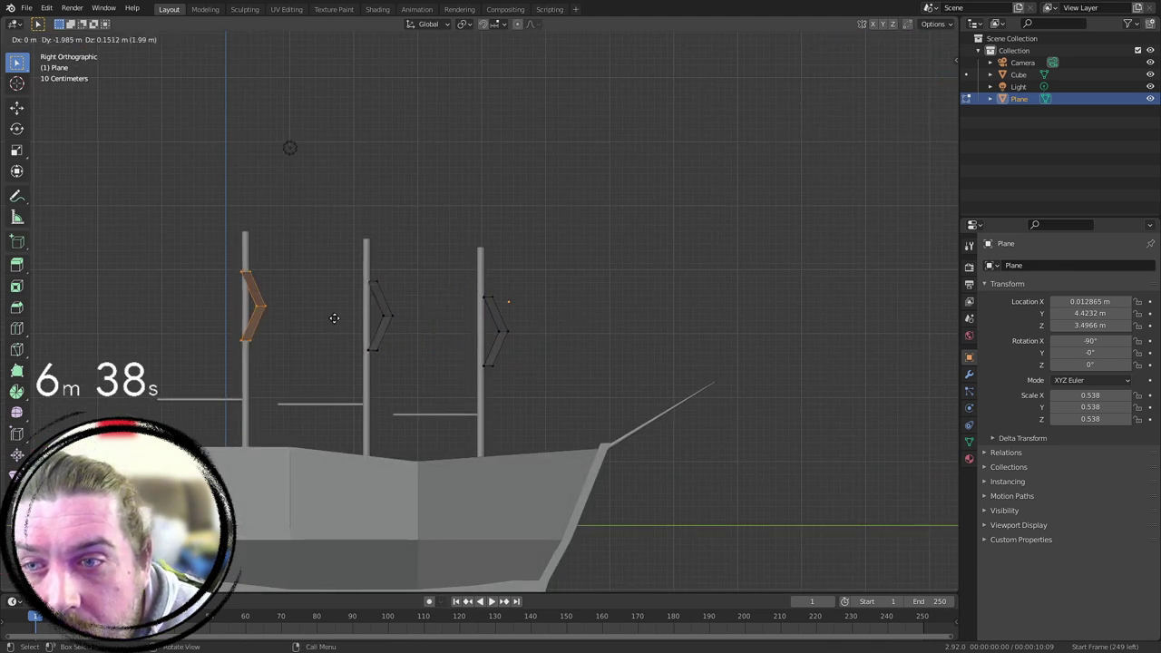
left_click(338, 316)
middle_click_drag(667, 345, 498, 360)
key("Tab")
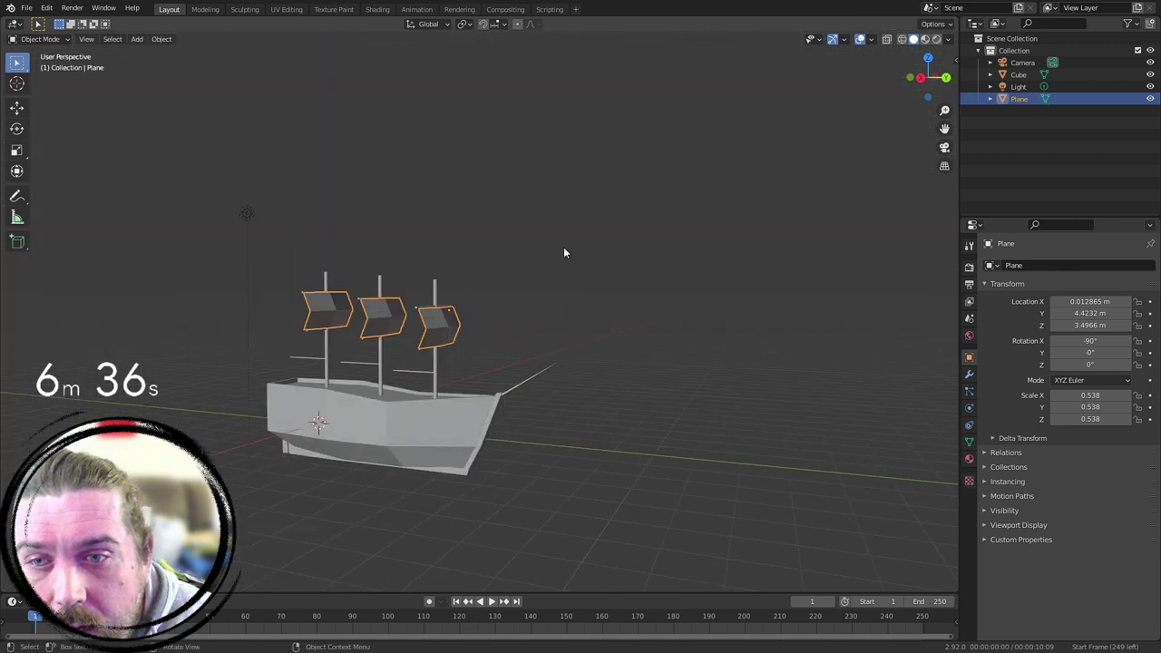
left_click(591, 282)
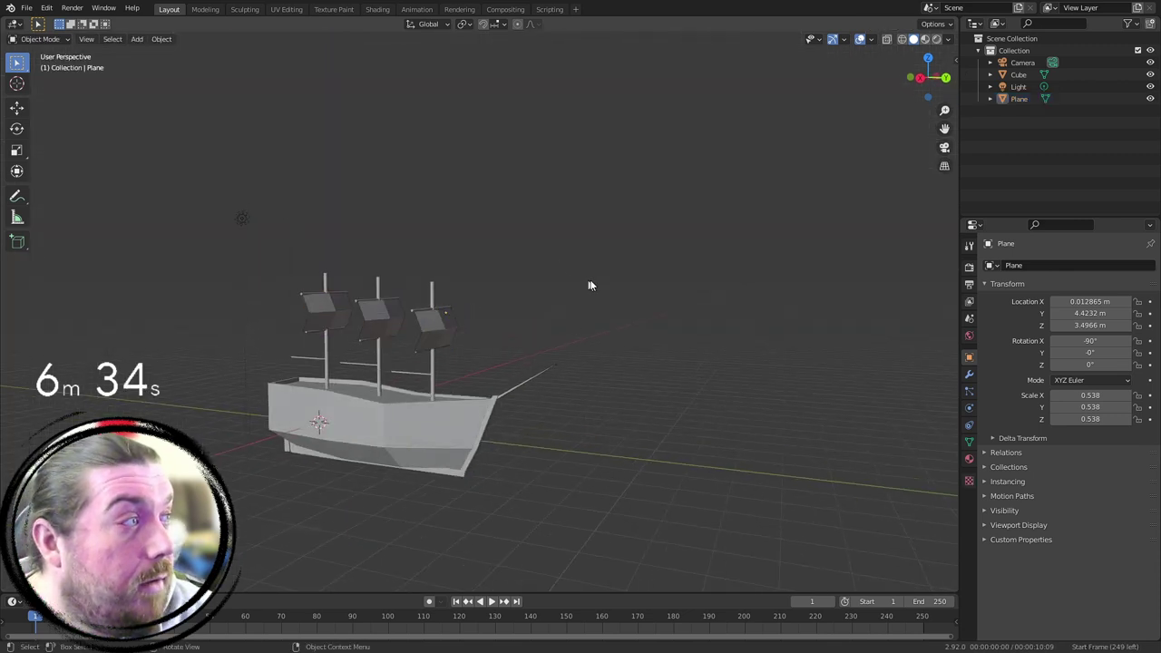
scroll(521, 306, "up", 4)
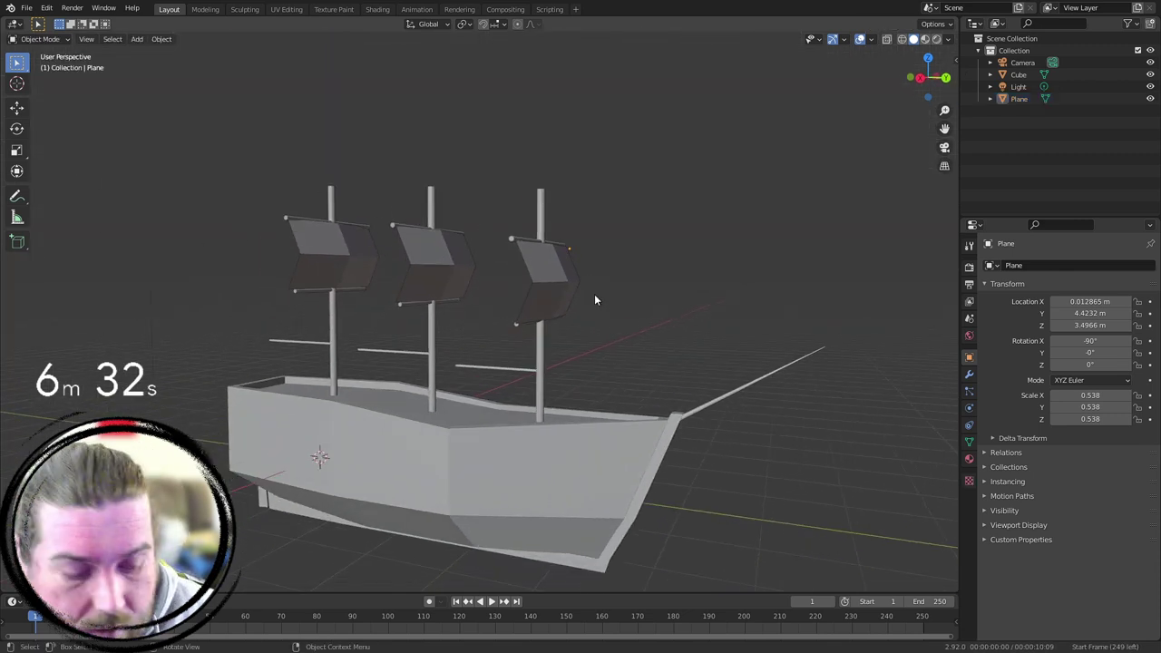
Step: Duplicate the three square sails about 1.2 m downward in side view to form a lower row on the masts
key("KP_1")
key("KP_3")
key("Tab")
scroll(683, 241, "up", 3)
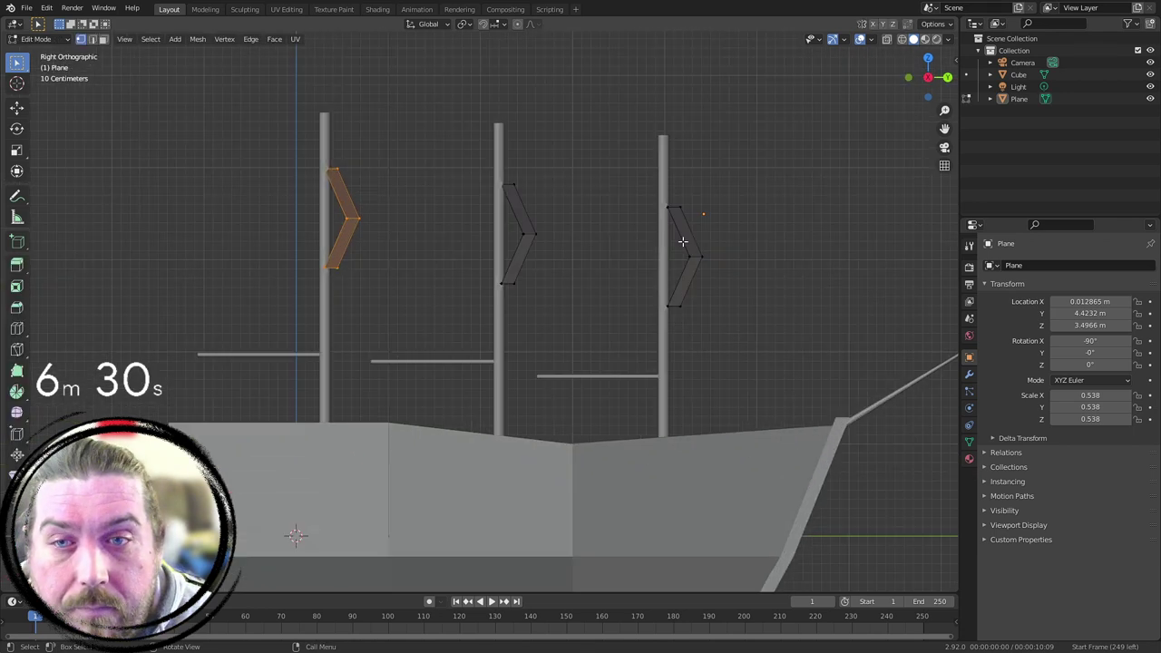
key("a")
key("shift+d")
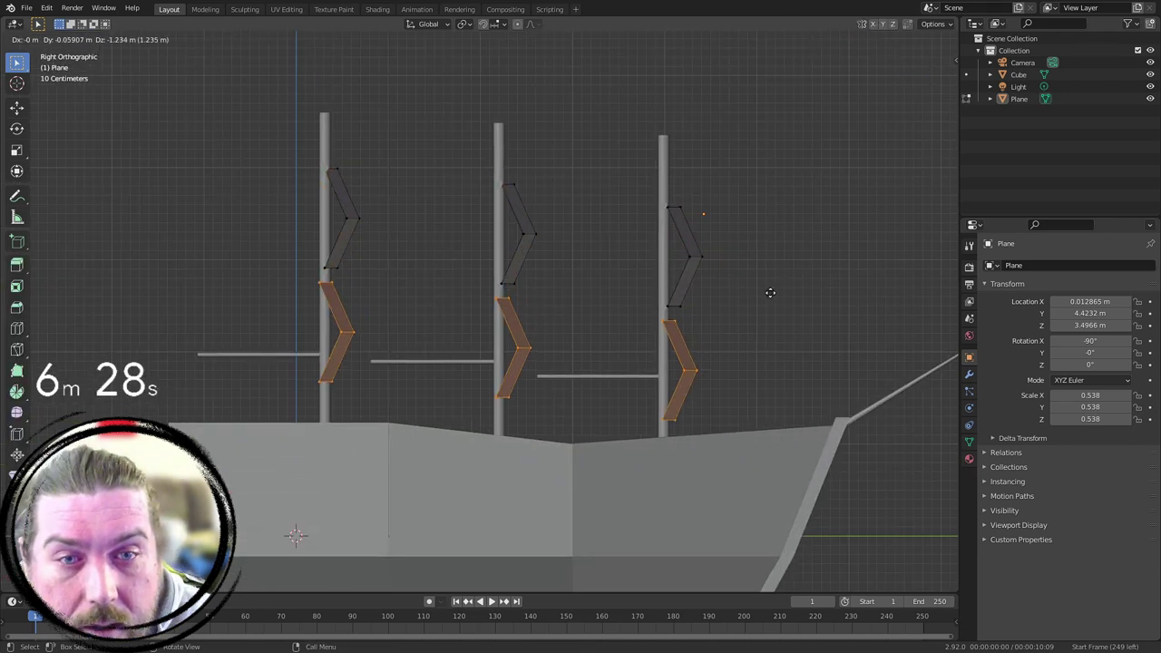
left_click(776, 287)
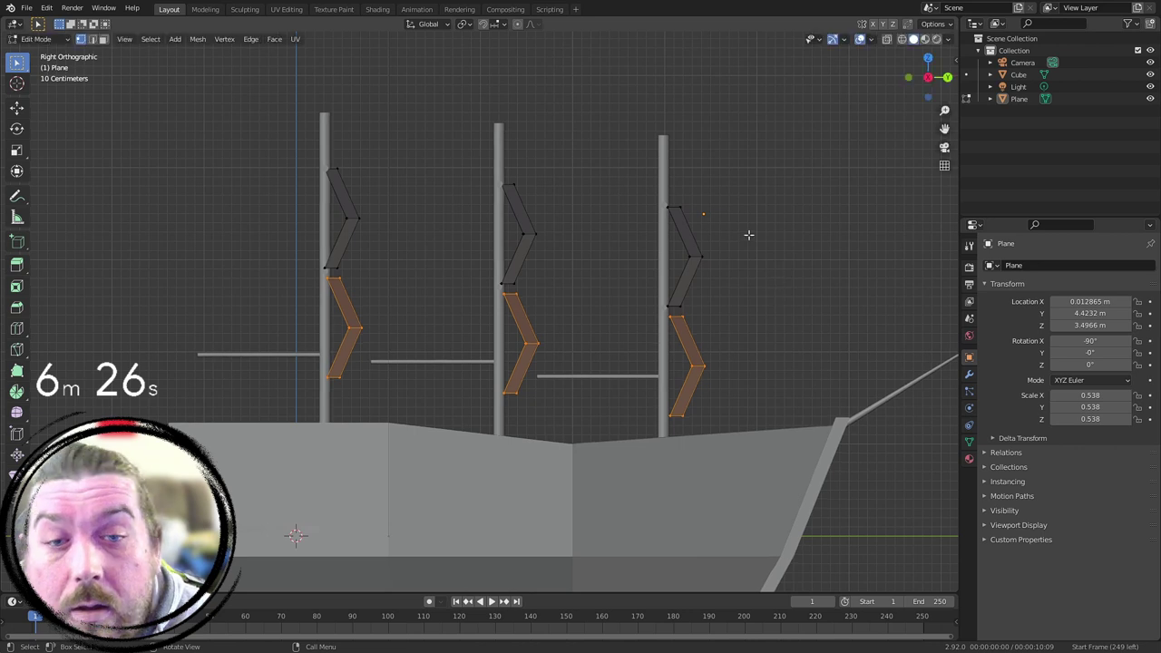
key("Tab")
Step: Duplicate the upper yard of each mast about 2.26 m down the Z axis to the foot of the lower sails
left_click(682, 176)
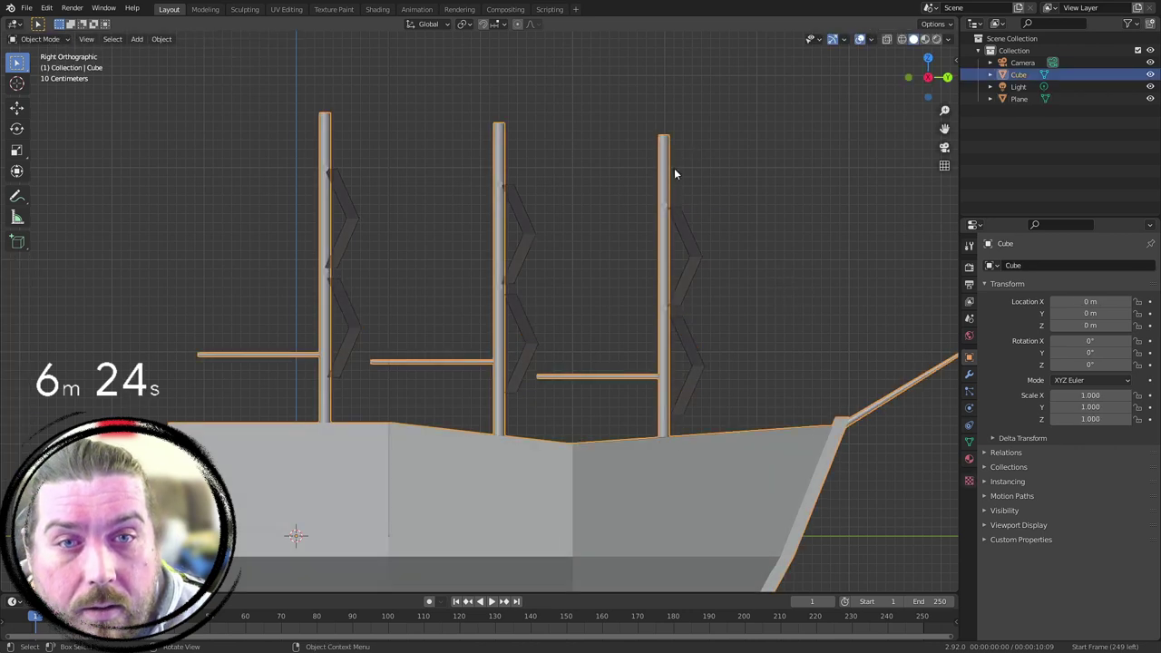
key("Tab")
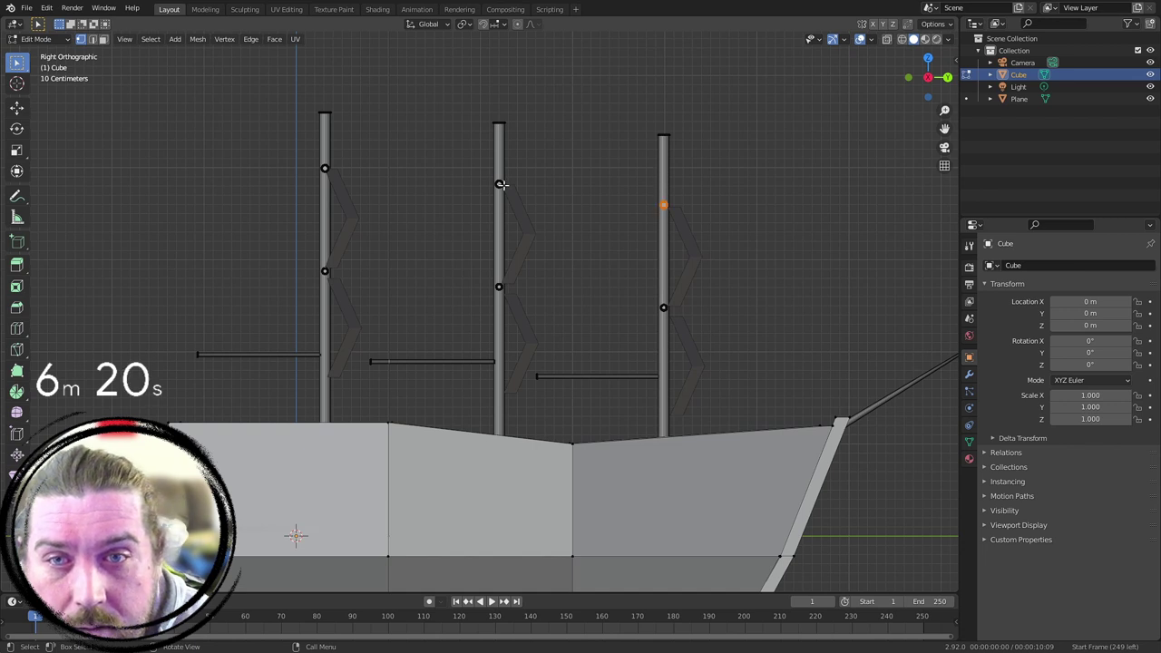
key("g")
key("z")
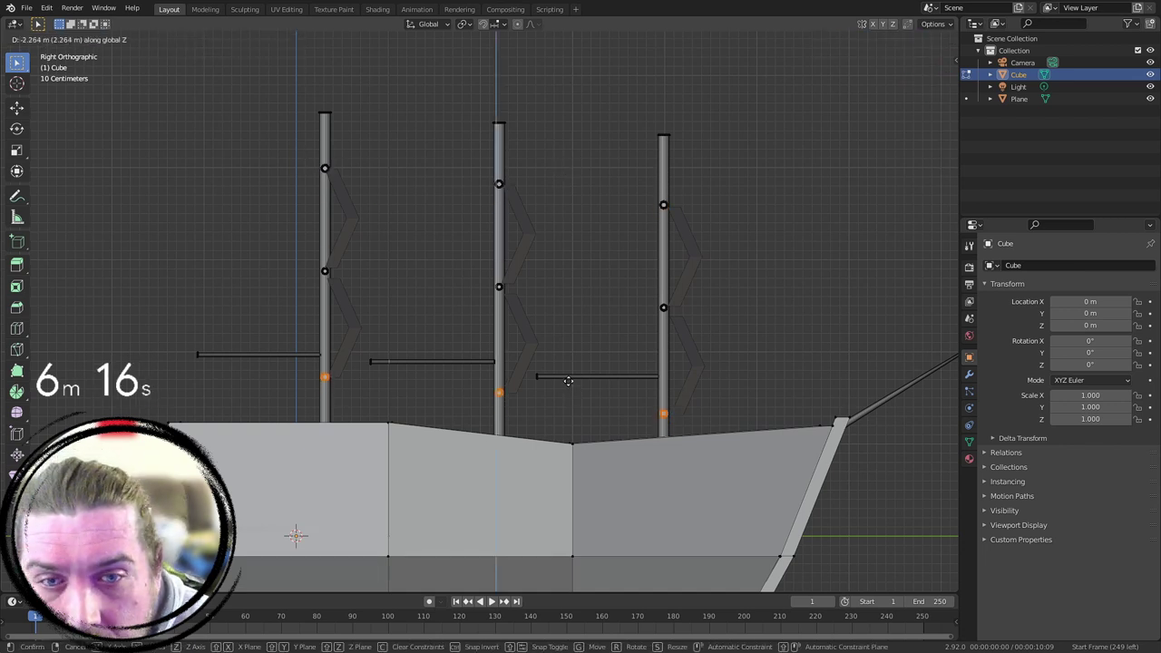
left_click(569, 381)
scroll(722, 310, "down", 4)
key("Tab")
middle_click_drag(720, 306, 610, 353)
left_click(669, 295)
left_click(609, 352)
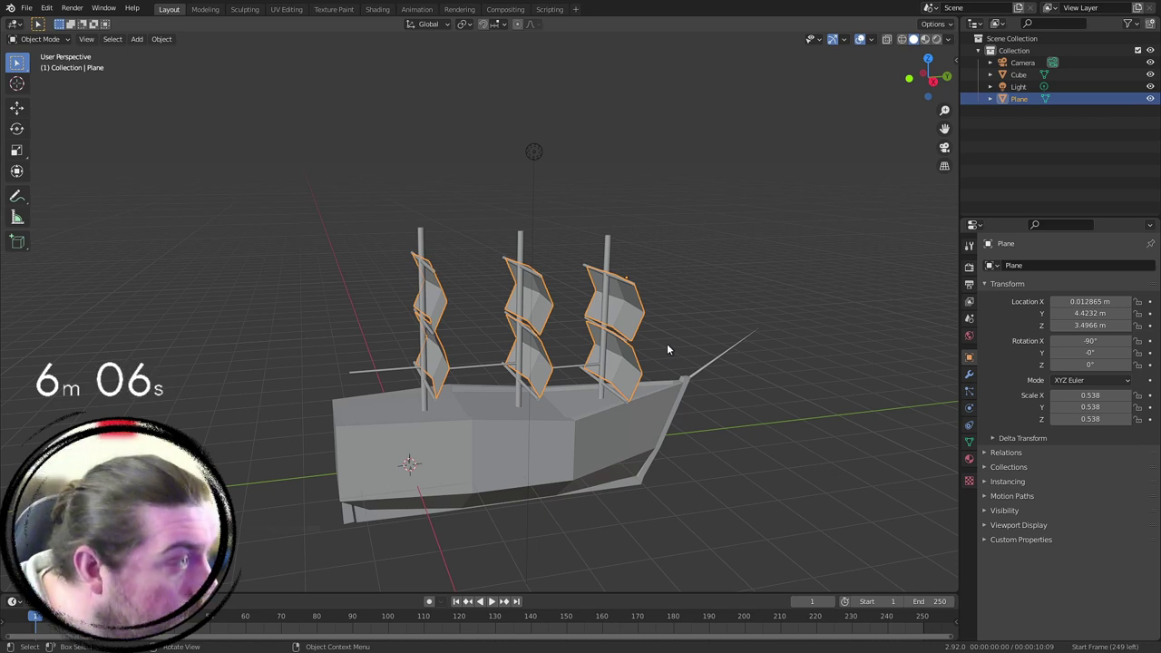
Step: Add a plane to the ship's mesh and rotate it 90 degrees in front view so it faces the side
key("KP_3")
scroll(507, 369, "up", 5)
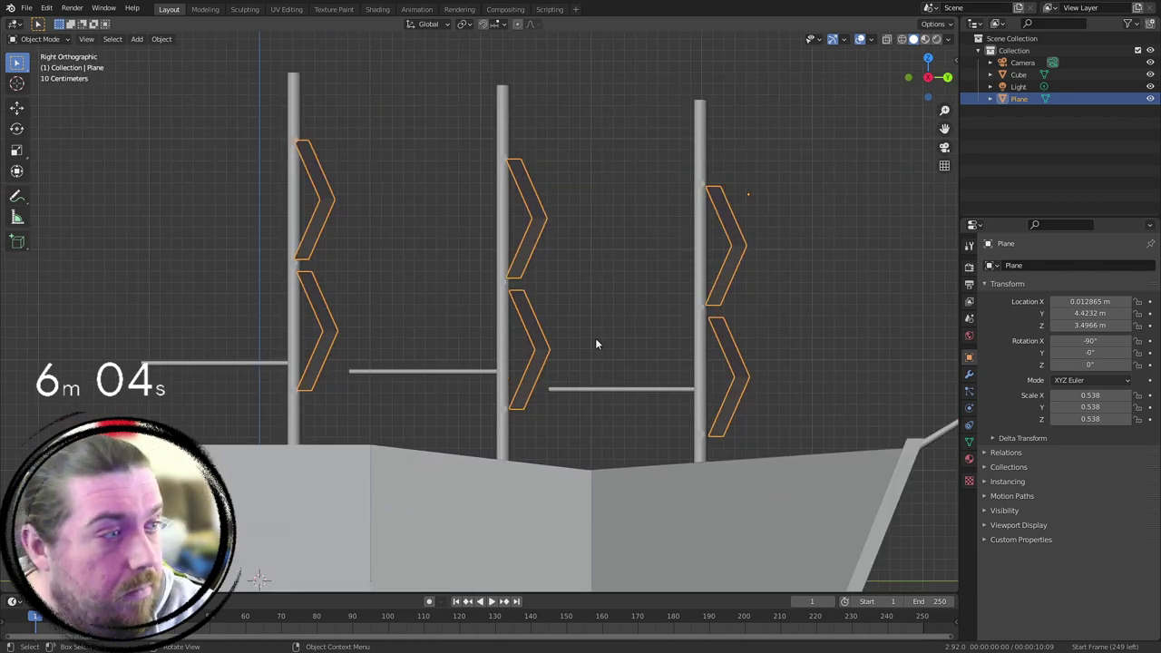
left_click(704, 404)
key("Tab")
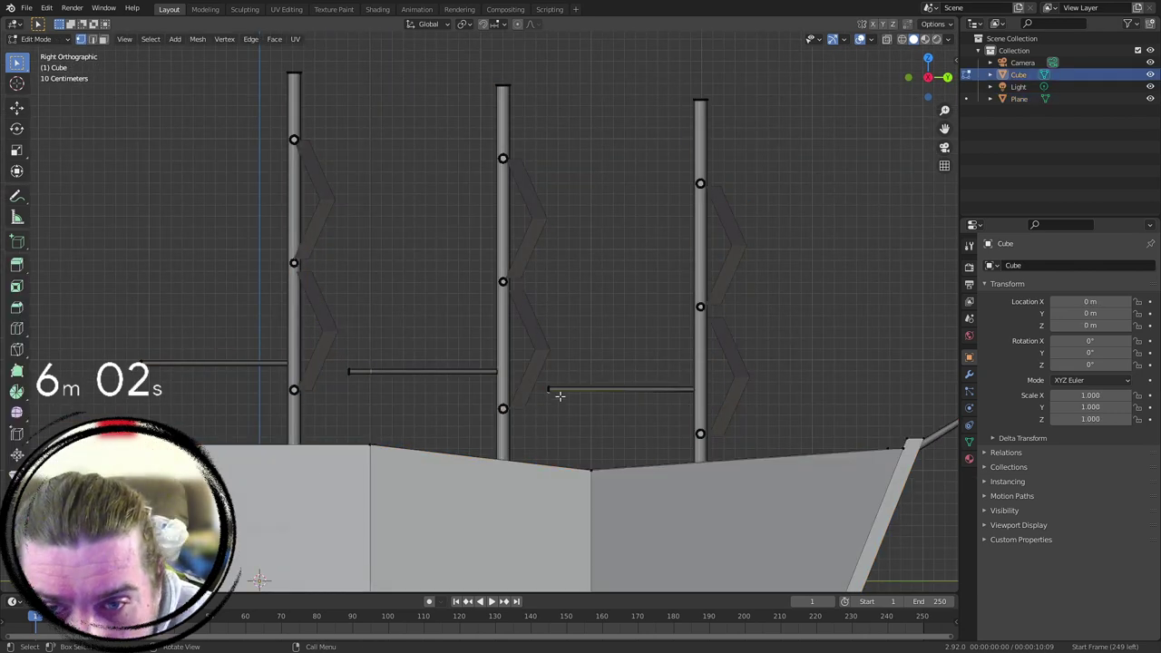
scroll(612, 321, "down", 3)
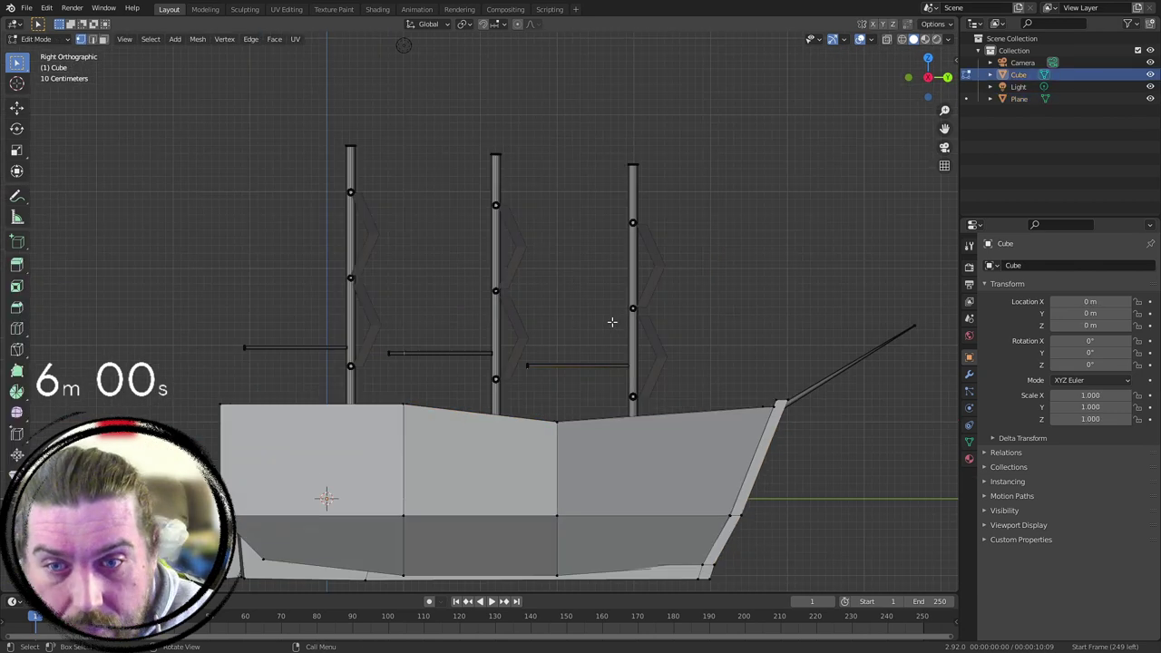
key("shift+a")
key("Escape")
scroll(639, 265, "down", 5)
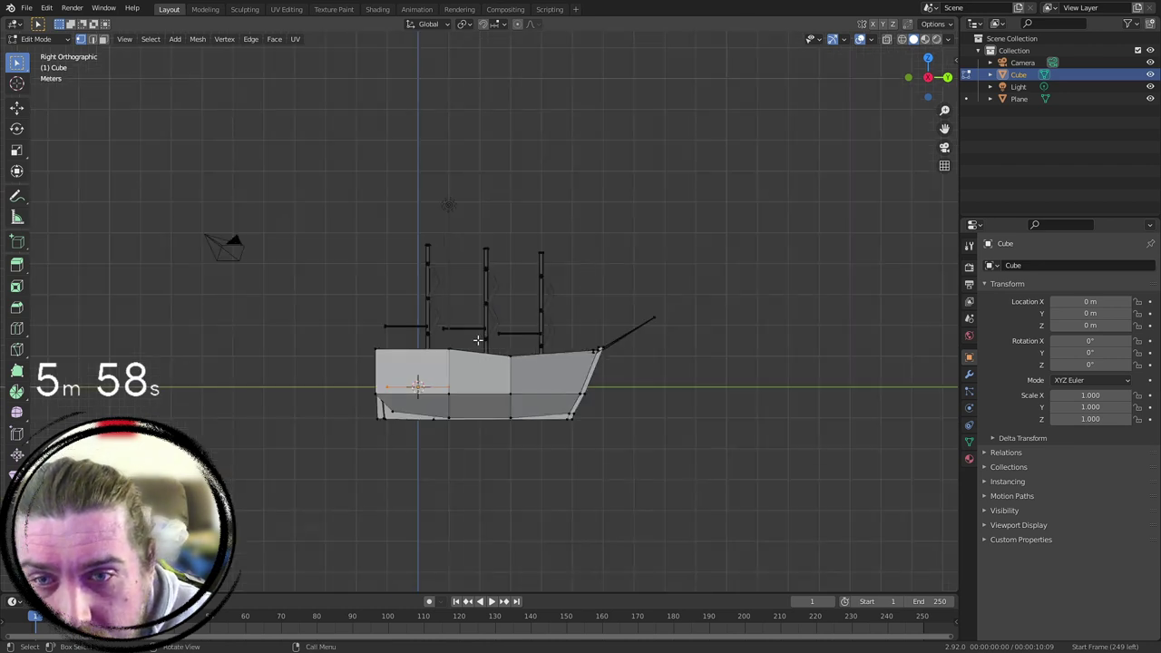
middle_click_drag(479, 341, 515, 397)
key("KP_3")
key("KP_1")
type("r90")
key("Return")
key("KP_3")
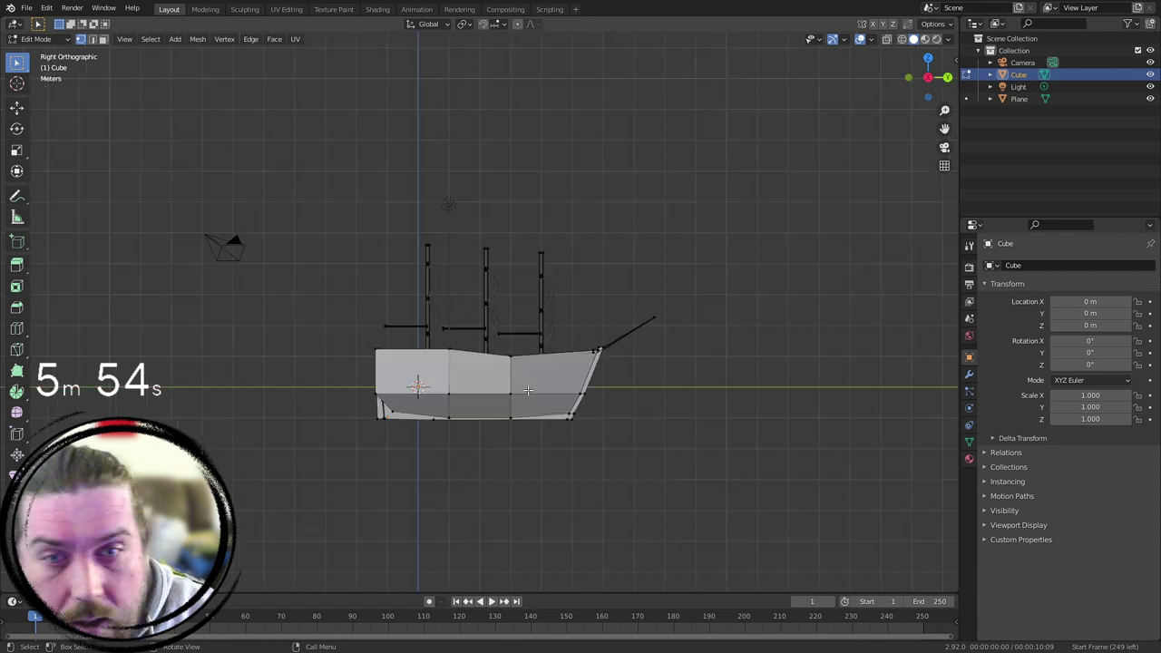
Step: Move the new plane between the middle and fore masts and scale it to fit just above the fore mast's boom
key("g")
left_click(588, 363)
scroll(582, 372, "up", 6)
key("s")
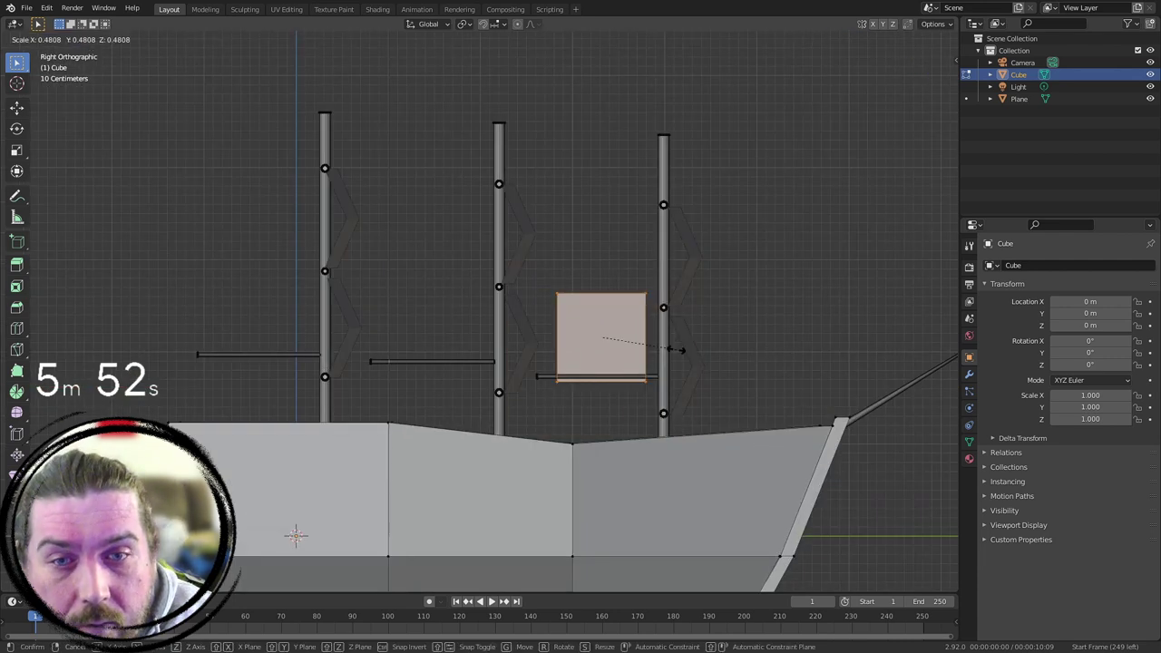
left_click(684, 348)
key("g")
left_click(688, 324)
key("s")
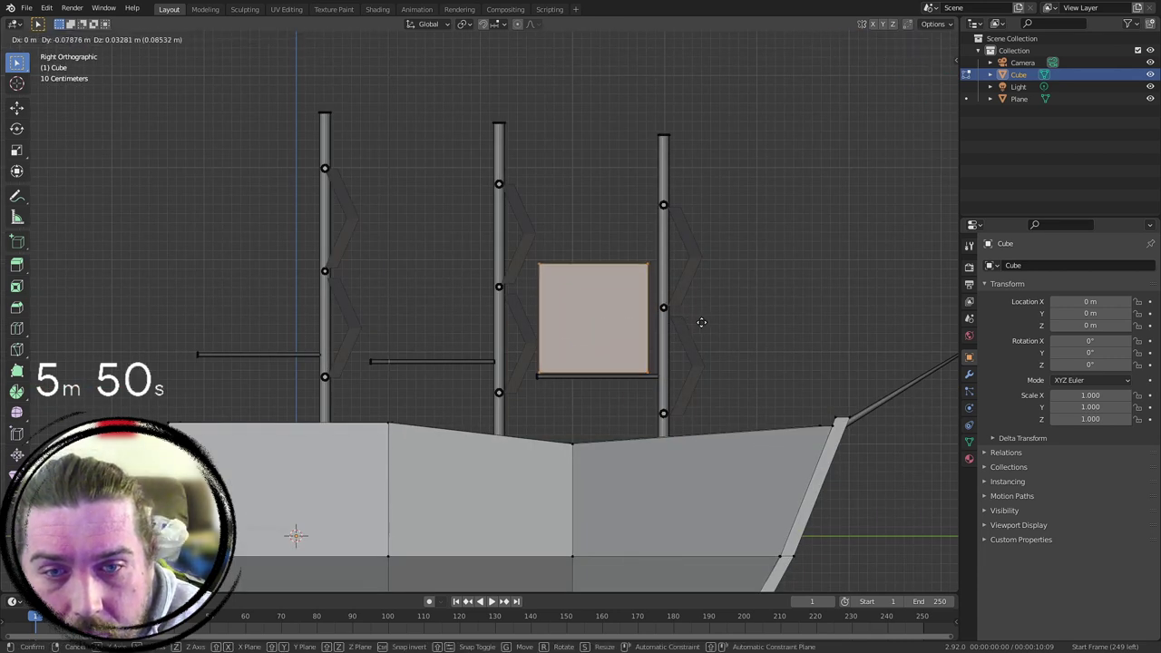
left_click(705, 322)
scroll(712, 335, "up", 3)
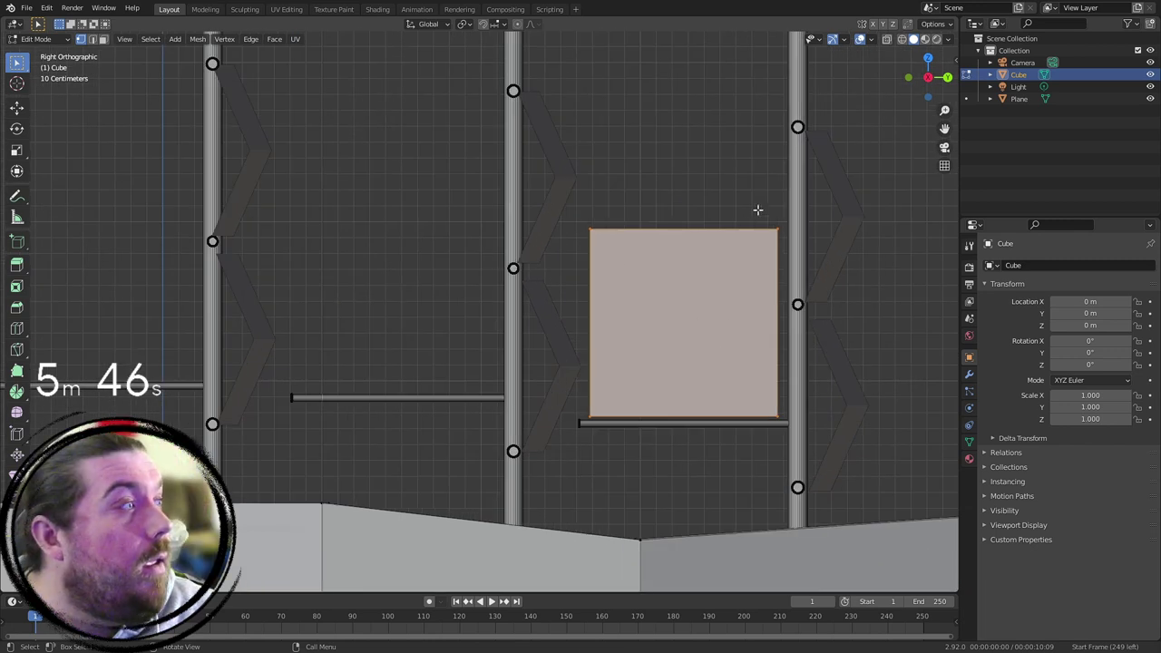
Step: Reshape the plane into a gaff sail by lowering its upper corner at the fore mast and raising the other upper corner inward
left_click(777, 229)
key("g")
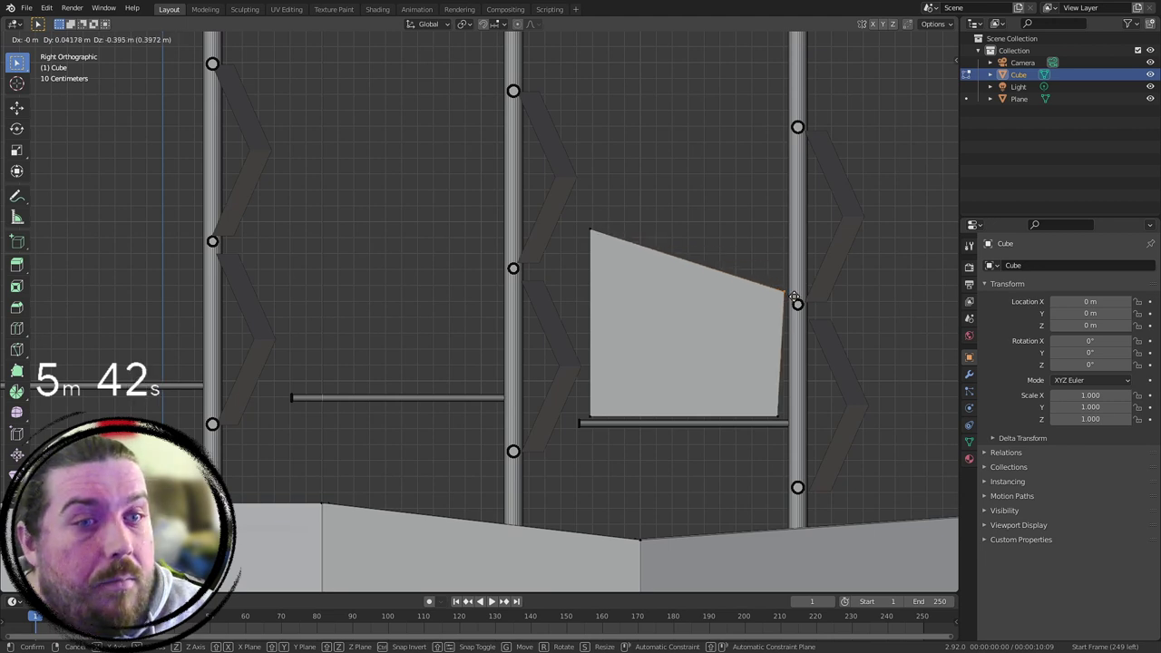
left_click(791, 297)
left_click(590, 229)
key("g")
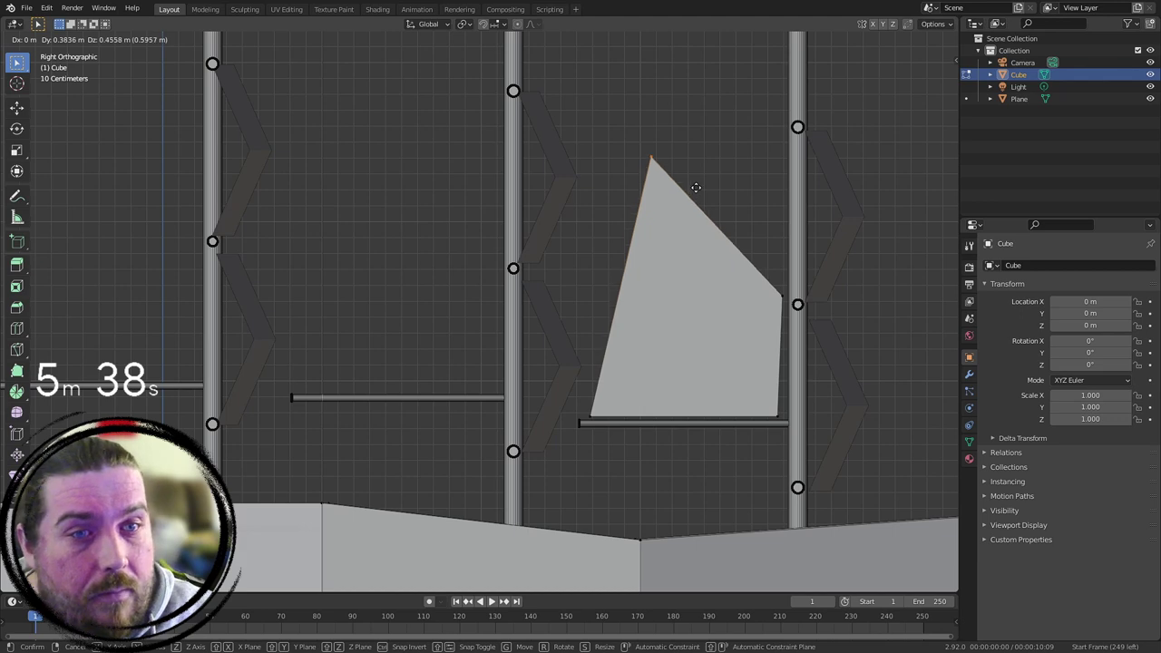
left_click(693, 189)
scroll(806, 332, "down", 3)
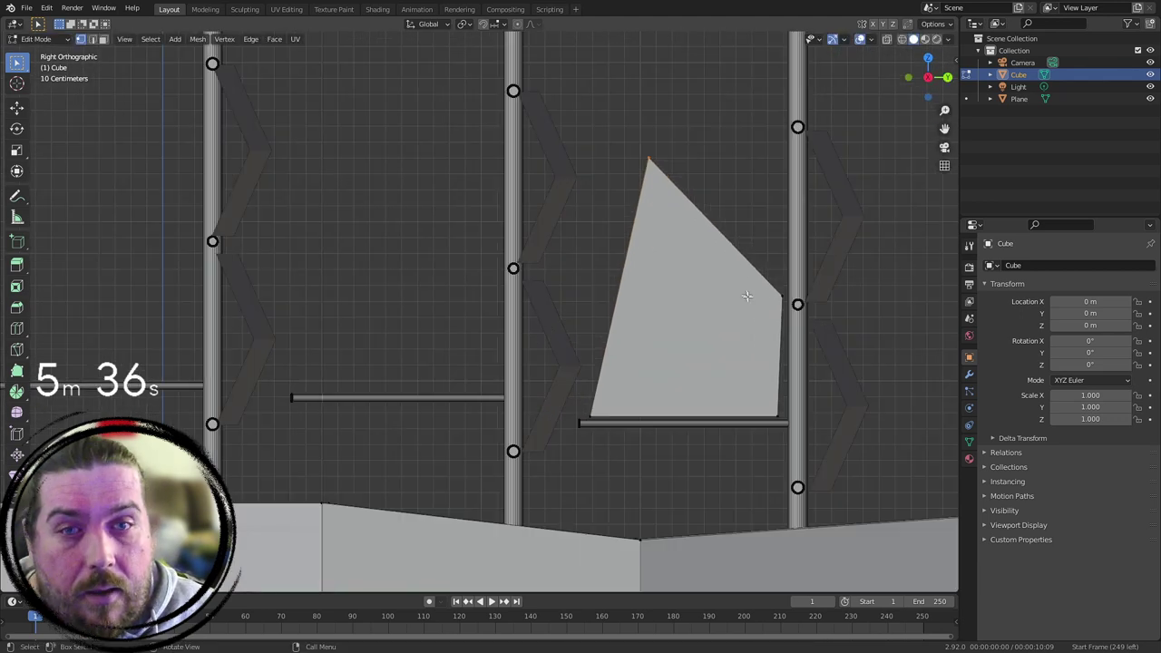
middle_click_drag(752, 302, 676, 317)
key("KP_3")
scroll(674, 316, "up", 4)
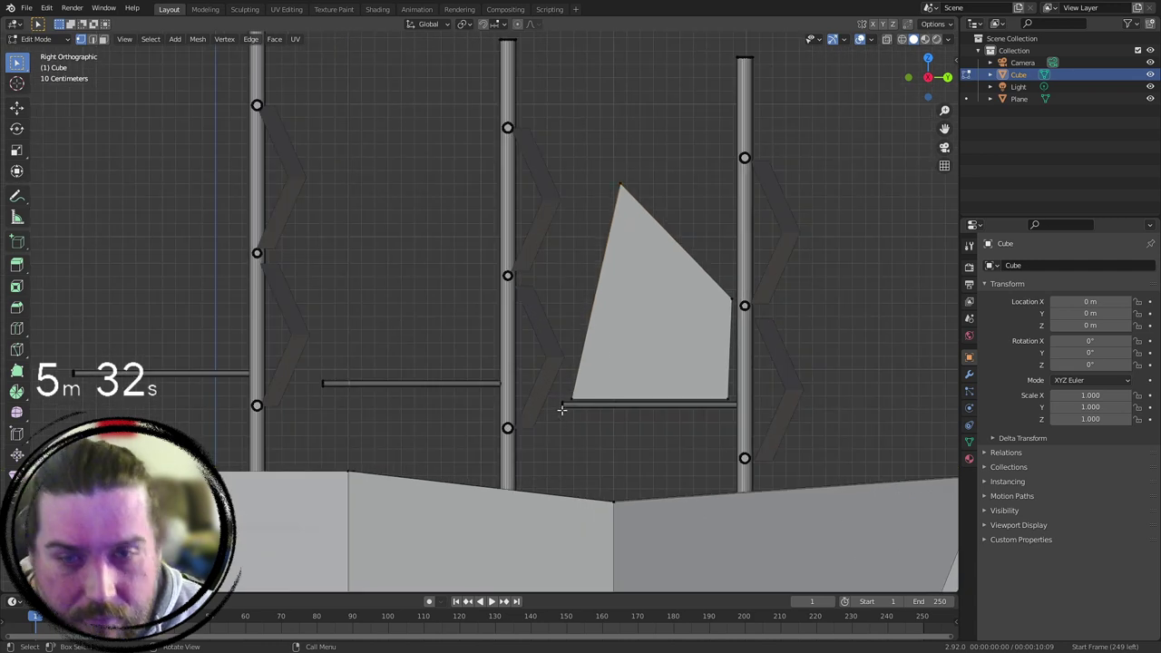
Step: Duplicate the fore mast's boom, tilt it parallel to the gaff sail's sloping upper edge and shrink it to fit
left_click(564, 408)
key("g")
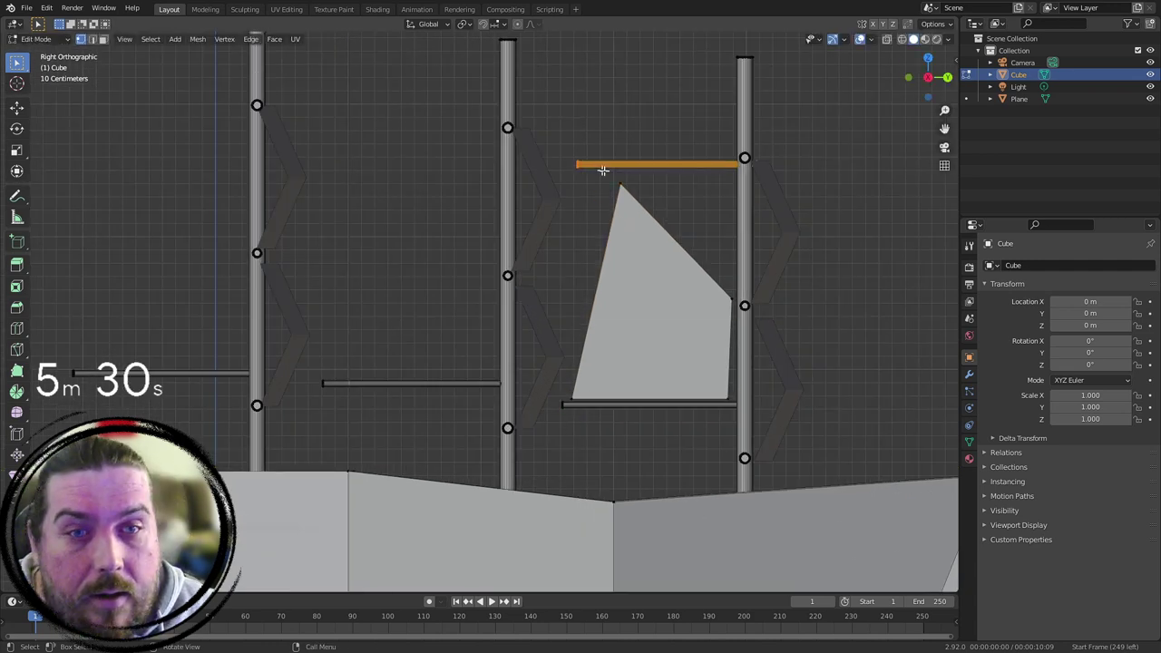
key("r")
key("g")
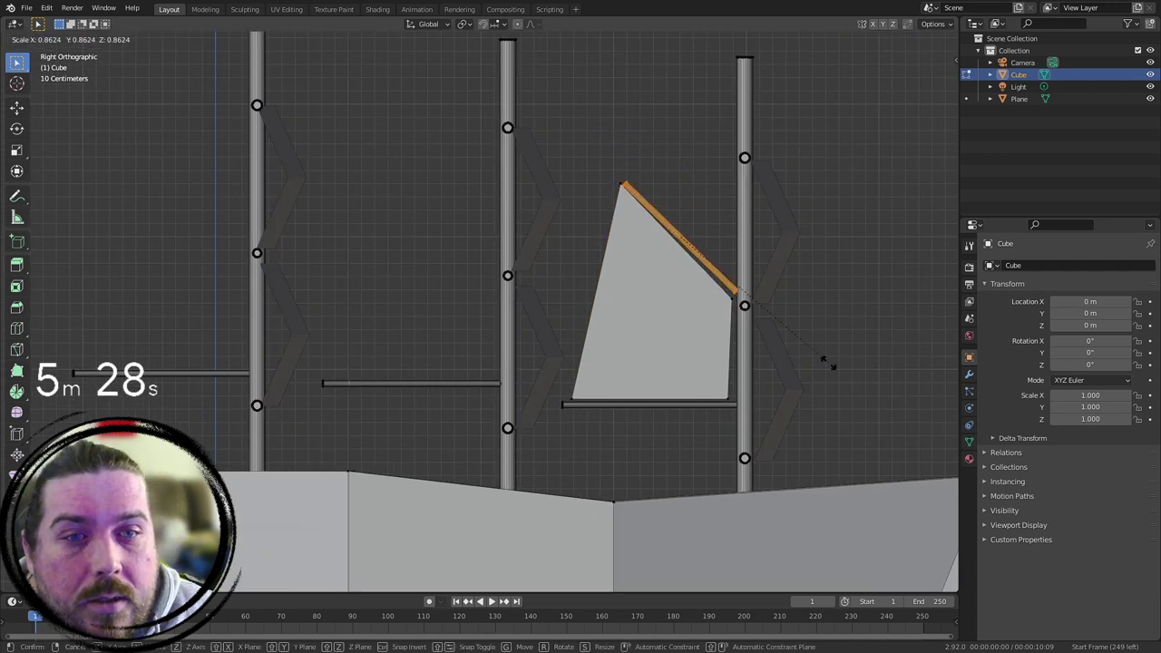
left_click(836, 370)
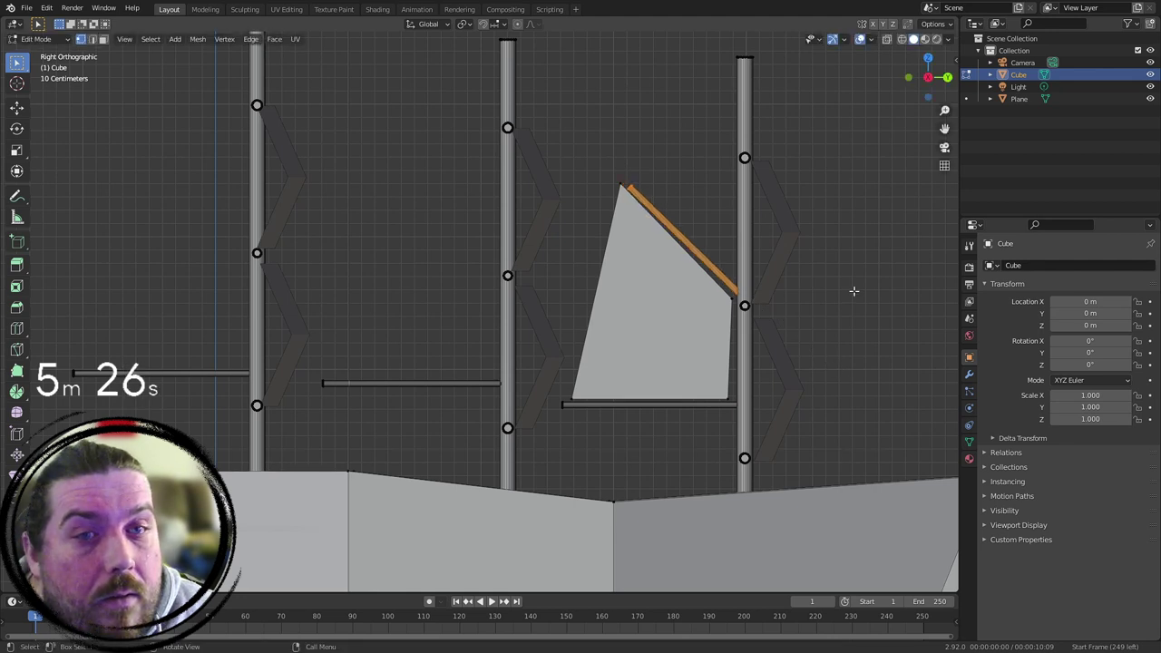
Step: Refine the sloping spar's angle, size and position so it sits just above the gaff sail and meets the fore mast
key("r")
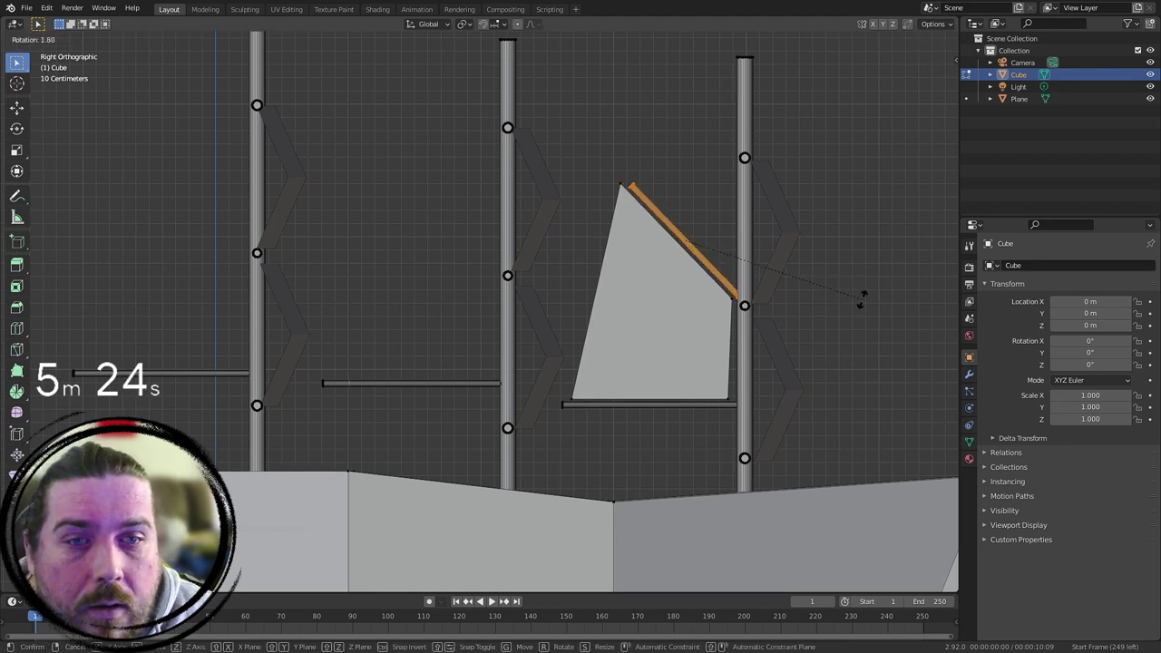
left_click(861, 298)
key("s")
left_click(848, 261)
key("g")
left_click(847, 257)
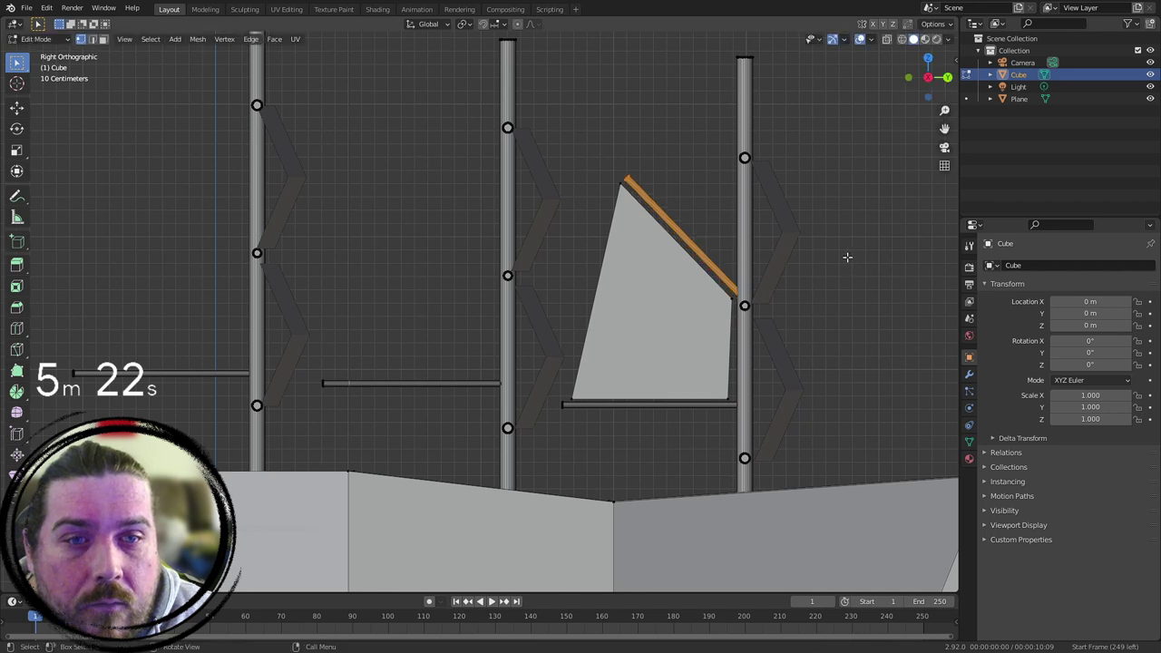
middle_click_drag(696, 344, 738, 293, "shift")
key("Tab")
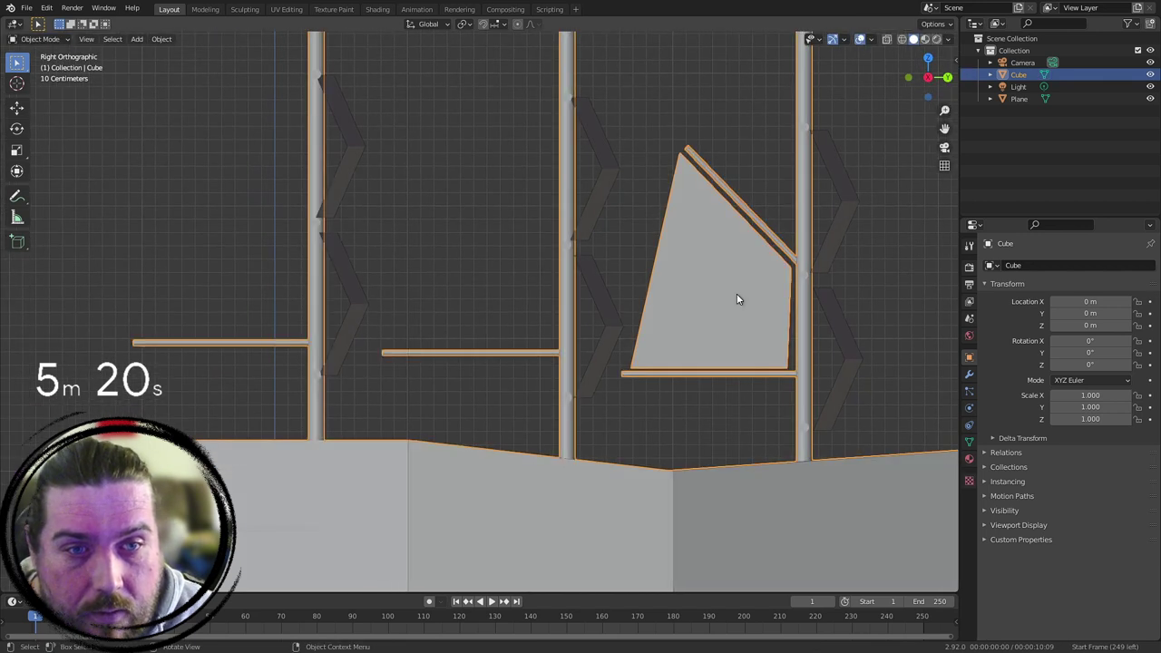
Step: Duplicate the gaff sail and its spar to the middle mast, enlarging them slightly to fit above that mast's boom
key("Tab")
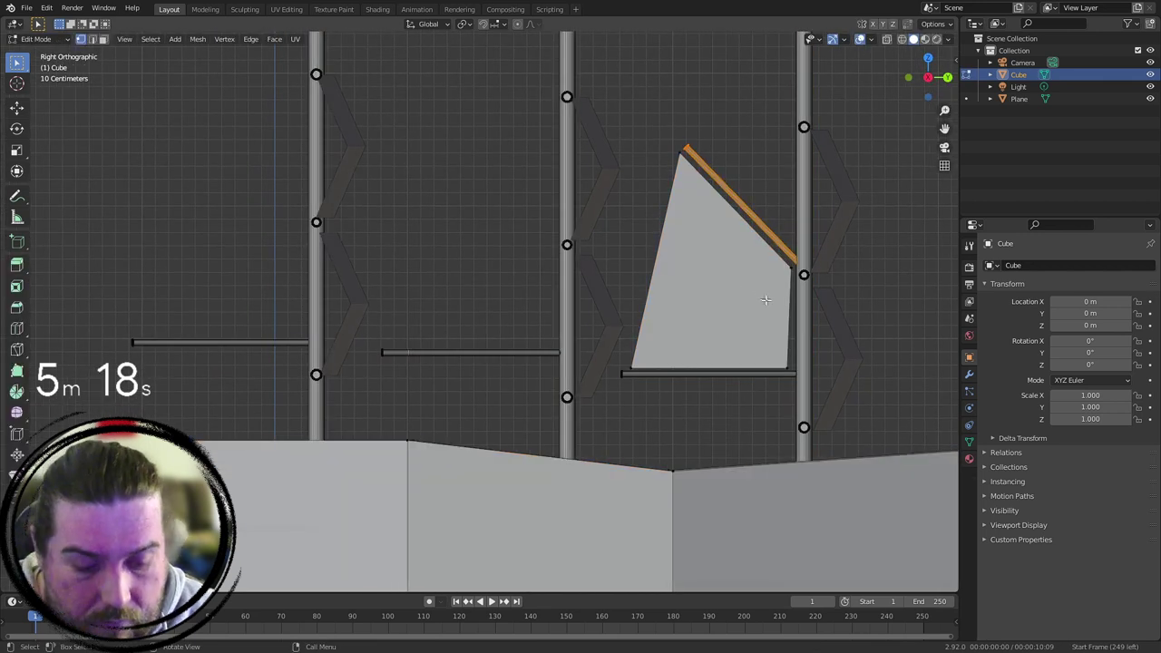
key("l")
key("shift+d")
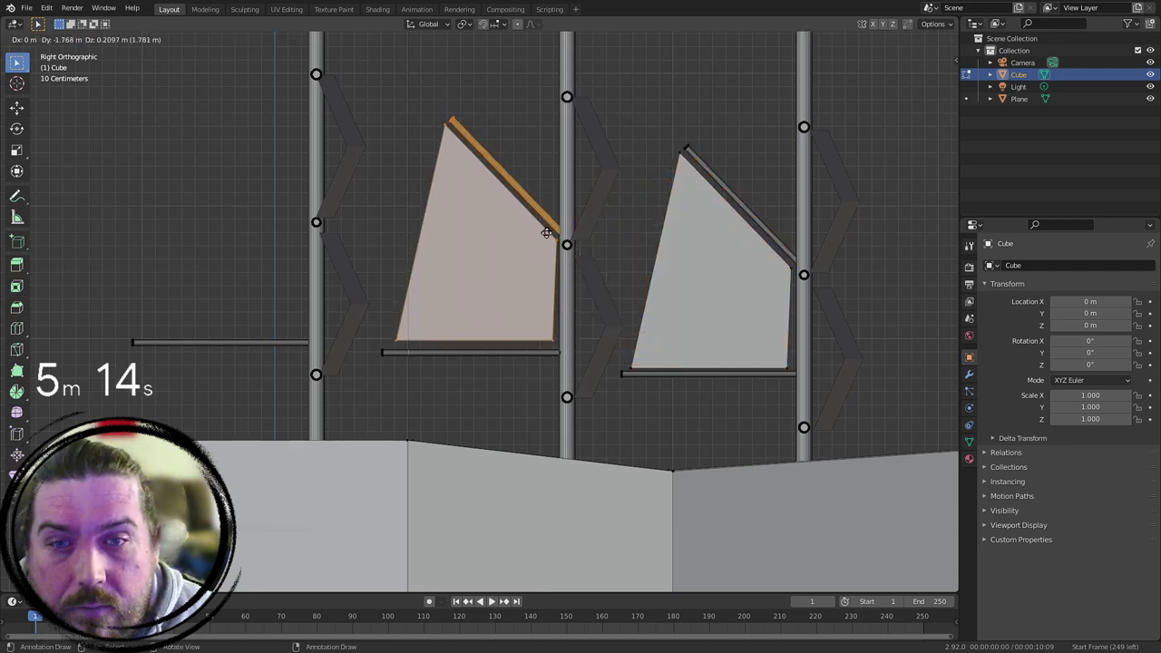
key("s")
left_click(597, 224)
key("g")
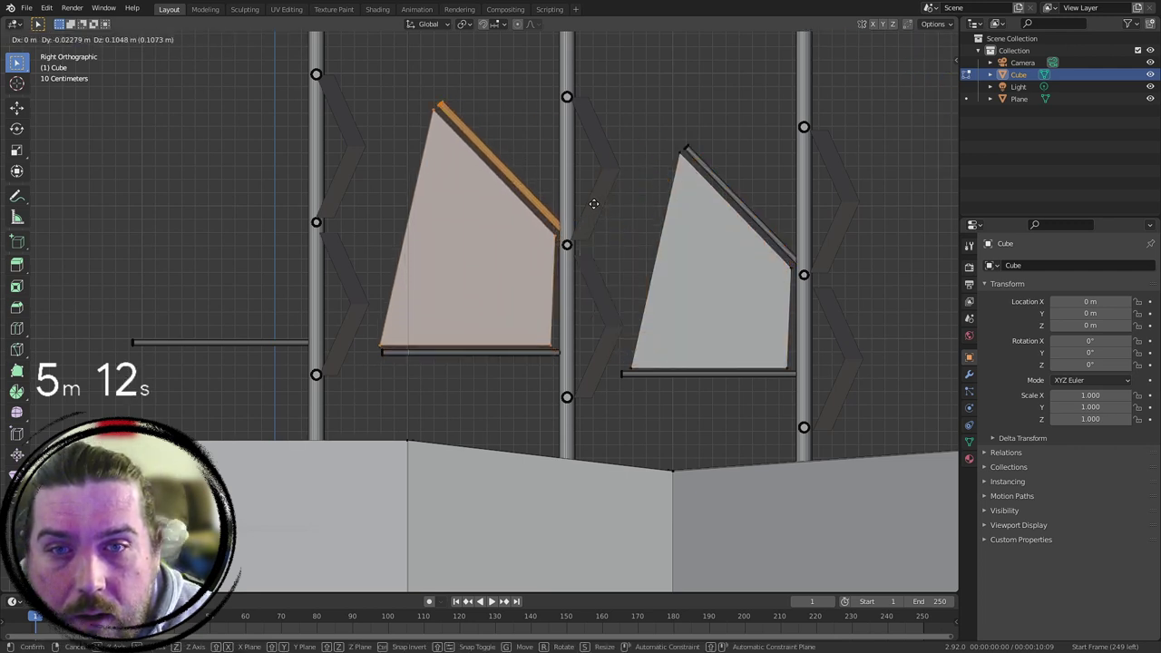
left_click(595, 205)
Step: Duplicate the gaff sail and spar to the aft mast, shrink them to fit above its boom, and clear the selection
middle_click_drag(467, 210, 639, 279, "shift")
key("shift+d")
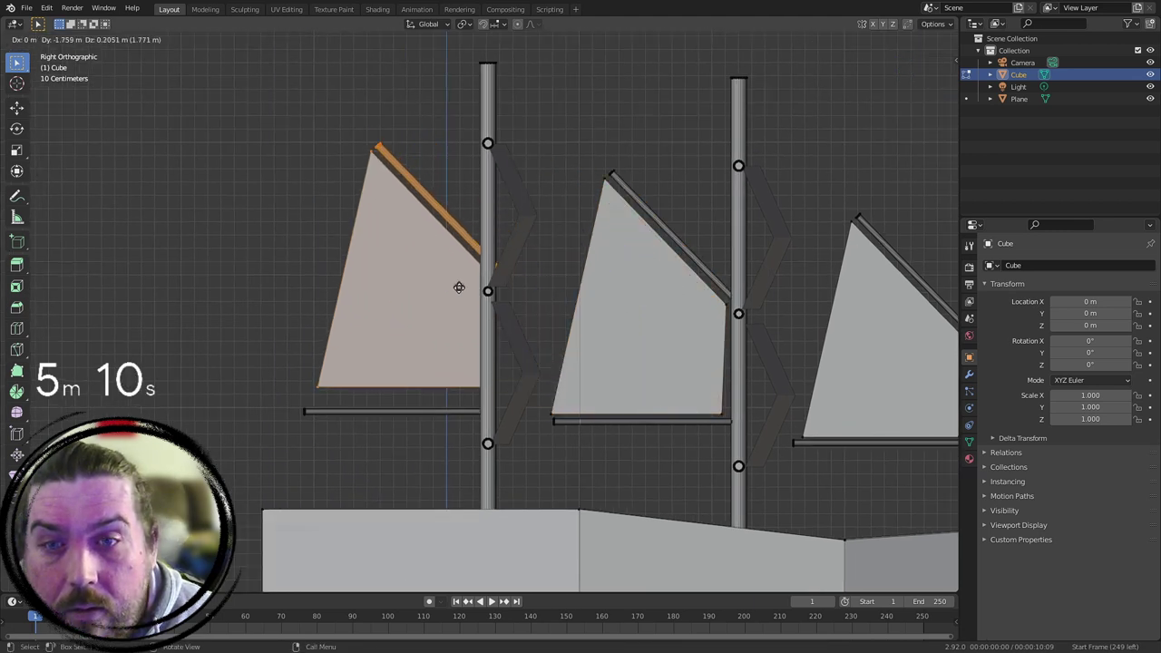
left_click(453, 289)
key("s")
left_click(536, 293)
key("g")
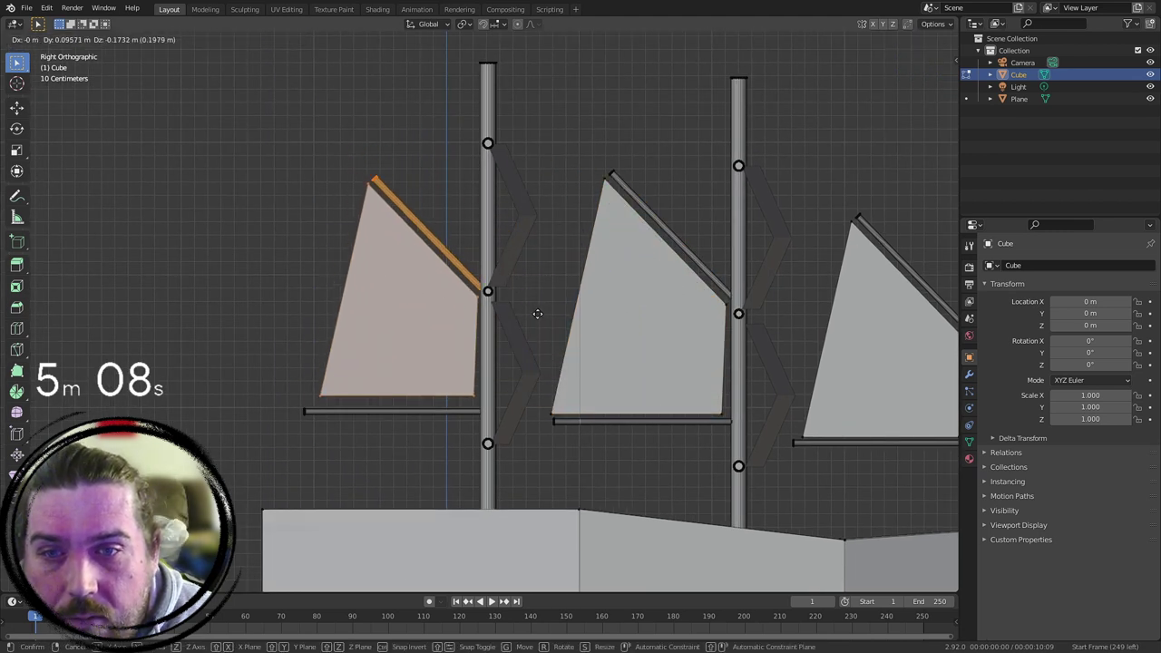
left_click(535, 320)
key("alt+a")
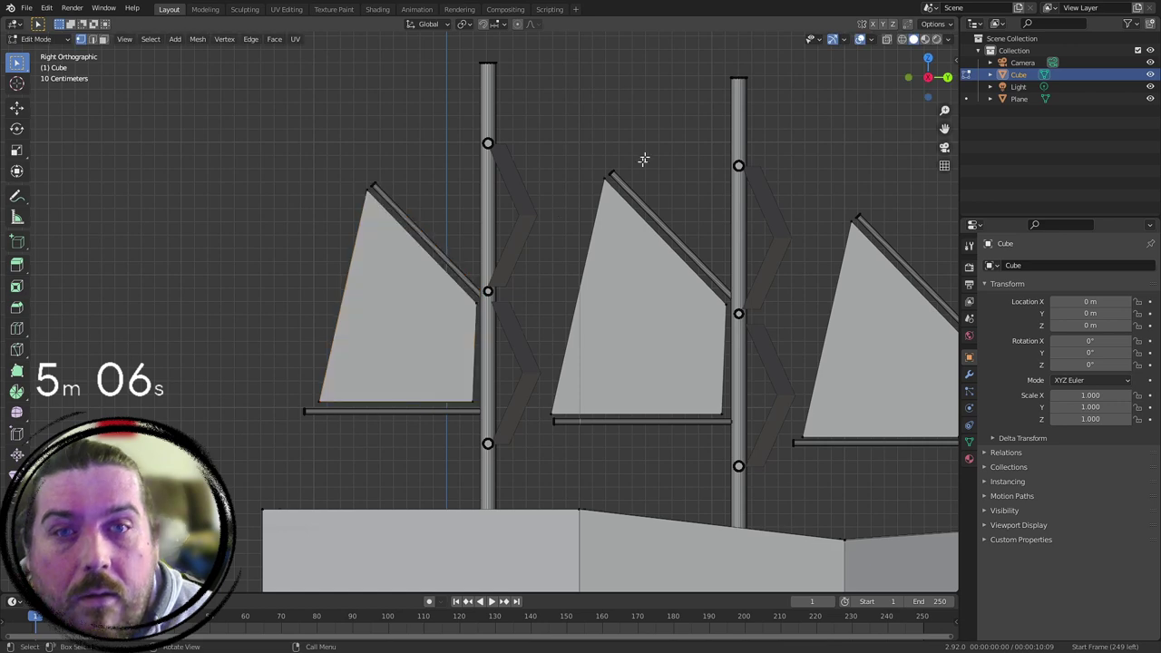
Step: Duplicate the fore mast's gaff sail without its spar and place the copy above the bow beside the bowsprit
middle_click_drag(817, 163, 801, 317)
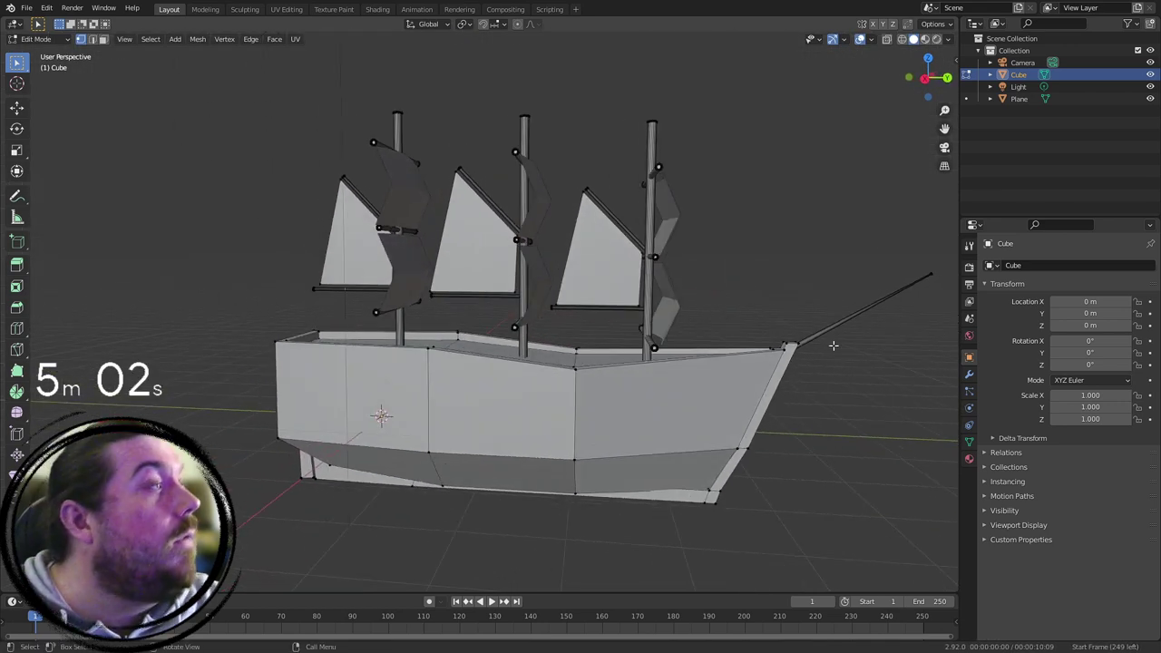
key("KP_1")
key("KP_3")
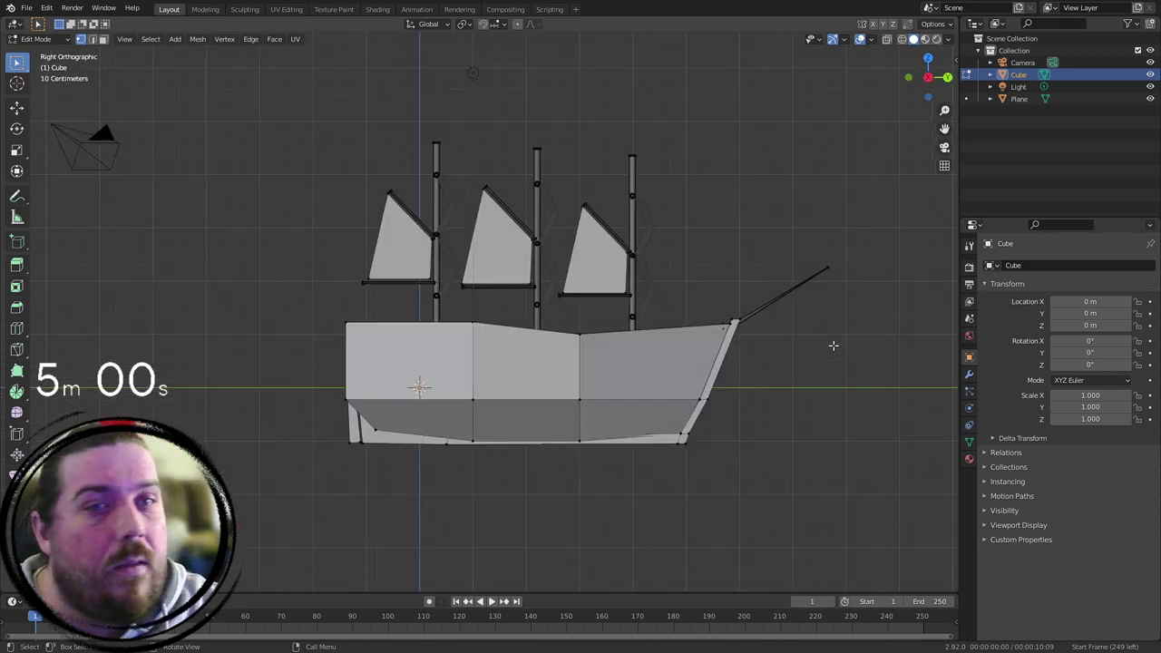
middle_click_drag(832, 346, 736, 356, "shift")
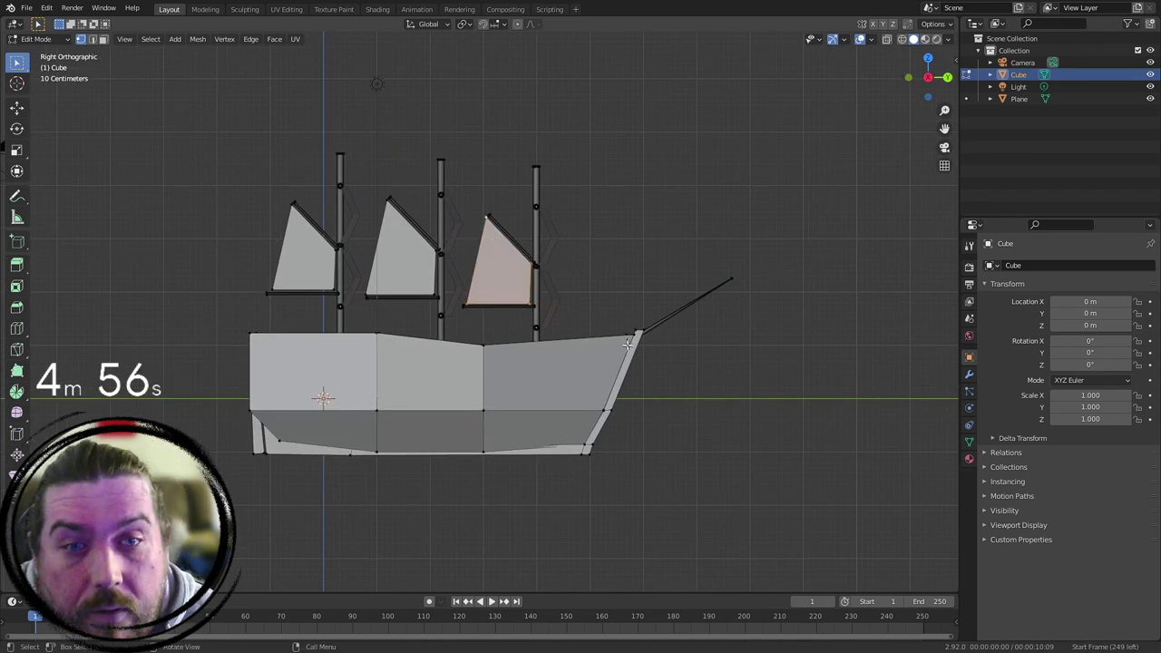
key("shift+d")
left_click(767, 340)
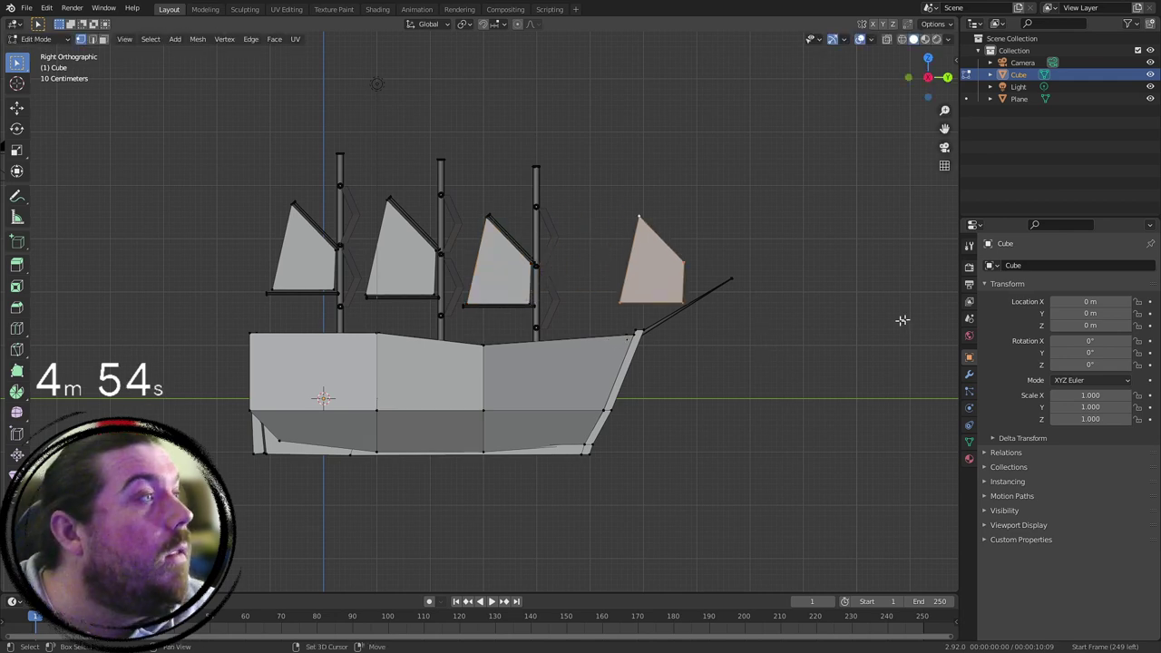
Step: Move the bow sail's lower front corner onto the bowsprit
scroll(817, 345, "up", 3)
middle_click_drag(750, 280, 740, 281, "shift")
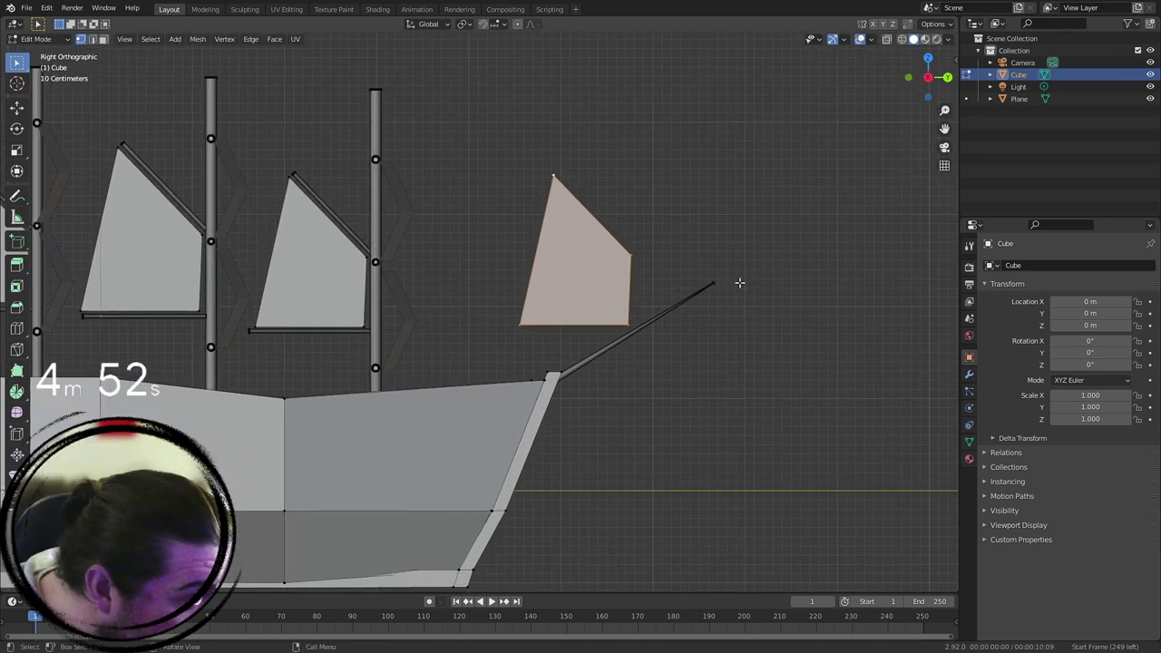
scroll(577, 297, "up", 2)
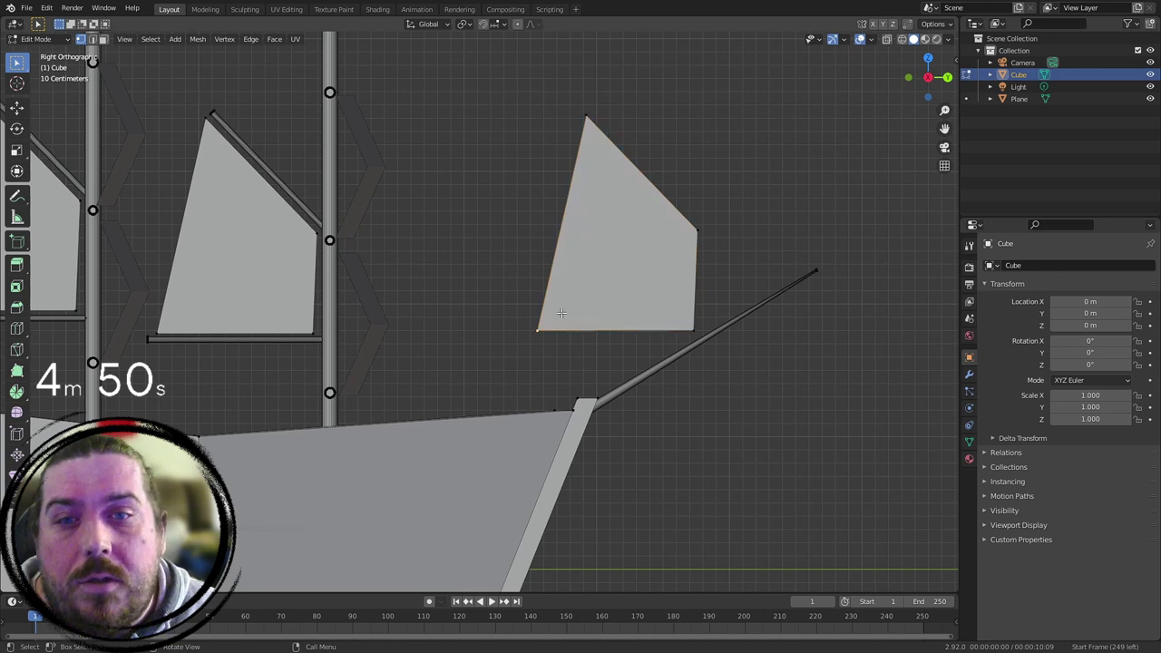
left_click(694, 330)
key("g")
left_click(699, 341)
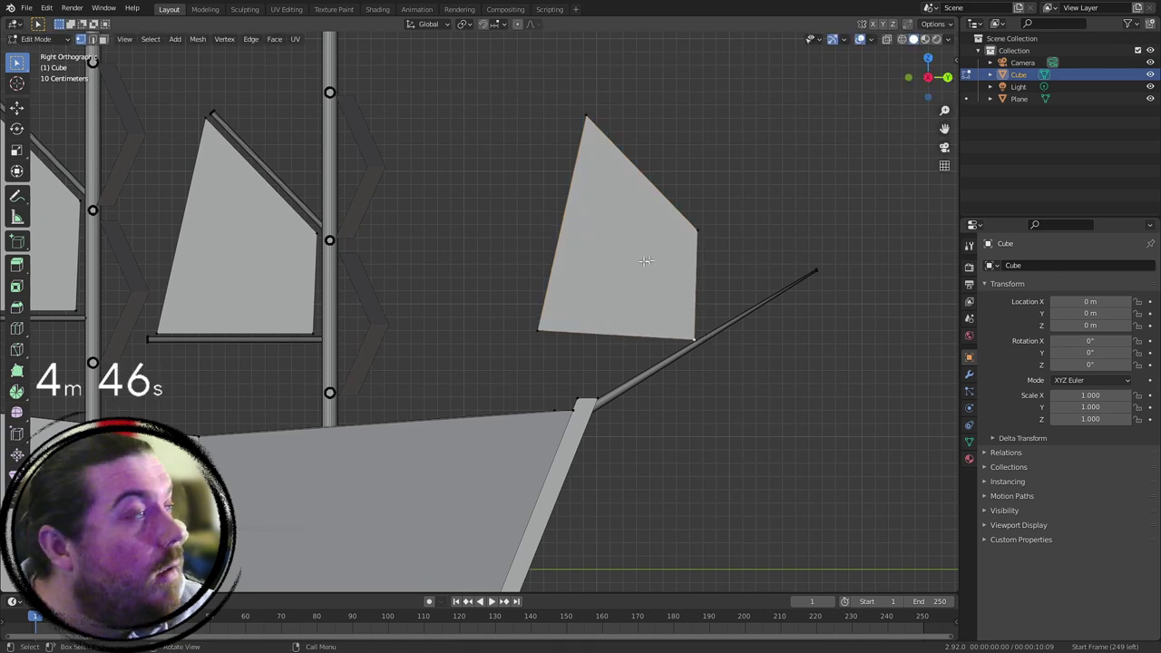
Step: Stretch the bow sail by pulling its lower rear corner back toward the deck and its peak up to the fore mast
left_click_drag(542, 332, 443, 386)
left_click(589, 128)
key("g")
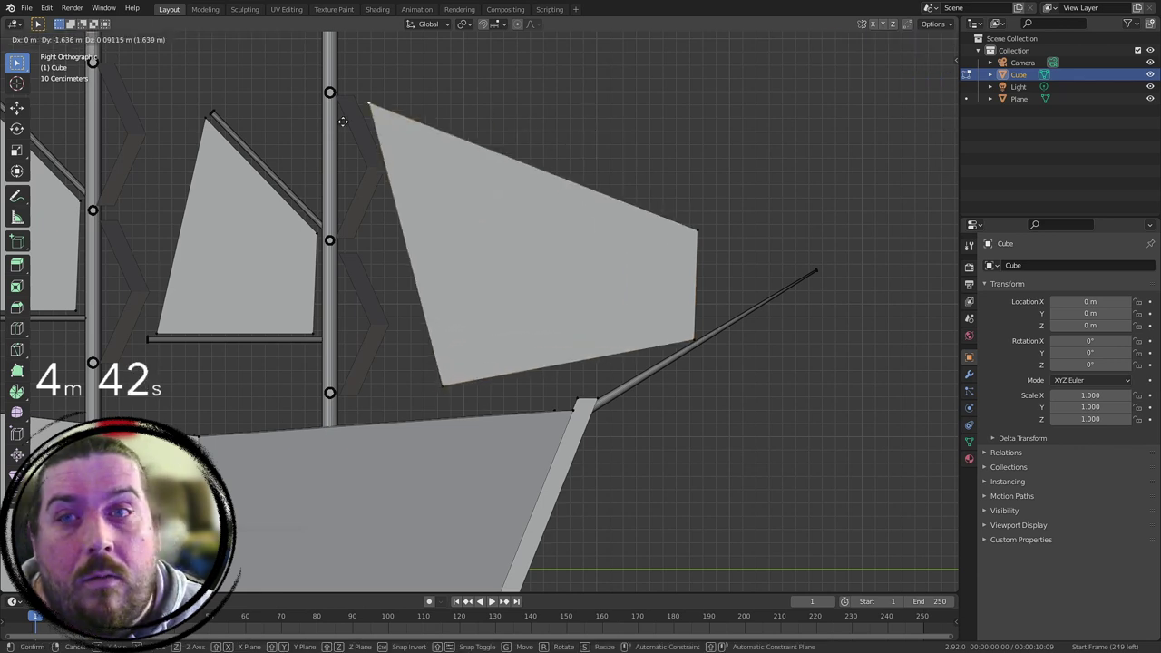
left_click(332, 122)
key("g")
left_click(645, 197)
Step: Delete the bow sail's upper front vertex and fill the three remaining corners with a triangular face
left_click(730, 236)
key("x")
left_click(717, 237)
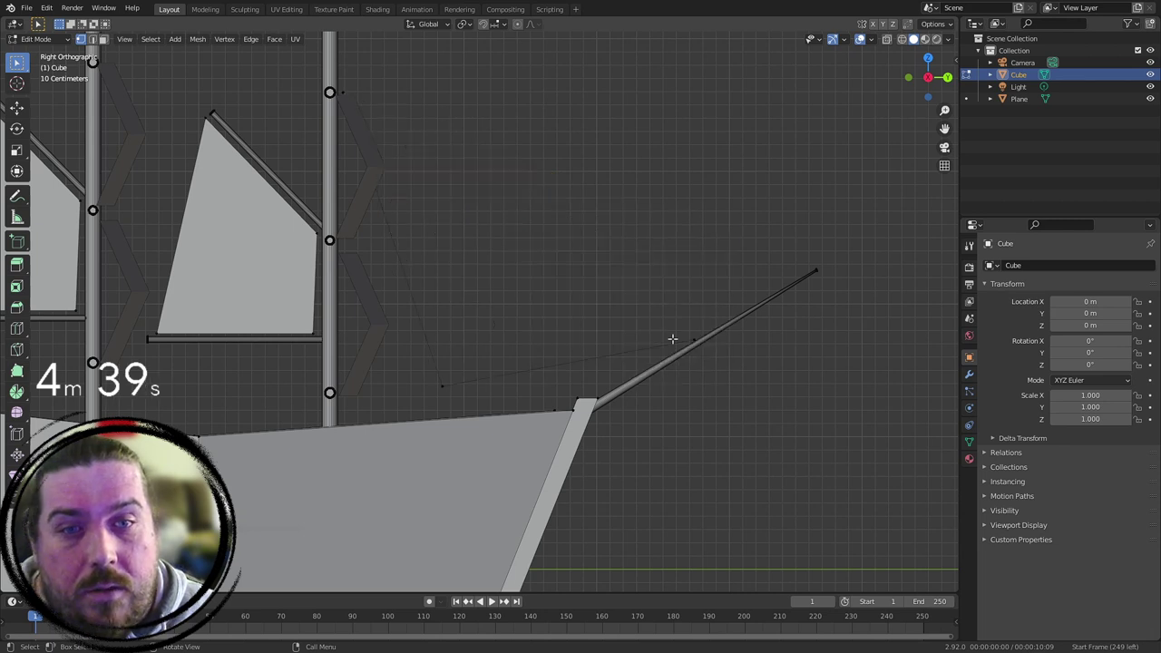
left_click(346, 93, "shift")
left_click(443, 384, "shift")
key("f")
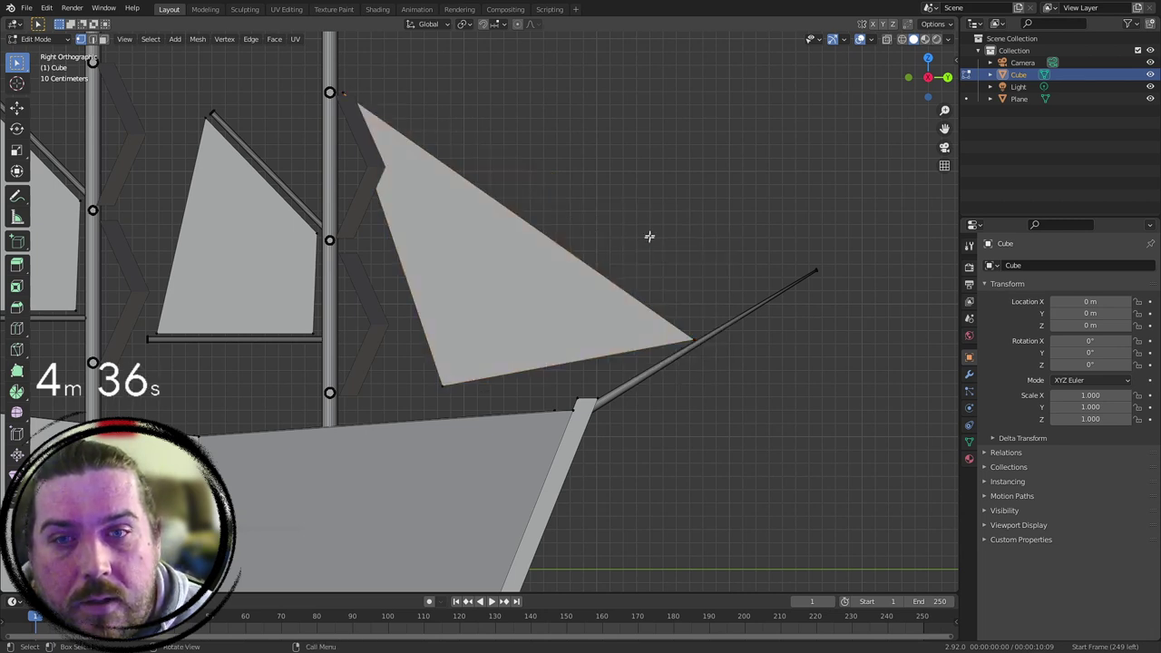
Step: Select the whole lower hull with keel and rudder, and raise it about 0.33 m along the Z axis
scroll(775, 231, "down", 6)
middle_click_drag(775, 231, 575, 385)
key("KP_3")
key("shift+z")
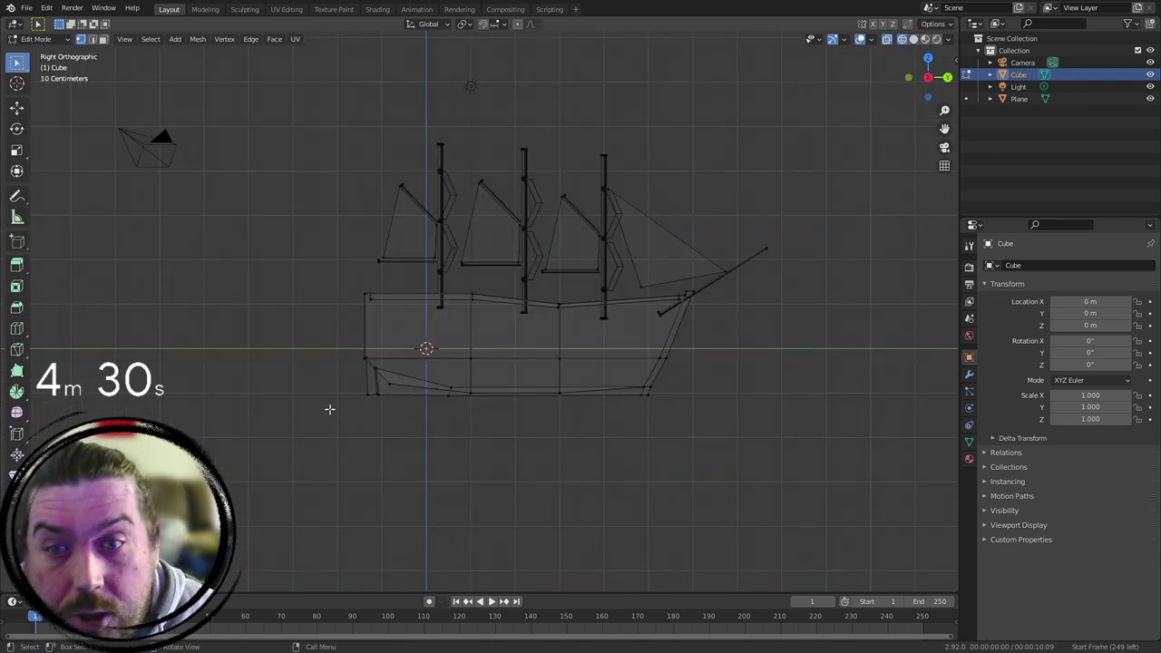
left_click_drag(336, 358, 601, 433)
left_click_drag(307, 340, 786, 462)
scroll(819, 342, "up", 3)
key("g")
key("z")
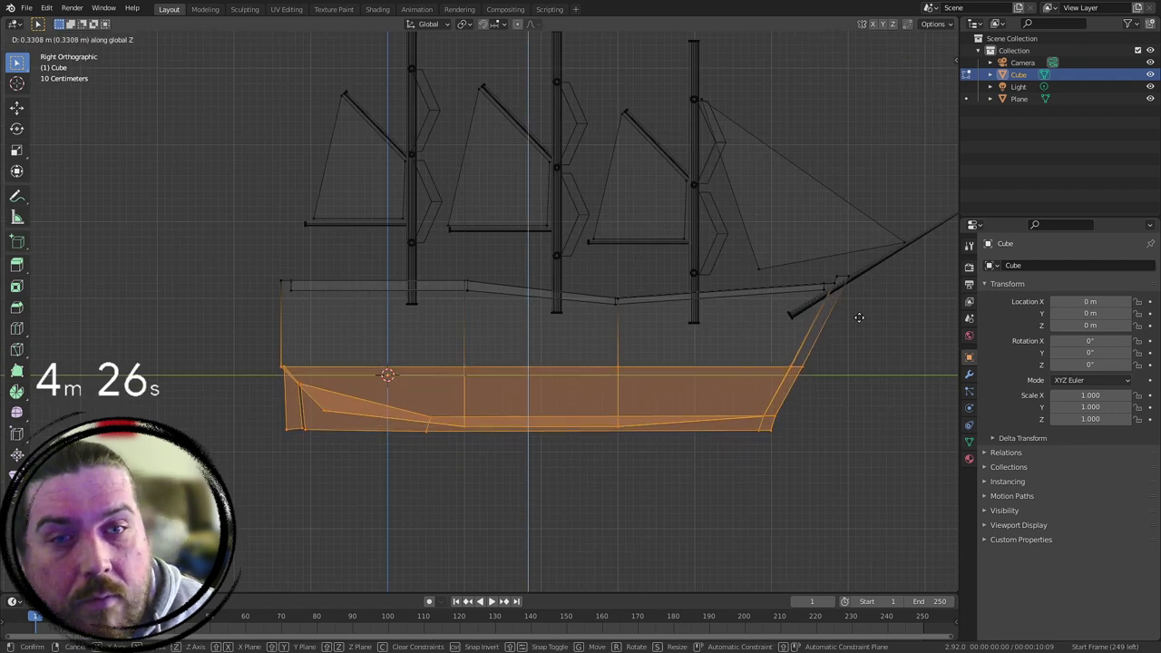
left_click(857, 319)
key("shift+z")
mouse_move(885, 335)
middle_mouse_down()
mouse_move(680, 394)
mouse_move(789, 439)
mouse_move(767, 187)
mouse_move(747, 446)
mouse_move(837, 430)
mouse_move(714, 422)
mouse_move(698, 404)
middle_mouse_up()
key("KP_3")
Step: Add a plane and stand it upright beside the ship's stern section, parallel to the hull side
scroll(697, 407, "up", 3)
key("shift+a")
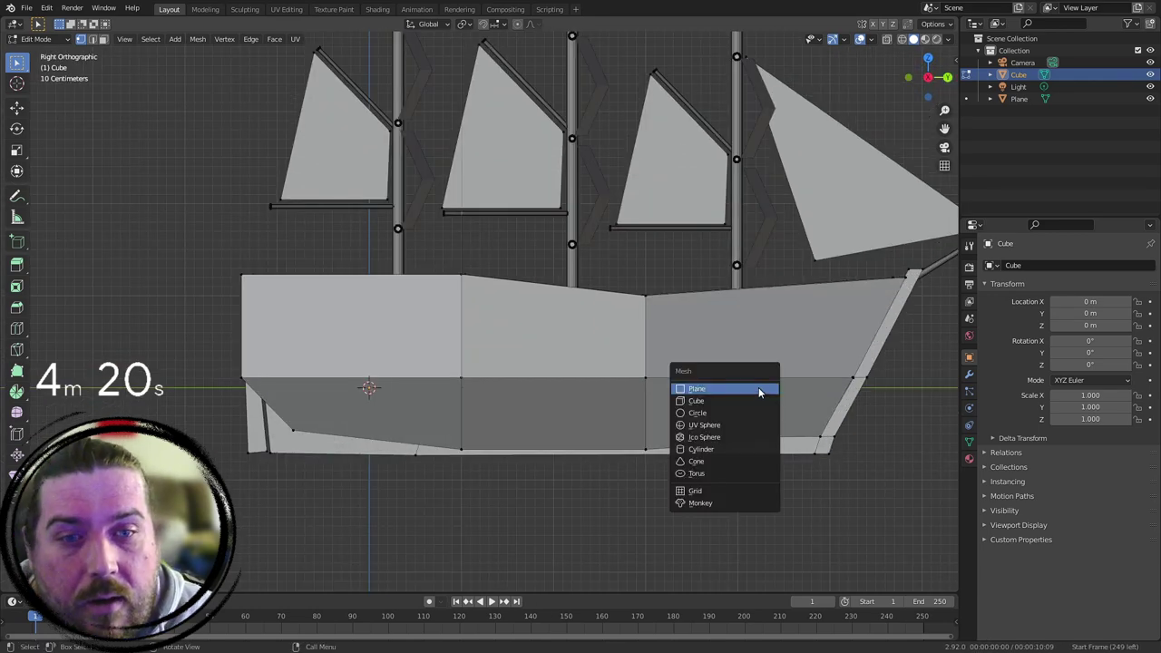
left_click(760, 392)
scroll(301, 376, "down", 4)
middle_click_drag(300, 376, 527, 367, "shift")
key("KP_7")
key("KP_3")
key("KP_1")
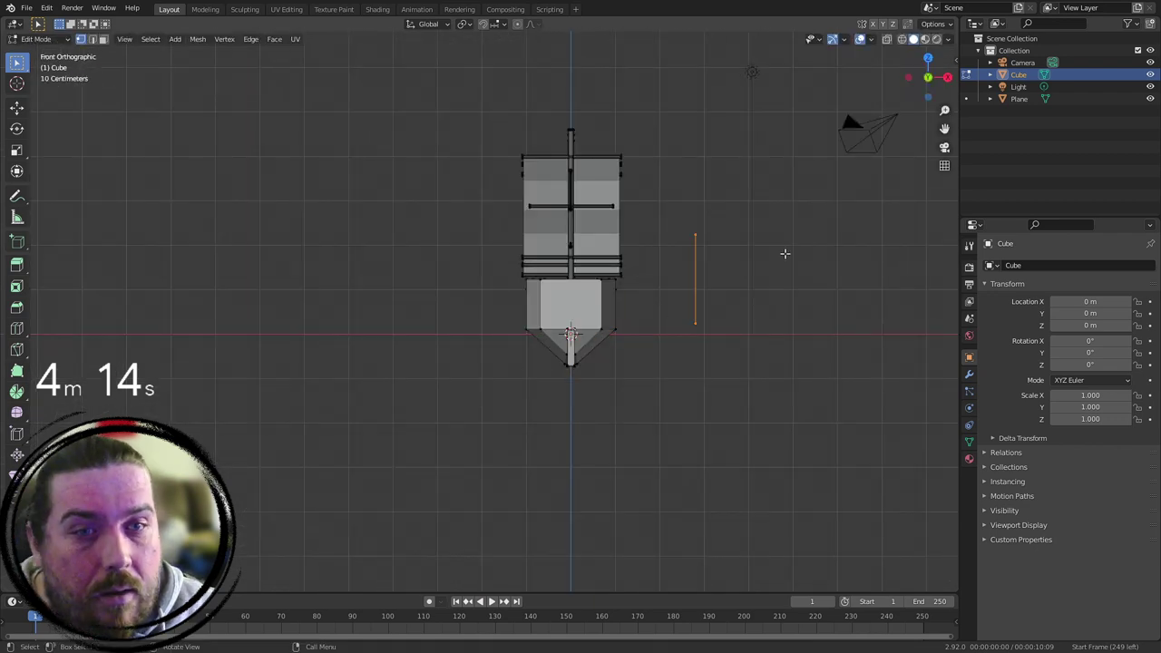
key("KP_3")
scroll(769, 250, "up", 4)
middle_click_drag(712, 219, 596, 278, "shift")
scroll(608, 274, "up", 4)
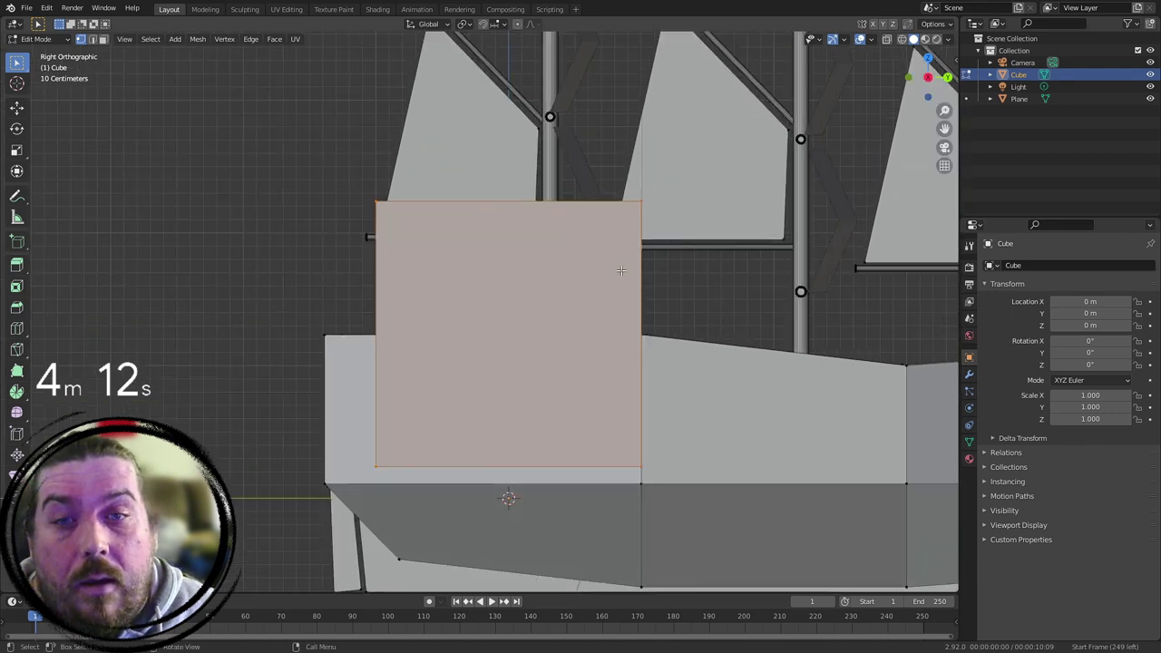
scroll(542, 246, "down", 3)
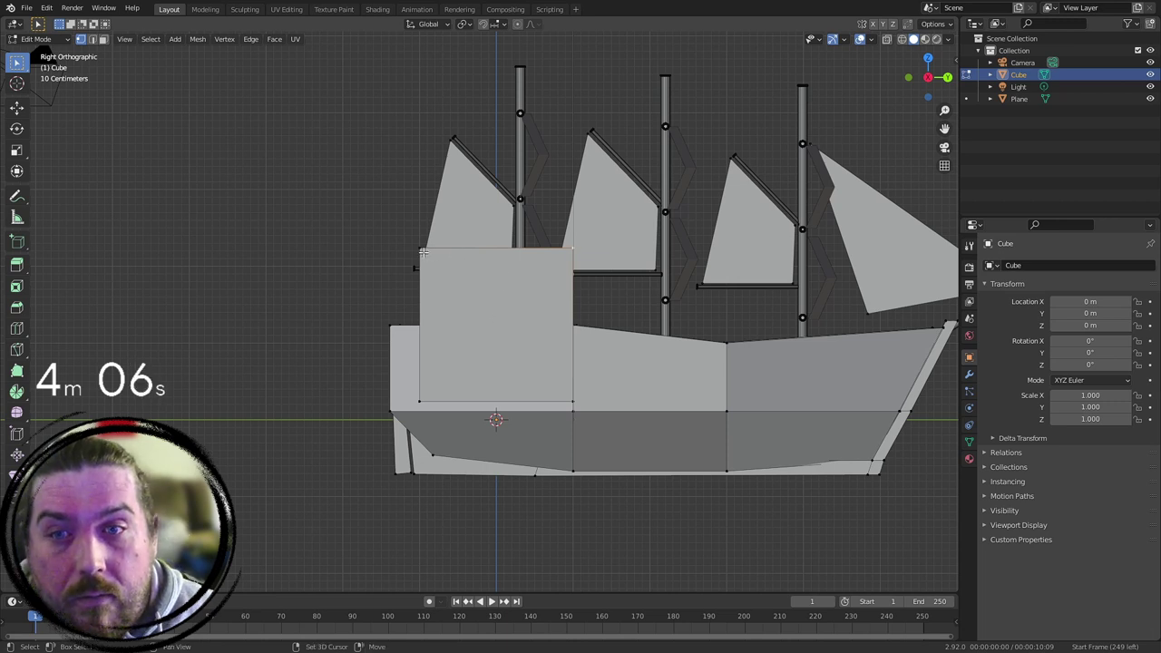
Step: Narrow the plane's top edge into a taper and raise the plane until its base meets the hull's upper edge
key("s")
left_click(576, 367)
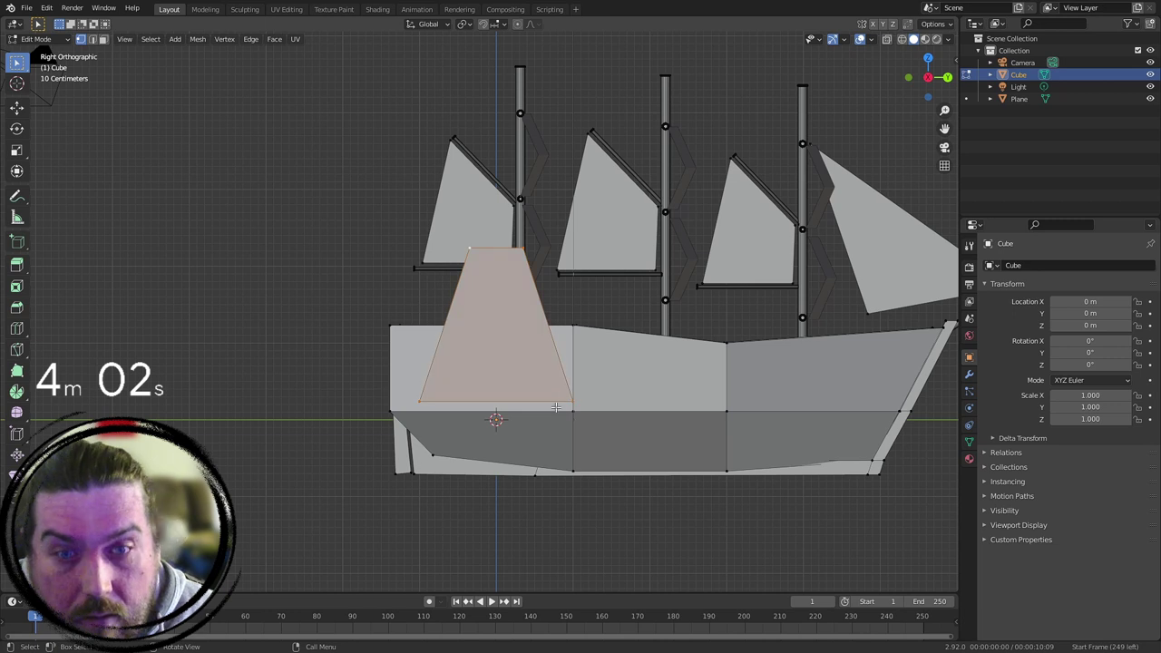
key("g")
left_click(591, 330)
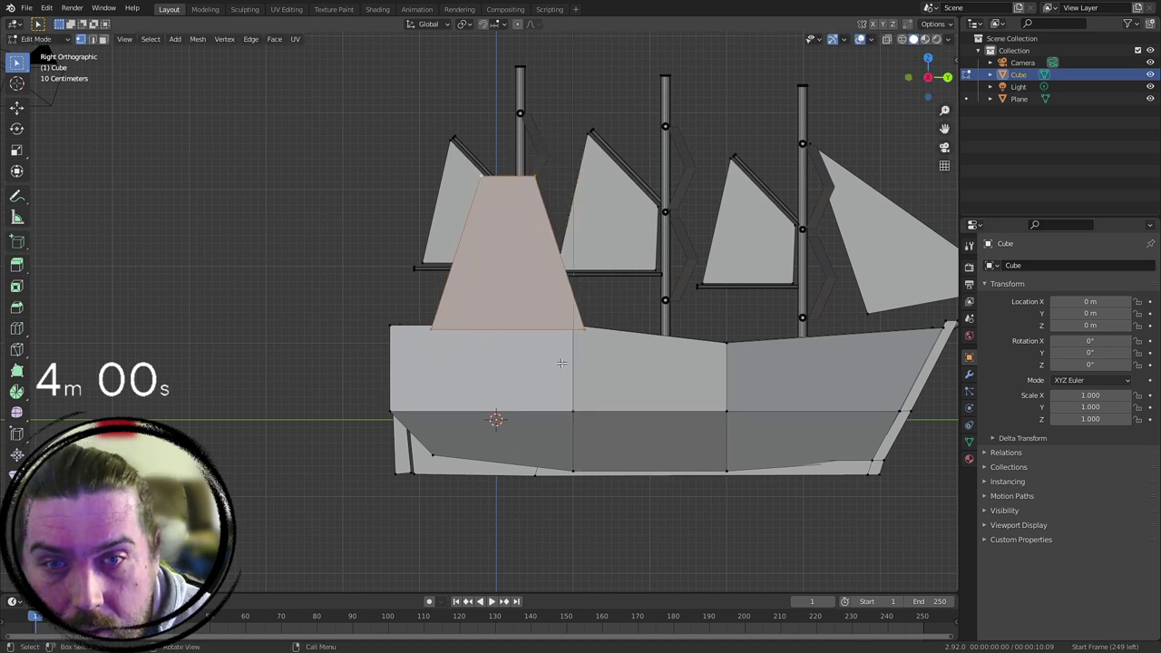
Step: Shrink the tapered plane and place it on the hull's side edge next to the aft mast
left_click(586, 332)
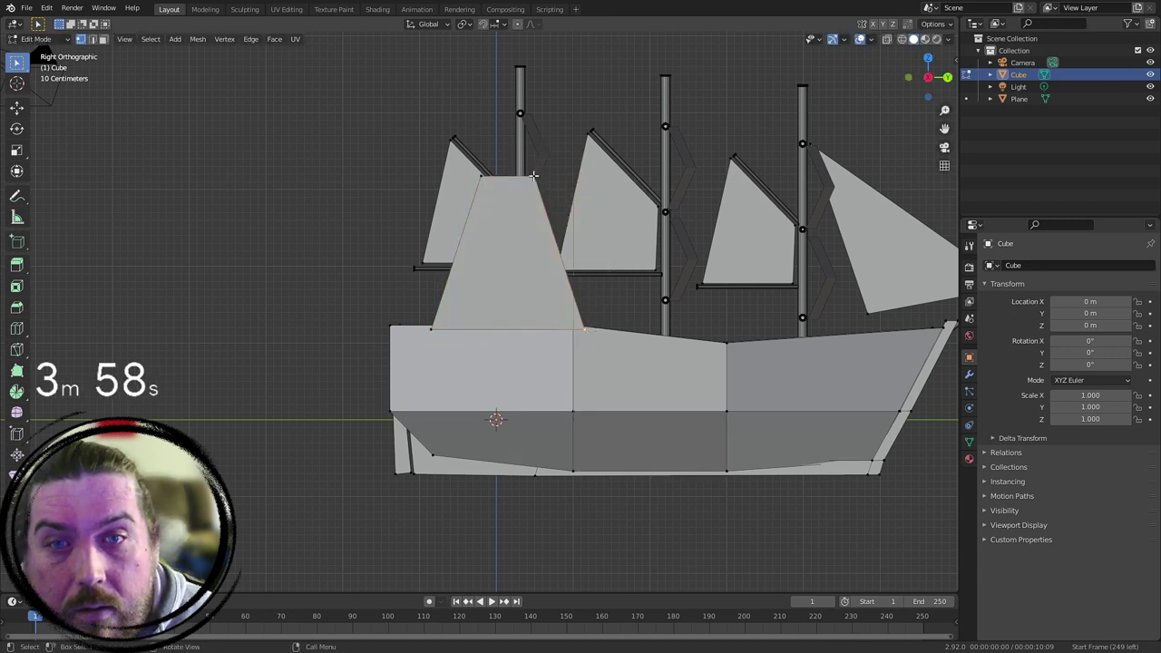
key("a")
key("alt+a")
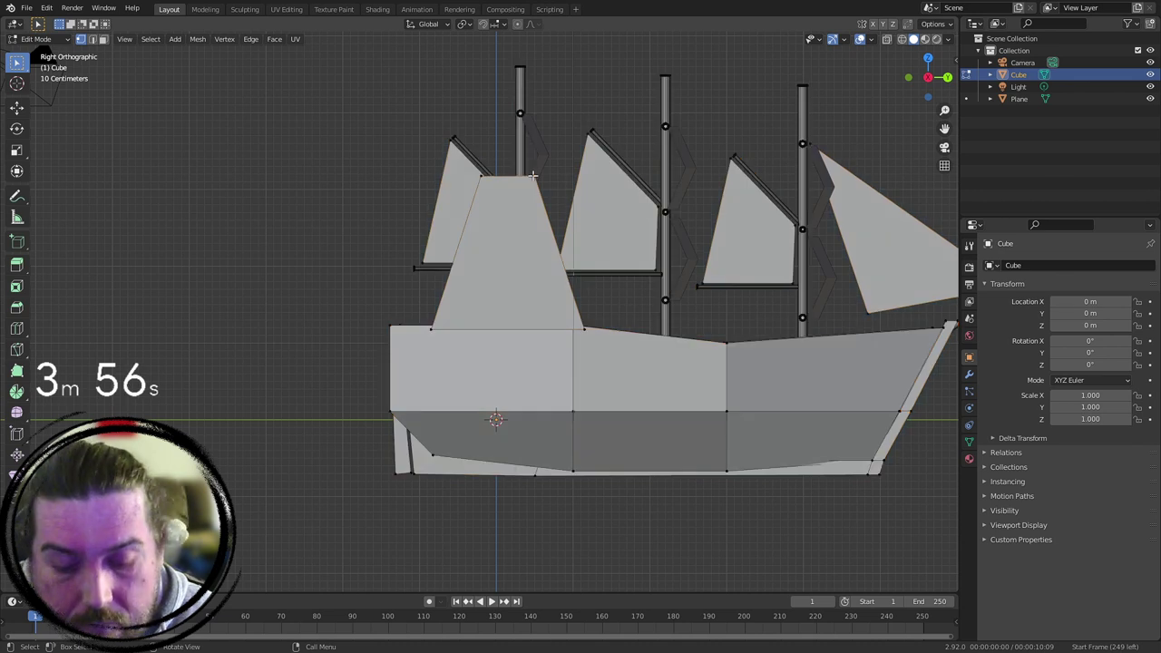
key("g")
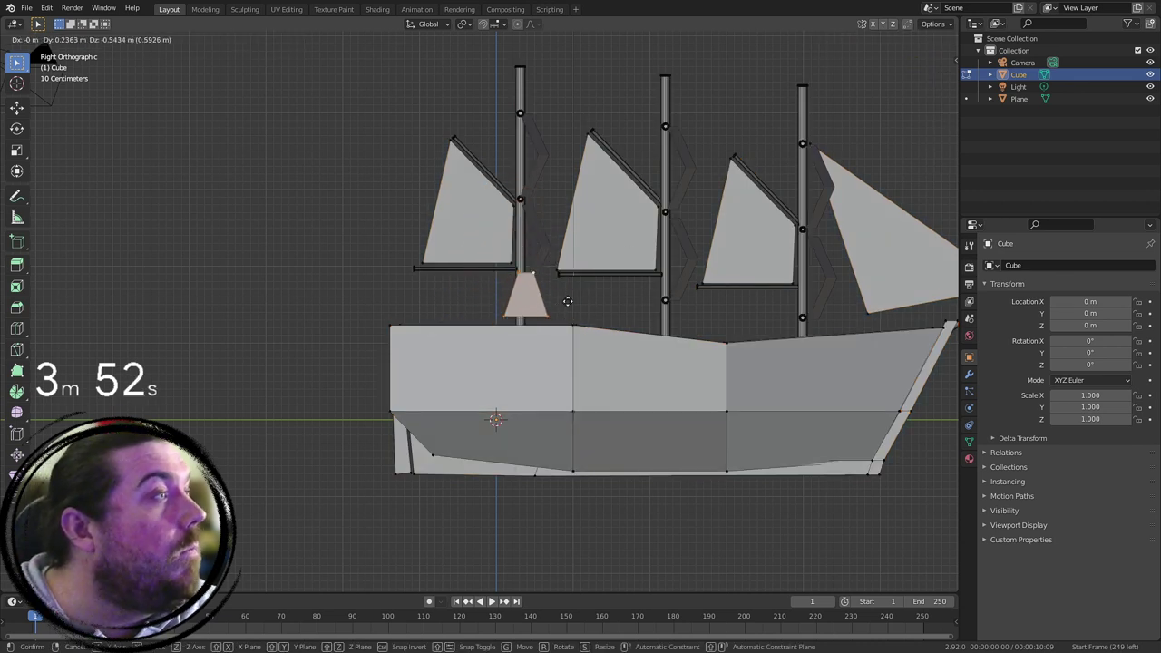
left_click(555, 314)
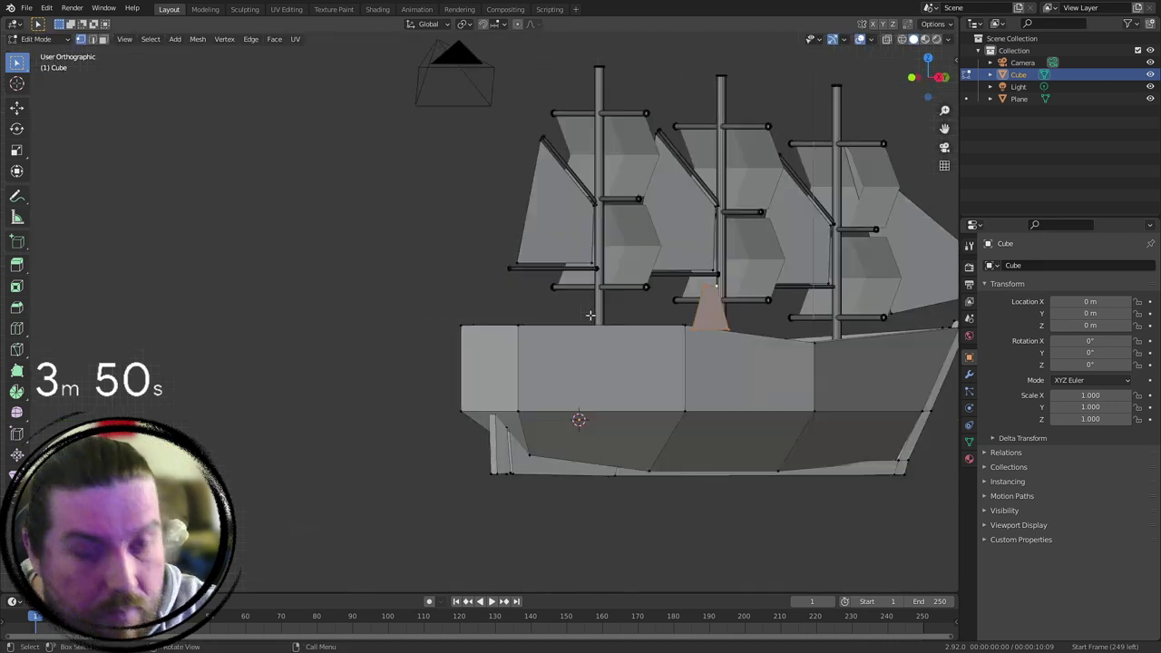
key("KP_1")
key("g")
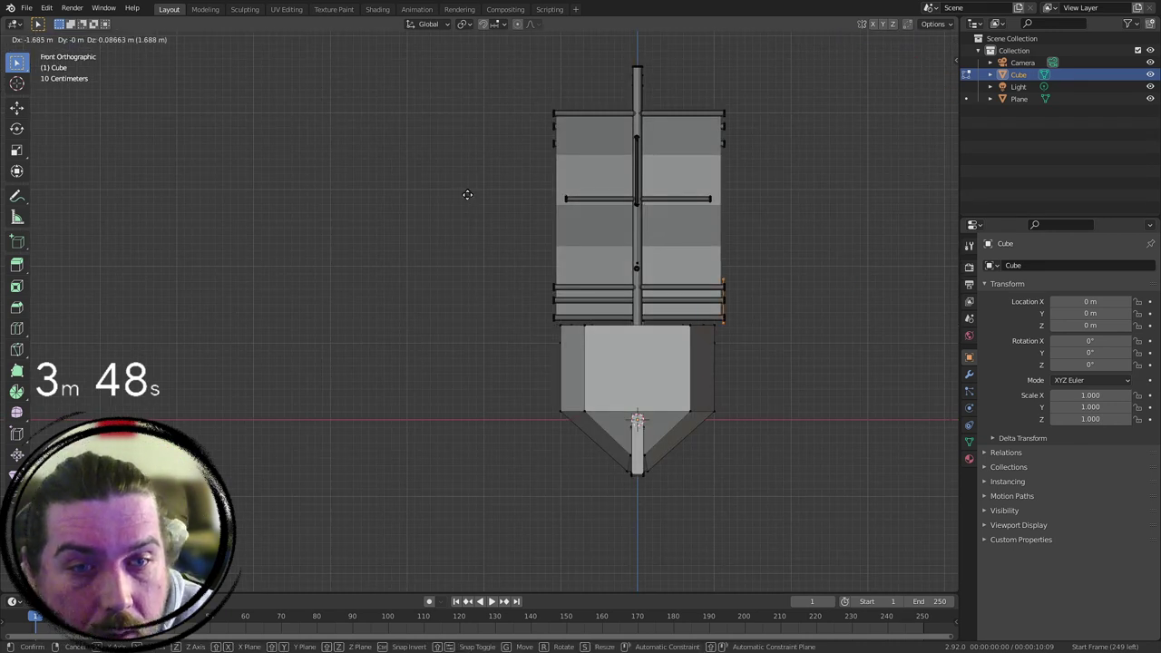
left_click(459, 199)
Step: Move the tapered plane's top edge up and inward to the aft mast so it slopes like a shroud
key("KP_3")
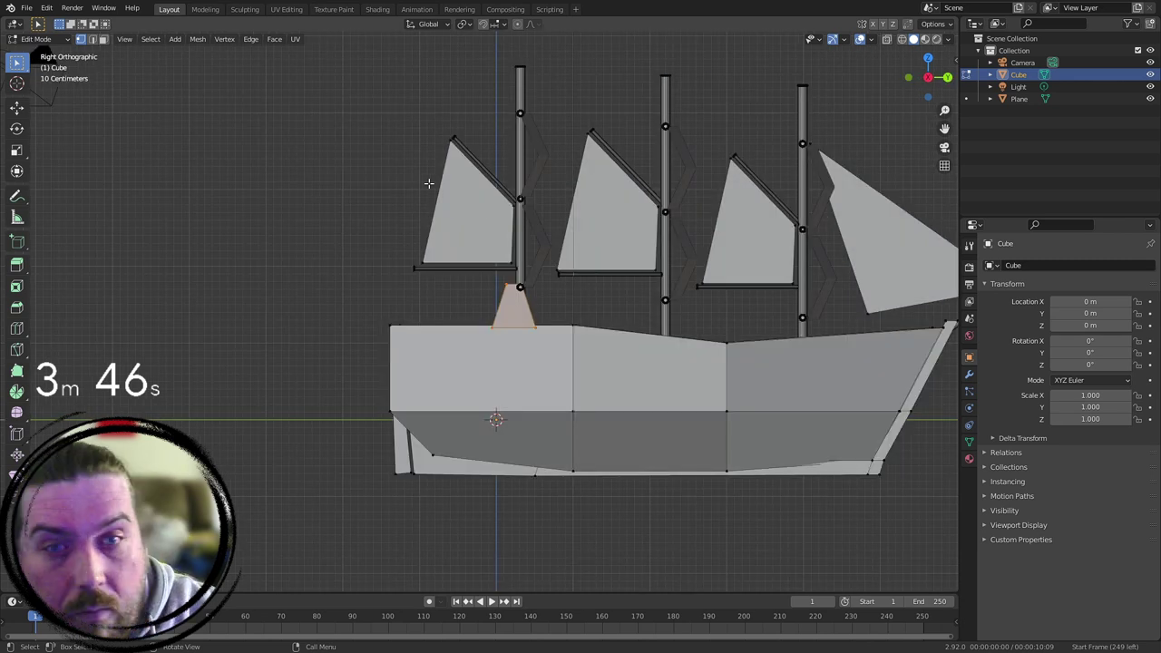
scroll(478, 260, "up", 4)
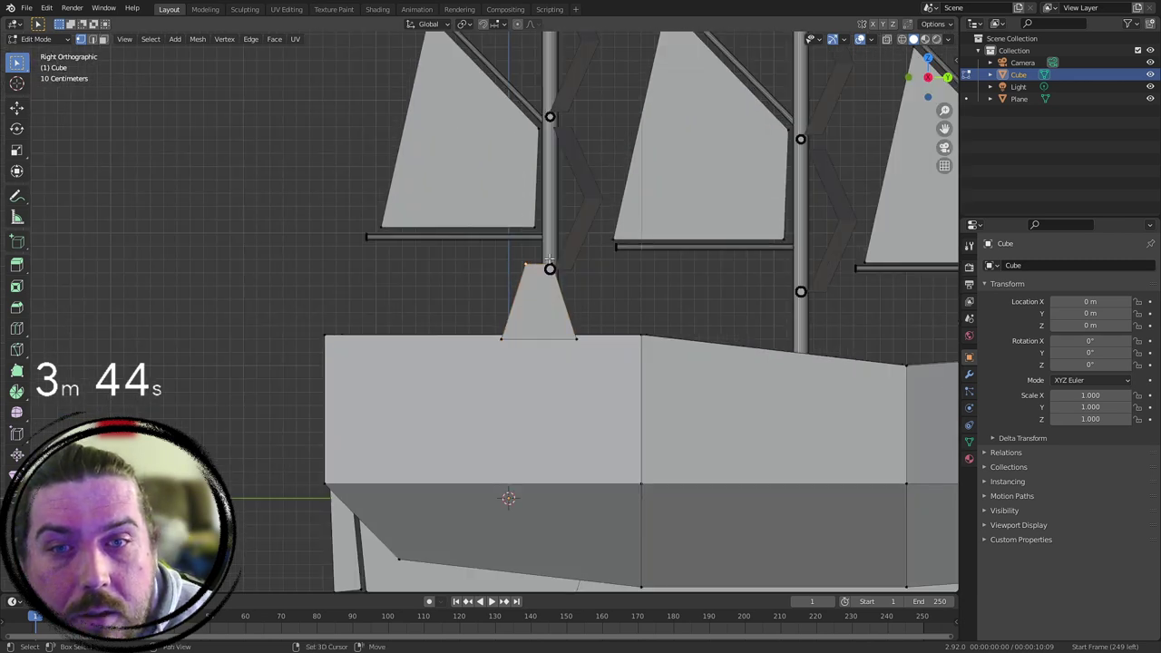
key("KP_1")
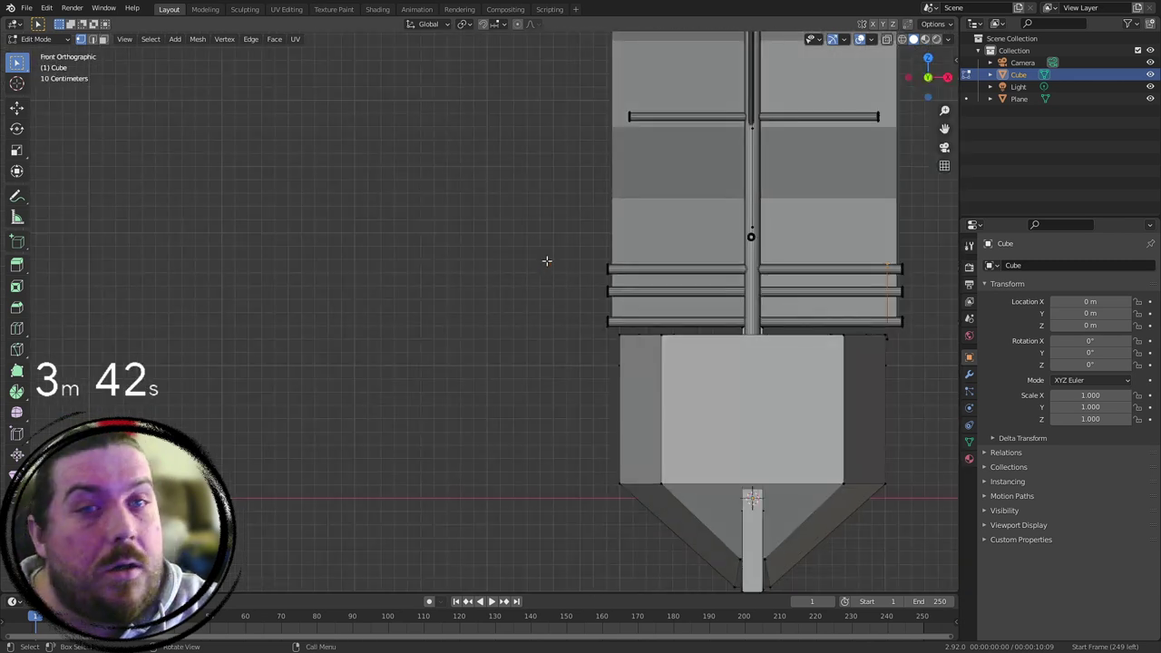
scroll(547, 261, "down", 2)
key("g")
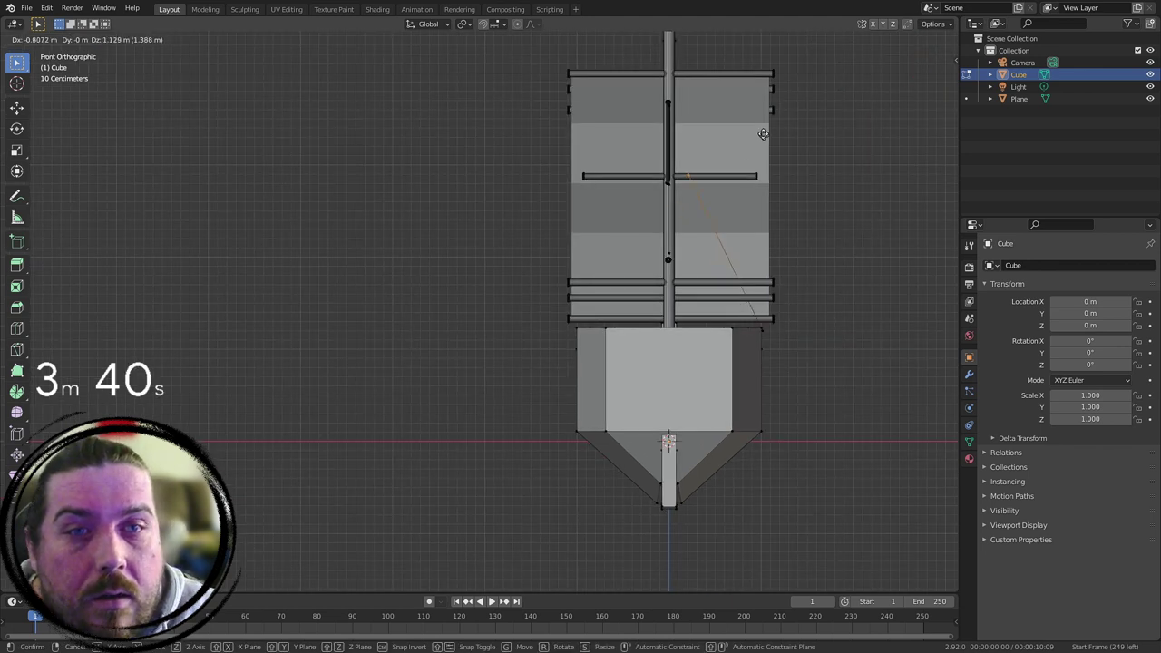
left_click(751, 127)
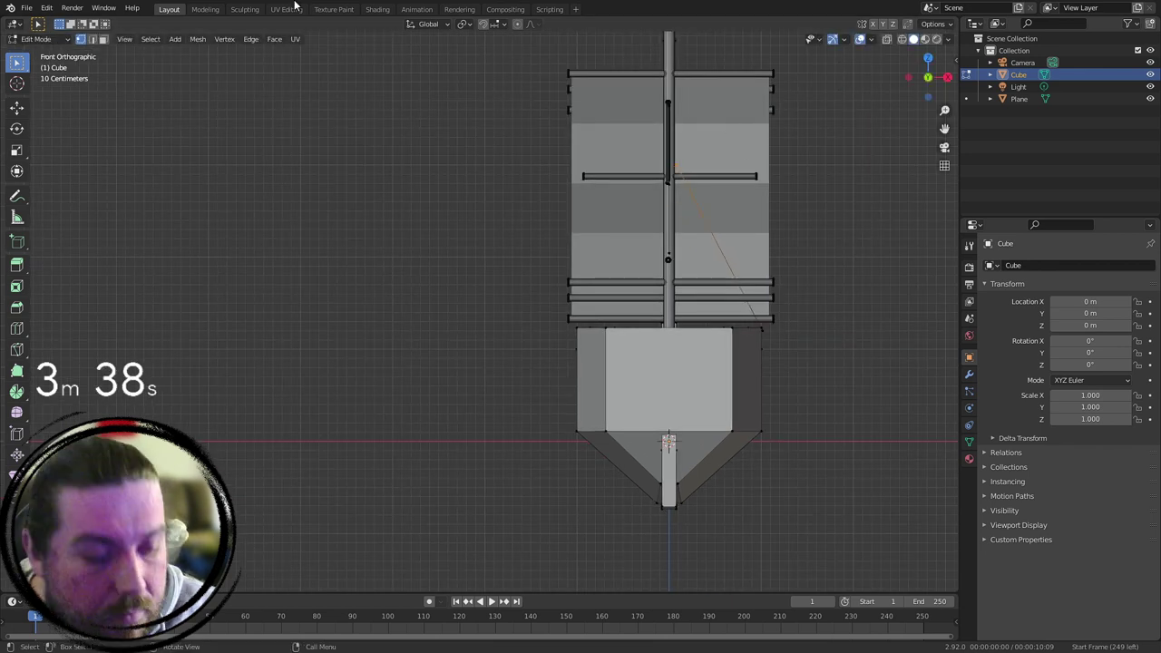
Step: Subdivide the sloping shroud plane repeatedly into an 8 by 8 grid
middle_click_drag(468, 332, 414, 353)
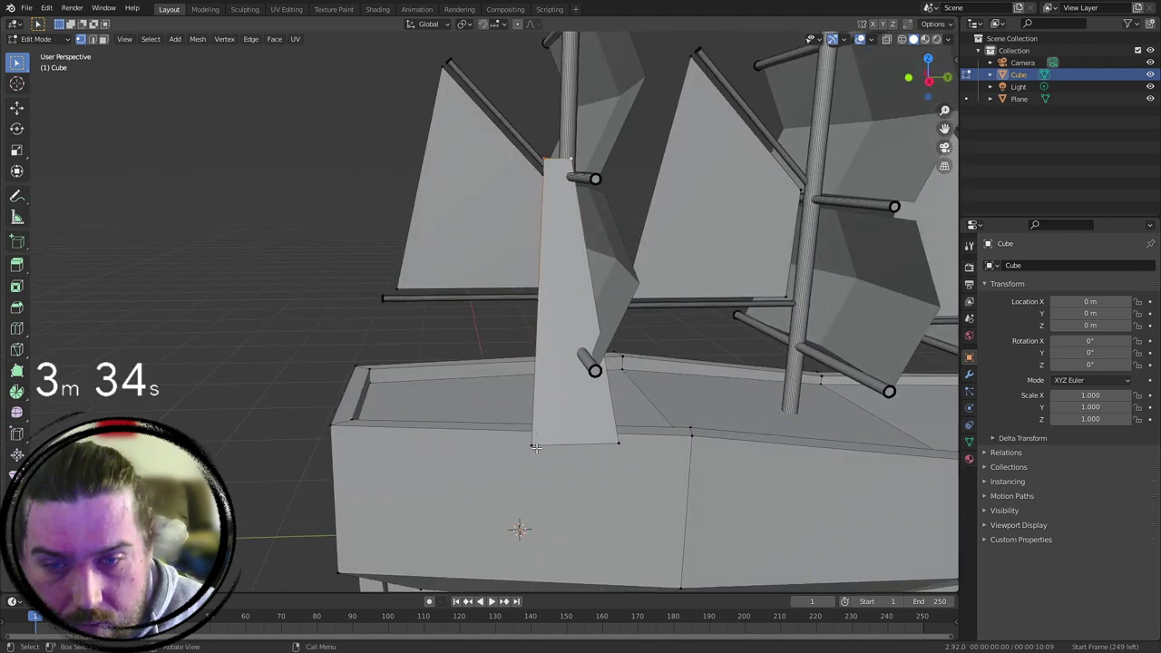
right_click(289, 235)
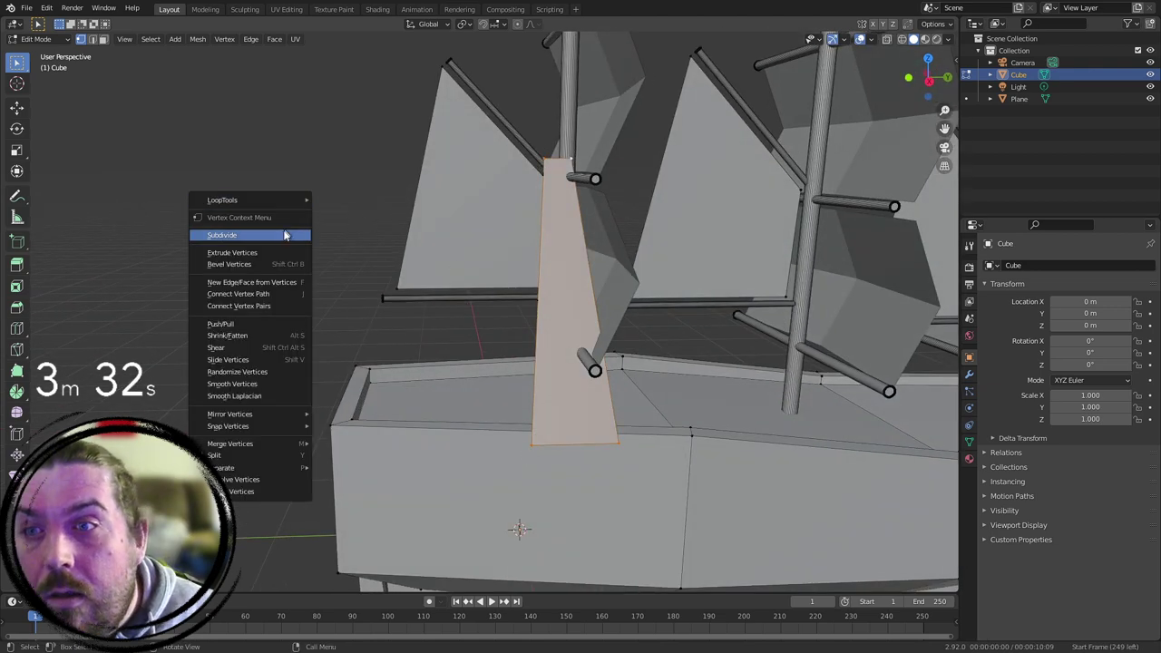
key("Escape")
right_click(281, 231)
left_click(280, 233)
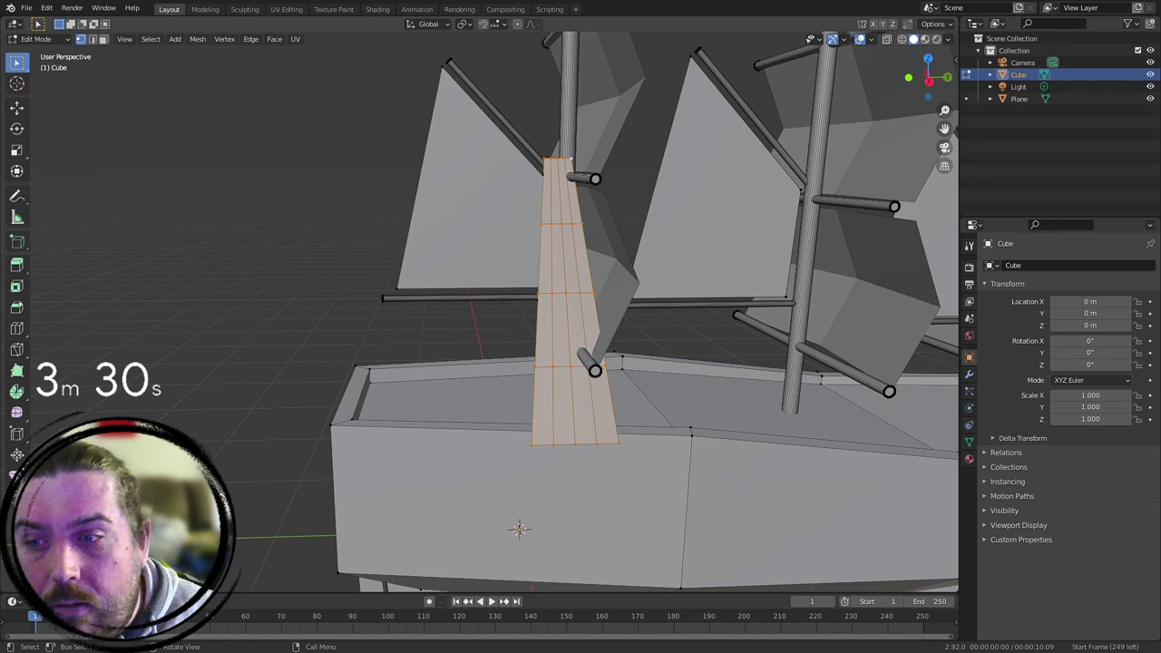
key("shift+r")
key("shift+r")
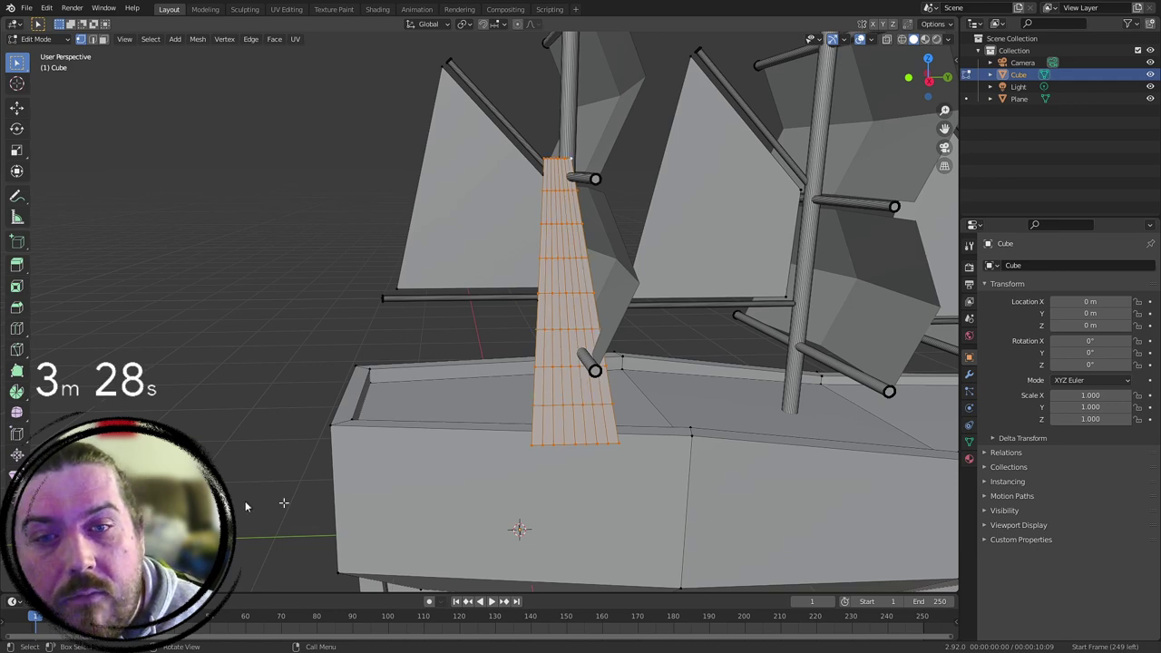
Step: Separate the subdivided shroud into its own object and select it in Object Mode
scroll(545, 502, "down", 6)
key("p")
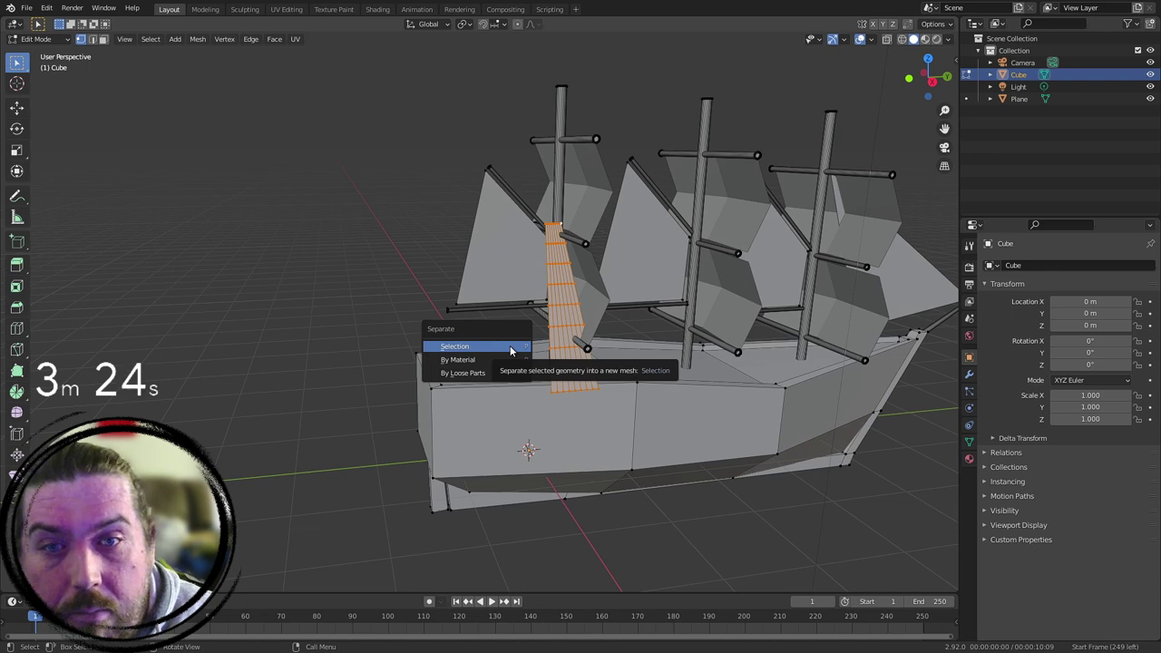
left_click(510, 351)
key("Tab")
left_click(557, 320)
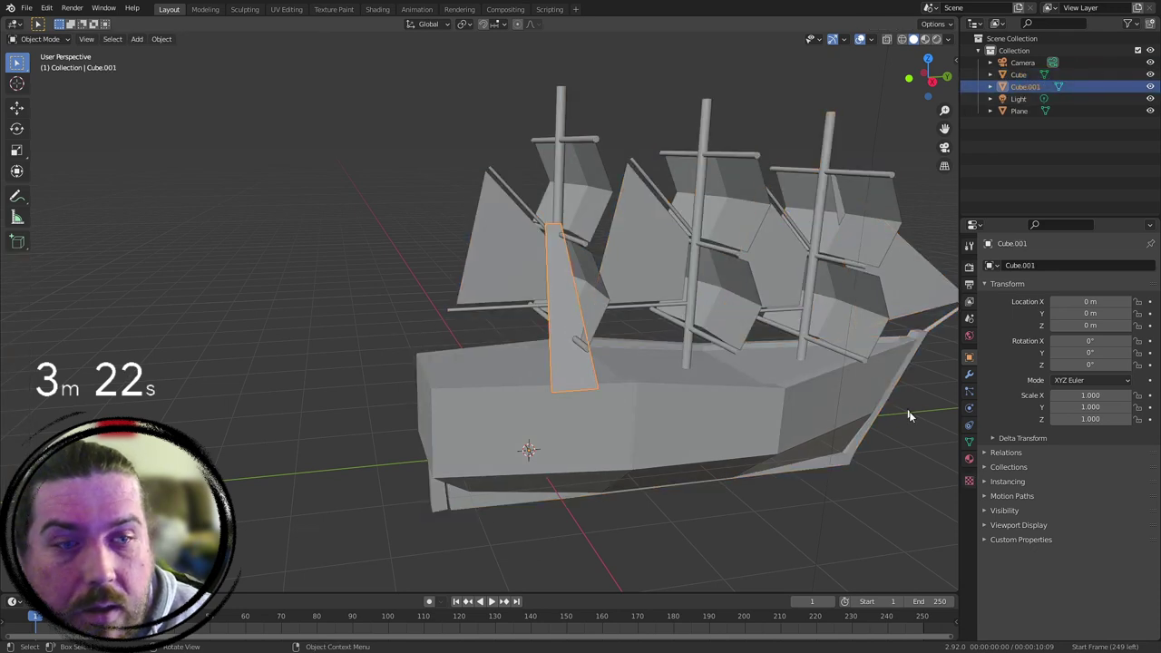
Step: Add a Wireframe modifier to the shroud to turn it into a rope net
left_click(969, 373)
left_click(1100, 266)
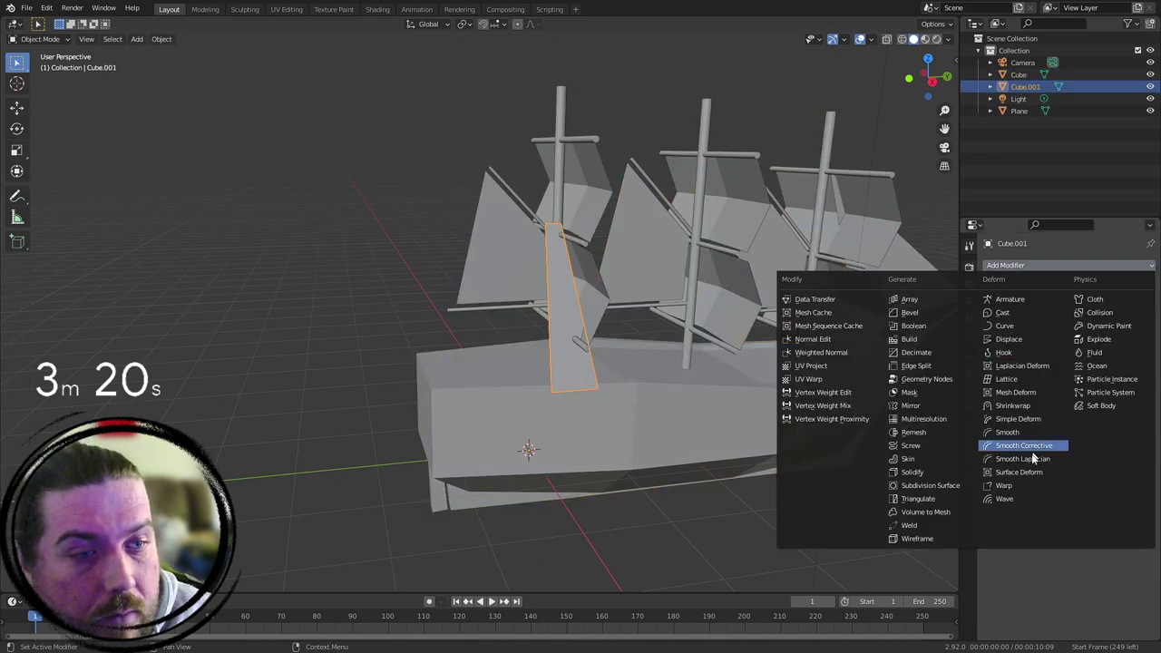
left_click(938, 542)
middle_click_drag(626, 294, 637, 118)
scroll(662, 365, "up", 5)
scroll(703, 283, "down", 5)
middle_click_drag(701, 279, 502, 269)
Step: Select the rope net and shift it slightly forward to line up with the aft mast
left_click(508, 302)
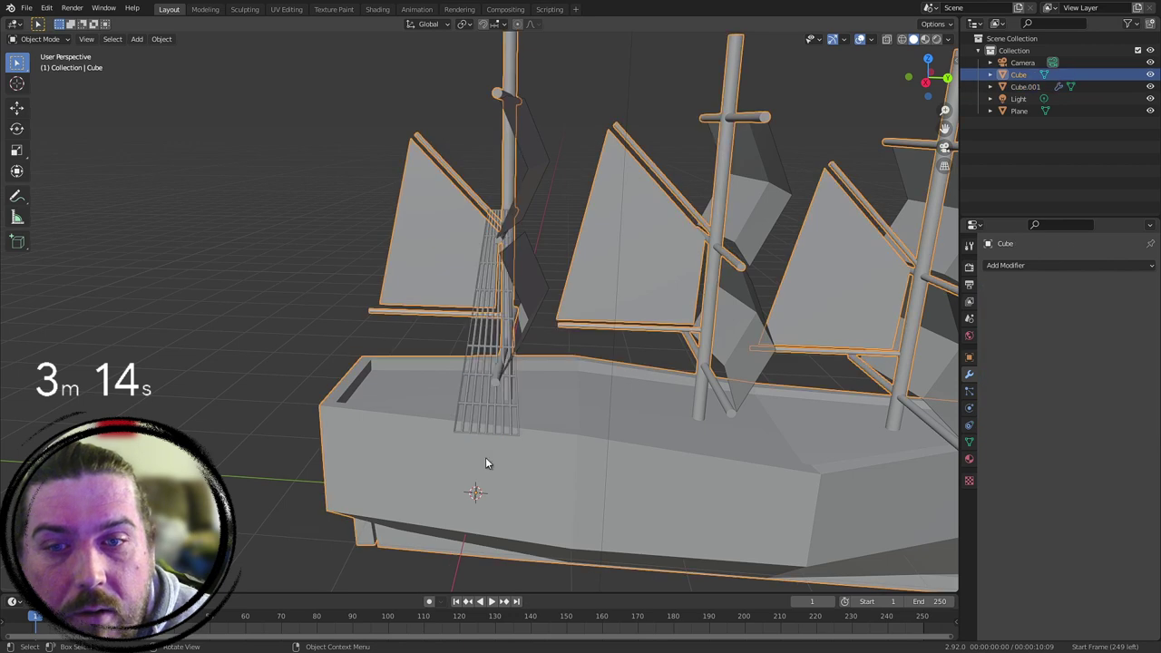
left_click(497, 406)
key("KP_3")
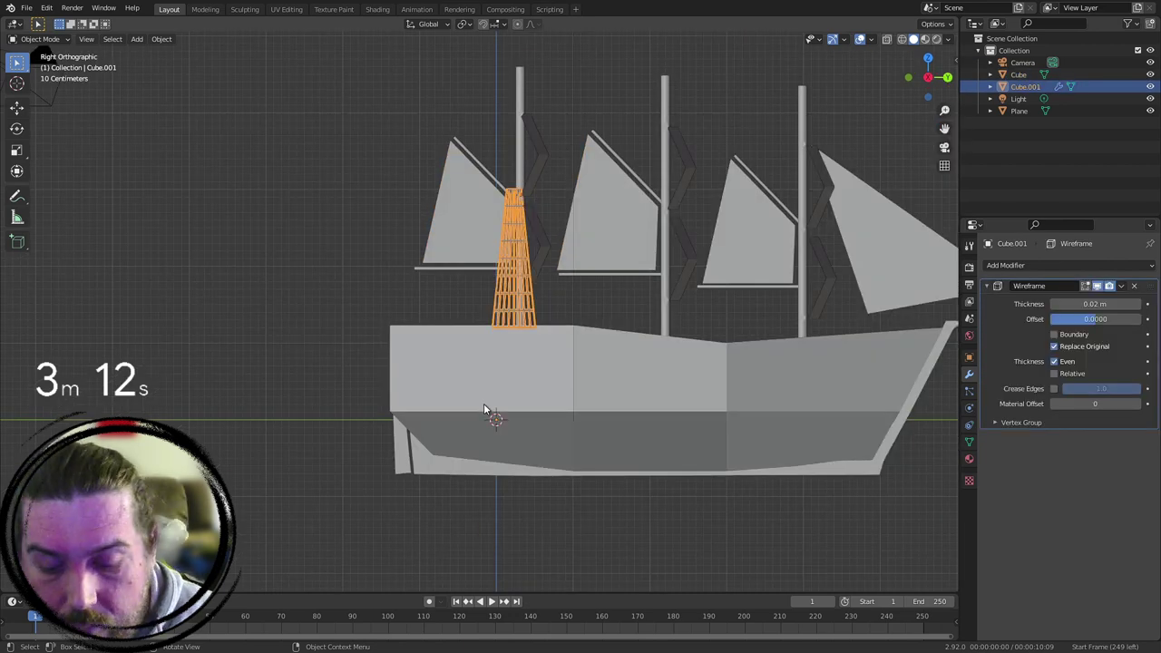
key("g")
key("x")
right_click(567, 273)
key("Tab")
key("Tab")
Step: Duplicate the rope net to the middle mast and the fore mast, lowering the copies toward the deck edge
key("shift+d")
left_click(753, 300)
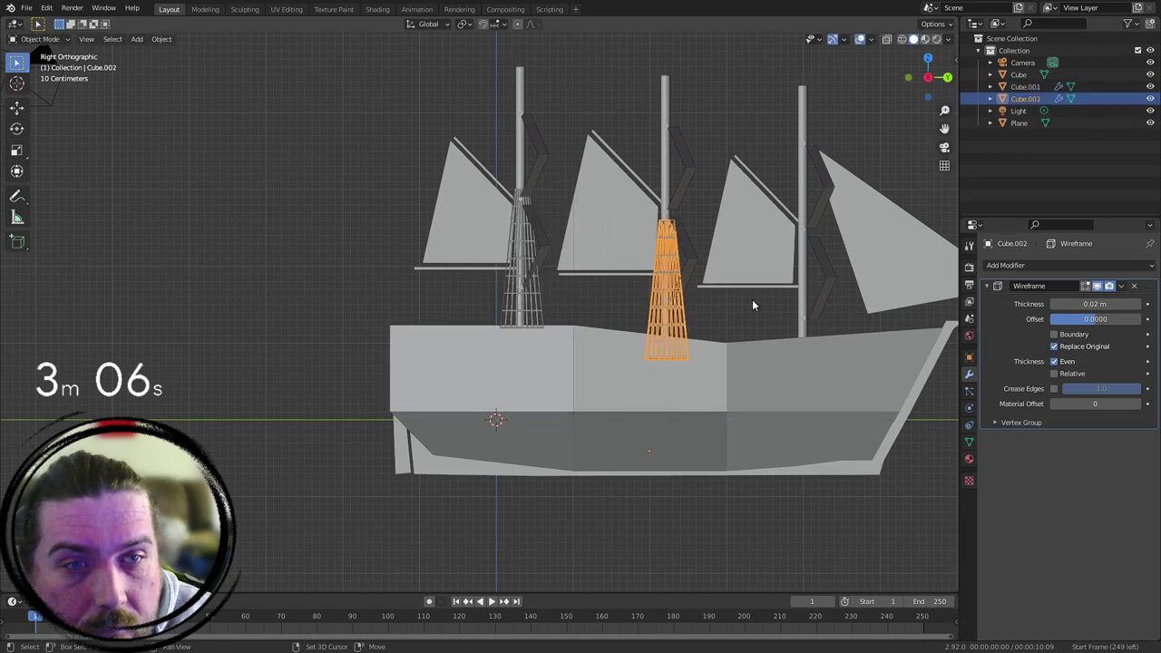
key("shift+d")
left_click(801, 328)
middle_click_drag(800, 328, 510, 289)
Step: Delete the vertices of the fore mast's rope net that extend below the deck edge
key("Tab")
key("shift+z")
key("shift+z")
key("shift+z")
left_click_drag(508, 408, 705, 560)
key("x")
left_click(697, 509)
key("alt+z")
left_click_drag(485, 402, 704, 460)
key("x")
left_click(704, 460)
key("x")
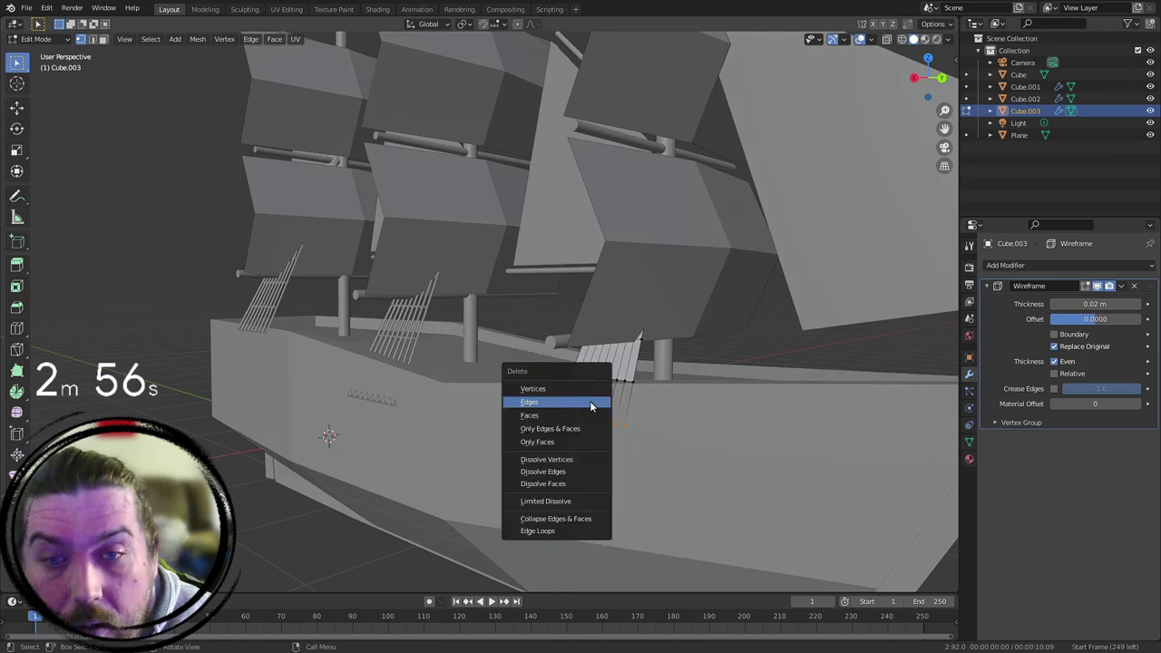
left_click(601, 390)
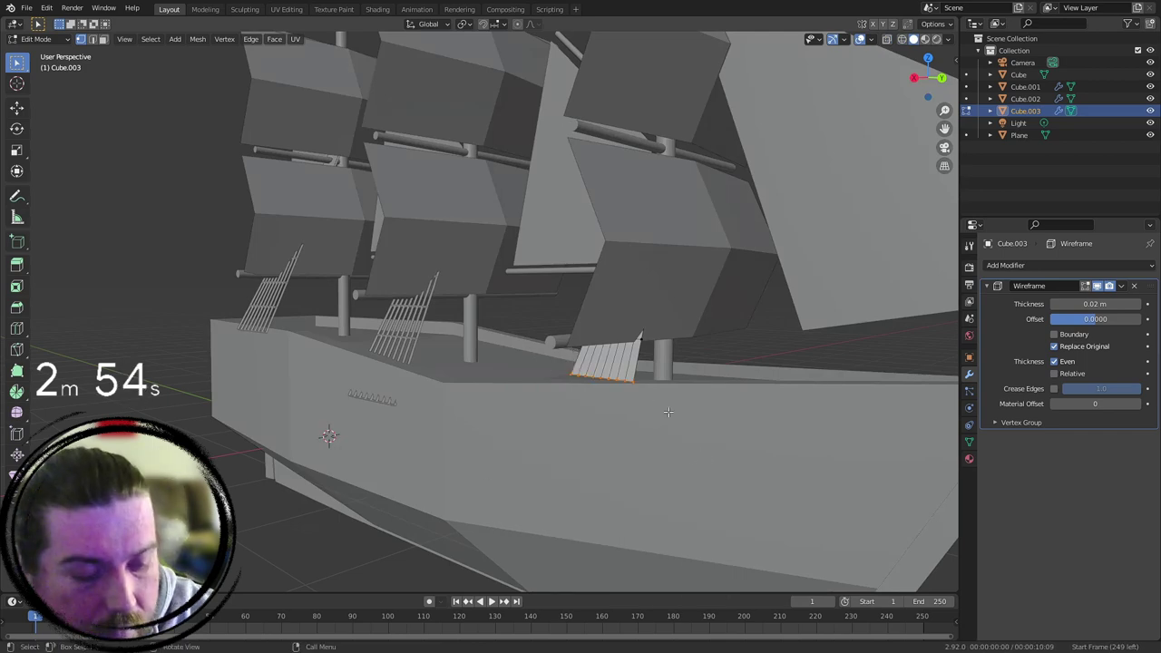
Step: Adjust the height of the fore net's bottom row in side view to meet the deck edge, and return to Object Mode
key("KP_3")
scroll(842, 243, "up", 2)
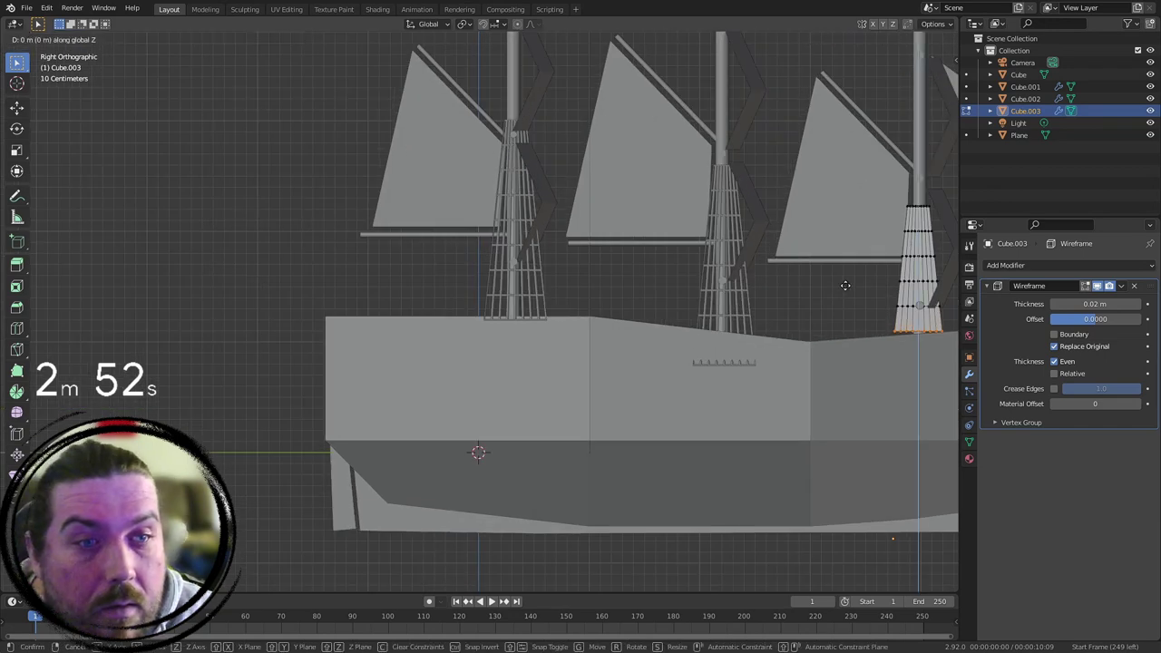
key("Tab")
Step: Delete the lower rows of vertices on the middle mast's rope net that extend below the deck edge
left_click(740, 305)
scroll(749, 354, "up", 3)
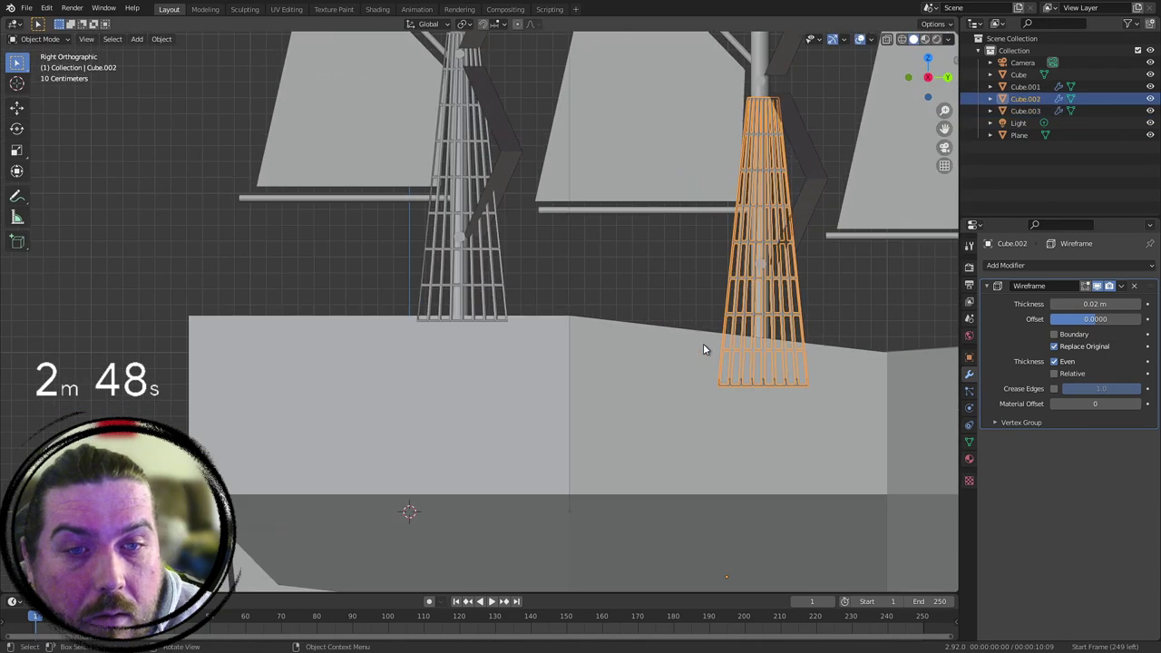
scroll(617, 336, "up", 3)
key("z")
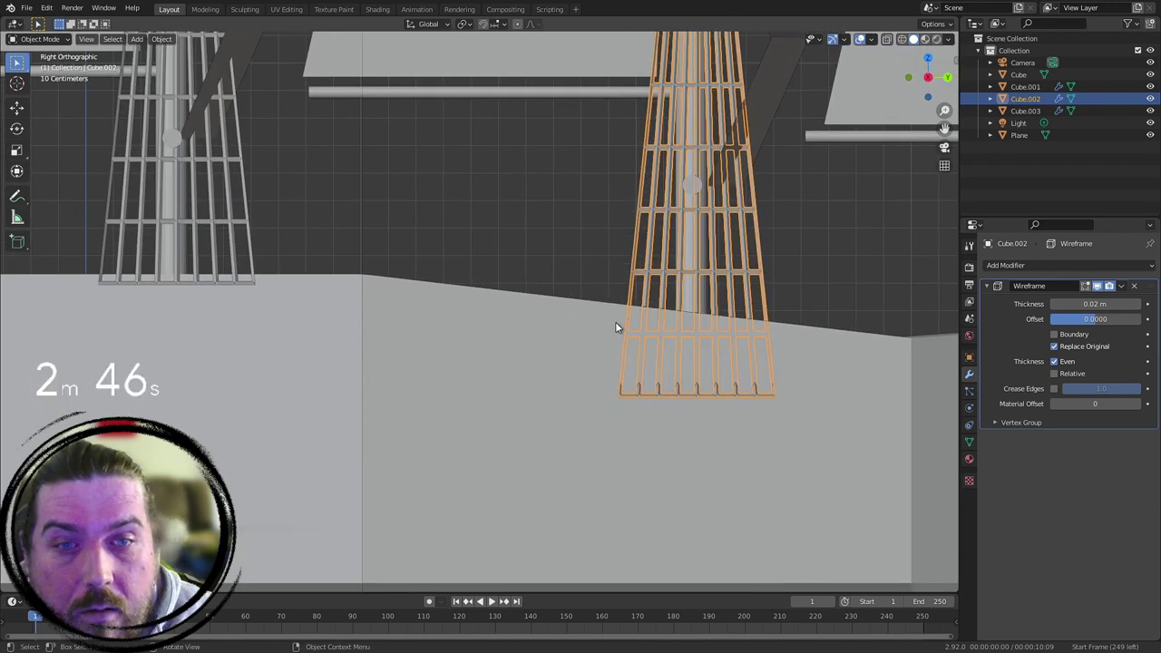
key("Tab")
left_click_drag(577, 364, 675, 407)
key("x")
left_click(766, 396)
key("shift+z")
left_click_drag(591, 311, 897, 363)
key("x")
left_click(899, 363)
Step: Lower the bottom row of the middle mast's rope net to the deck edge and return to Object Mode
left_click_drag(558, 242, 860, 312)
key("g")
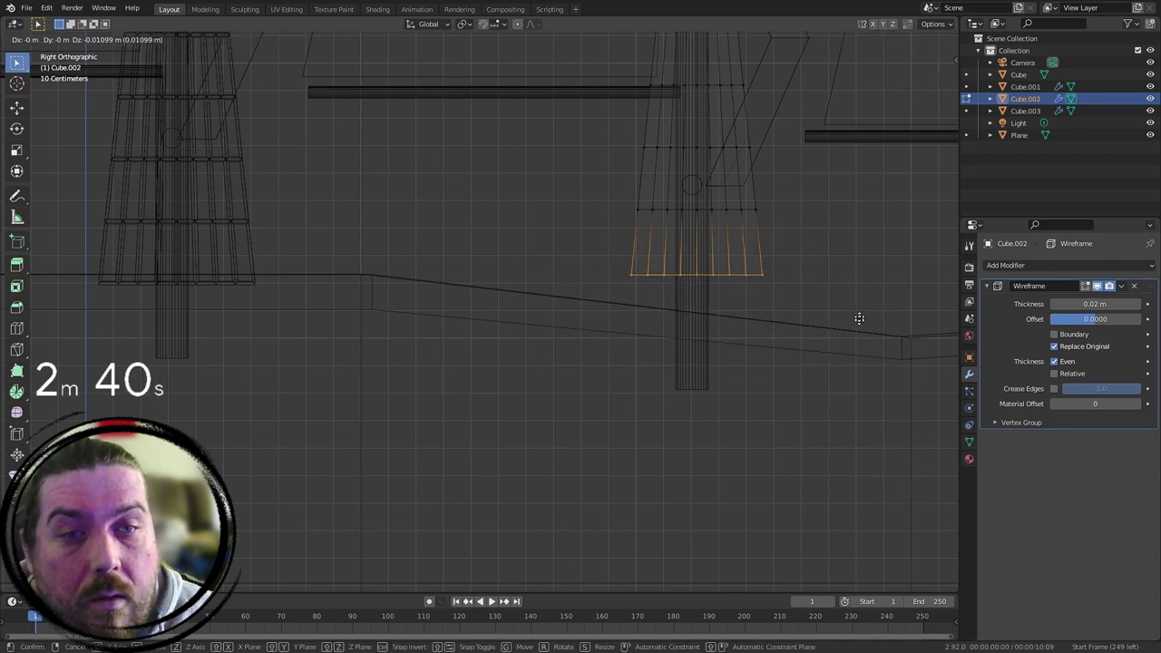
left_click(855, 357)
key("shift+z")
key("Tab")
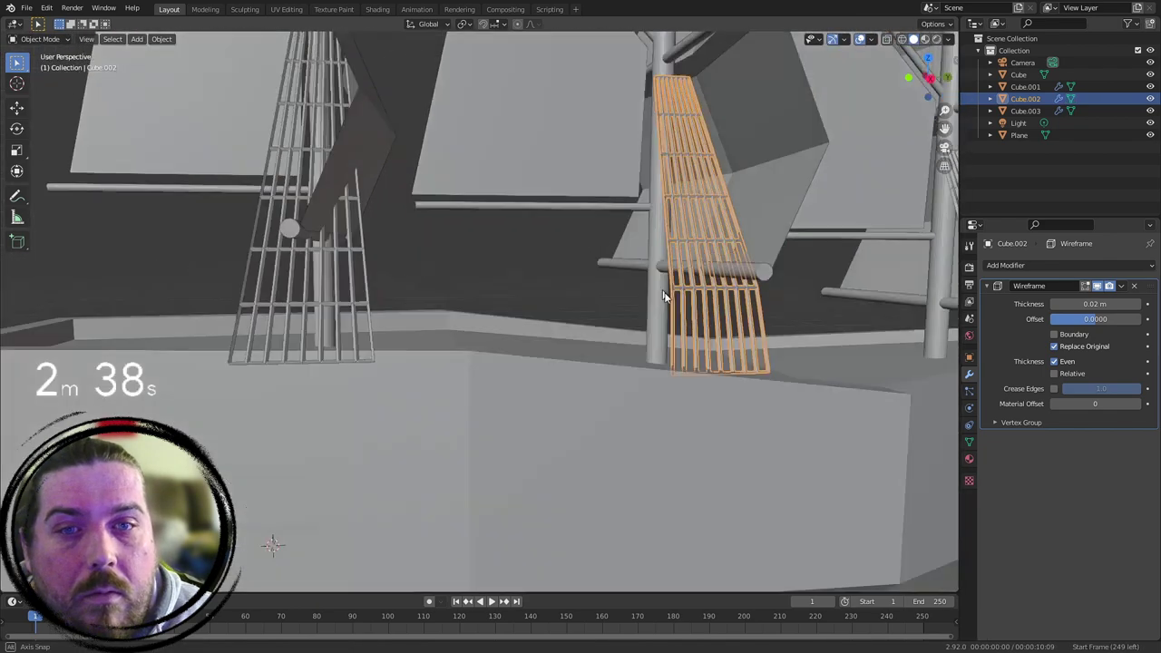
Step: Inspect the whole ship from several angles to check the three rope nets against the hull
scroll(868, 306, "down", 2)
middle_click_drag(633, 266, 668, 300)
scroll(703, 400, "down", 5)
middle_click_drag(811, 487, 782, 470, "shift")
left_click(840, 433)
middle_click_drag(840, 433, 634, 401)
middle_click_drag(627, 323, 601, 404)
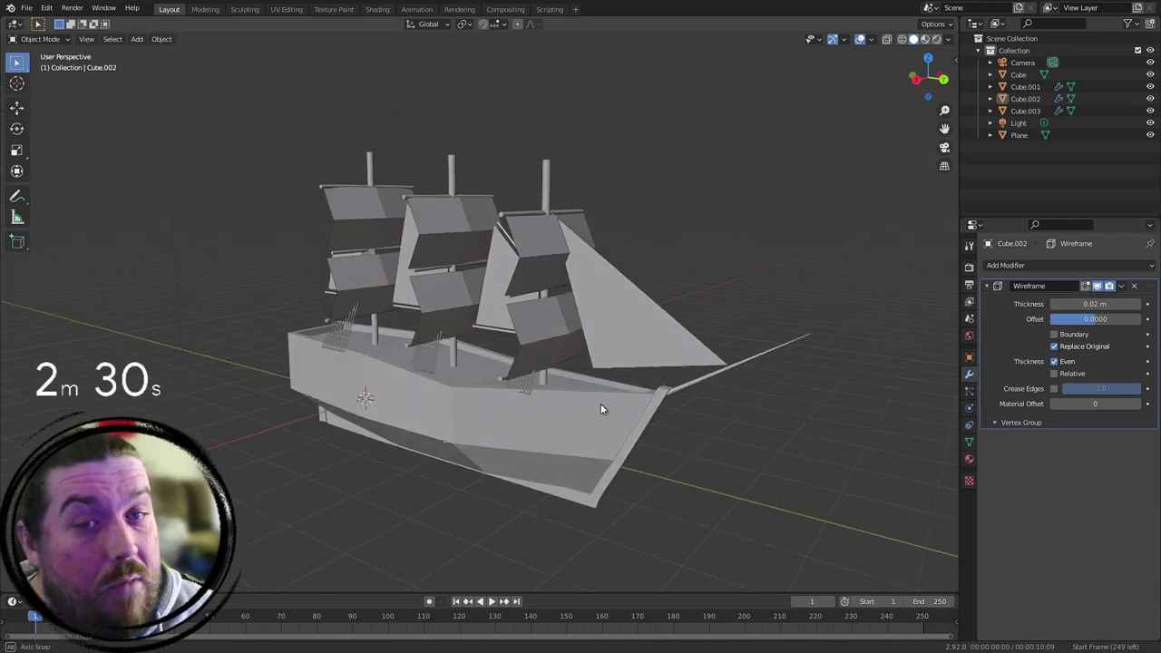
Step: Separate the bow sail and the three gaff sails from the ship mesh into their own object
left_click(586, 434)
middle_click_drag(395, 383, 630, 402)
key("KP_1")
key("KP_3")
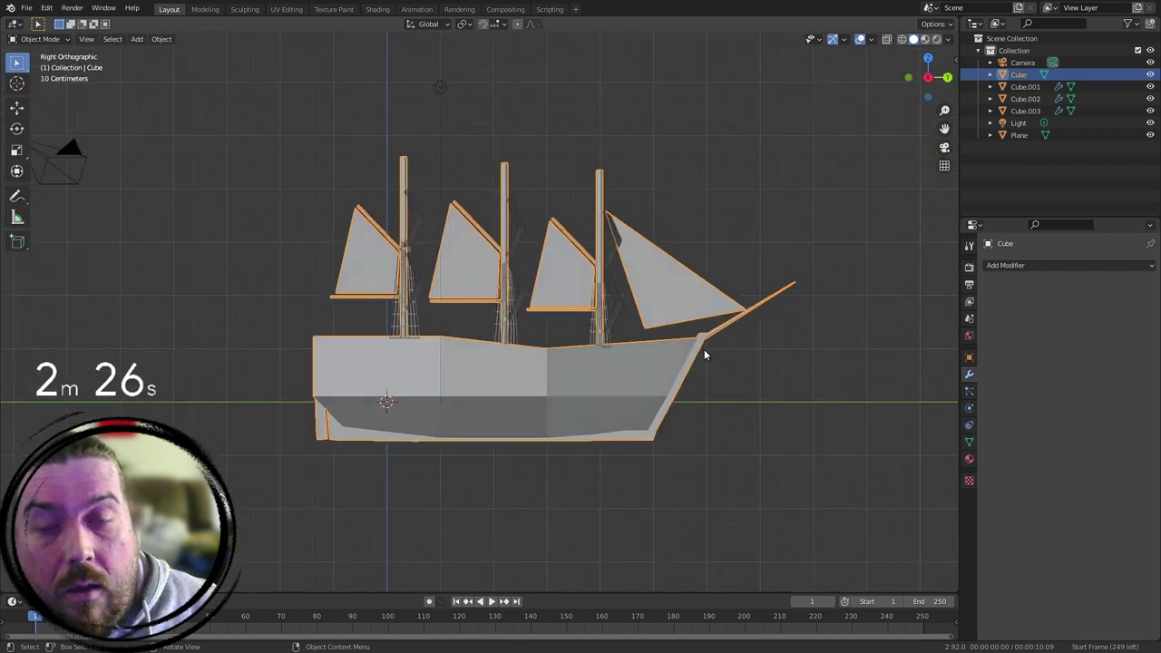
scroll(704, 349, "up", 2)
key("Tab")
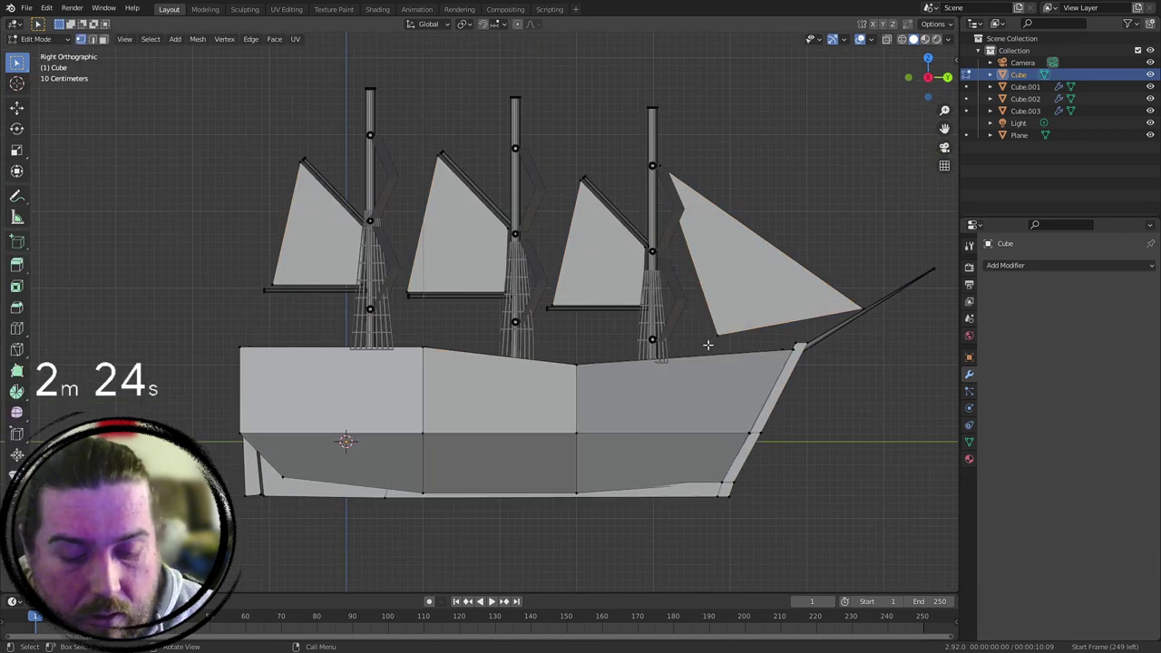
key("l")
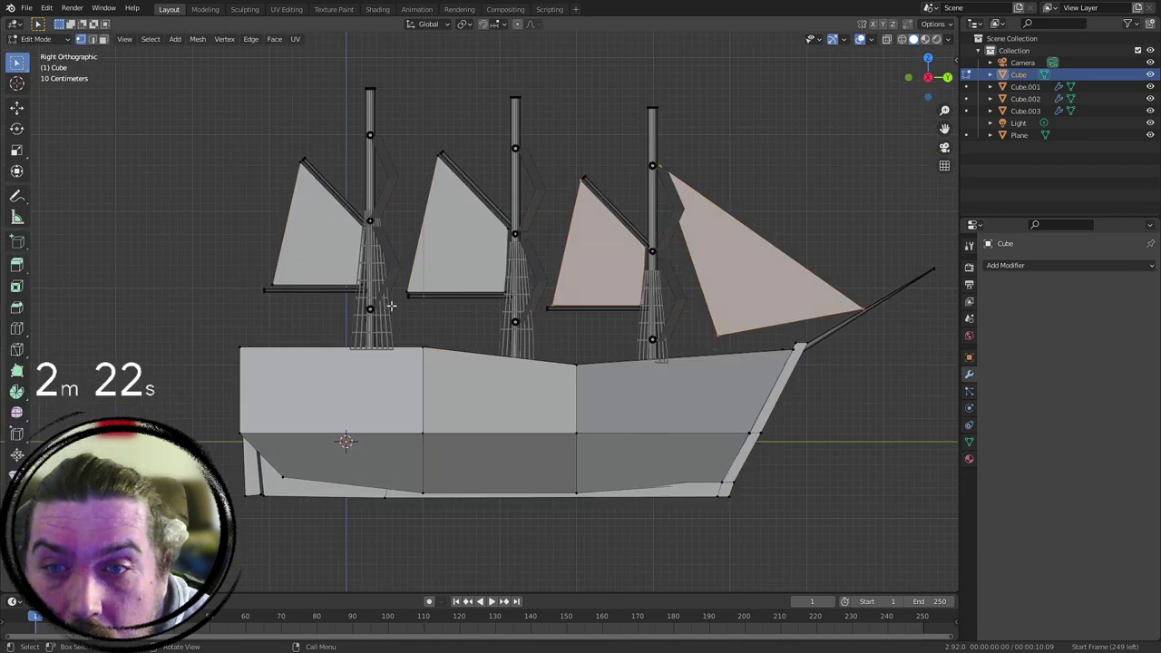
key("l")
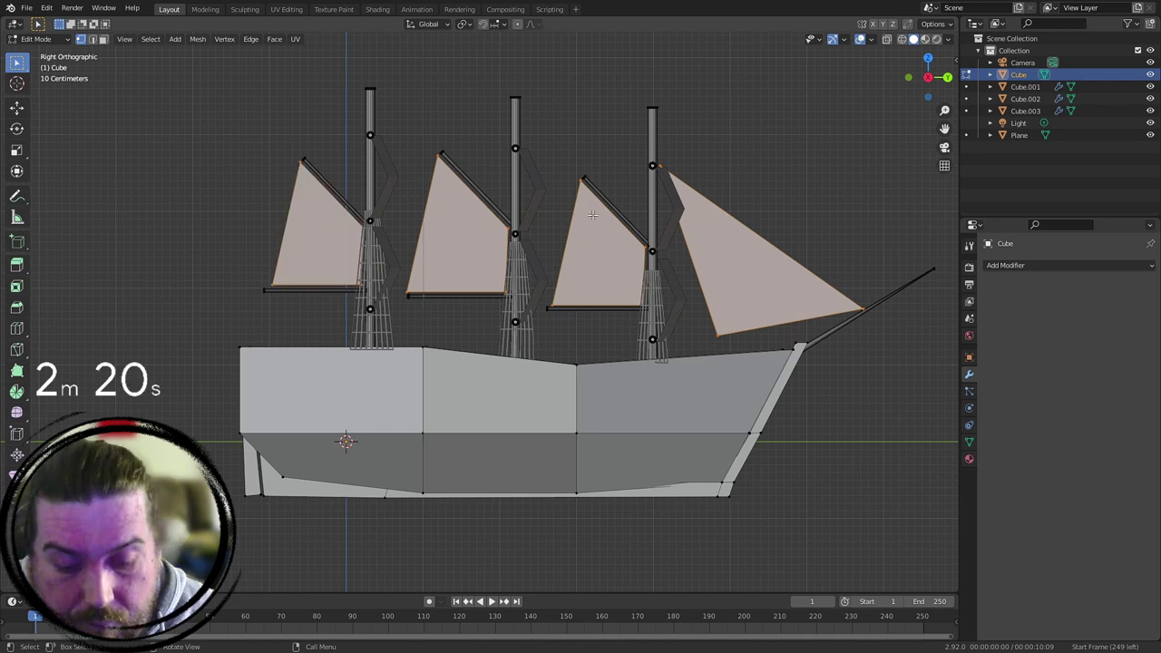
key("p")
right_click(733, 134)
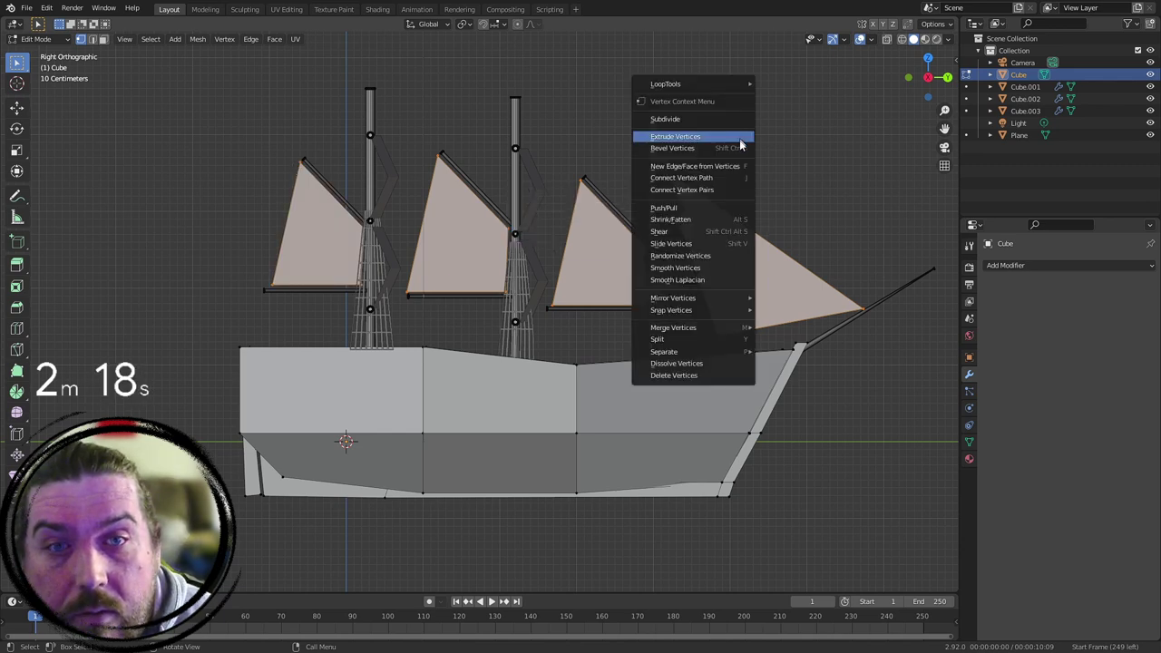
middle_click_drag(686, 154, 711, 172)
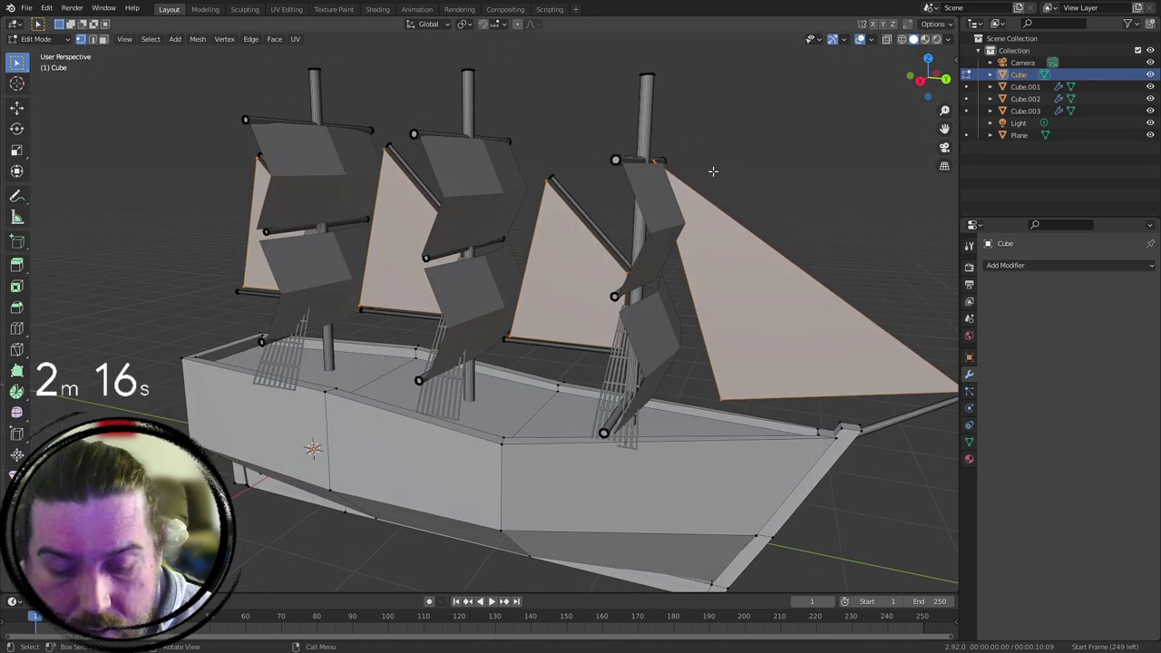
key("p")
left_click(713, 173)
middle_click_drag(713, 173, 629, 183)
key("Tab")
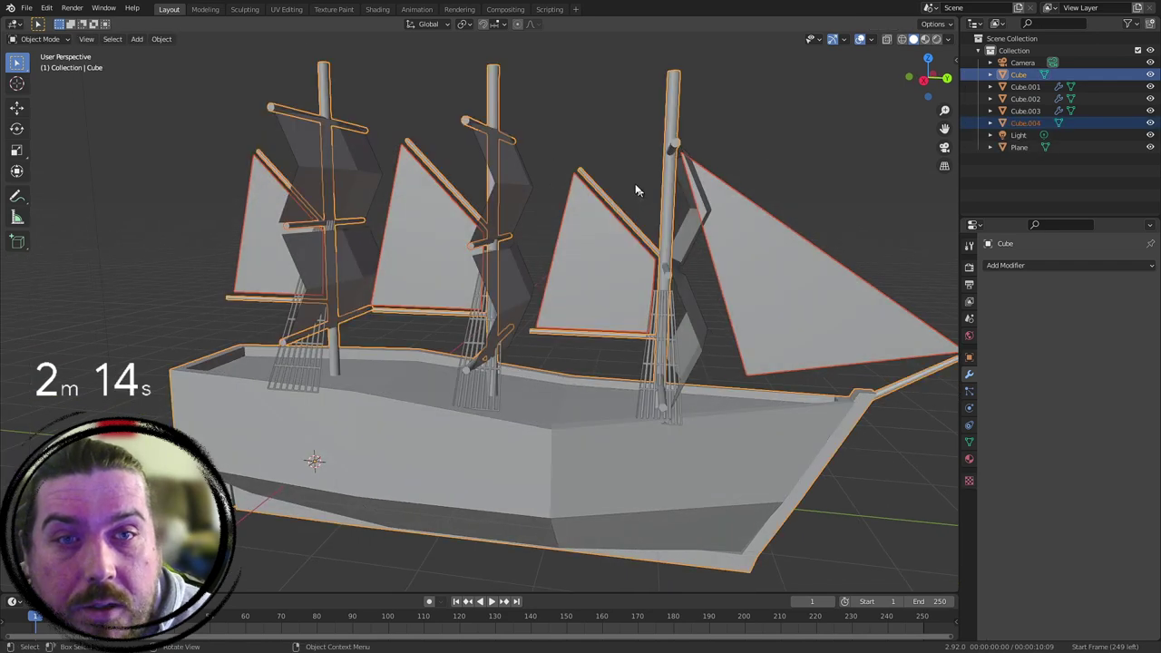
Step: Select only the ship body and unwrap its hull, keel and rudder with Cube Projection
left_click(659, 150)
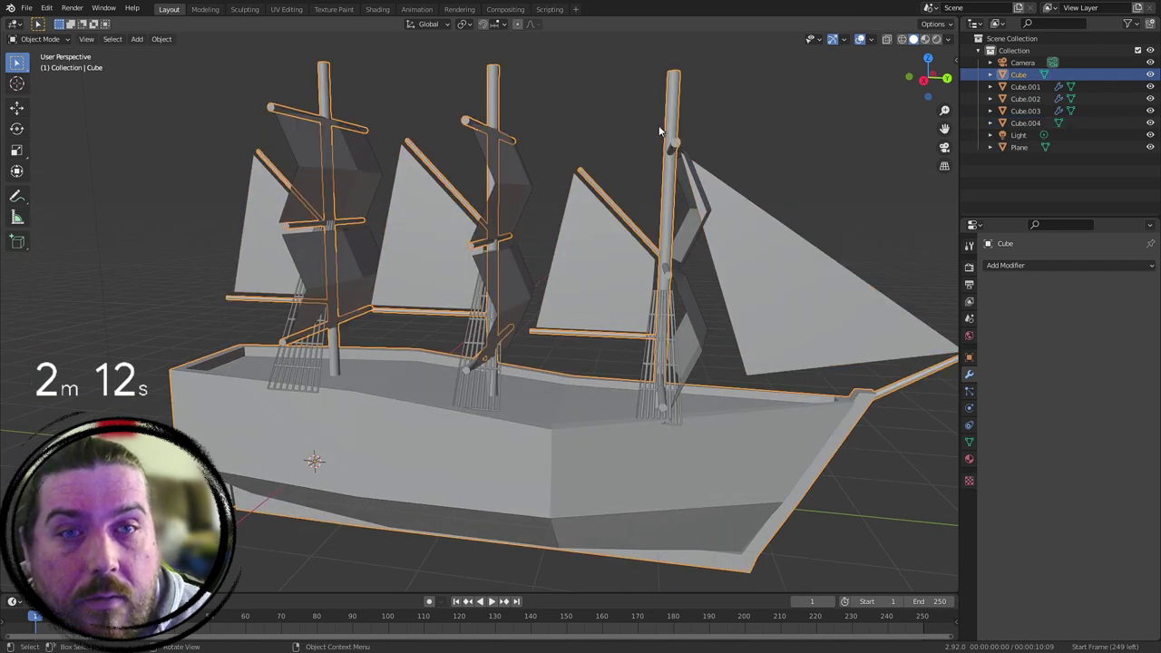
key("g")
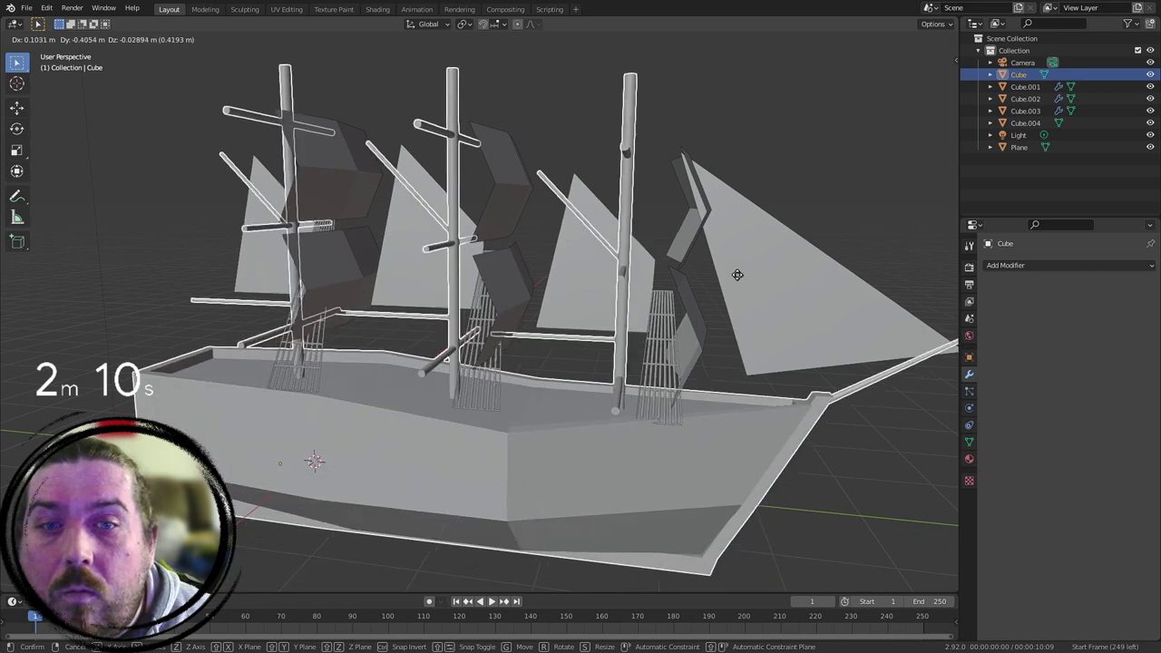
right_click(586, 254)
scroll(626, 352, "down", 5)
middle_click_drag(629, 358, 613, 299)
key("Tab")
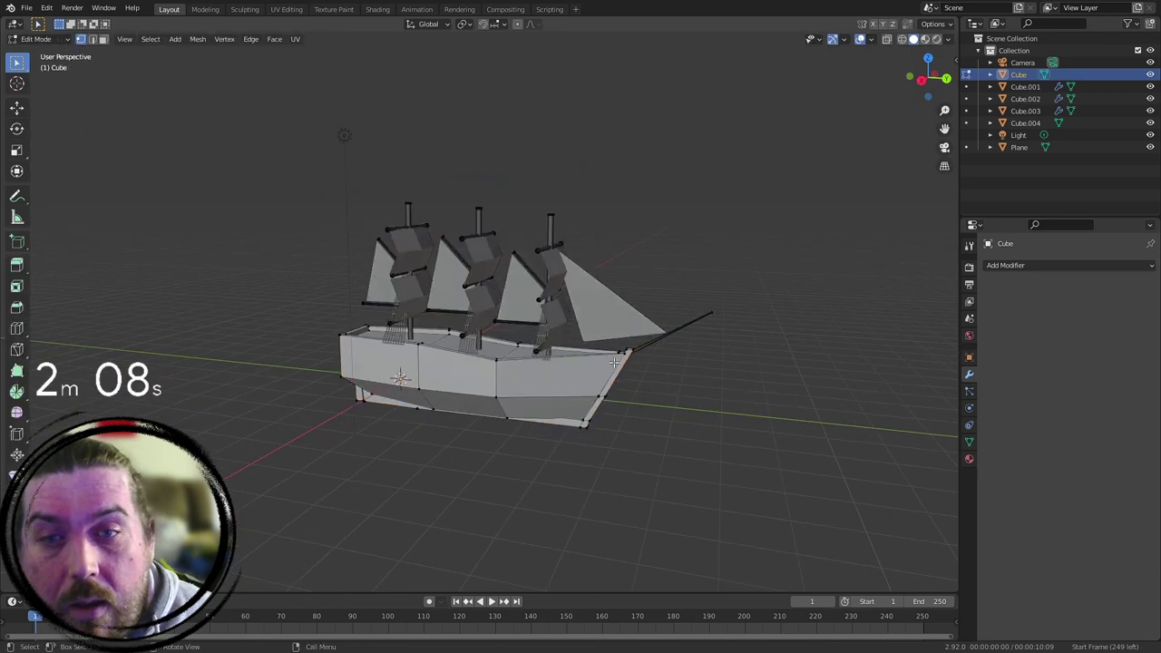
key("a")
left_click(625, 453)
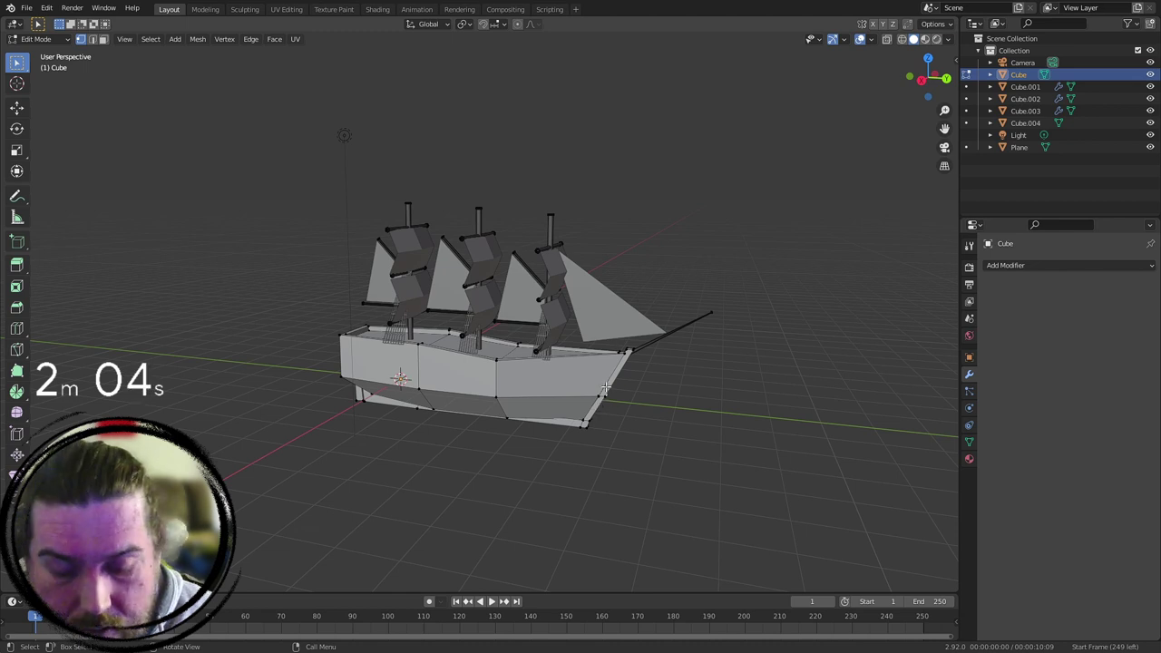
key("l")
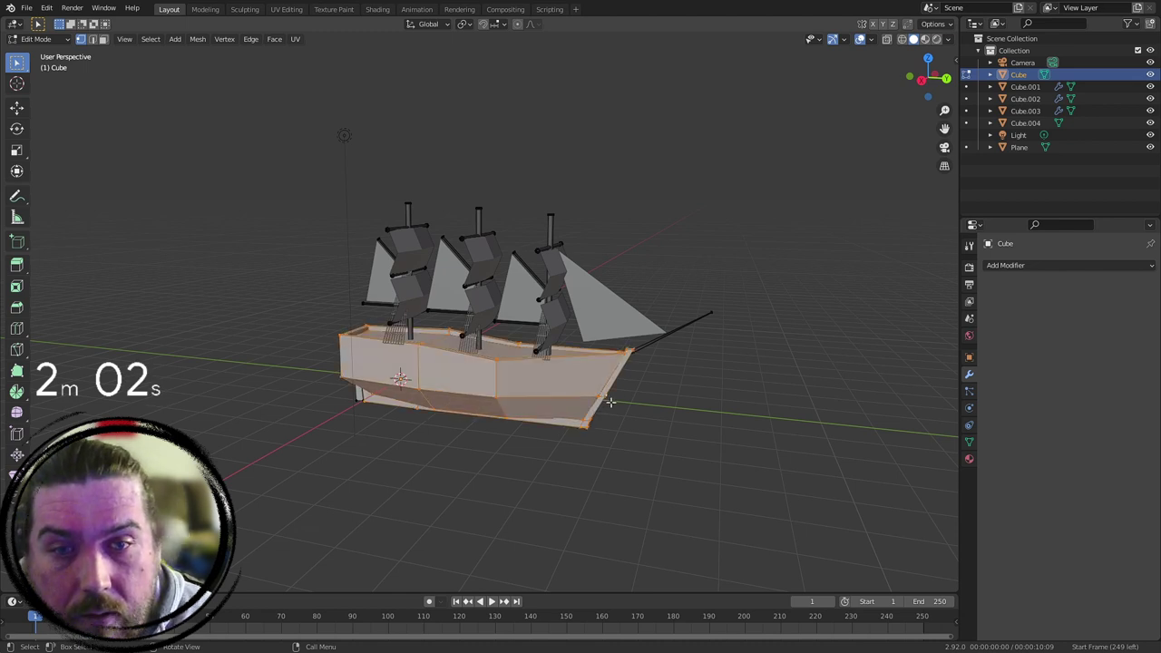
middle_click_drag(317, 409, 344, 407)
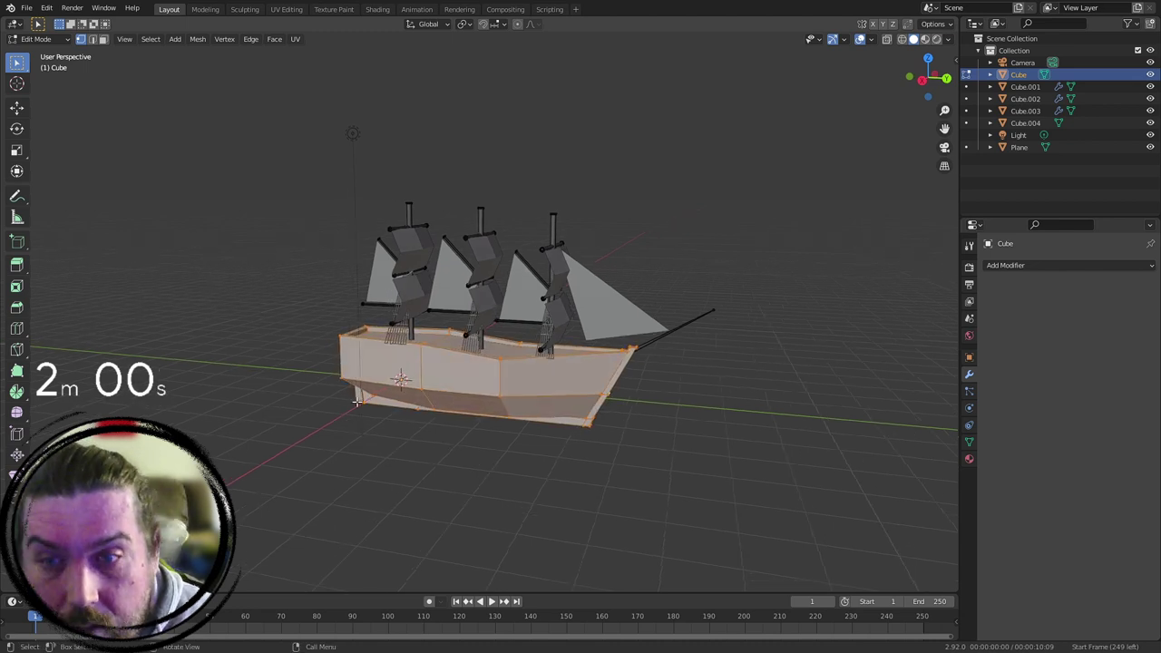
key("u")
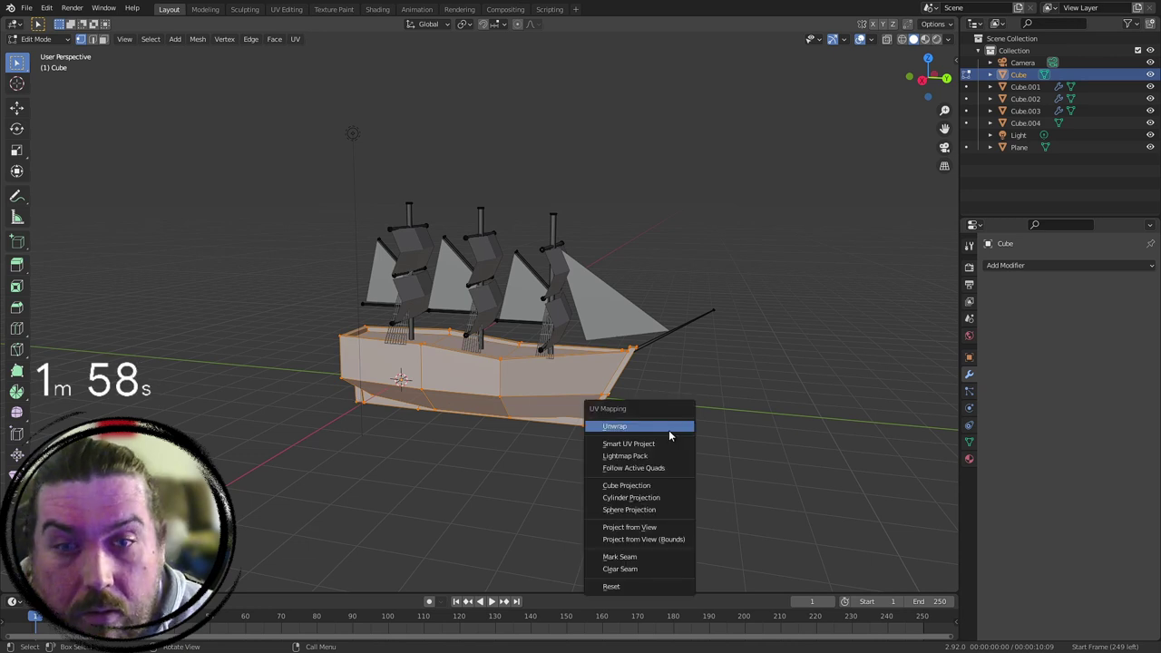
left_click(635, 485)
middle_click_drag(640, 475, 408, 359)
left_click(651, 259)
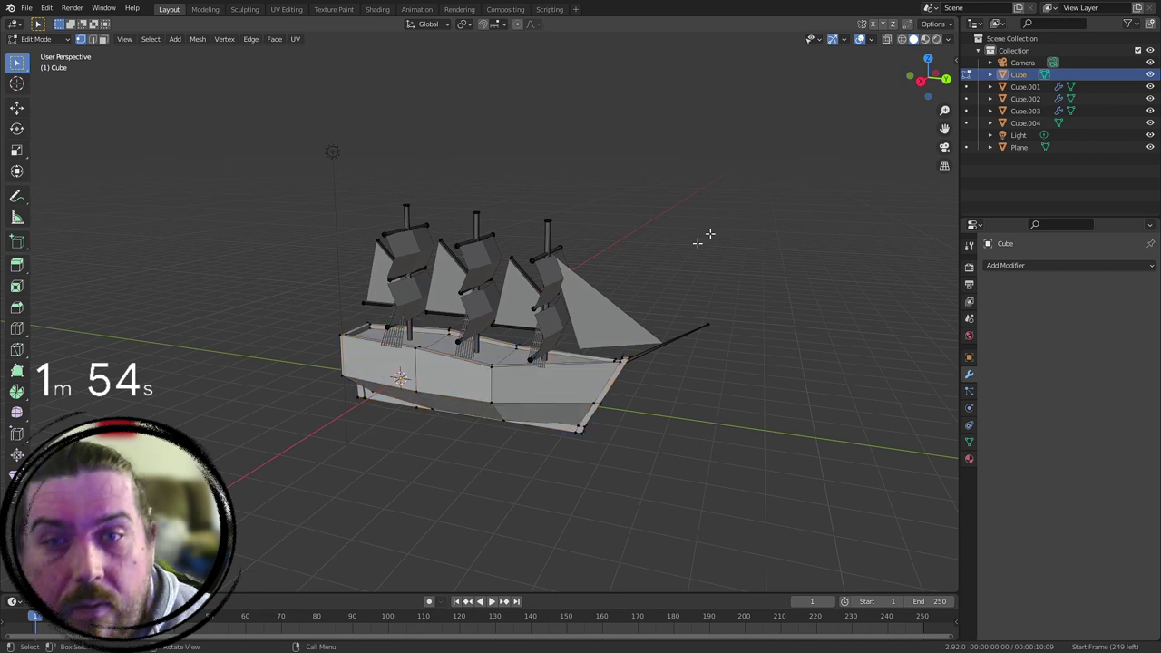
Step: Switch to the Shading workspace and return the ship body to Object Mode, with its material nodes in view
middle_click_drag(415, 237, 448, 218)
scroll(435, 201, "up", 4)
middle_click_drag(427, 141, 373, 168)
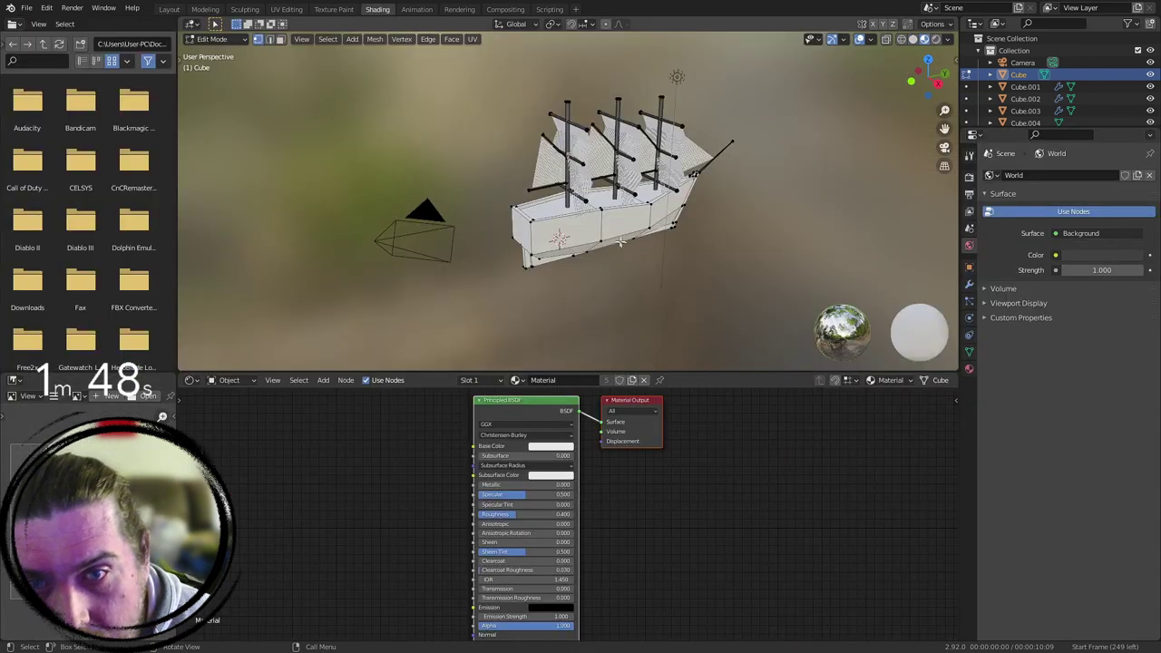
key("Tab")
middle_click_drag(614, 240, 703, 250)
middle_click_drag(415, 445, 502, 456)
key("shift+a")
mouse_move(409, 504)
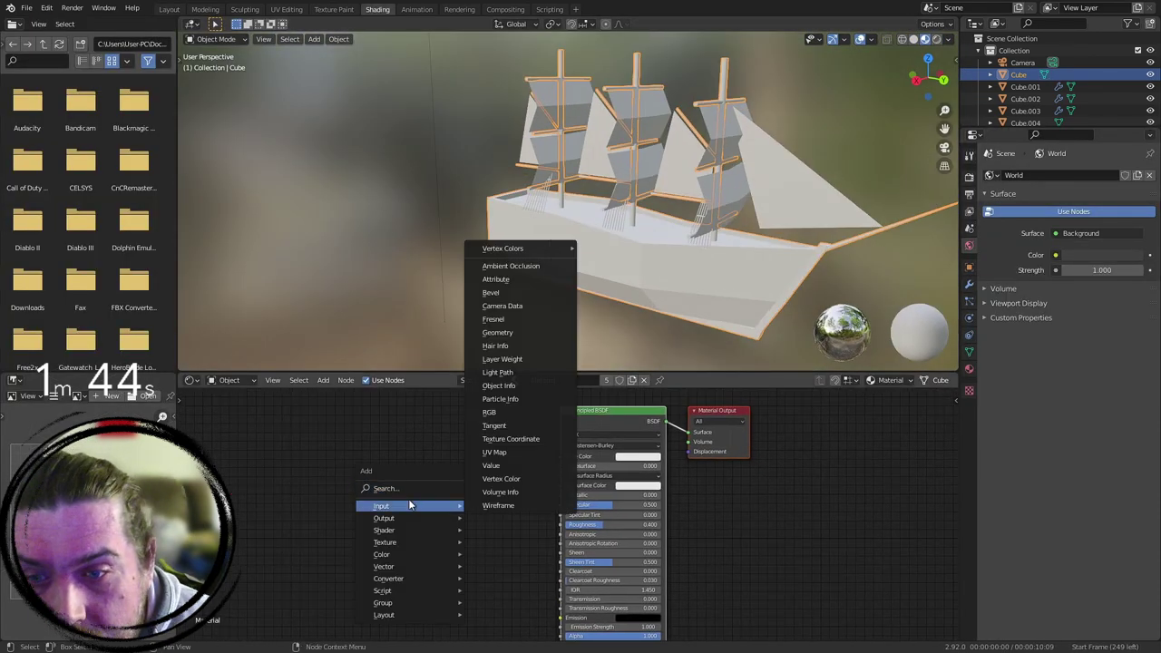
mouse_move(426, 540)
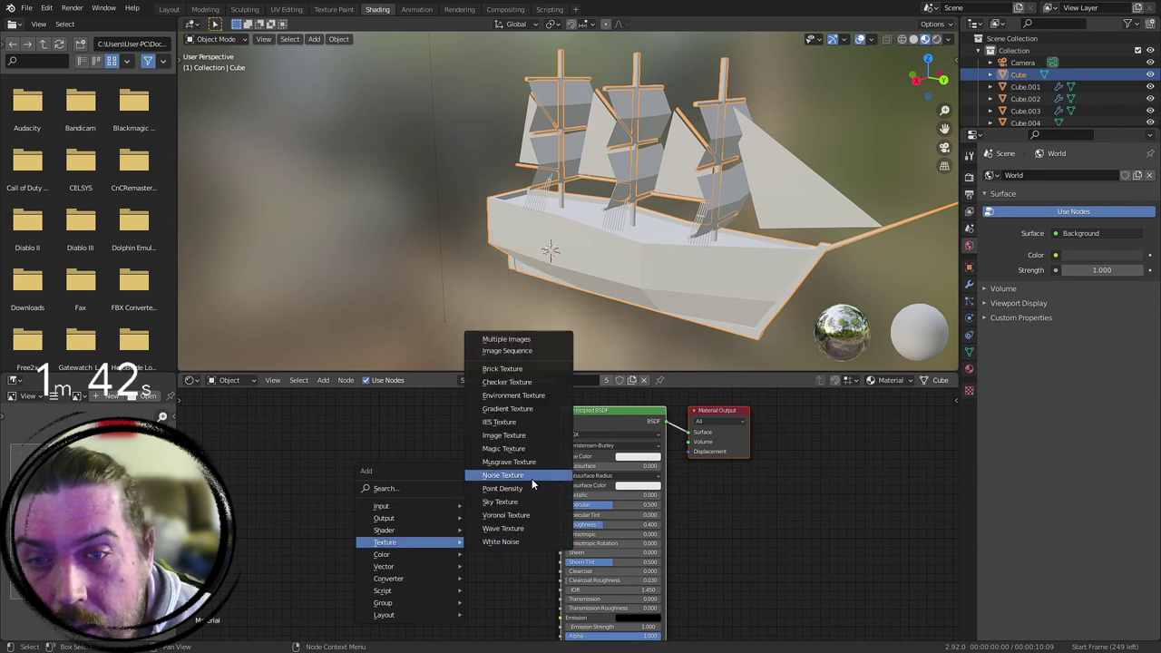
left_click(530, 425)
right_click(408, 438)
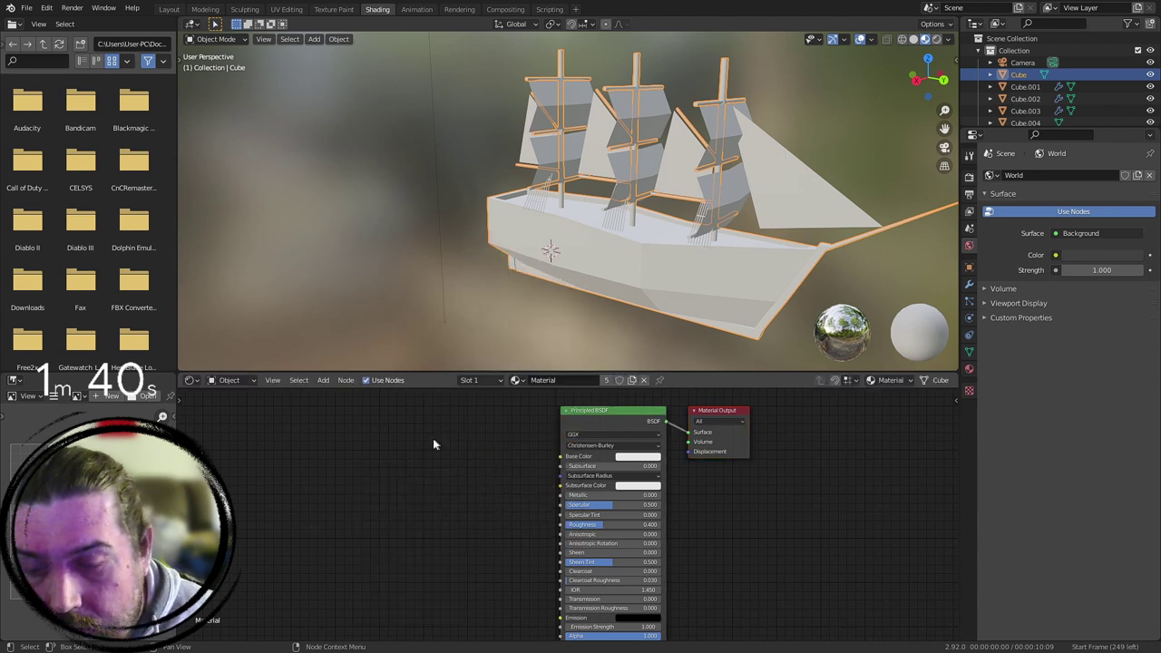
Step: Add an Image Texture node to the ship body's material, beside the Principled BSDF
key("shift+a")
mouse_move(429, 443)
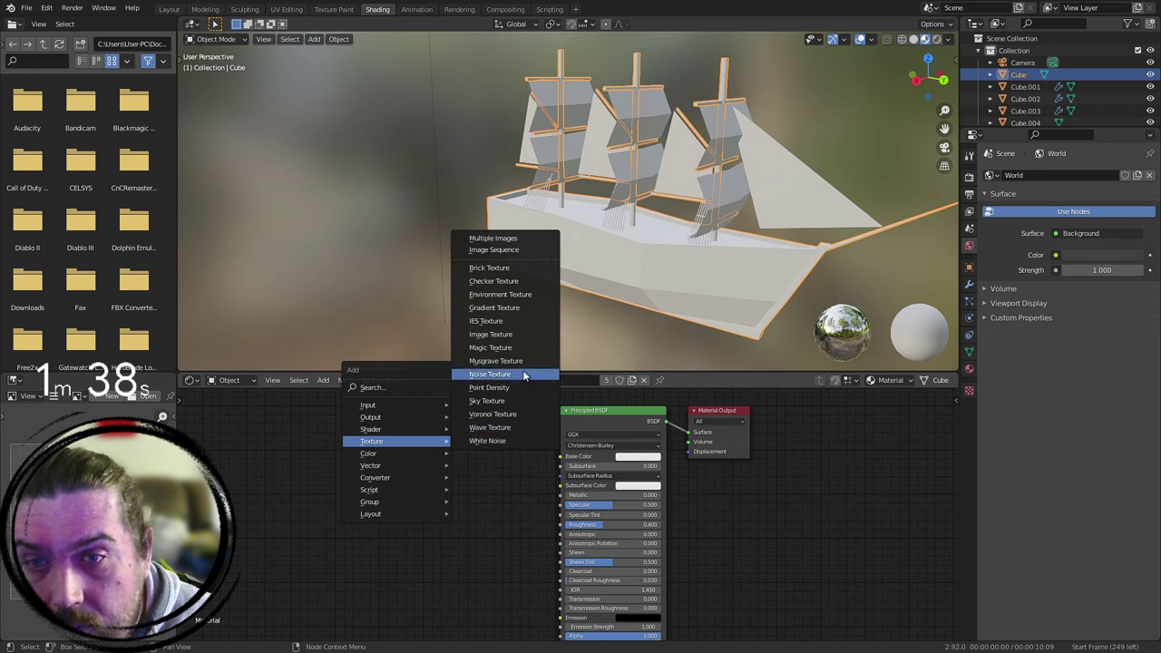
left_click(533, 335)
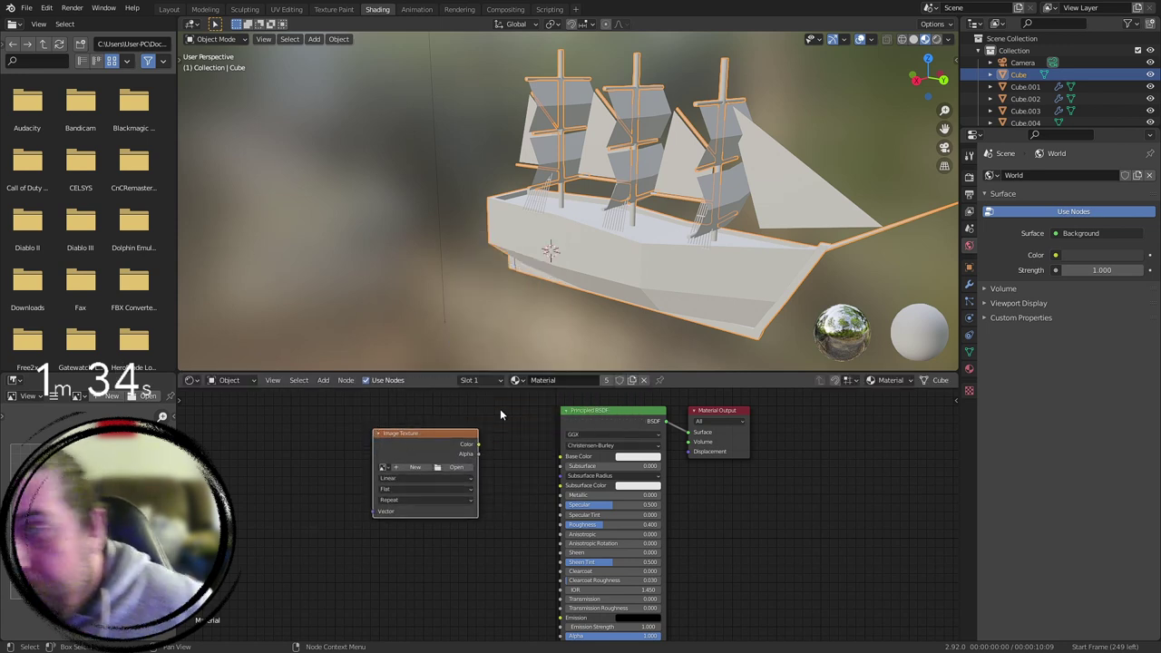
Step: Load old_planks_02_diff_2k.png from the 02pirateship texture folder into the image node and connect its Color to Base Color
left_click(469, 471)
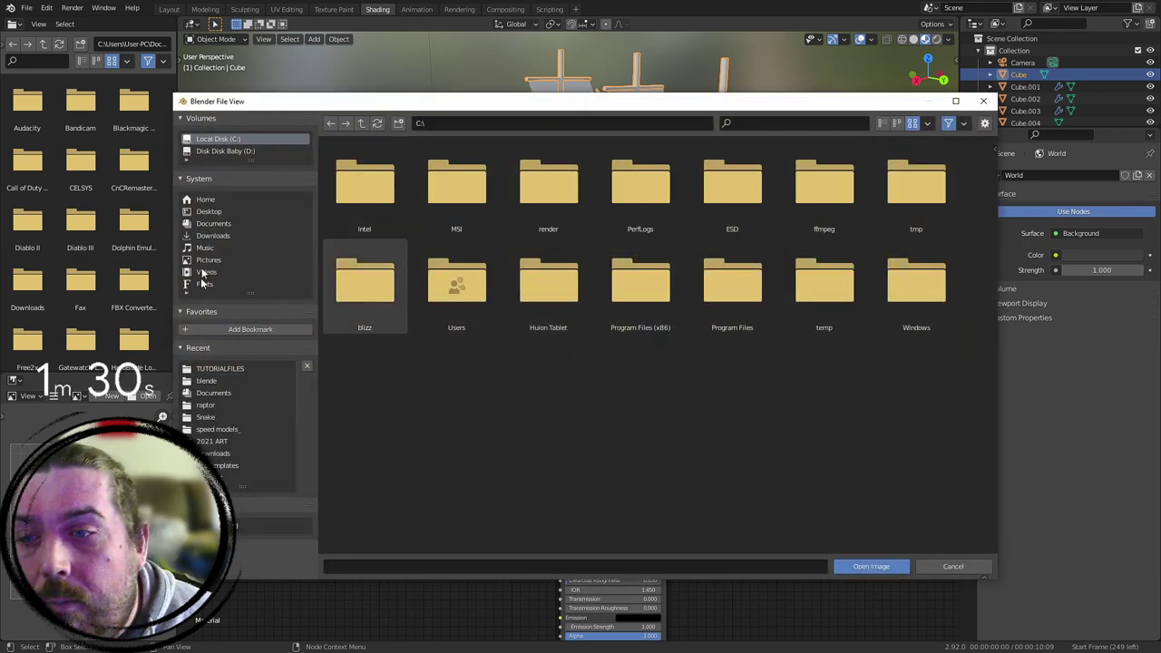
left_click(216, 443)
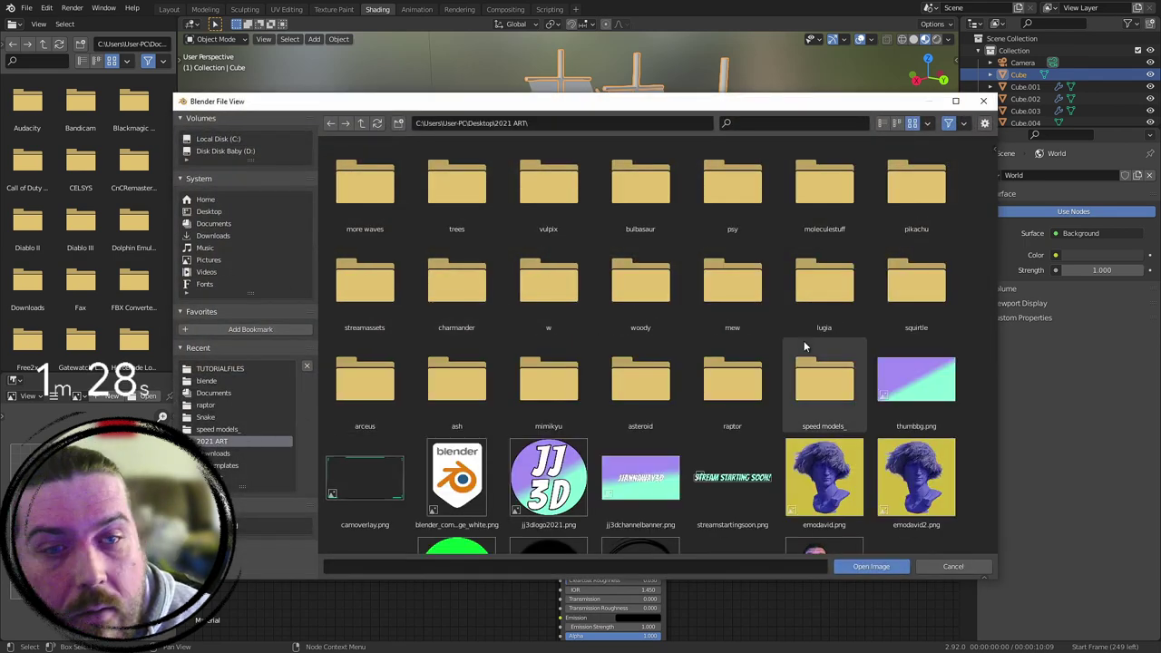
double_click(807, 382)
double_click(430, 203)
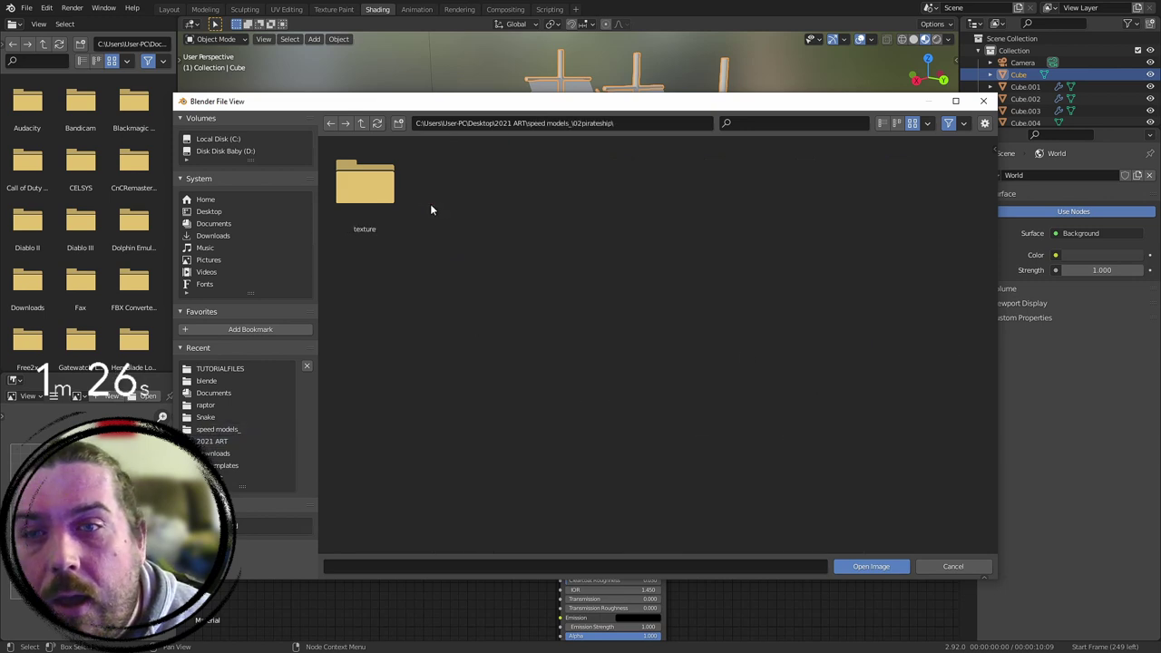
double_click(365, 186)
left_click(548, 186)
left_click(869, 566)
scroll(508, 442, "up", 1)
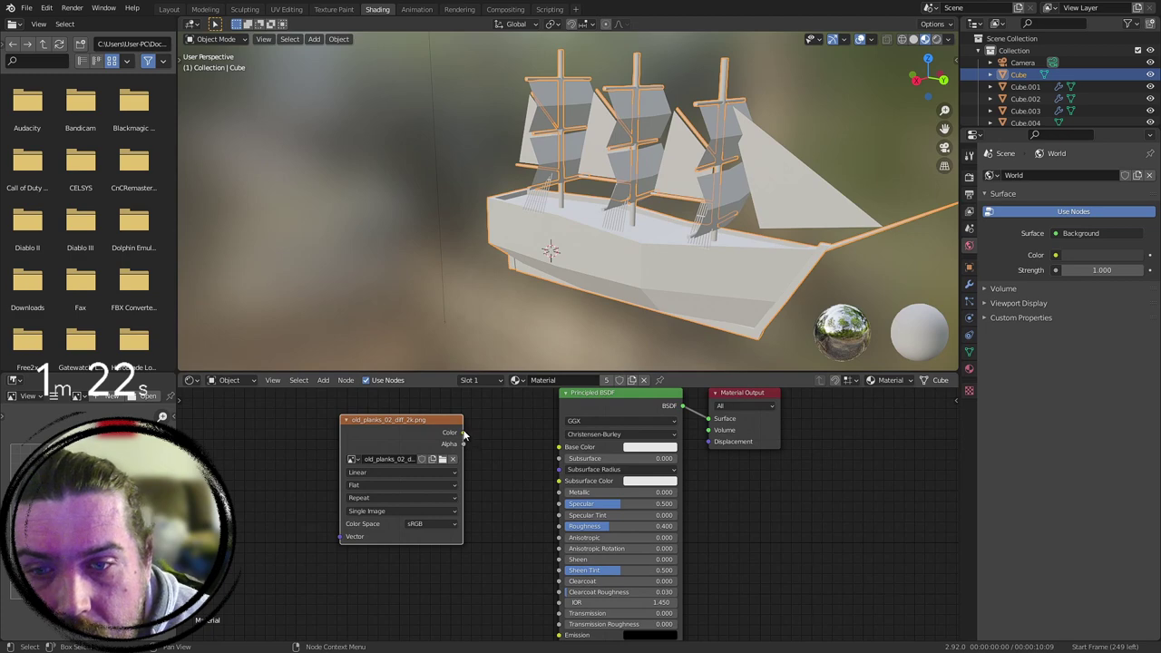
left_click_drag(463, 432, 559, 447)
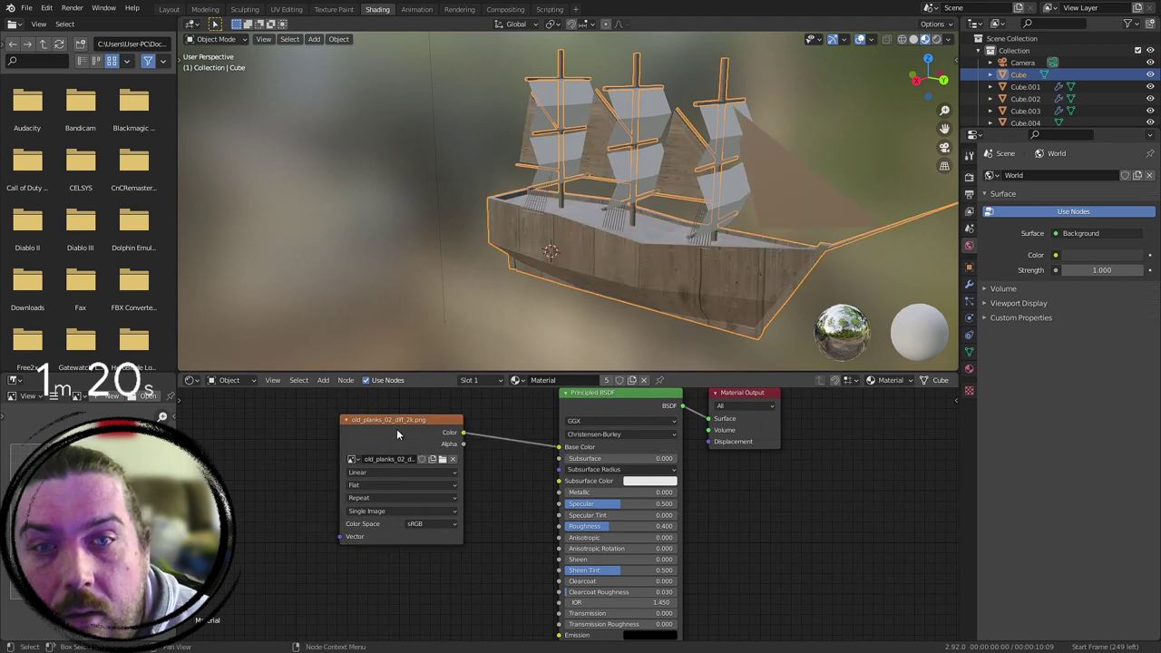
Step: Add Texture Coordinate and Mapping nodes in front of the old_planks_02 image texture, with UV feeding the mapping
key("ctrl+t")
middle_click_drag(422, 446, 602, 464)
scroll(601, 464, "up", 1)
Step: Try rotating the plank texture about X and Y in the Mapping node, returning both rotations to 0°
mouse_move(422, 537)
left_mouse_down()
mouse_move(452, 537)
mouse_move(397, 523)
mouse_move(413, 521)
left_mouse_up()
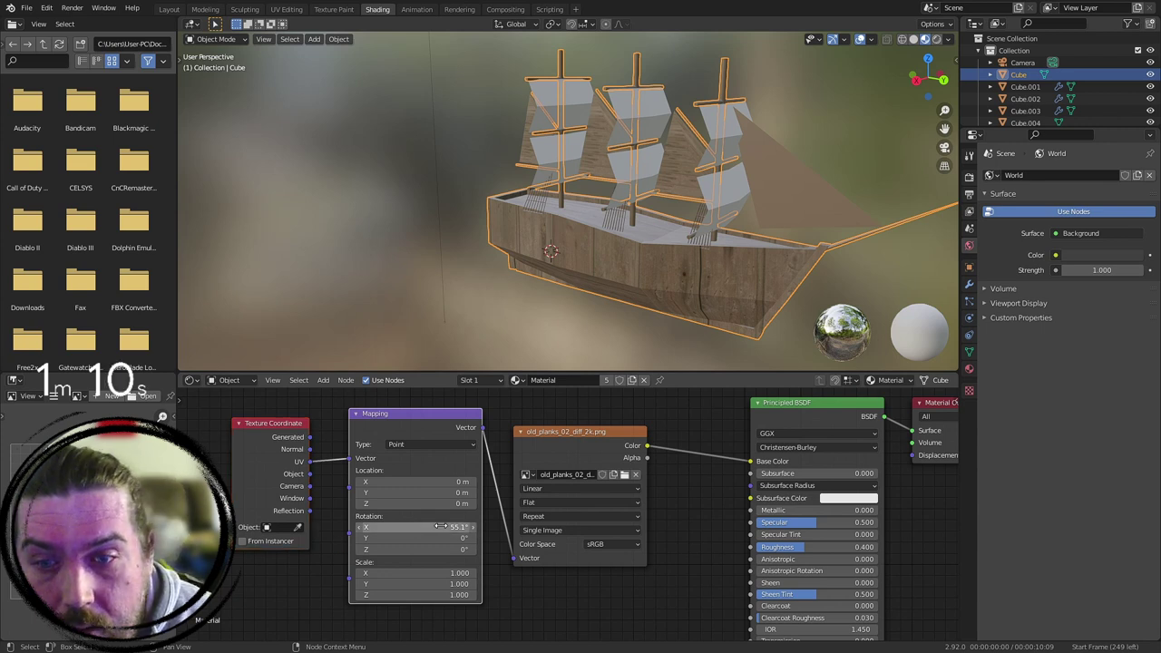
left_click(442, 526)
key("BackSpace")
key("BackSpace")
key("BackSpace")
key("BackSpace")
key("BackSpace")
type("0")
key("Return")
left_click_drag(435, 538, 445, 551)
left_click(436, 539)
type("0")
key("Return")
Step: Set the Mapping node's Z rotation to 90° so the planks run along the hull
left_click(385, 550)
type("90")
key("Return")
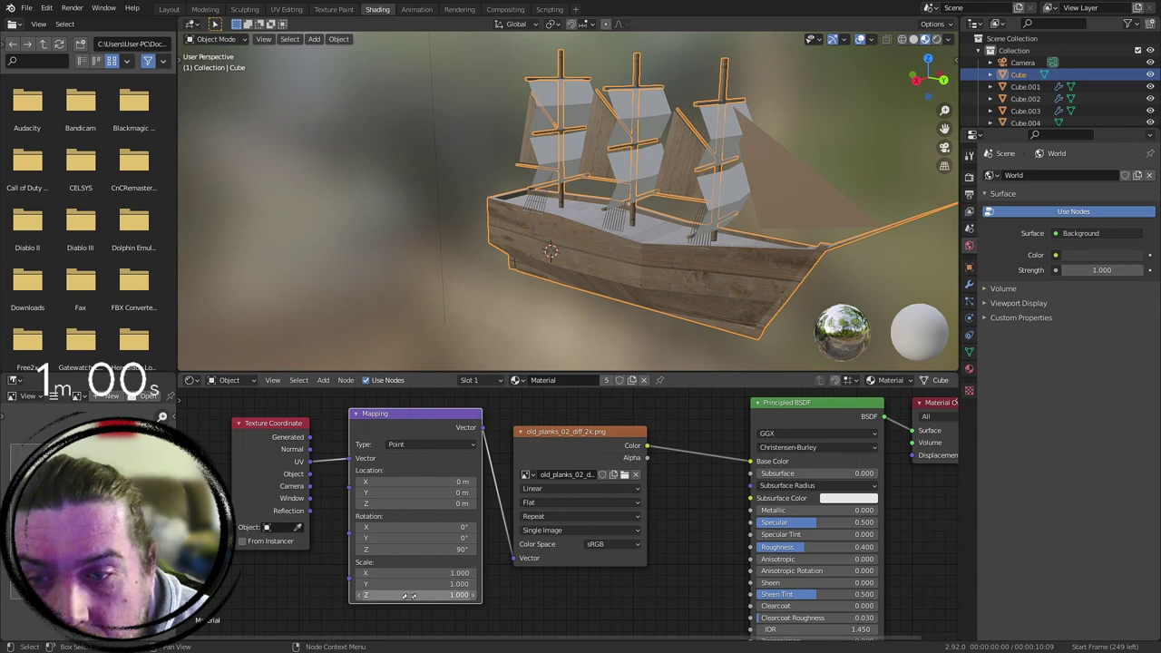
Step: Set the Mapping node's X, Y and Z scale to 10
left_click(428, 572)
type("1.0")
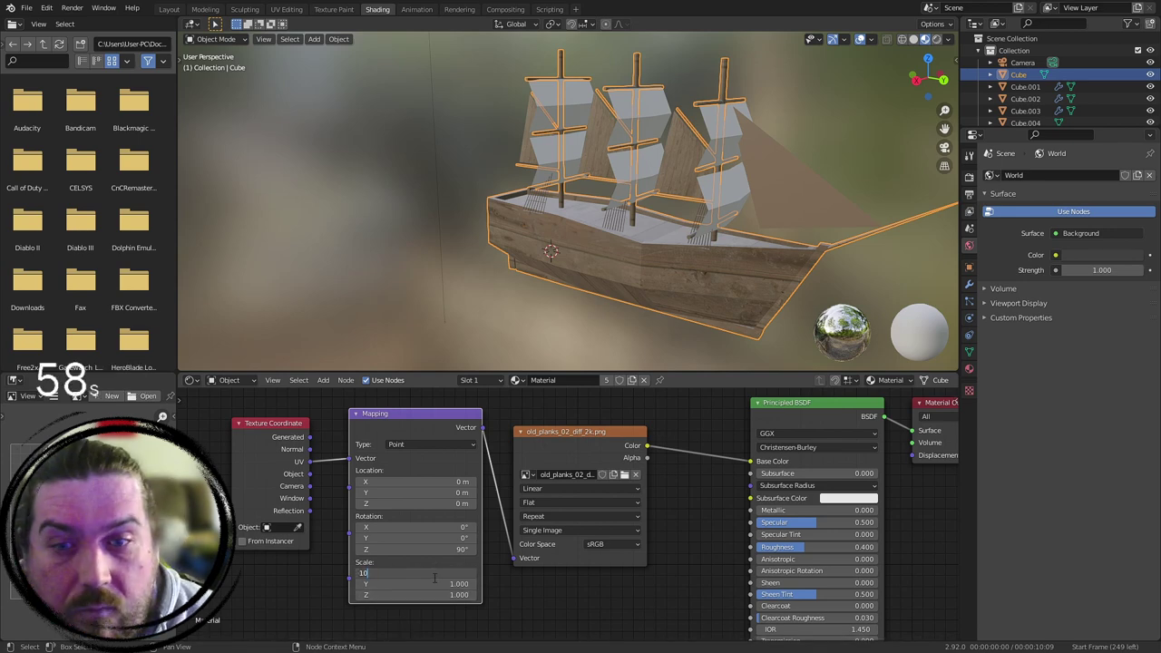
key("Return")
left_click(414, 585)
type("10")
key("Return")
middle_click_drag(386, 590, 538, 598)
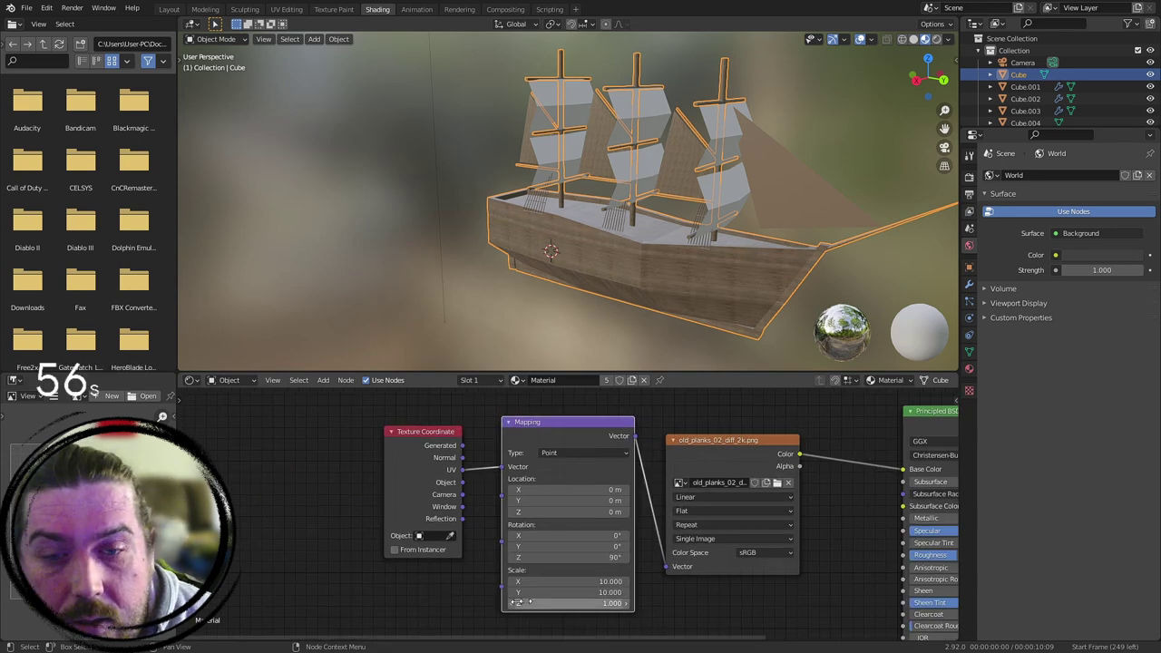
left_click(588, 604)
type("10")
key("Return")
Step: Select the aft and middle lower hull faces on the starboard side and unwrap them with Project from View in right view
scroll(664, 342, "up", 8)
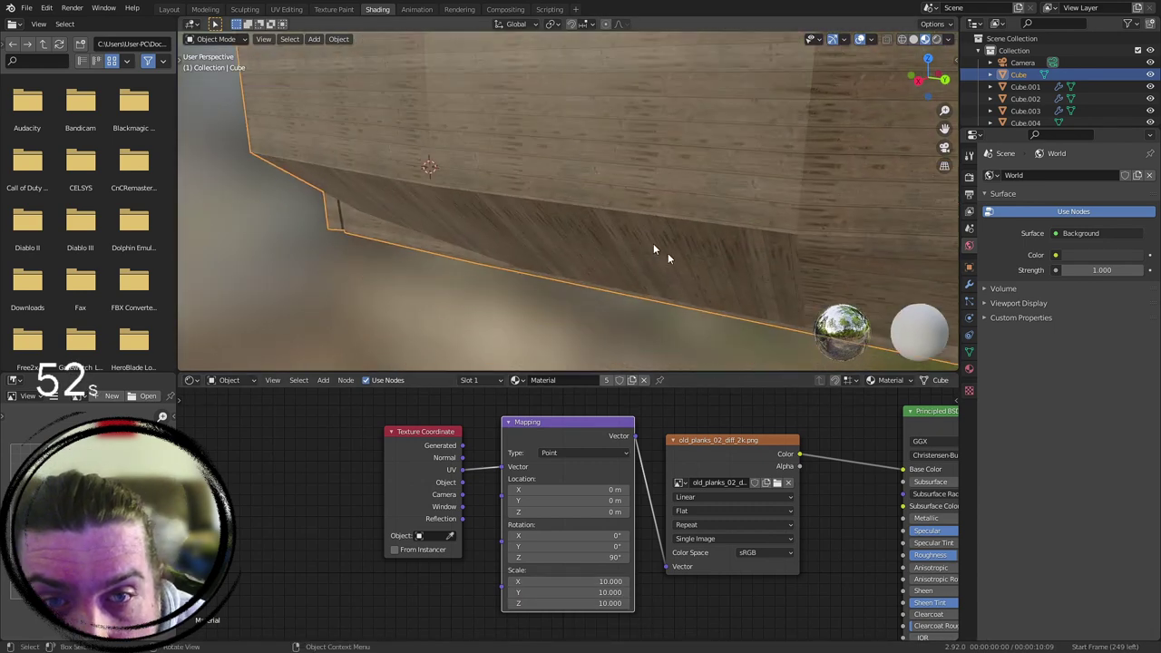
middle_click_drag(802, 207, 744, 254)
scroll(690, 231, "down", 4)
scroll(626, 203, "up", 4)
middle_click_drag(452, 149, 649, 251)
scroll(625, 264, "down", 4)
key("KP_1")
key("KP_3")
key("Tab")
scroll(650, 249, "up", 2)
key("3")
left_click(672, 324)
left_click(545, 329, "shift")
middle_click_drag(637, 329, 470, 243, "shift")
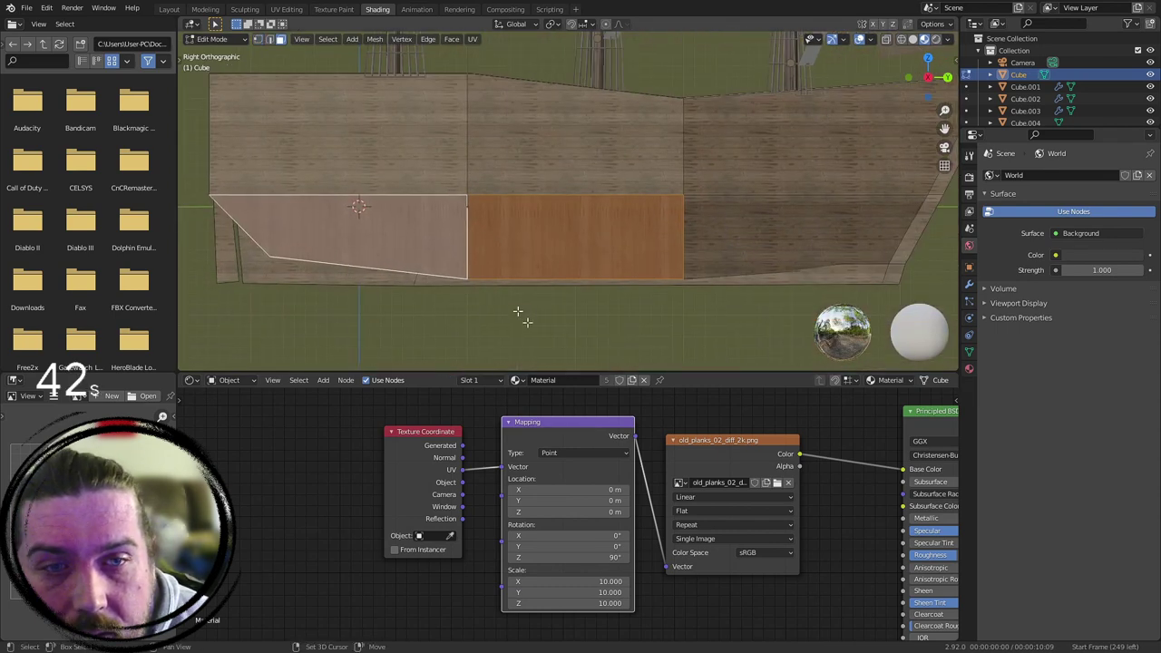
scroll(638, 396, "down", 1)
key("u")
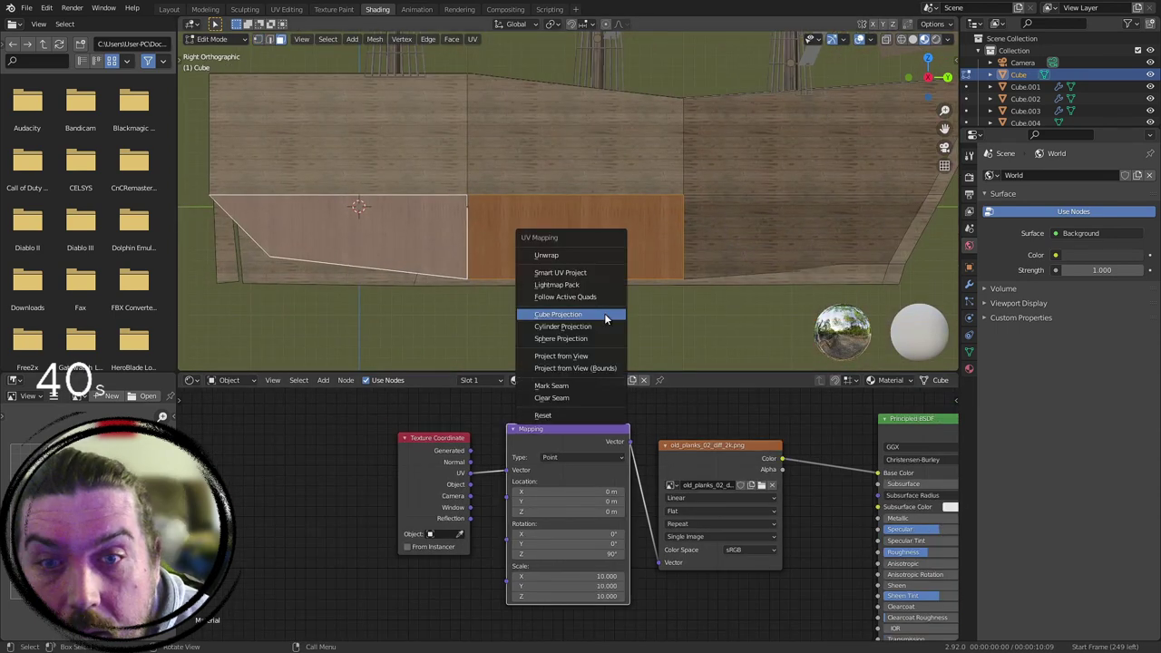
left_click(611, 356)
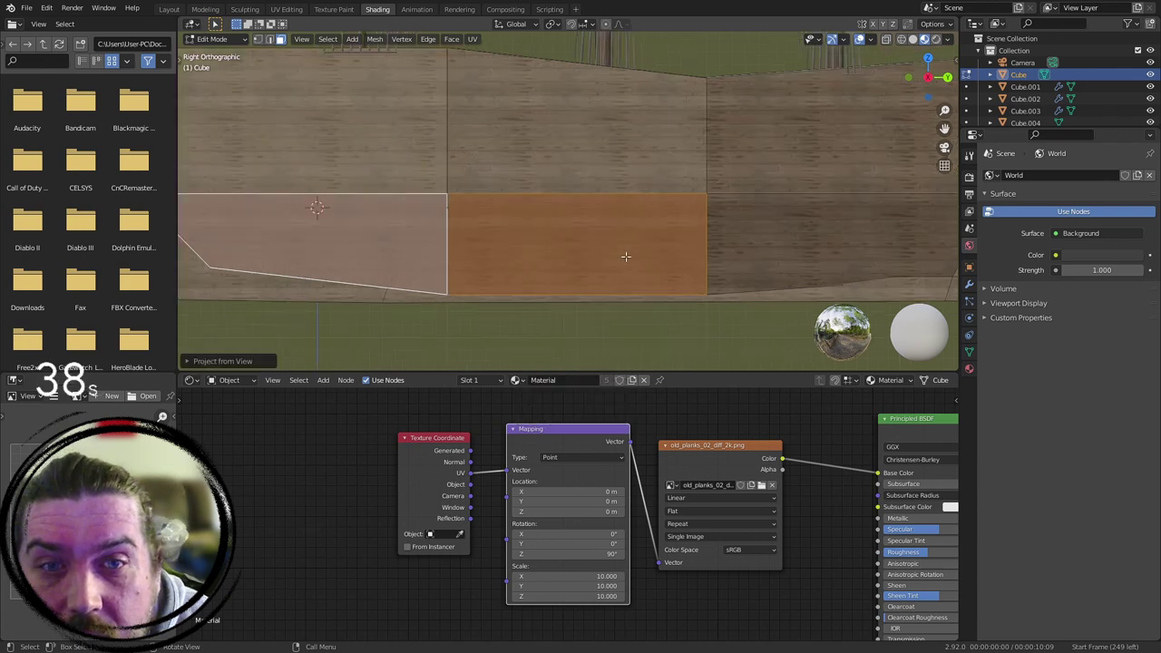
Step: Unwrap the two matching lower hull faces on the port side with Project from View in left view, and return to Object Mode
left_click(650, 329)
middle_click_drag(754, 301, 526, 264)
left_click(528, 263)
left_click(651, 247, "shift")
middle_click_drag(651, 247, 595, 267)
key("ctrl+KP_3")
key("u")
left_click(590, 264)
left_click(618, 332)
middle_click_drag(383, 269, 752, 204)
key("Tab")
Step: Add a new material in a second slot of the triangular sails, with a pale yellow base color of hue 0.158 and saturation 0.615
left_click(752, 204)
middle_click_drag(507, 136, 608, 182)
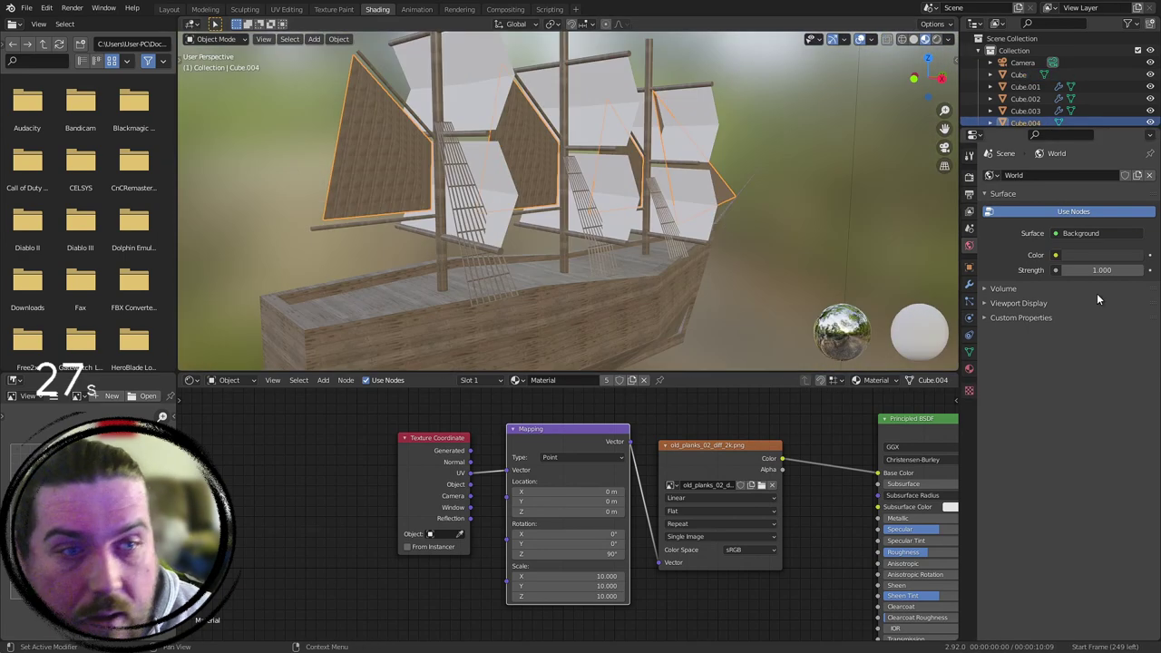
left_click(969, 368)
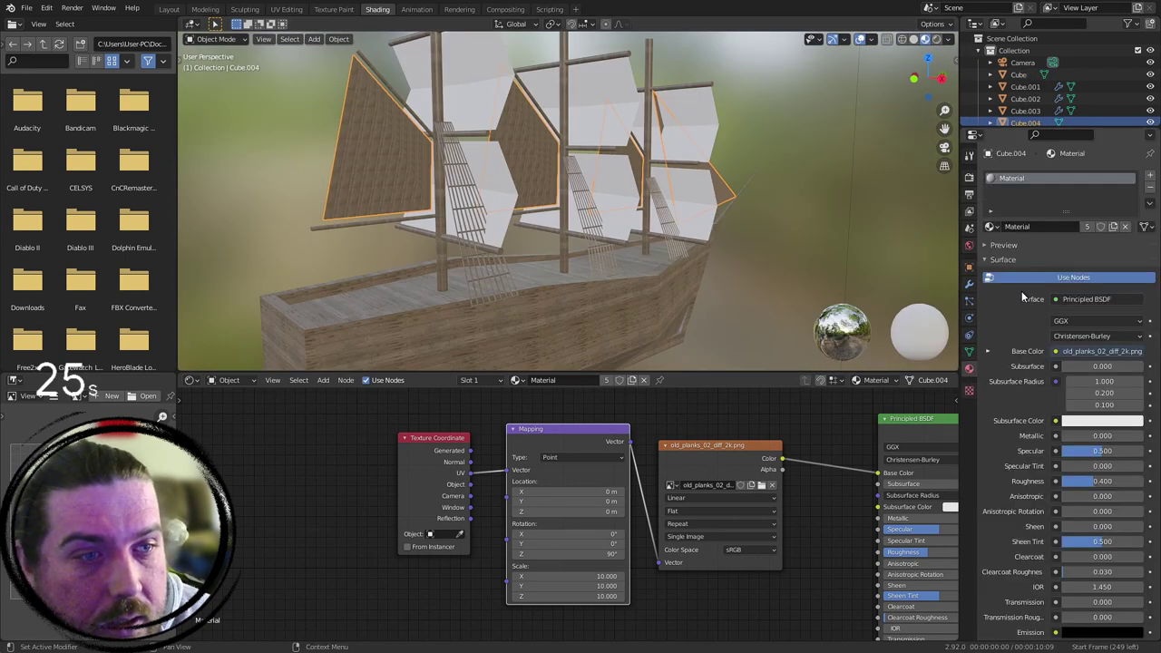
left_click(1151, 177)
left_click(1043, 244)
left_click(1104, 379)
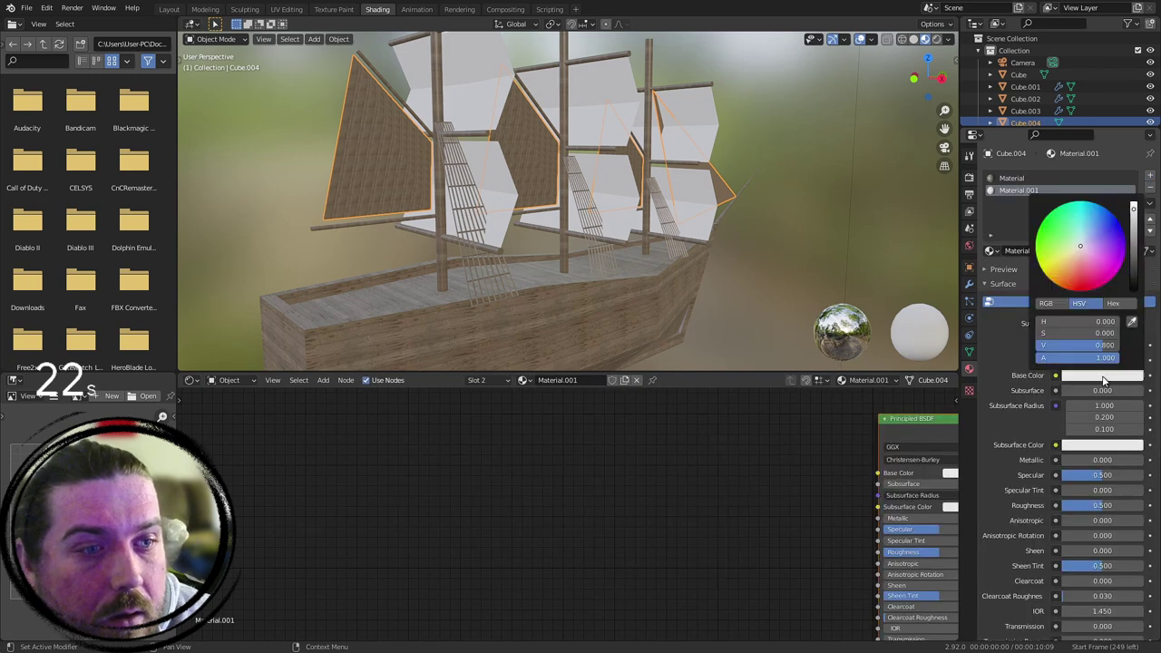
mouse_move(1073, 247)
left_mouse_down()
mouse_move(1081, 253)
mouse_move(1068, 254)
left_mouse_up()
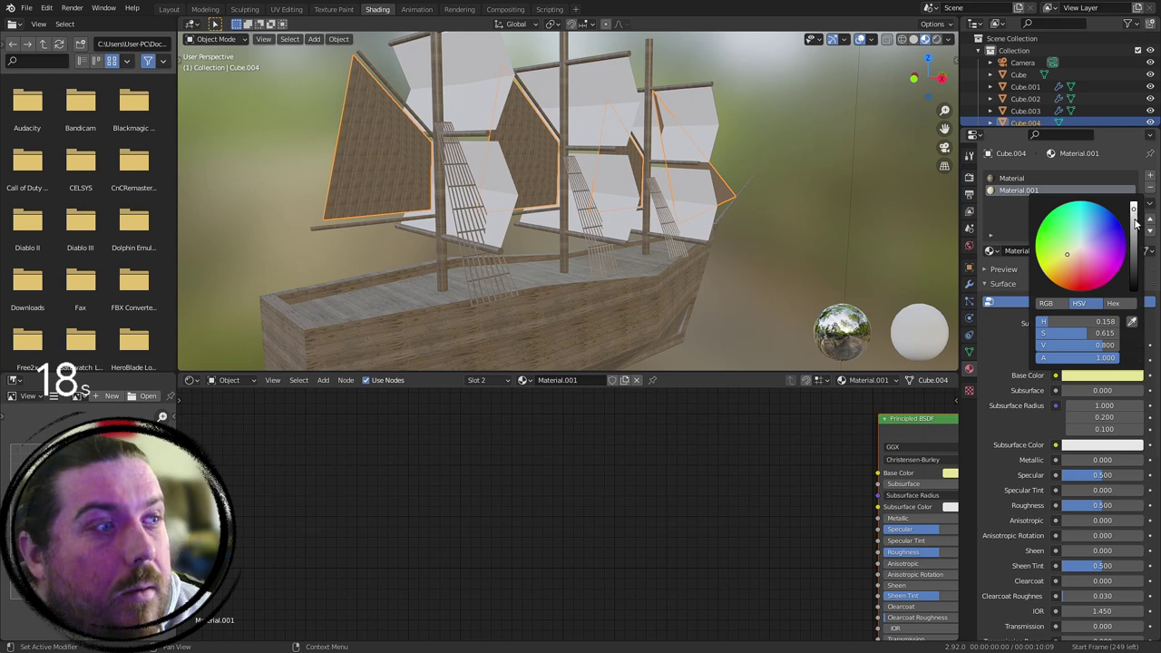
left_click_drag(1136, 224, 1134, 228)
Step: Remove the wooden Material slot from the triangular sails, leaving only Material.001
middle_click_drag(735, 192, 854, 201)
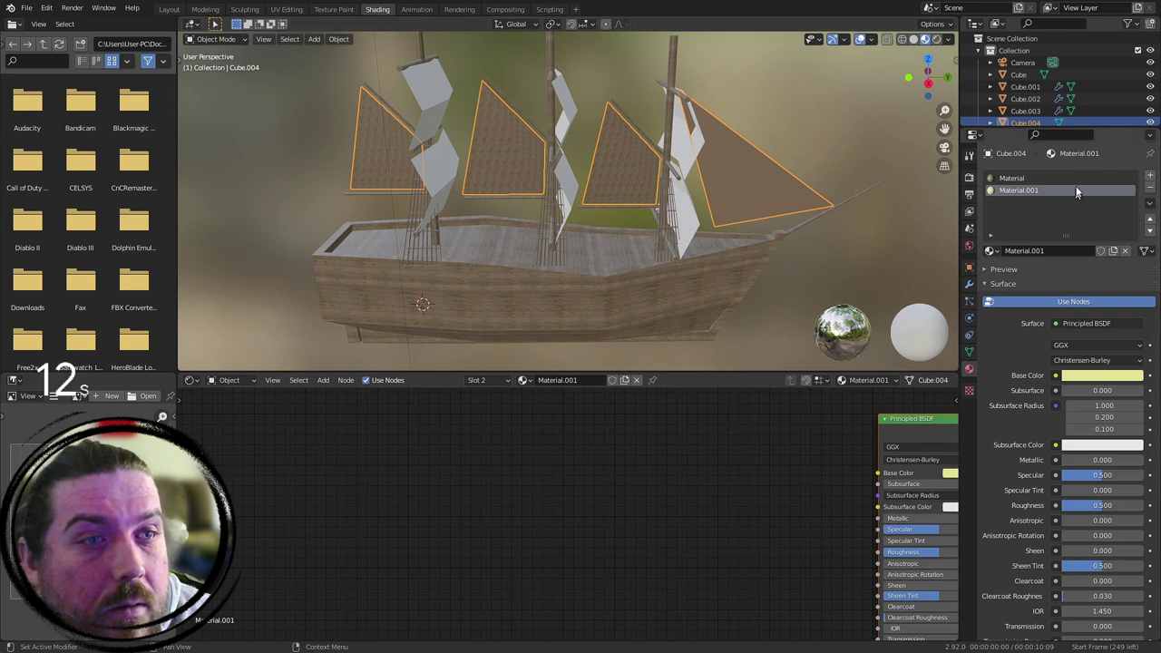
left_click(1054, 176)
left_click(1151, 188)
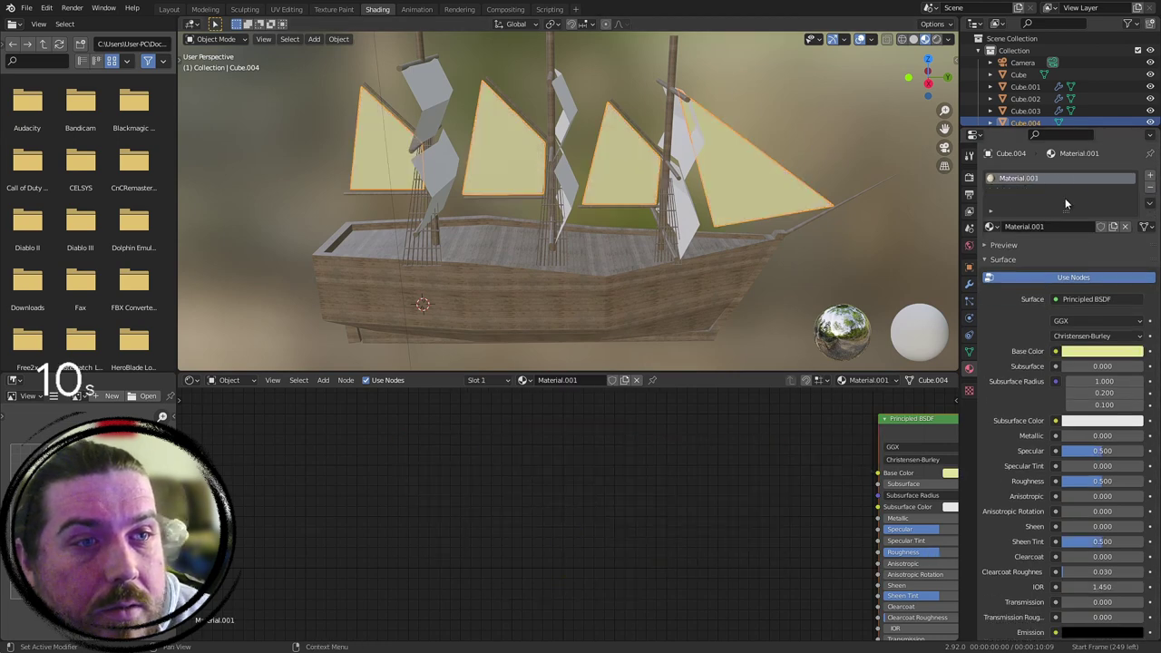
Step: Assign the existing Material.001 to the square sails
left_click(676, 145)
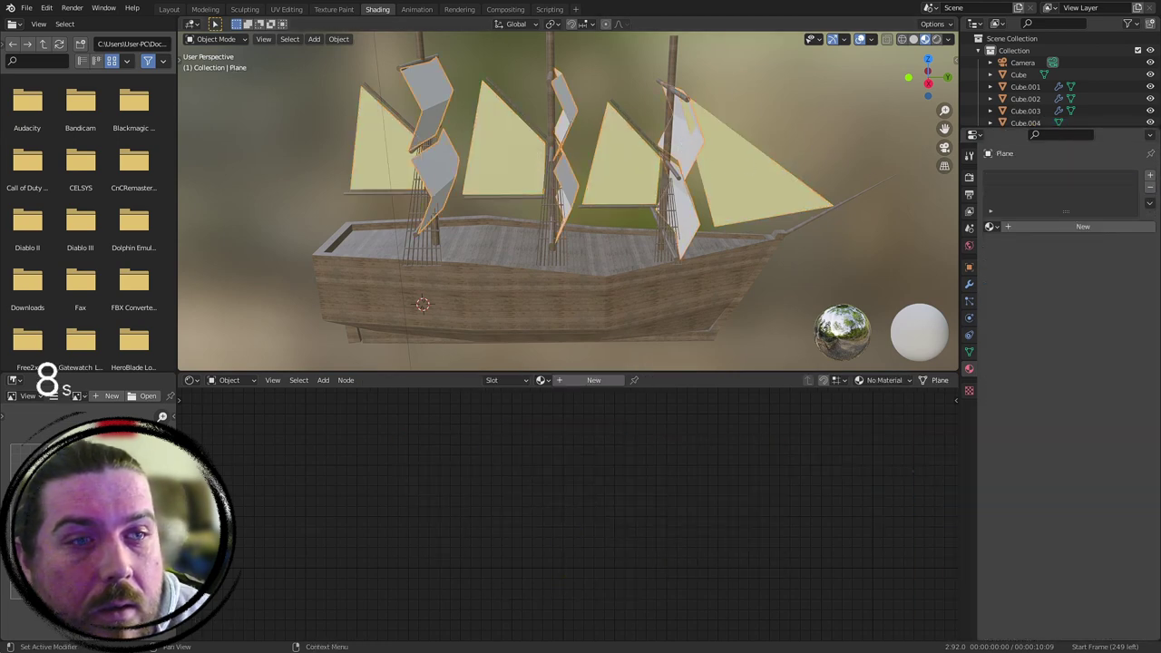
left_click(990, 226)
left_click(1043, 254)
middle_click_drag(871, 152, 672, 231)
Step: Select the three rope-net shrouds with the aft one active, assign Material.001, and clear the selection
left_click(597, 276)
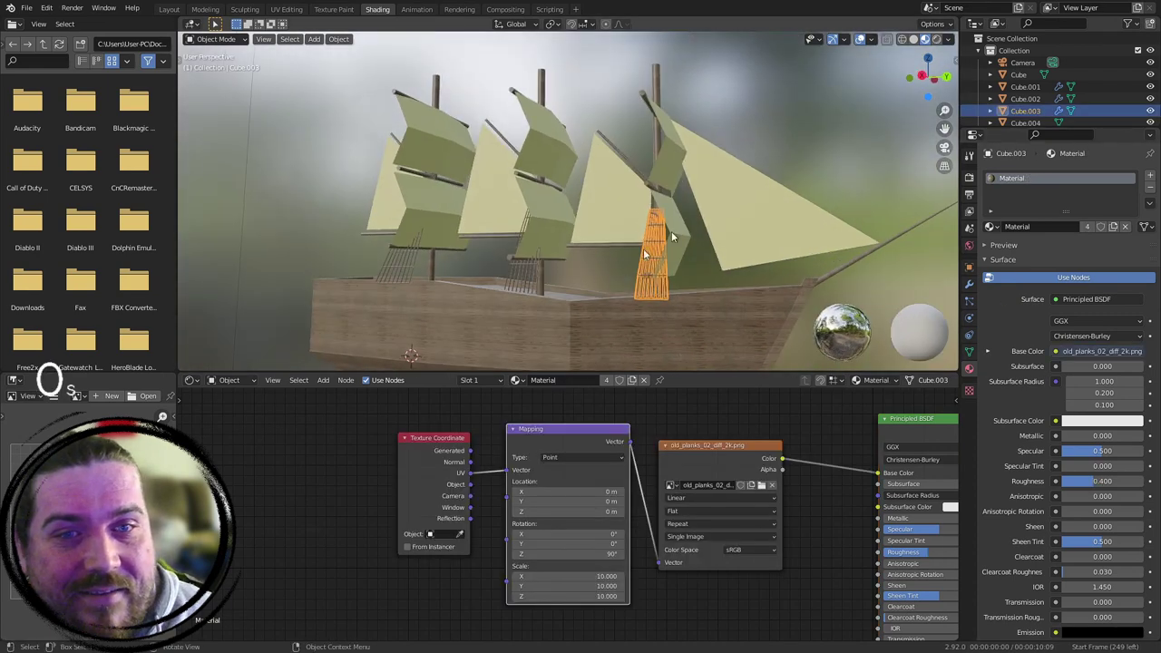
left_click(523, 279, "shift")
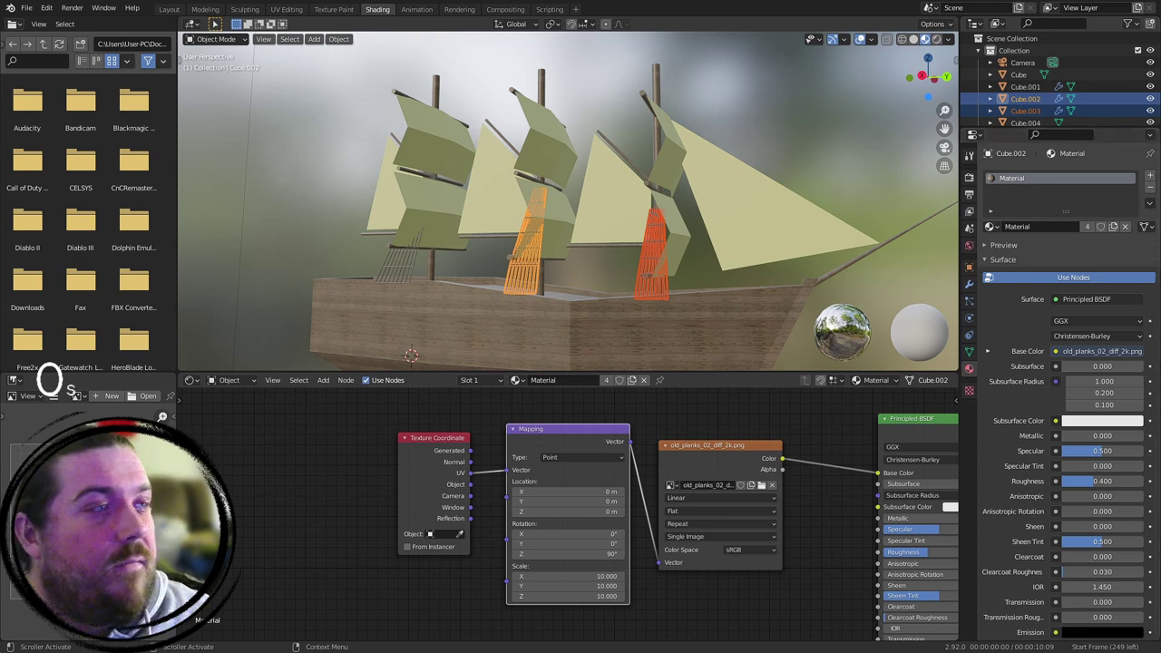
middle_click_drag(409, 289, 453, 290)
left_click(397, 271, "shift")
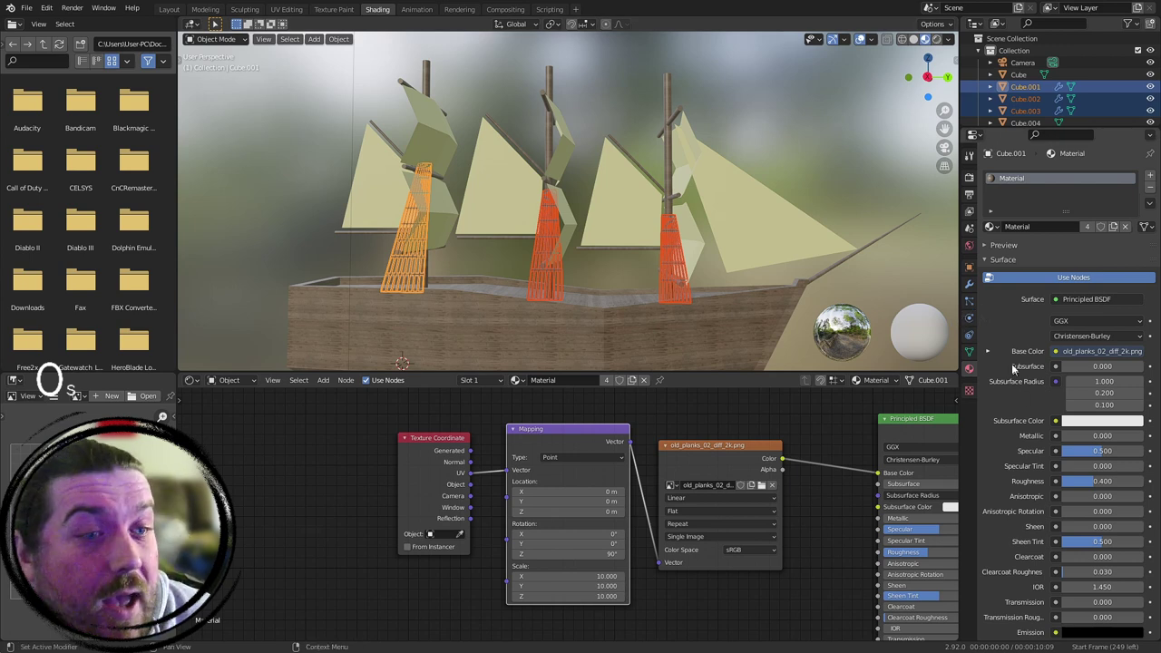
left_click(991, 227)
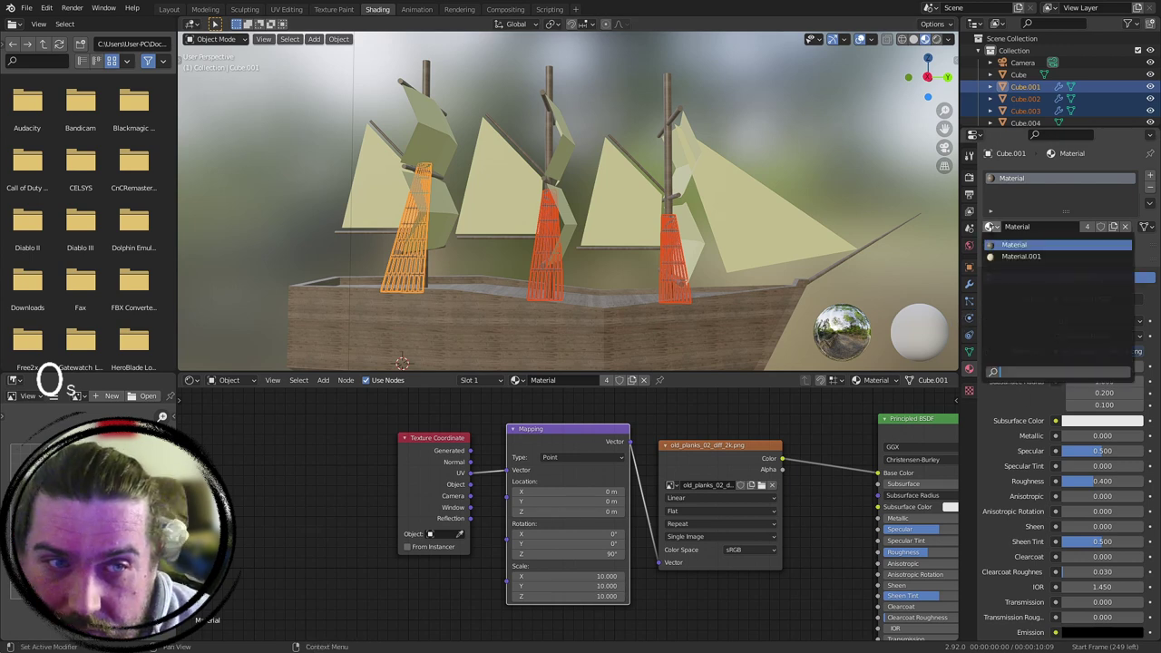
left_click(1044, 252)
left_click(843, 129)
middle_click_drag(832, 160, 823, 172)
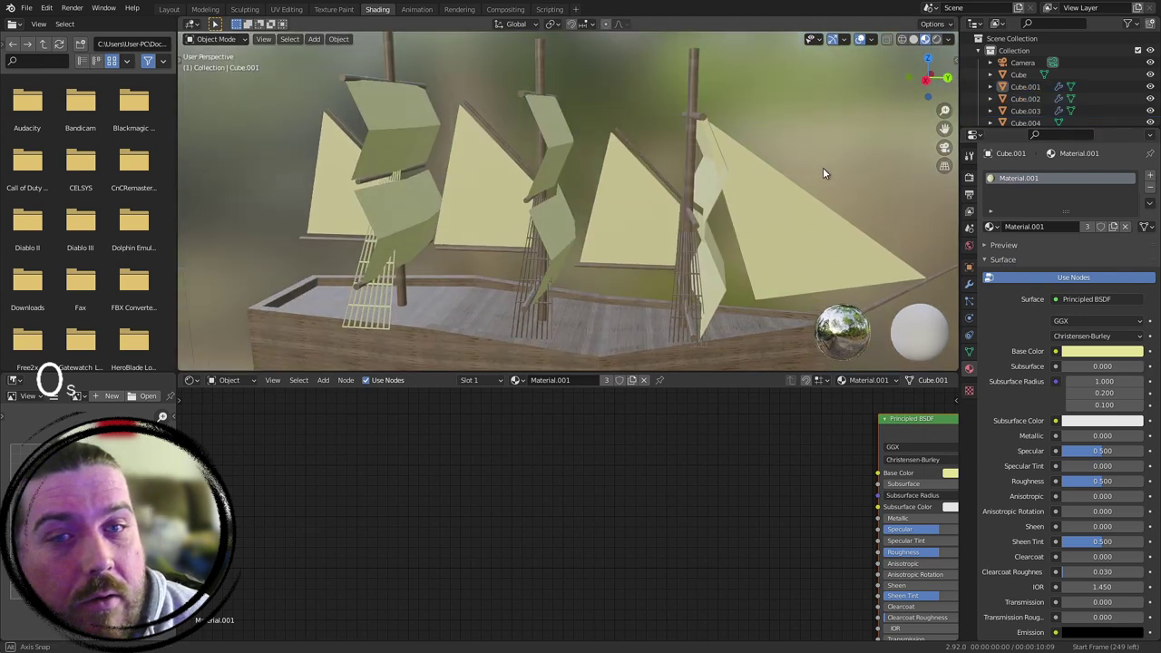
Step: Assign Material.001 to the middle shroud and the front shroud individually
left_click(544, 304)
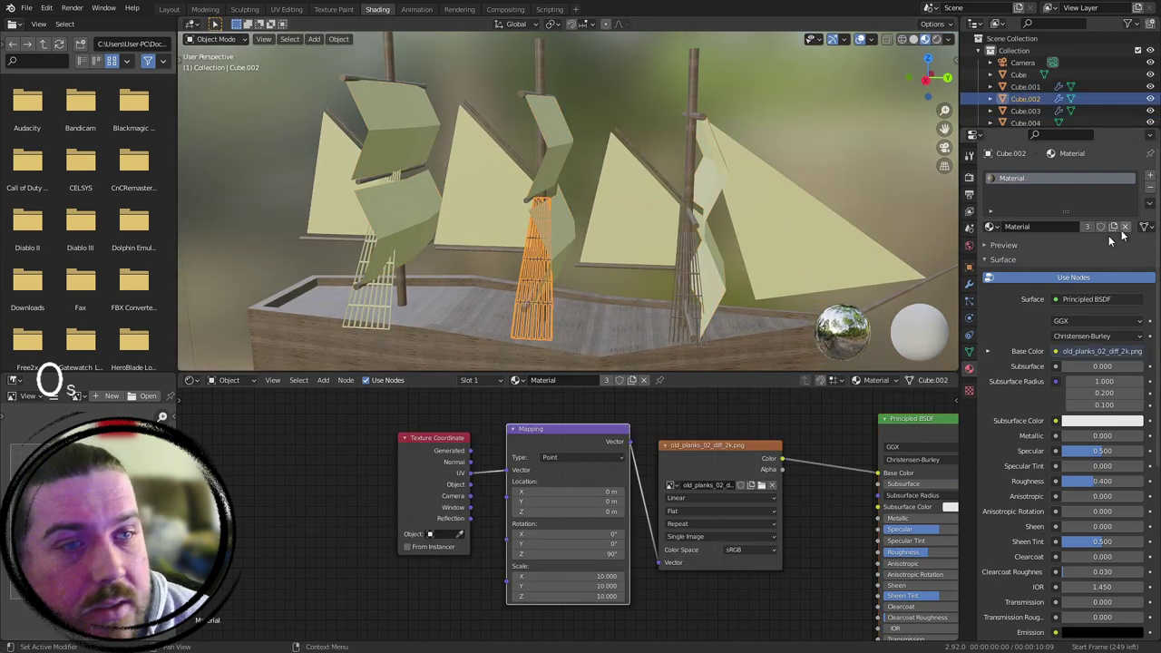
left_click(992, 227)
left_click(1021, 255)
left_click(700, 270)
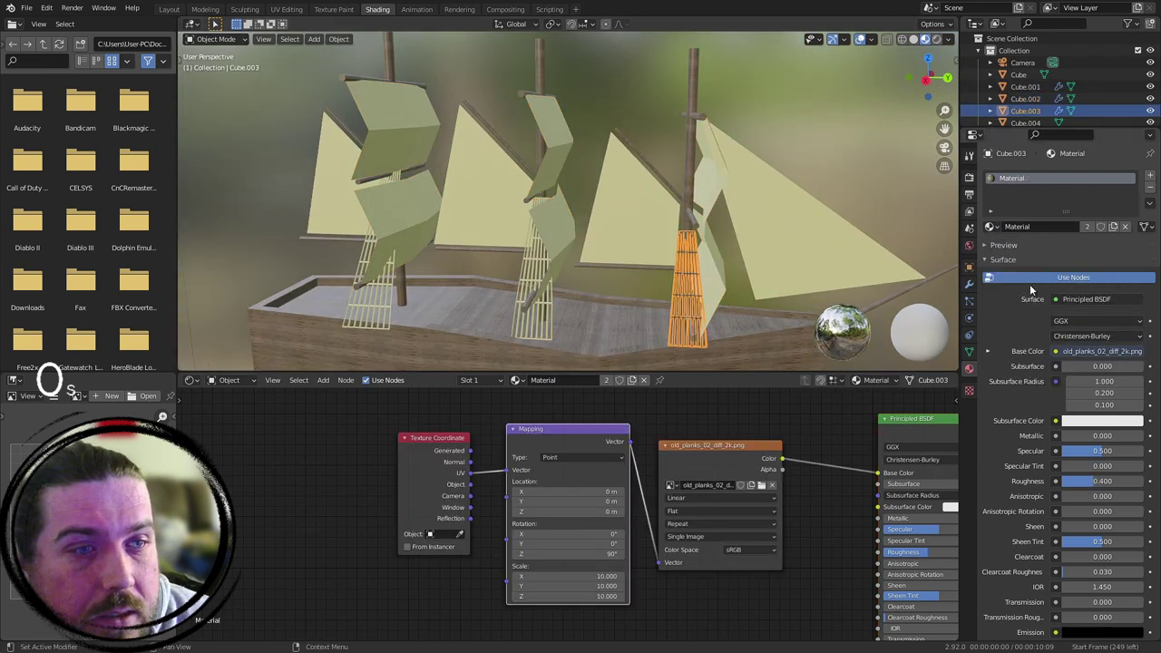
left_click(991, 227)
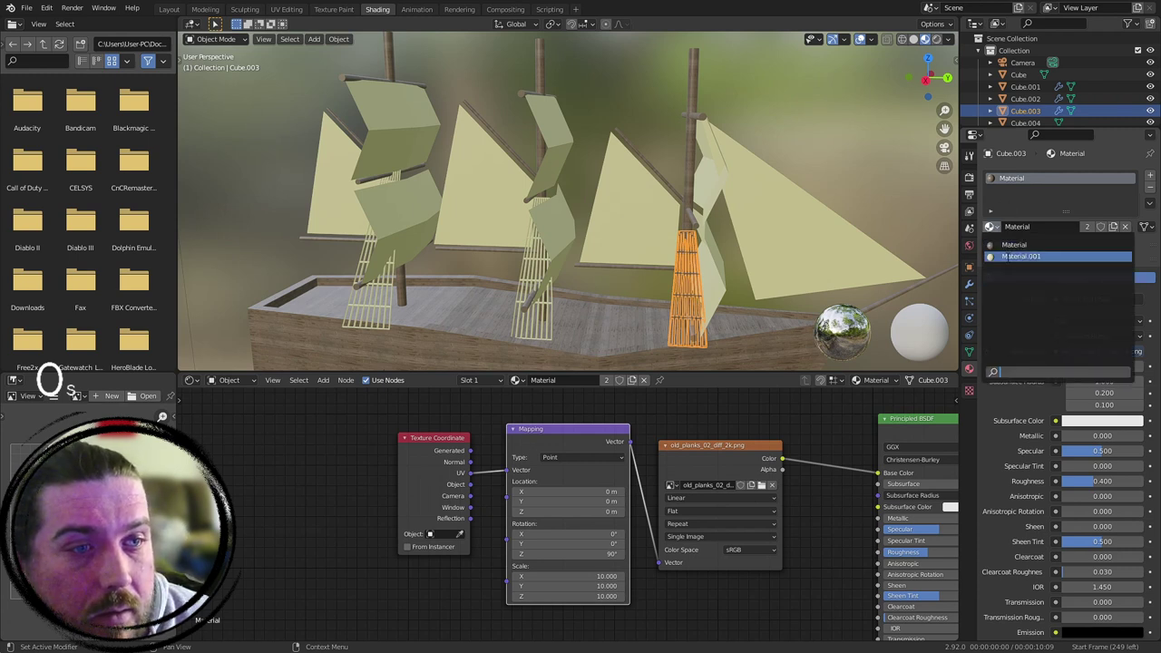
left_click(1021, 256)
left_click(807, 162)
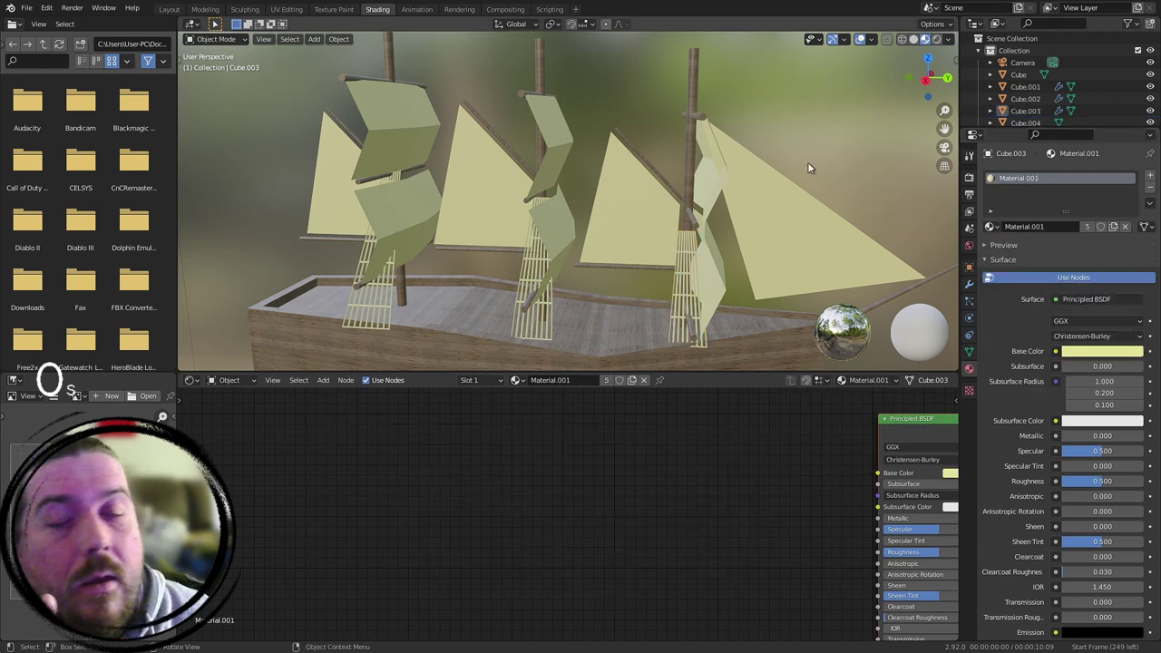
Step: Examine the plank texture on the masts and yards, close up and from a distance
left_click(704, 115)
left_click(796, 76)
scroll(797, 76, "up", 4)
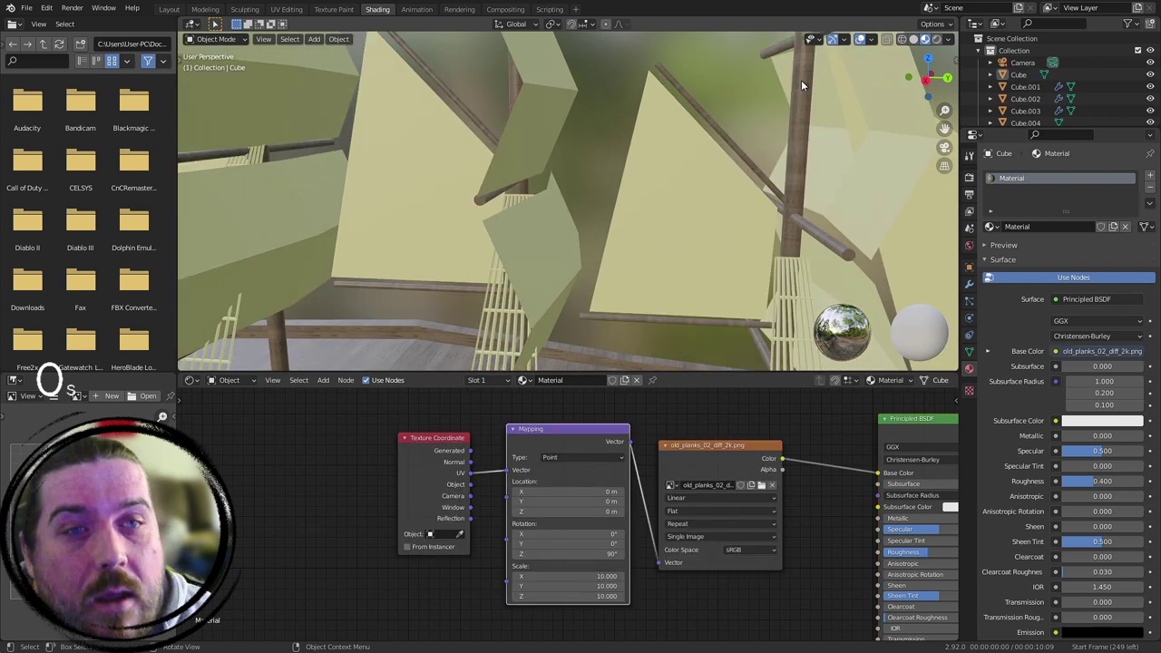
scroll(808, 99, "up", 2)
middle_click_drag(829, 158, 639, 292)
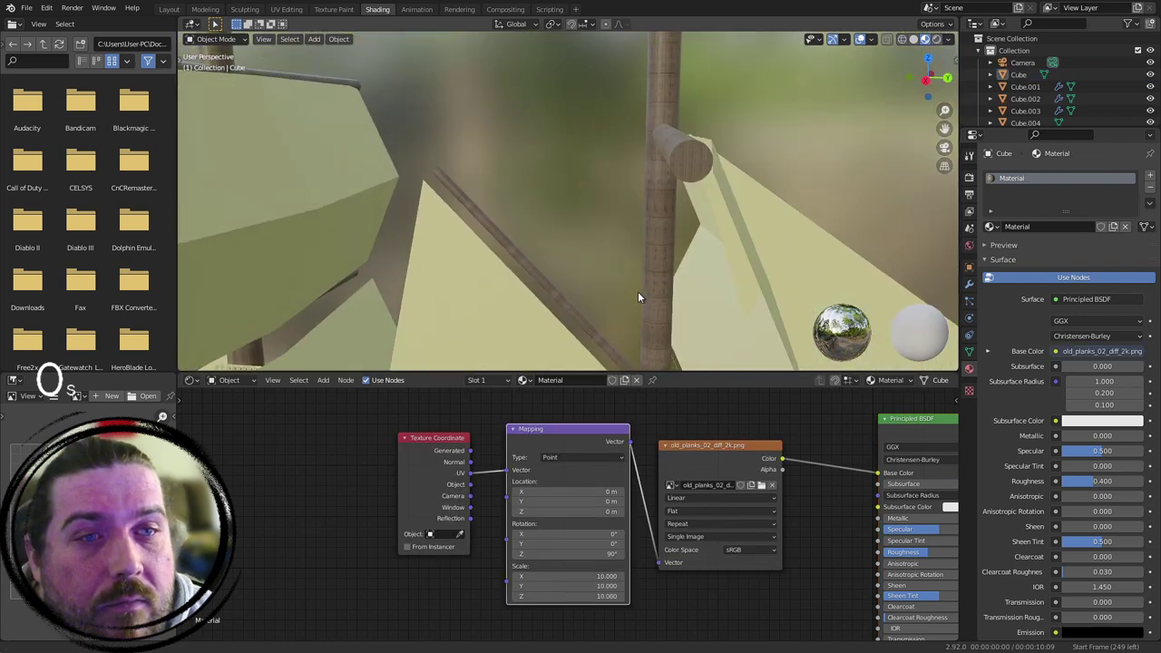
left_click(678, 162)
middle_click_drag(680, 160, 721, 140)
scroll(565, 214, "down", 7)
middle_click_drag(563, 223, 597, 254)
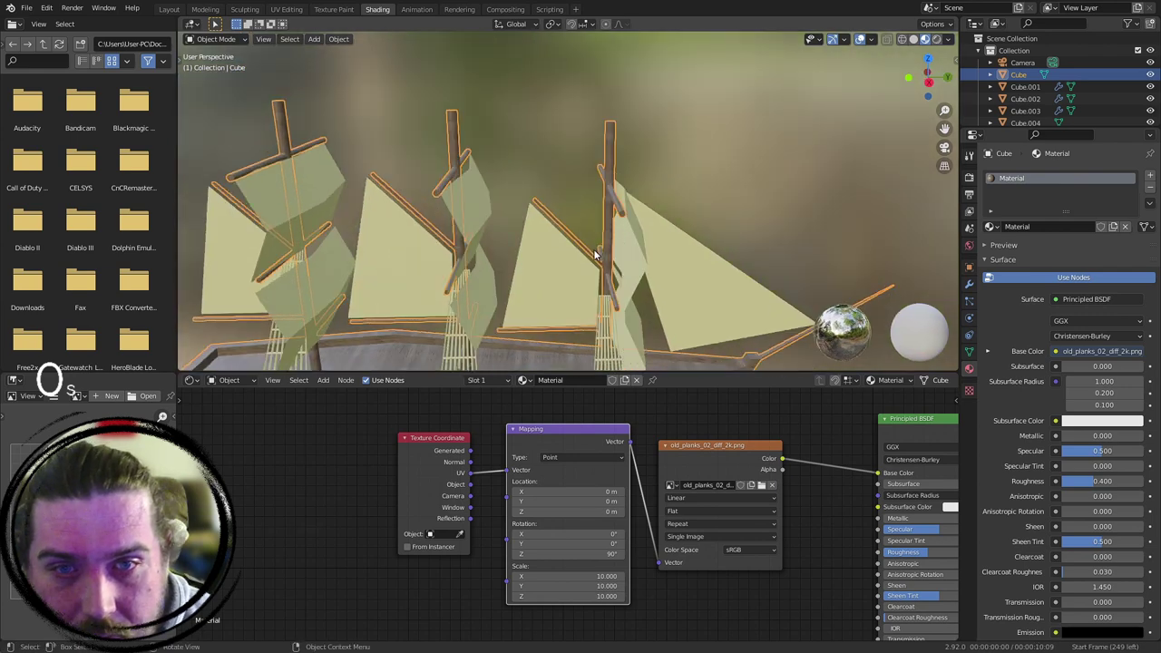
scroll(652, 308, "down", 5)
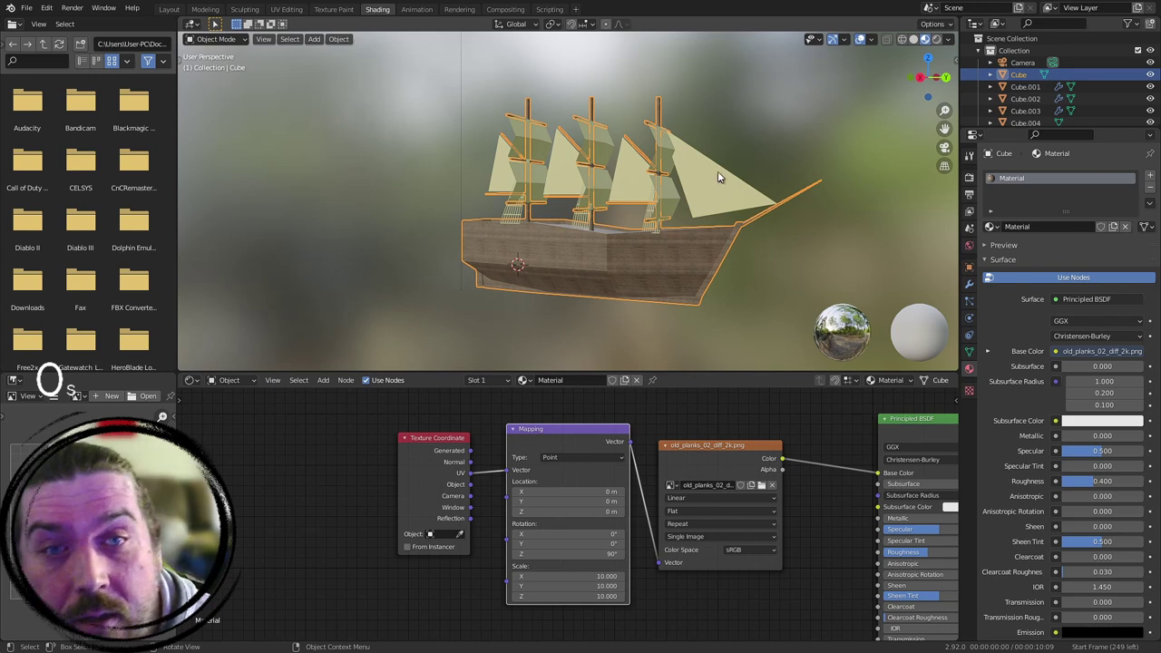
scroll(662, 263, "up", 6)
scroll(595, 294, "up", 2)
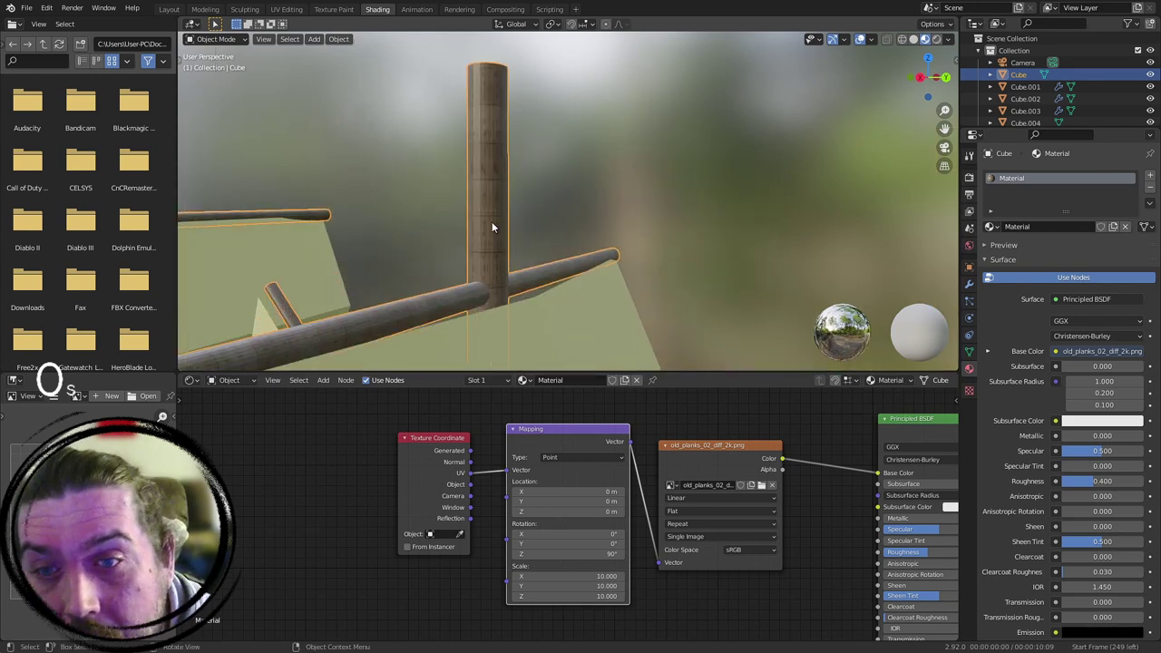
scroll(491, 227, "down", 8)
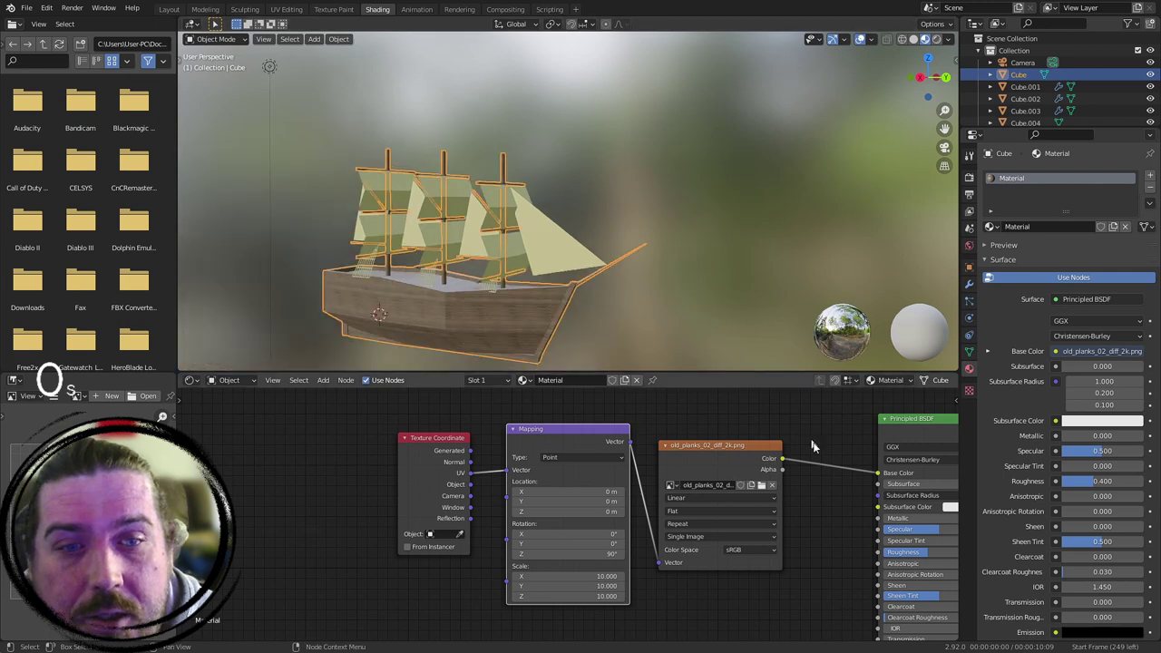
Step: Examine the textured hull, sails and shrouds of the whole ship, leaving it deselected
scroll(836, 485, "down", 3)
scroll(680, 160, "up", 6)
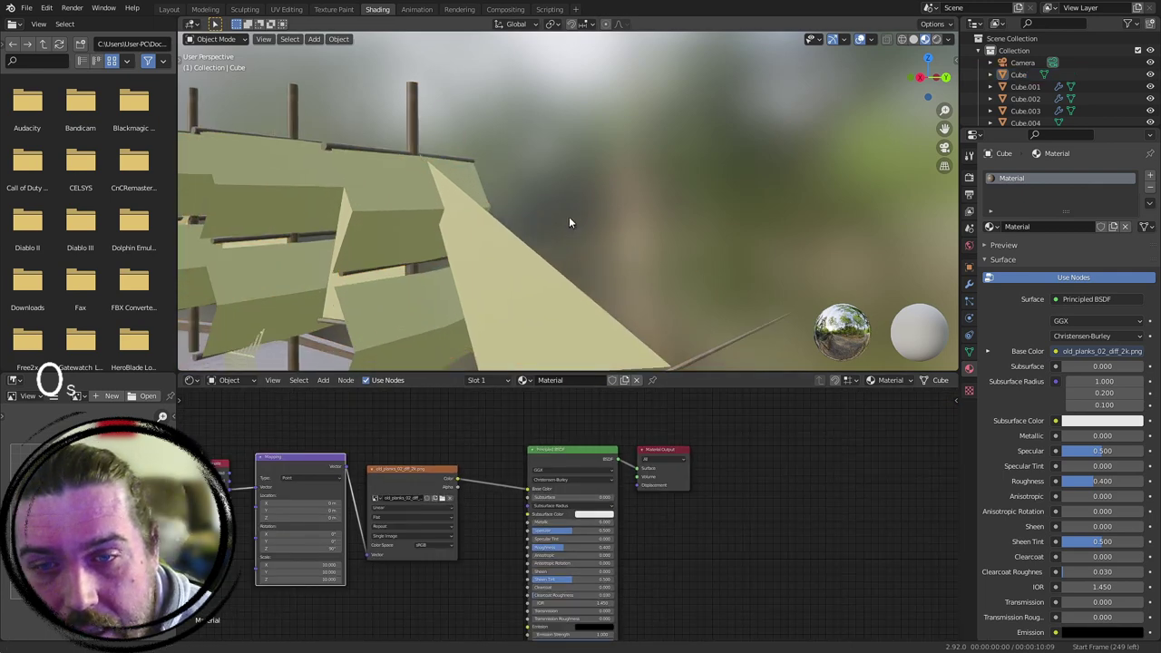
scroll(688, 114, "down", 4)
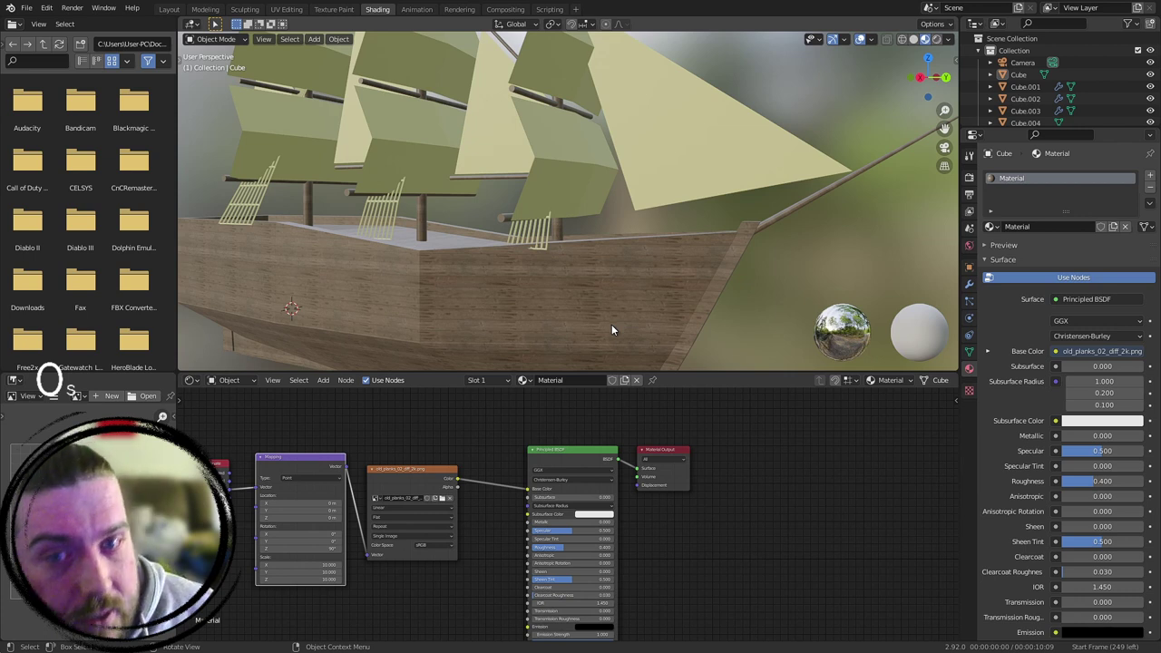
middle_click_drag(614, 331, 596, 302)
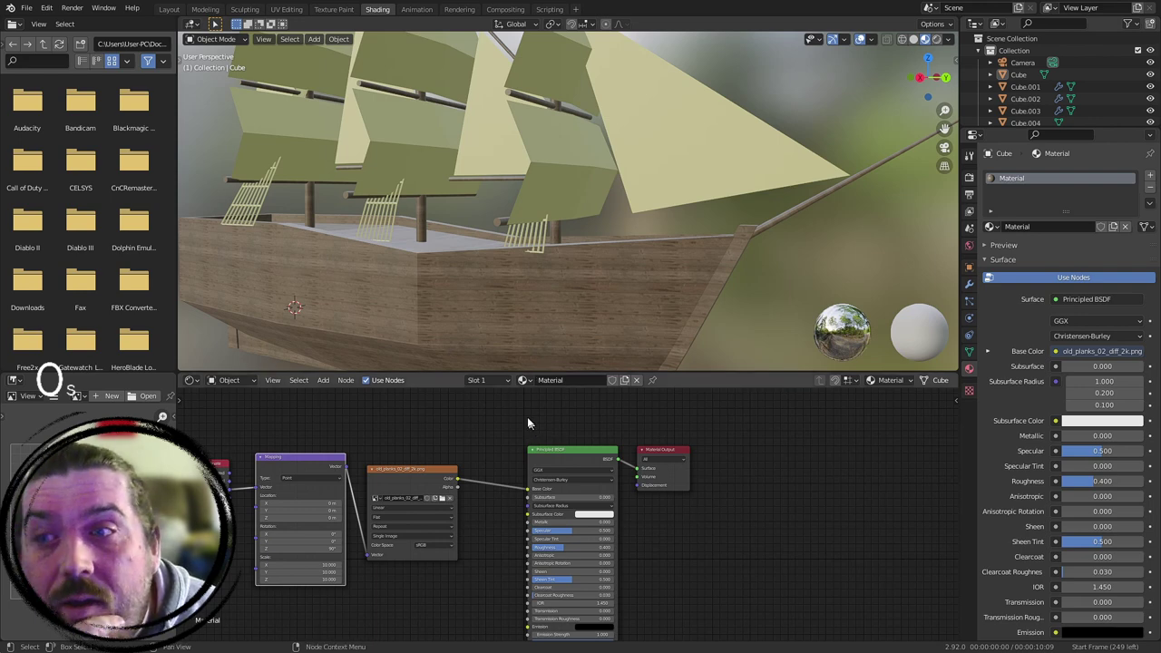
middle_click_drag(491, 316, 515, 301)
scroll(515, 294, "down", 2)
left_click(507, 278)
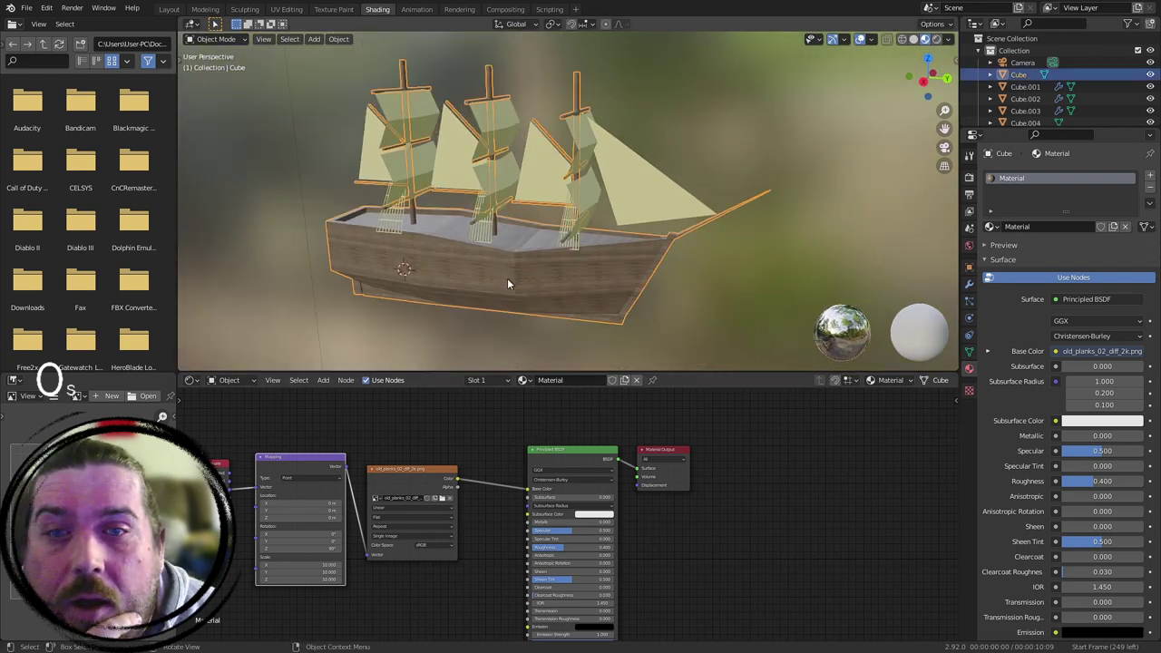
left_click(709, 291)
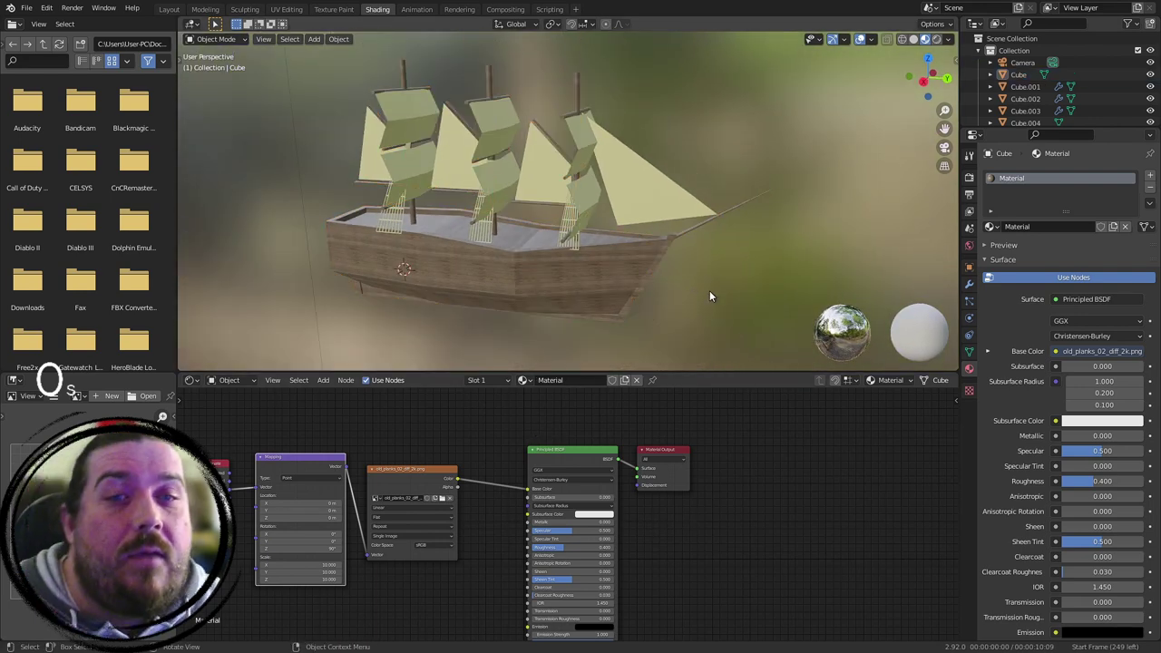
Step: Deselect the ship, switch to the Layout workspace, and display the viewport in Material Preview shading
left_click(624, 313)
scroll(728, 213, "up", 4)
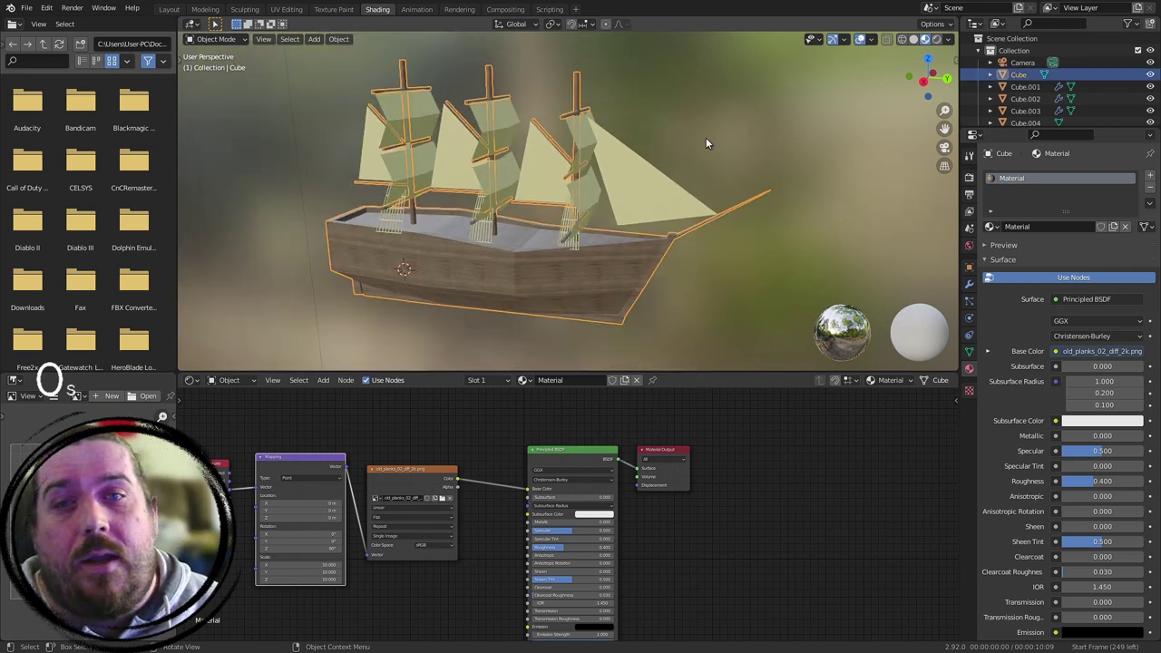
left_click(703, 139)
middle_click_drag(699, 138, 875, 127)
left_click(912, 39)
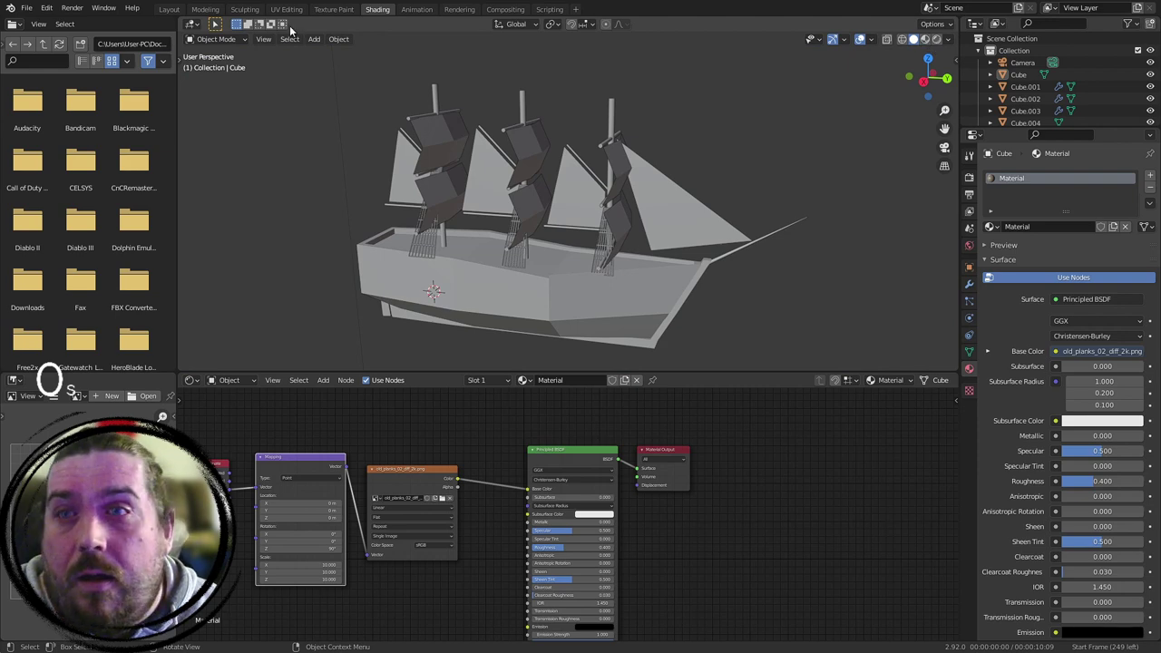
left_click(168, 9)
left_click(925, 39)
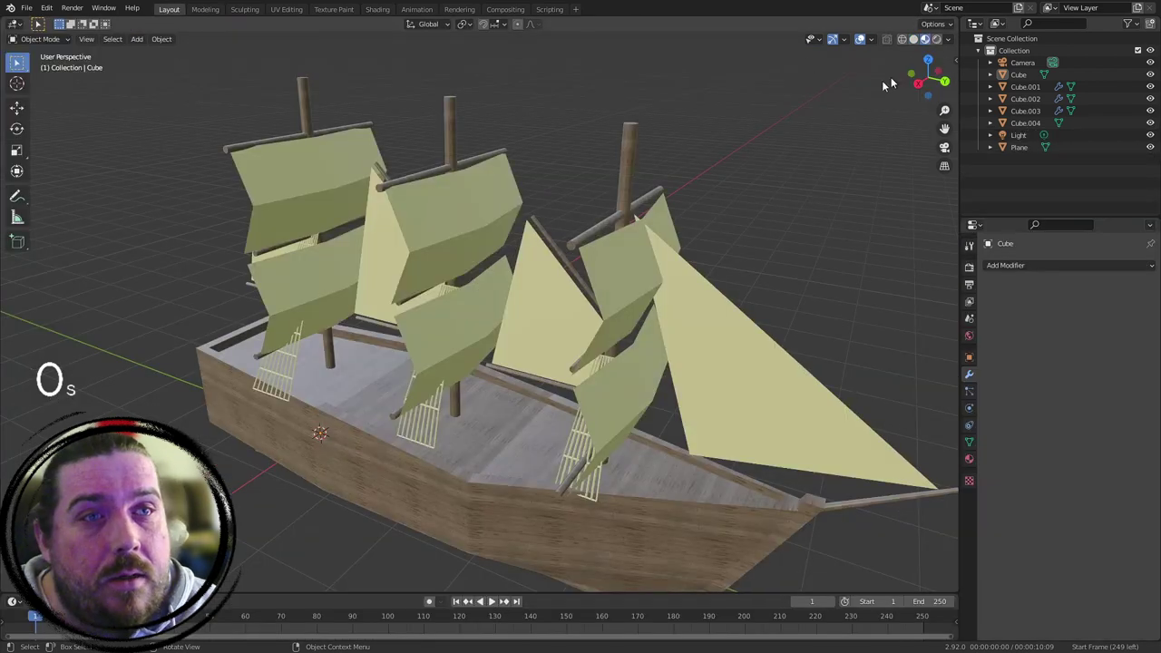
Step: Examine the textured ship from both sides and the bow, near and far, leaving it deselected
mouse_move(791, 123)
middle_mouse_down()
mouse_move(587, 220)
mouse_move(432, 215)
mouse_move(564, 286)
mouse_move(456, 264)
mouse_move(495, 282)
mouse_move(674, 181)
middle_mouse_up()
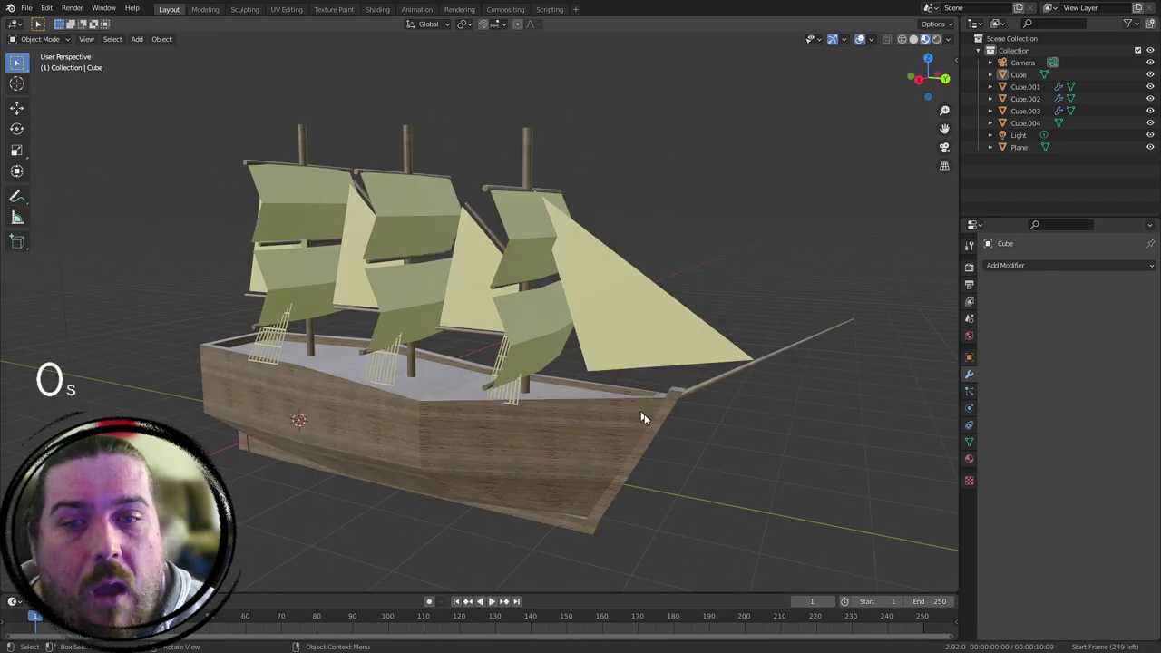
middle_click_drag(678, 438, 463, 435)
left_click(463, 435)
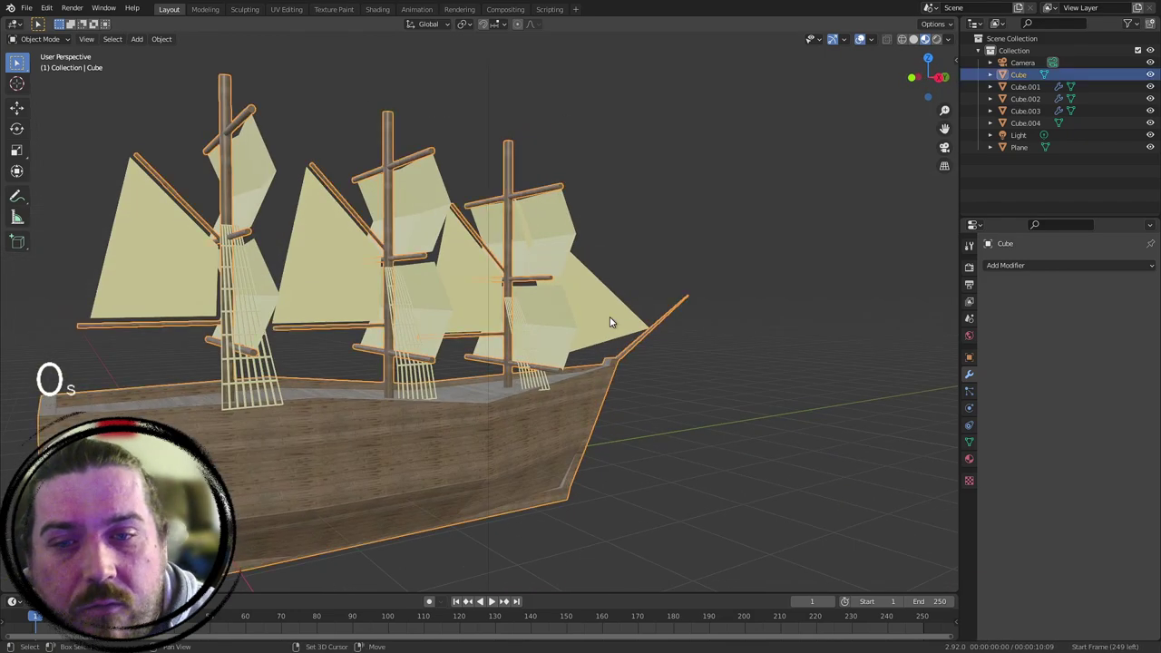
middle_click_drag(611, 322, 791, 277, "shift")
mouse_move(791, 277)
middle_mouse_down()
mouse_move(812, 283)
mouse_move(804, 290)
middle_mouse_up()
middle_click_drag(832, 344, 618, 308)
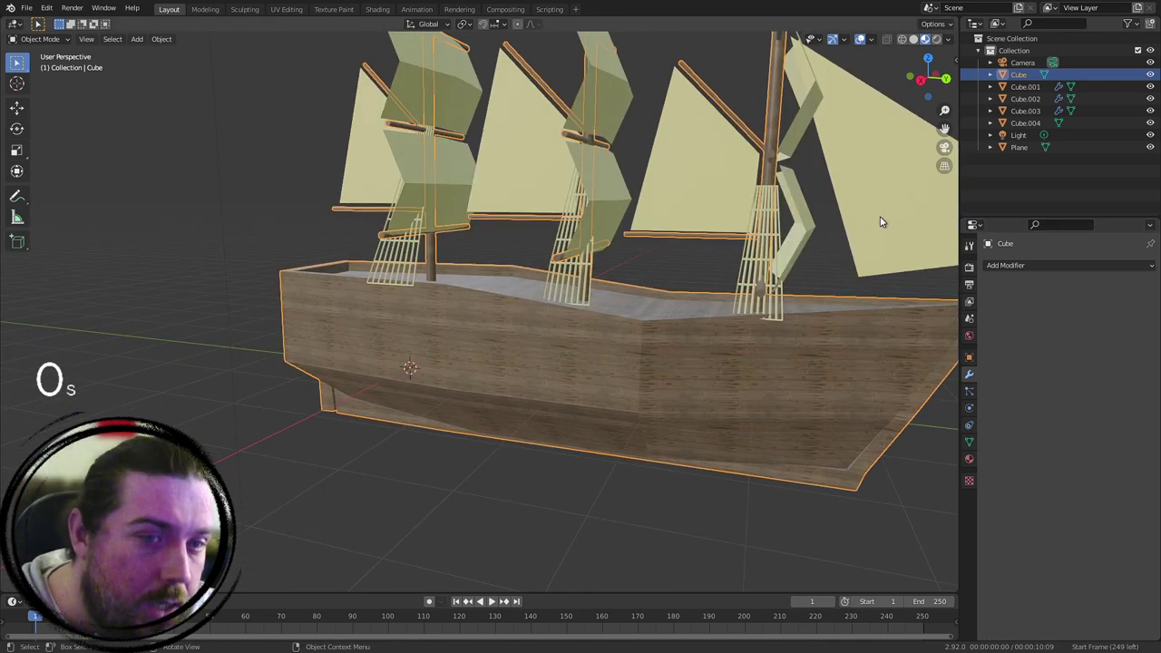
scroll(880, 223, "down", 5)
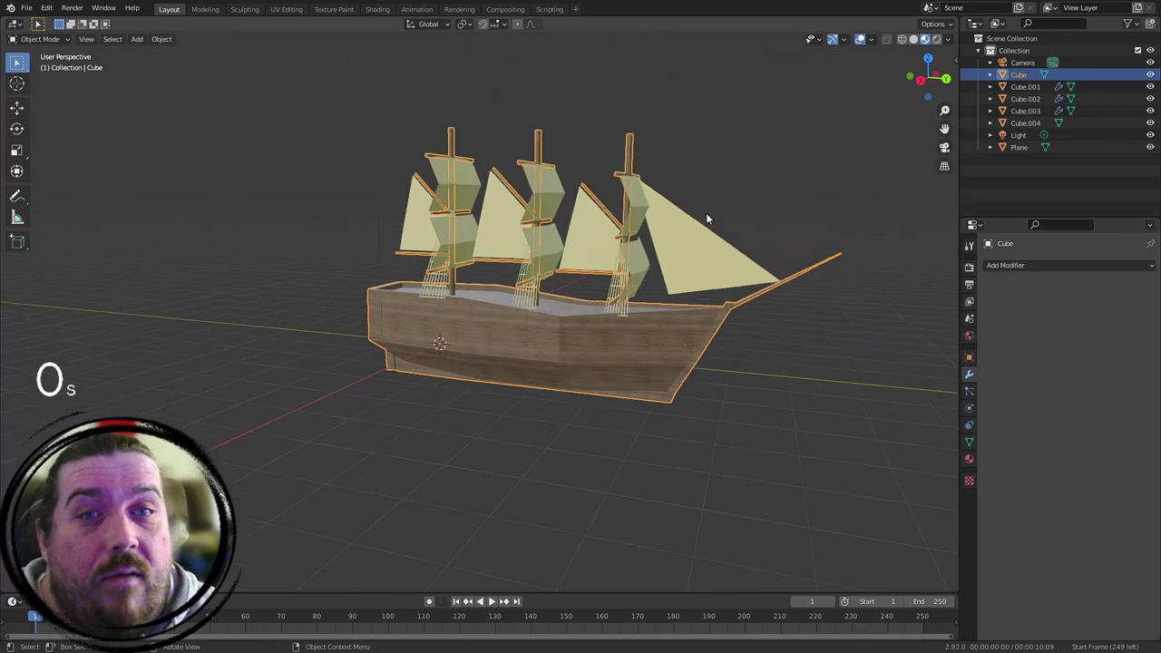
middle_click_drag(606, 200, 531, 256)
left_click(608, 202)
scroll(680, 357, "up", 5)
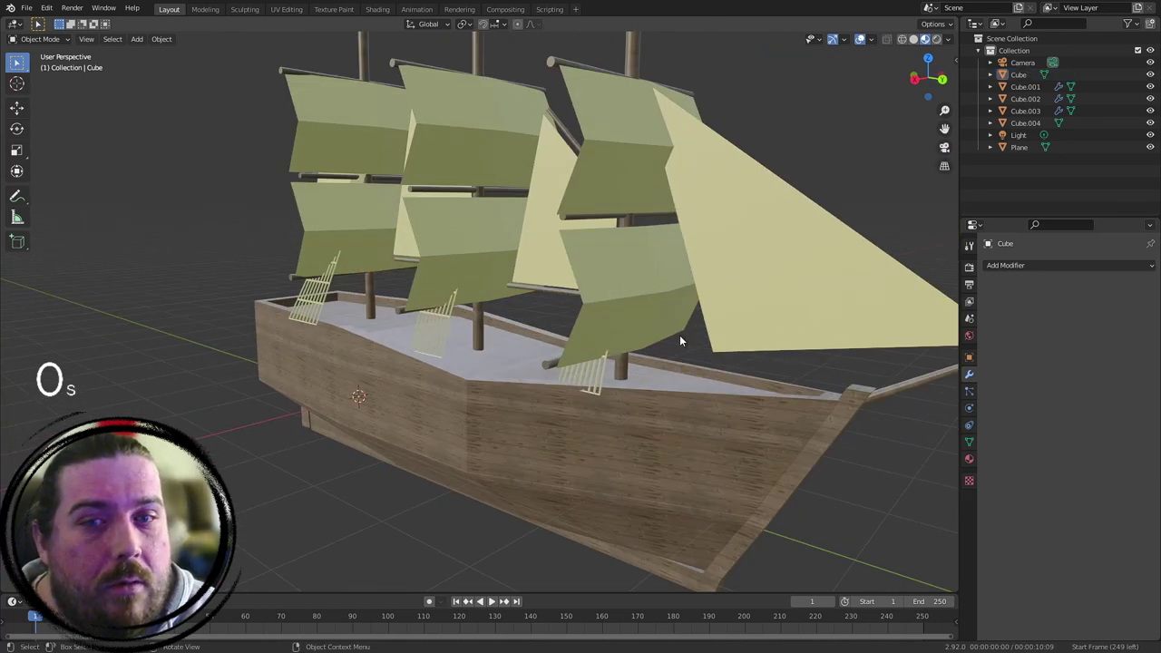
scroll(675, 355, "down", 2)
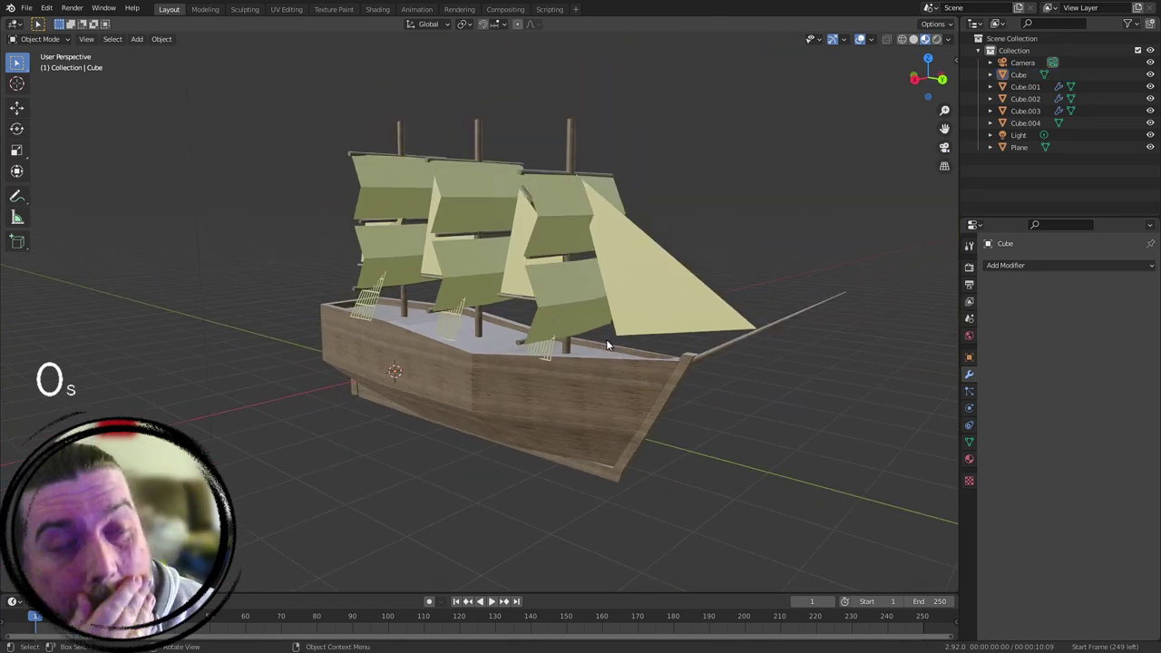
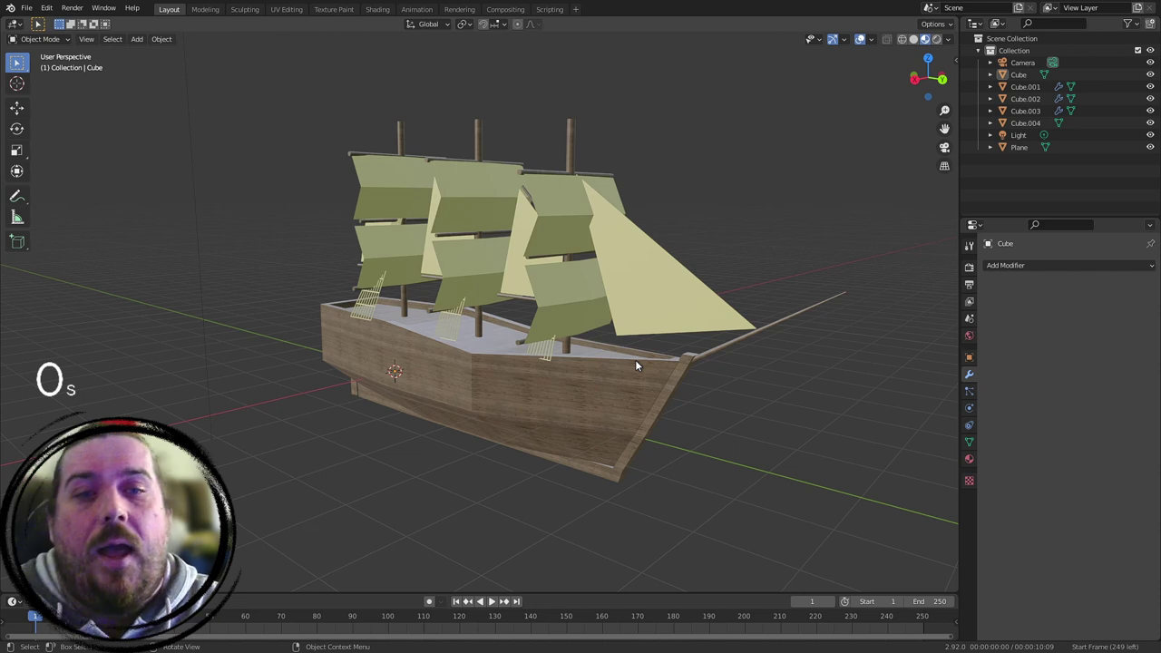
Step: Try a level 1 Subdivision Surface modifier on the hull and mast object and inspect its planking up close
left_click(515, 367)
key("ctrl")
key("ctrl+1")
left_click(815, 429)
middle_click_drag(815, 430, 709, 421)
scroll(672, 398, "up", 4)
scroll(708, 419, "down", 4)
middle_click_drag(662, 377, 600, 393)
scroll(726, 385, "down", 1)
scroll(704, 414, "up", 5)
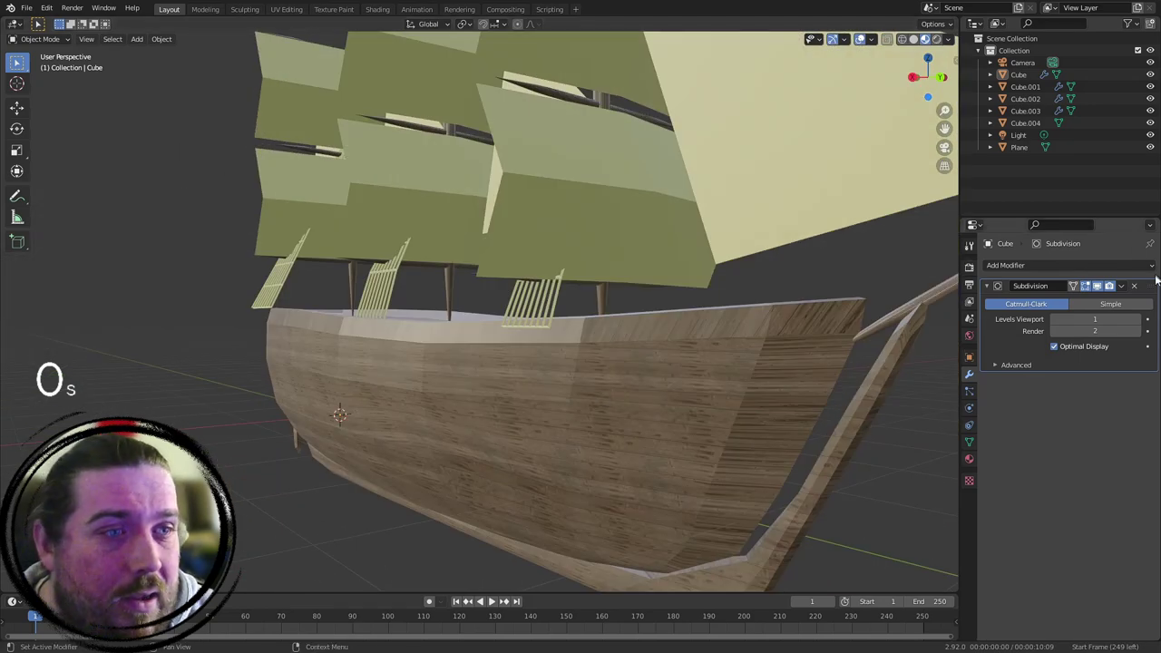
Step: Try 3 viewport levels on the hull's Subdivision modifier, then remove the modifier
left_click(1132, 318)
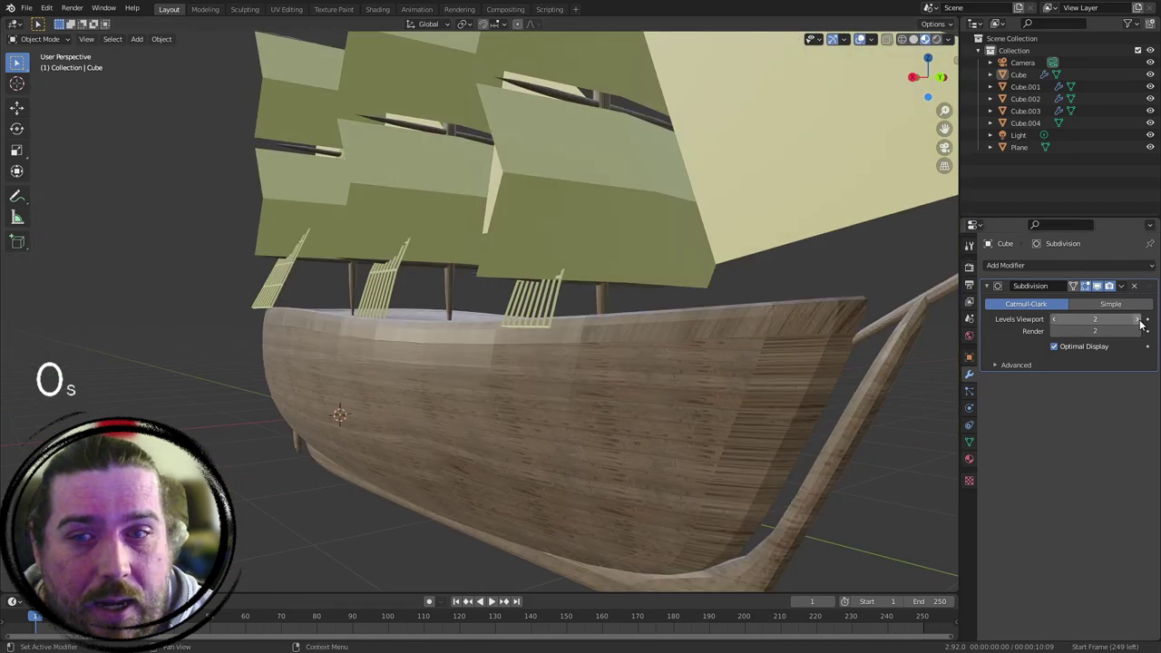
left_click(1132, 319)
scroll(679, 347, "down", 1)
middle_click_drag(680, 346, 633, 423)
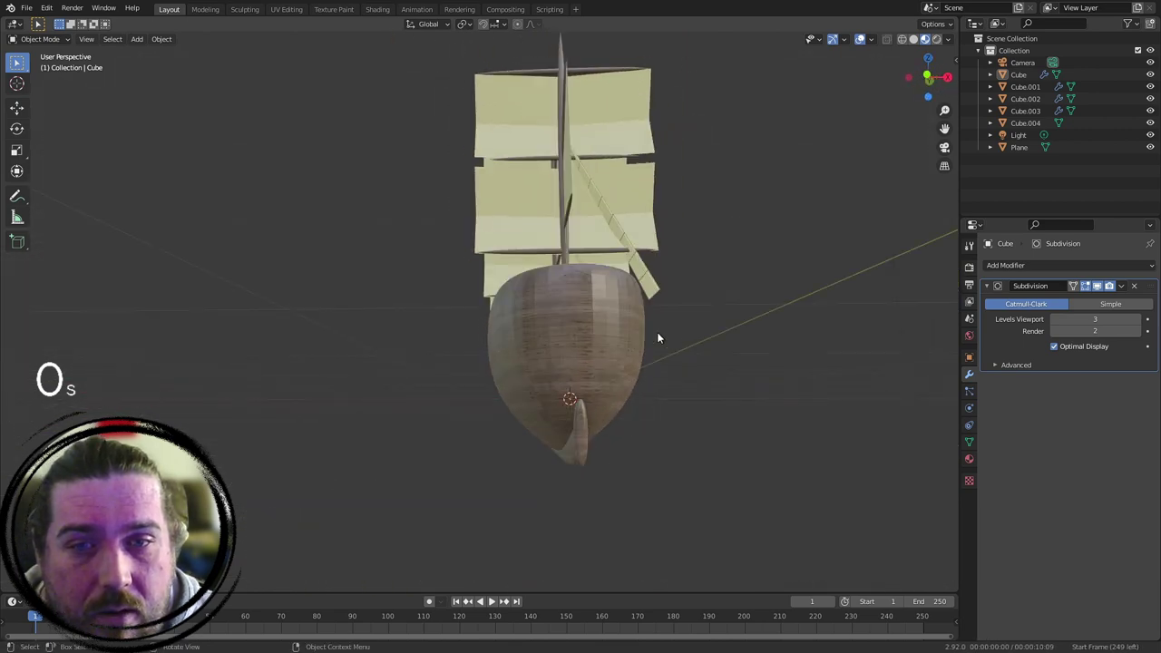
middle_click_drag(689, 363, 570, 362)
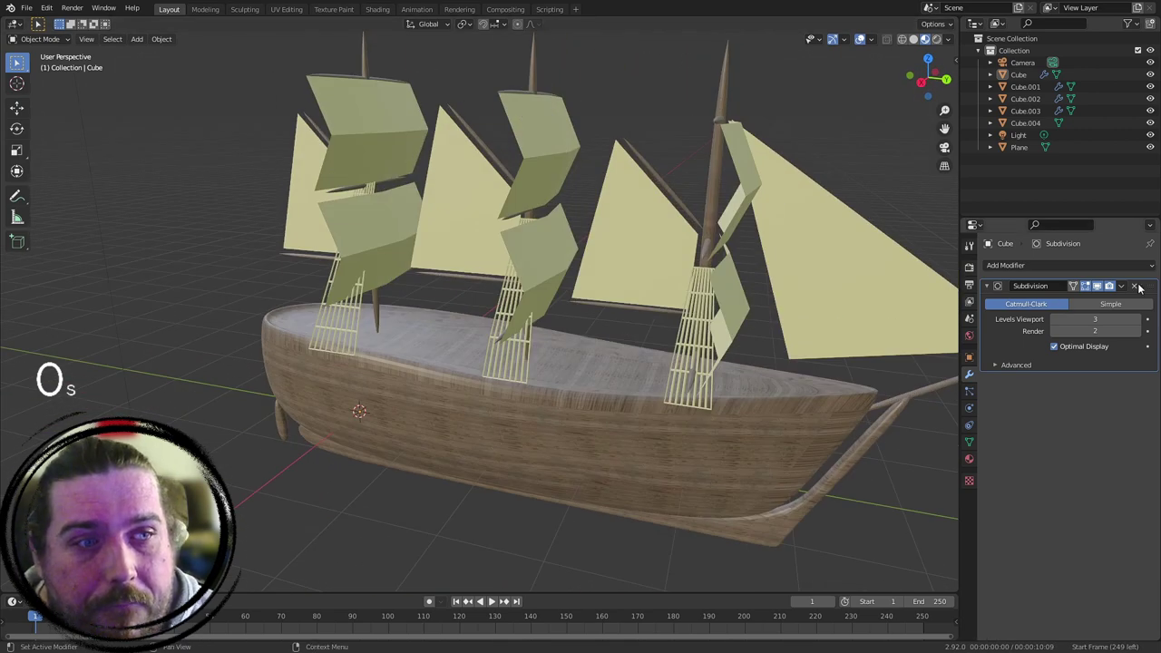
left_click(1134, 286)
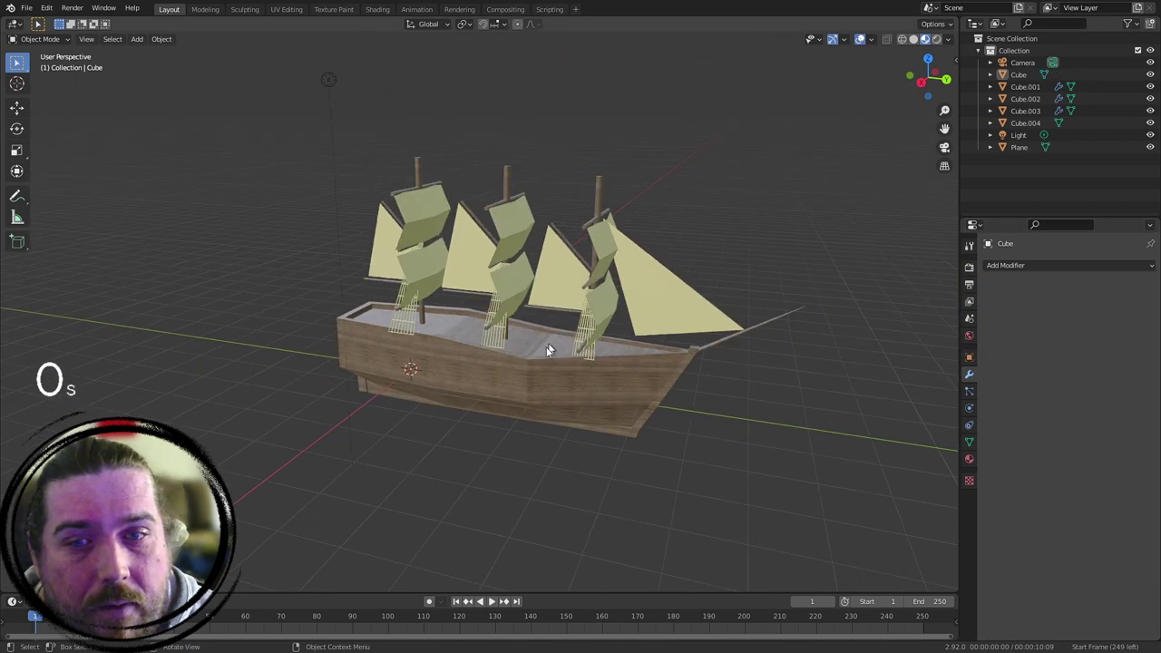
Step: Examine the unsmoothed low-poly ship from the side and from above the bow
middle_click_drag(693, 349, 583, 347)
left_click(716, 313)
left_click(582, 347)
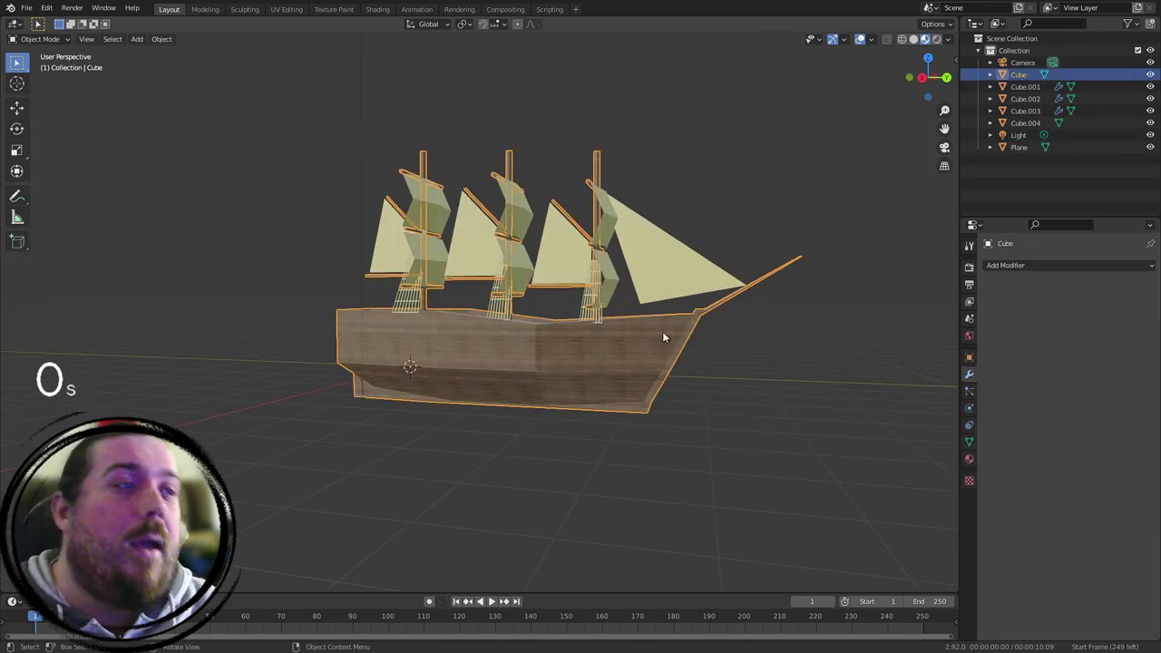
scroll(663, 298, "up", 2)
middle_click_drag(680, 257, 442, 293)
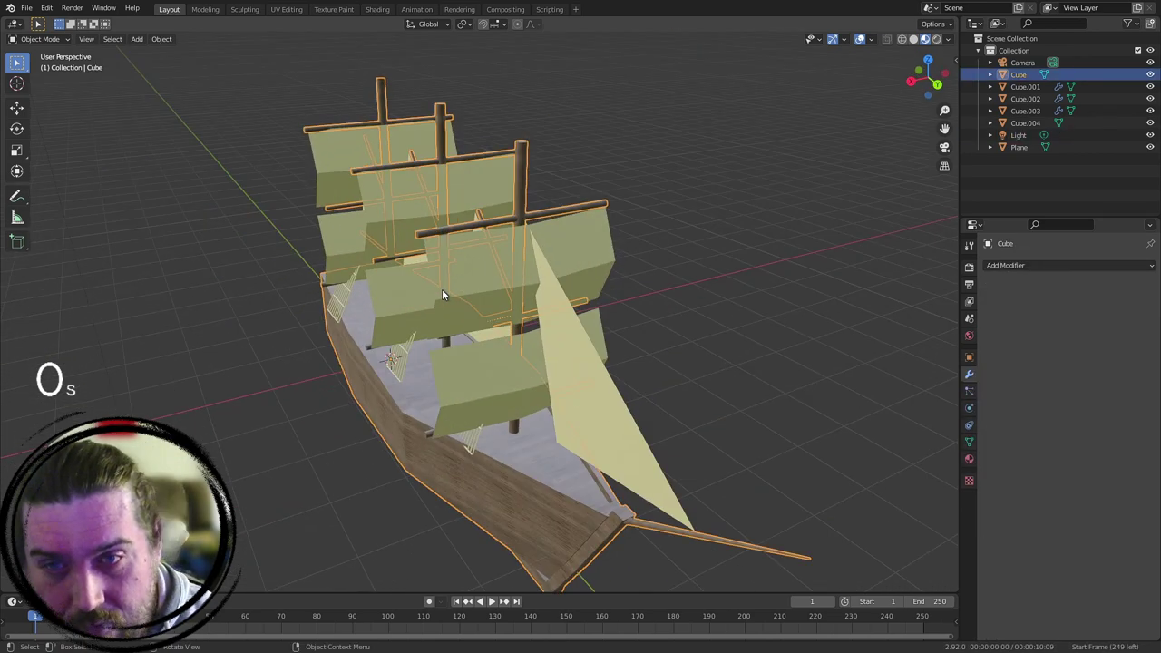
middle_click_drag(692, 278, 721, 290)
Step: Set the Base Color of the triangular sails' Material.001 to a paler cream with hue 0.121 and saturation 0.375, leaving the sails deselected
left_click(700, 370)
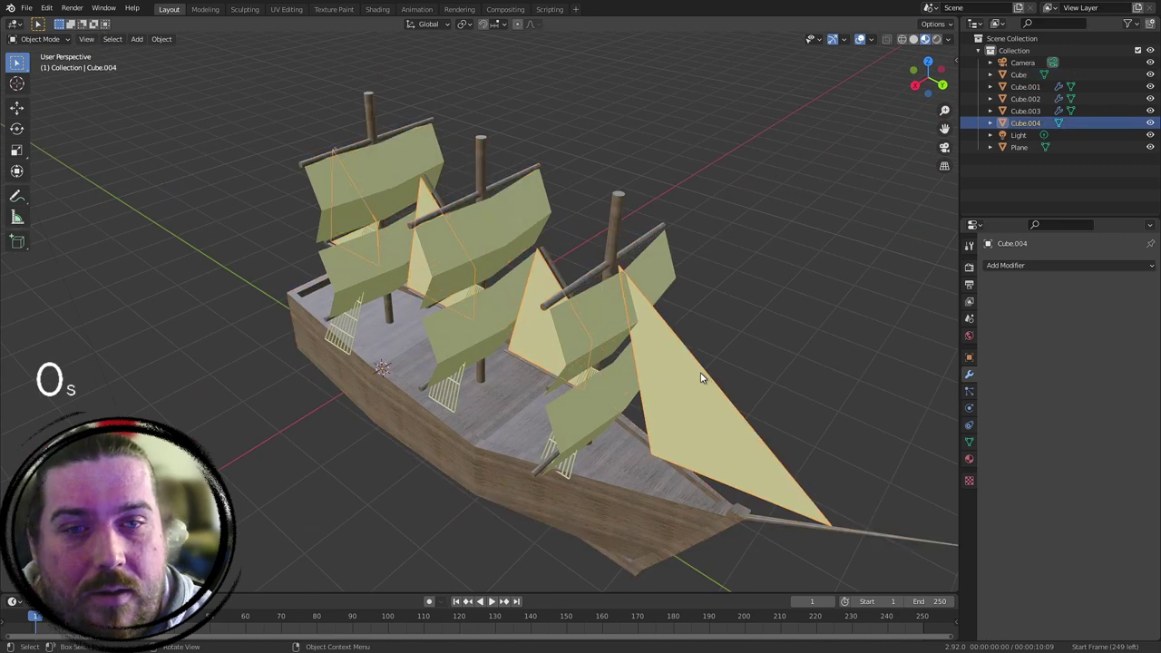
scroll(739, 234, "up", 1)
middle_click_drag(738, 234, 622, 292)
left_click(969, 459)
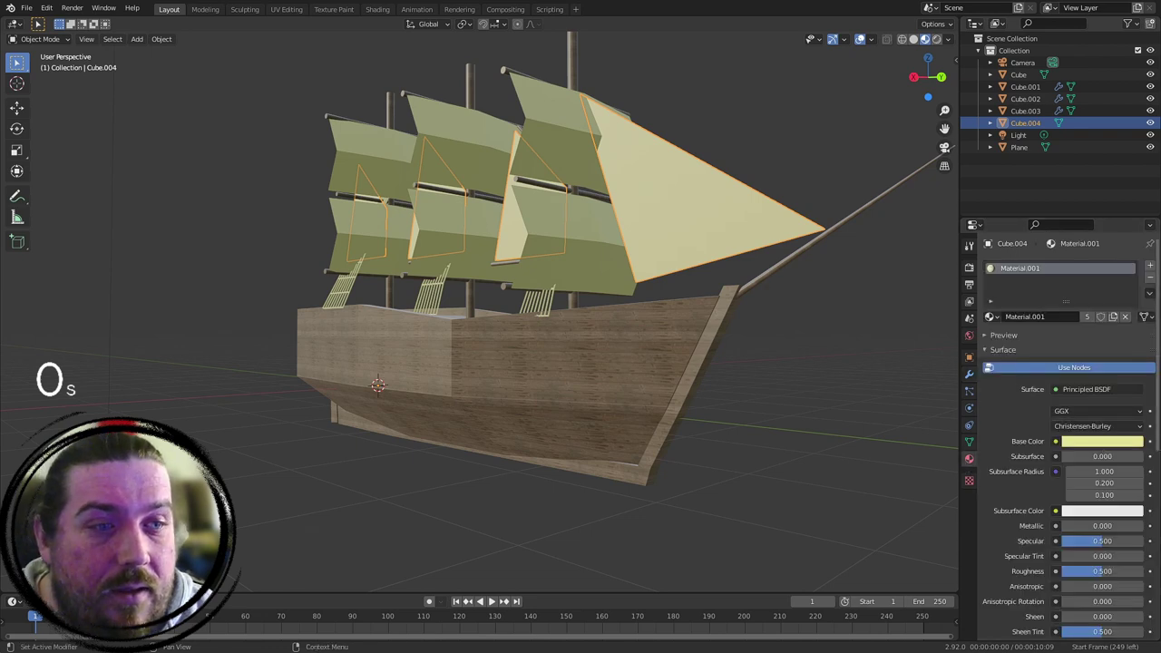
left_click(1102, 441)
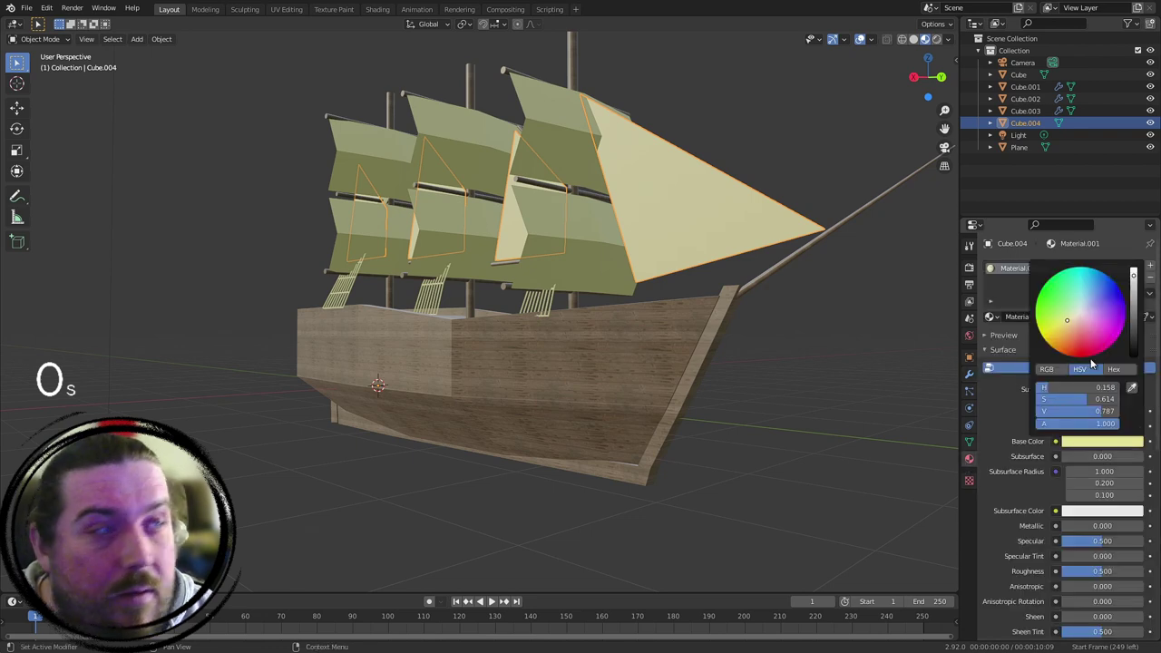
left_click(1069, 316)
left_click_drag(1069, 316, 1074, 317)
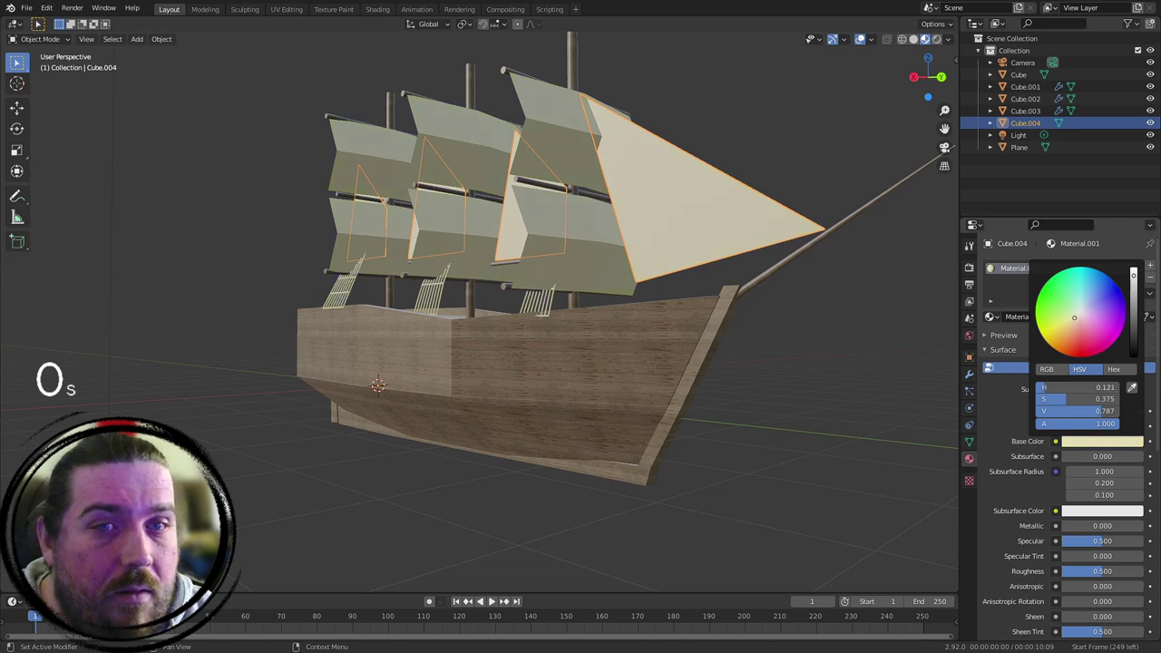
left_click(795, 385)
Step: Examine the recoloured sails and shrouds against the wooden deck and hull from several angles
middle_click_drag(795, 385, 676, 107)
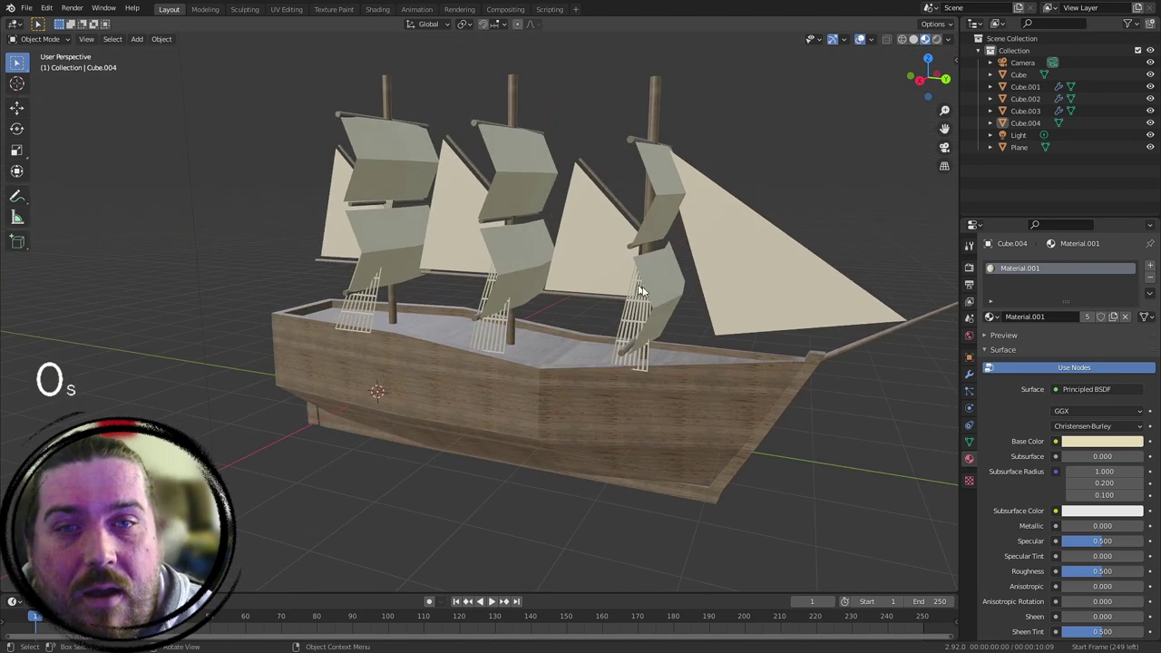
left_click(665, 127)
left_click(674, 187)
left_click(772, 254)
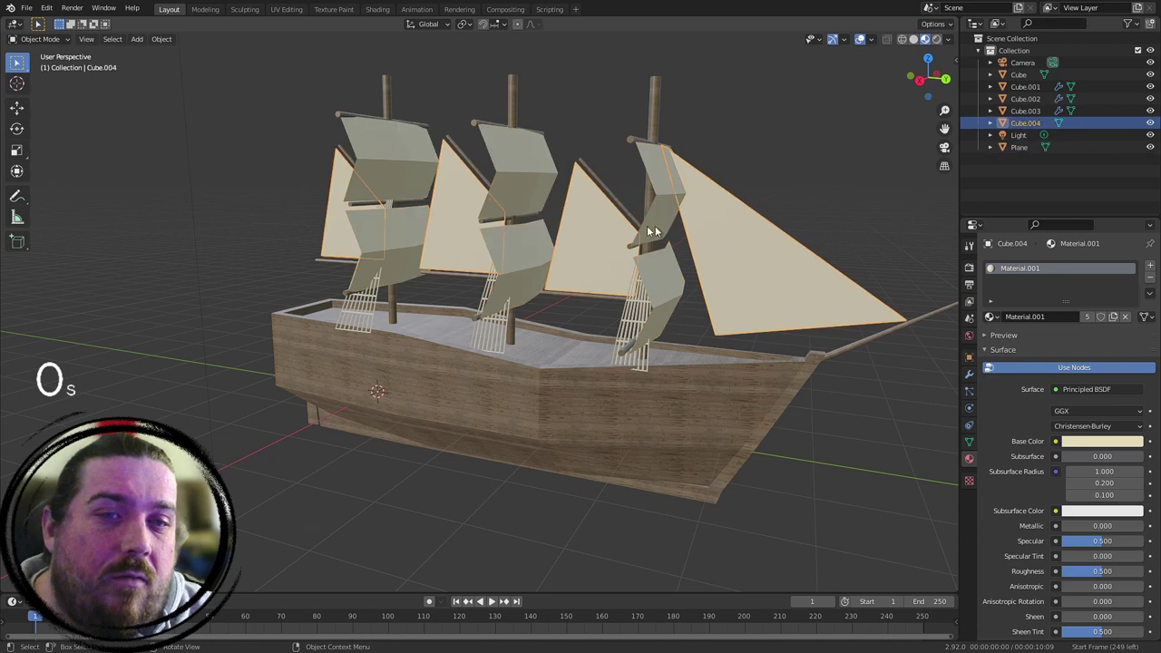
left_click(653, 191)
left_click(723, 283)
middle_click_drag(722, 283, 607, 334)
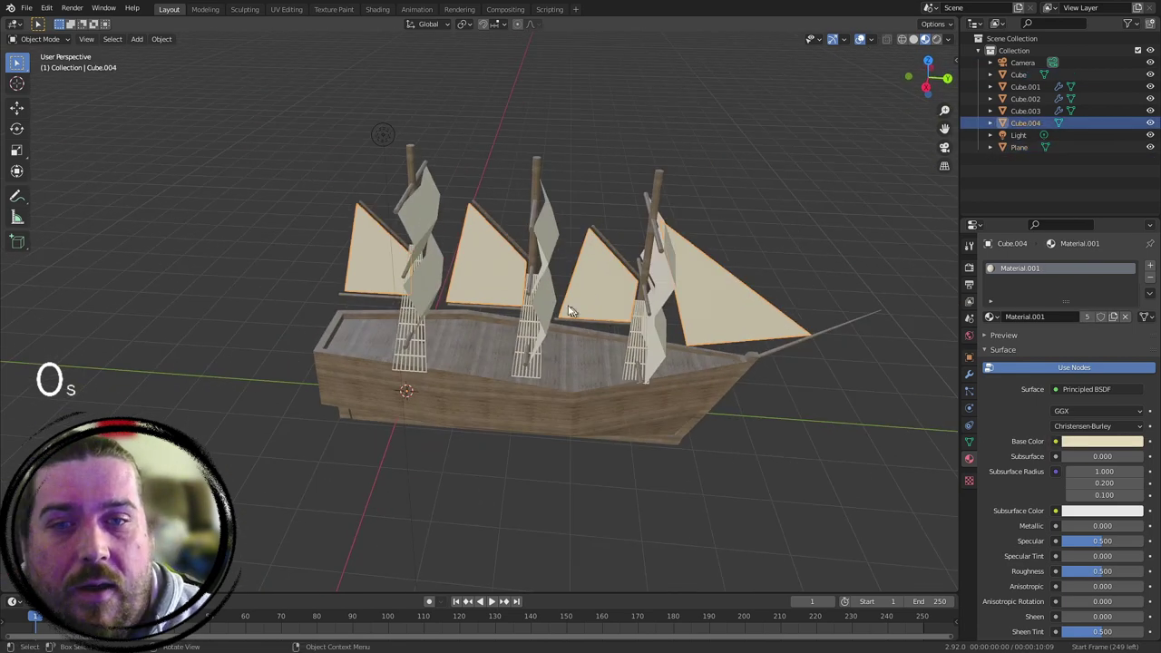
middle_click_drag(374, 372, 356, 307)
scroll(312, 396, "up", 5)
scroll(312, 396, "down", 4)
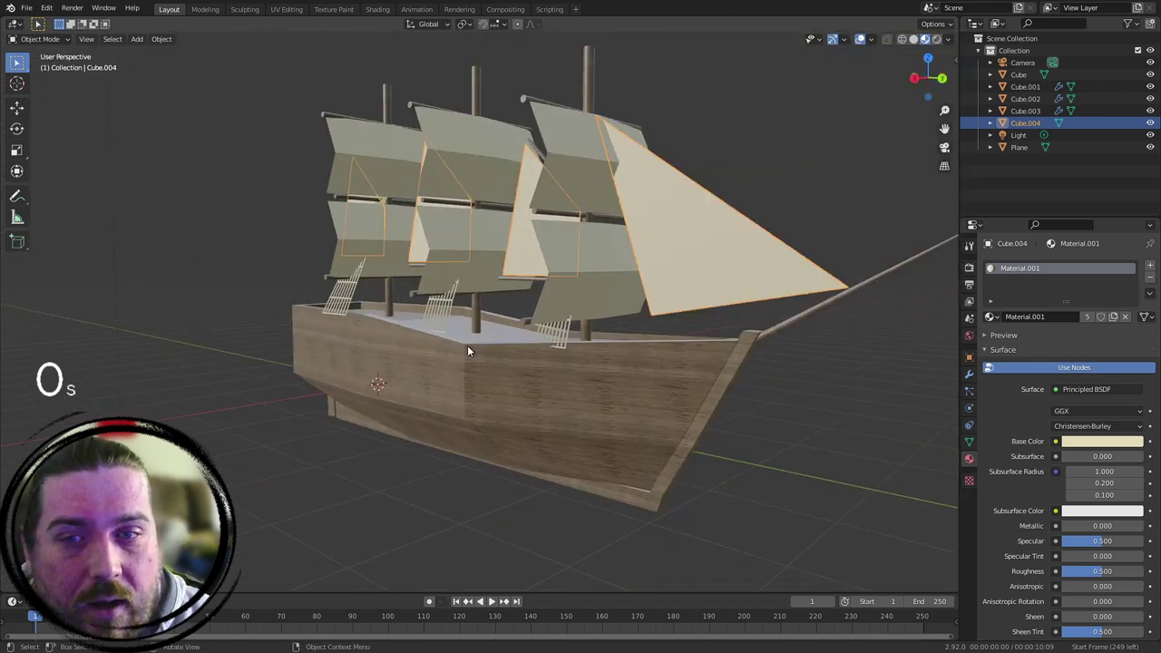
middle_click_drag(467, 345, 551, 400)
Step: Examine the hull, square sails and bowsprit of the finished ship from several angles, leaving everything deselected
left_click(720, 414)
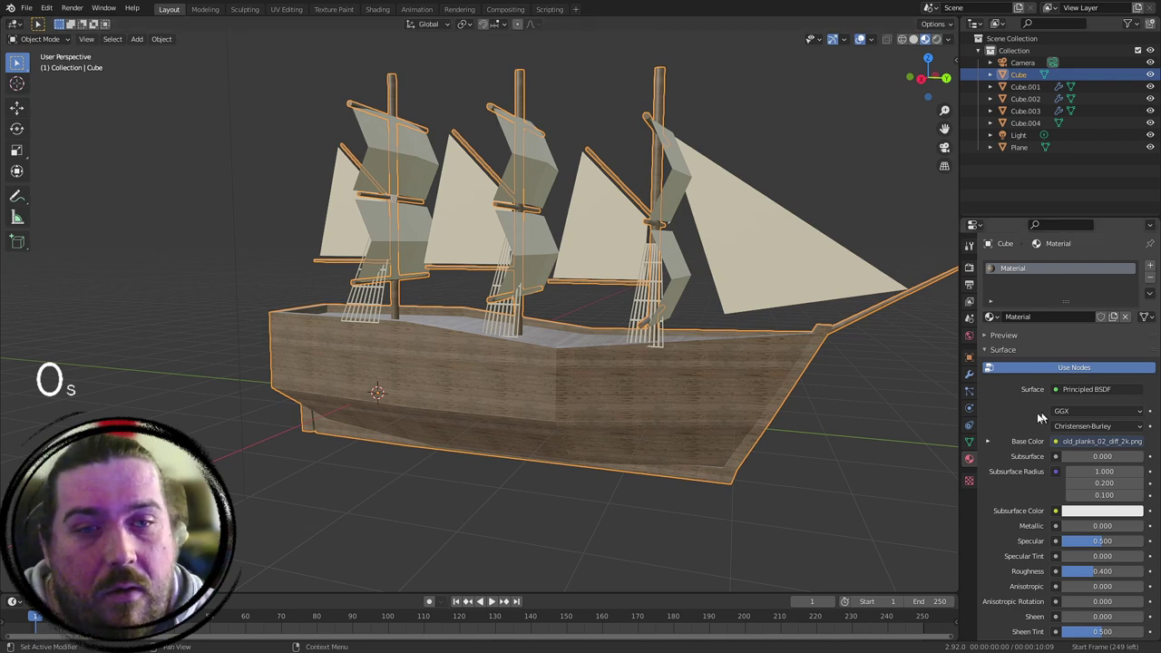
middle_click_drag(635, 345, 615, 312)
left_click(691, 175)
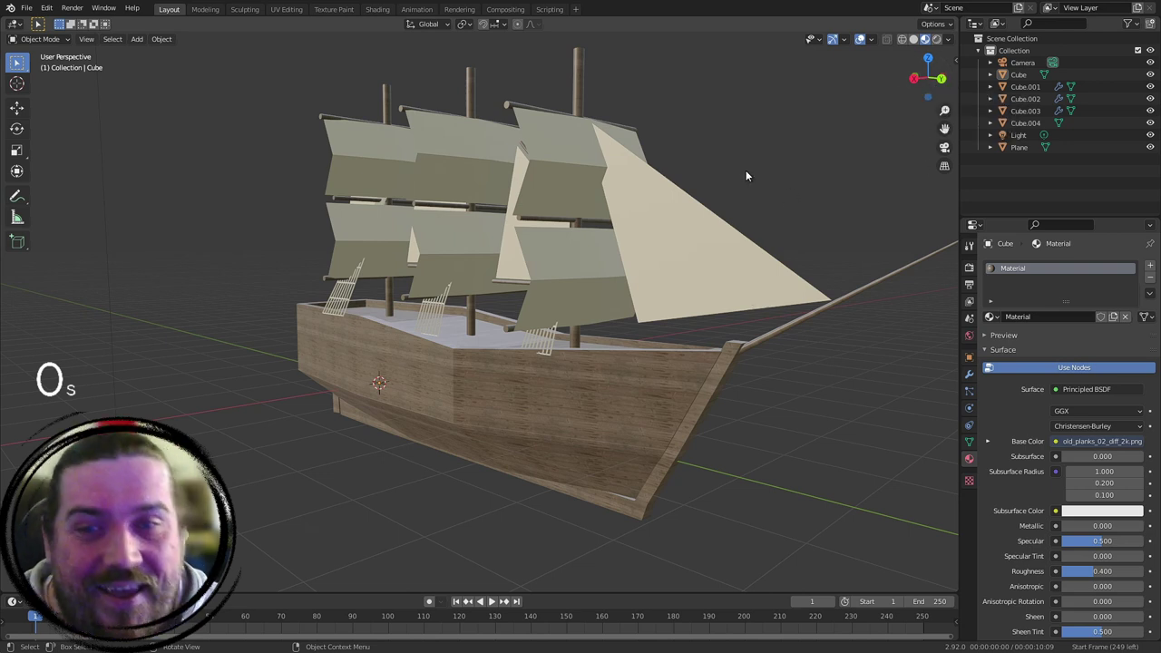
left_click(679, 208)
mouse_move(662, 171)
middle_mouse_down()
mouse_move(615, 185)
mouse_move(650, 151)
middle_mouse_up()
left_click(490, 134)
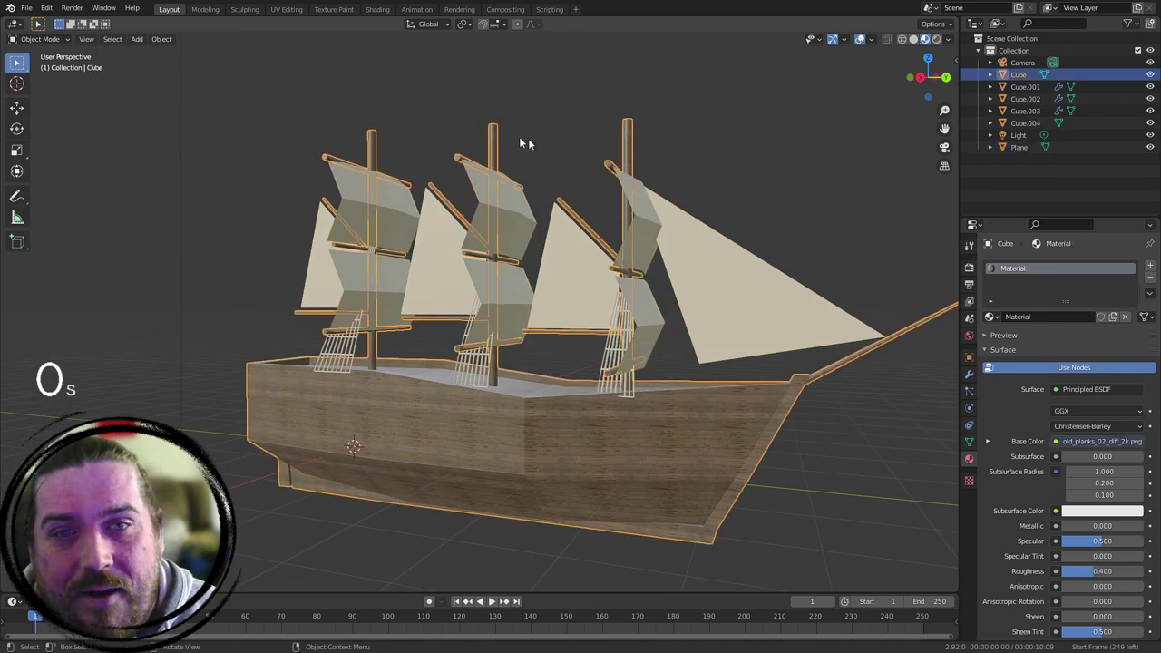
left_click(788, 136)
left_click(656, 234)
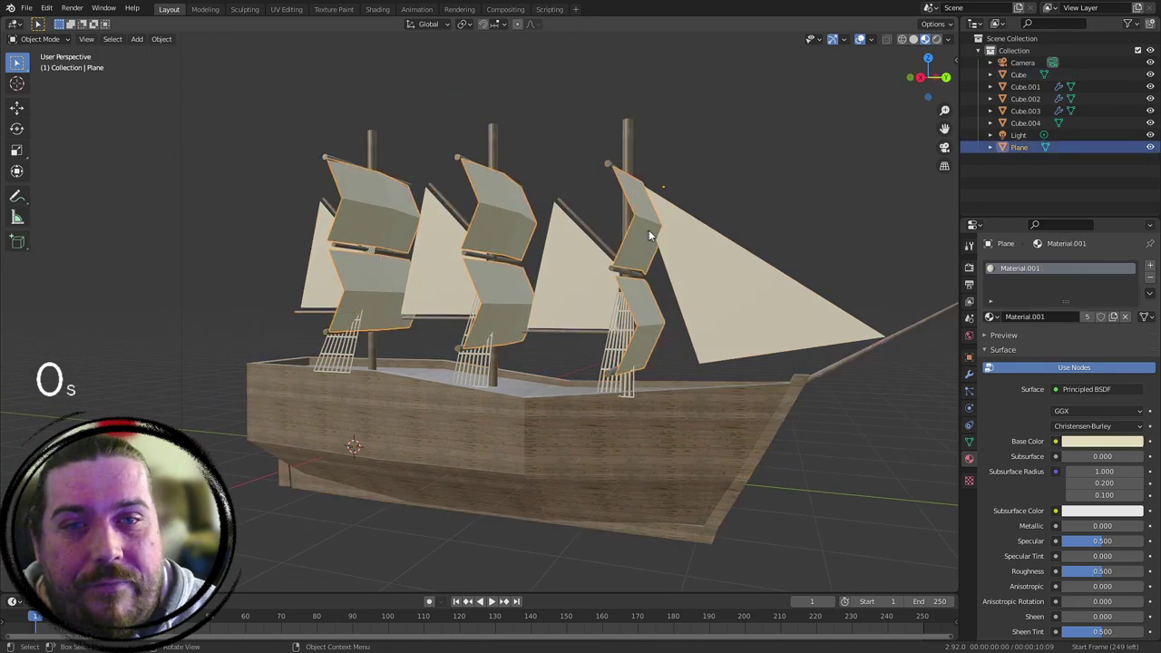
left_click(839, 179)
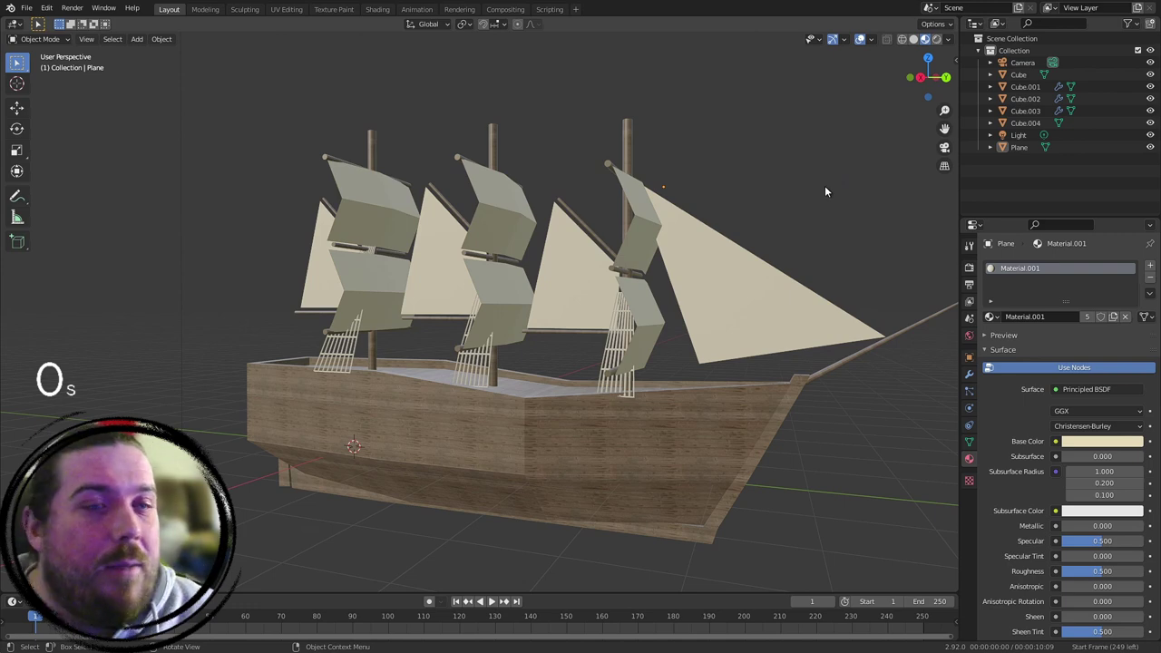
middle_click_drag(699, 228, 687, 175)
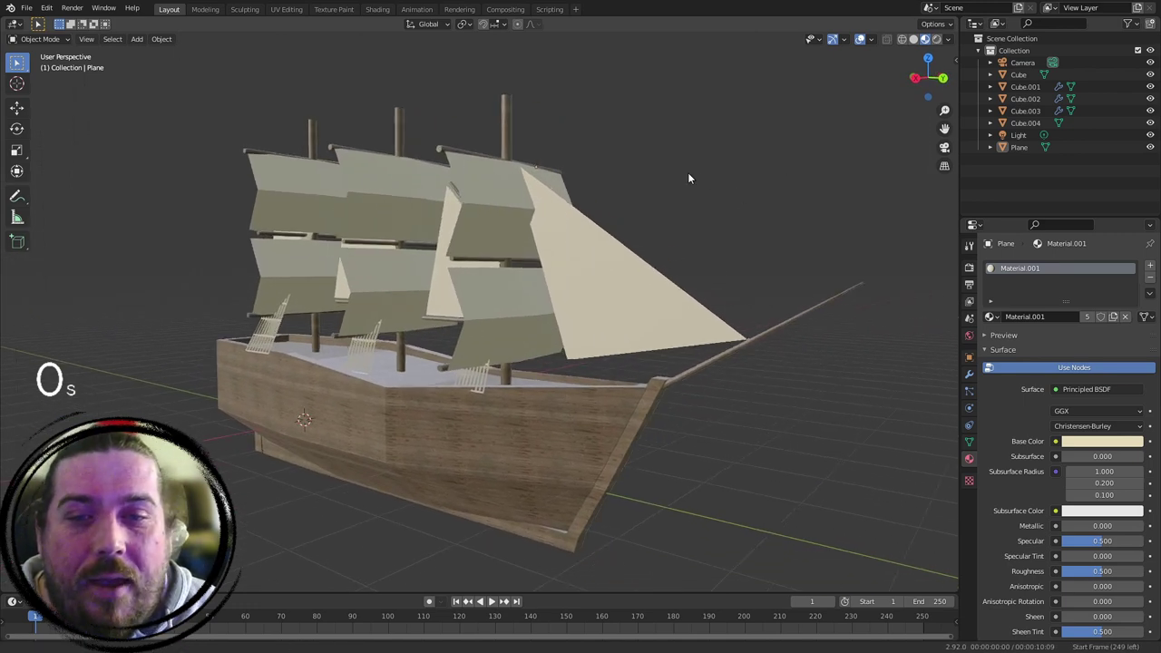
left_click(767, 333)
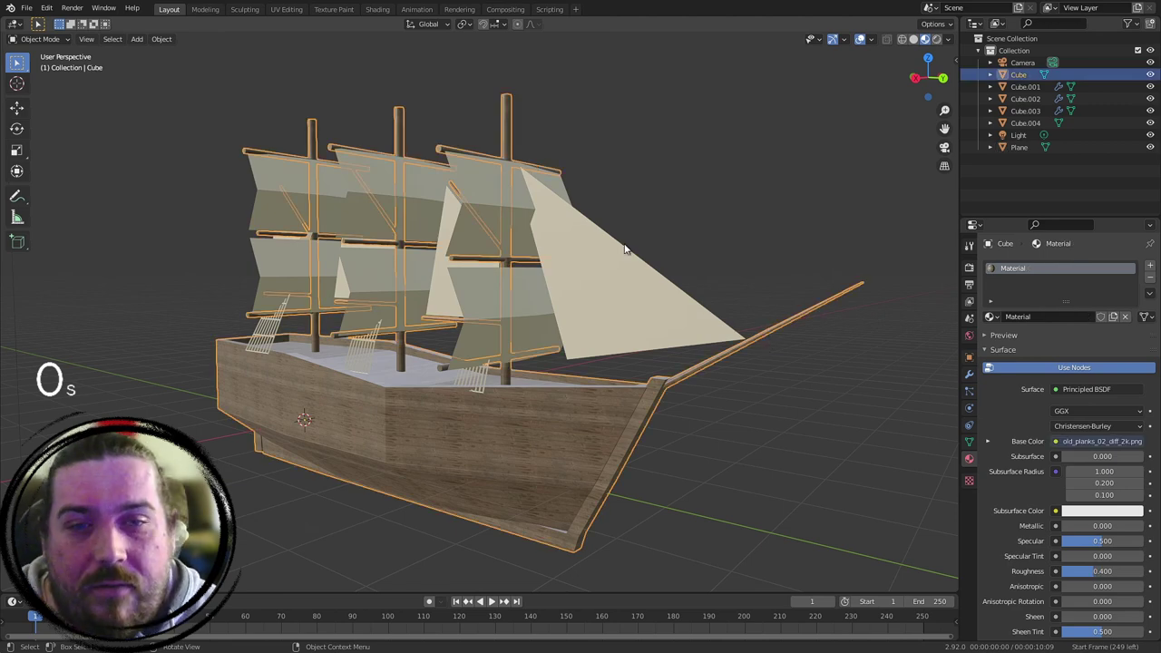
left_click(700, 169)
mouse_move(699, 169)
middle_mouse_down()
mouse_move(736, 155)
mouse_move(788, 192)
mouse_move(796, 179)
mouse_move(707, 201)
mouse_move(692, 175)
middle_mouse_up()
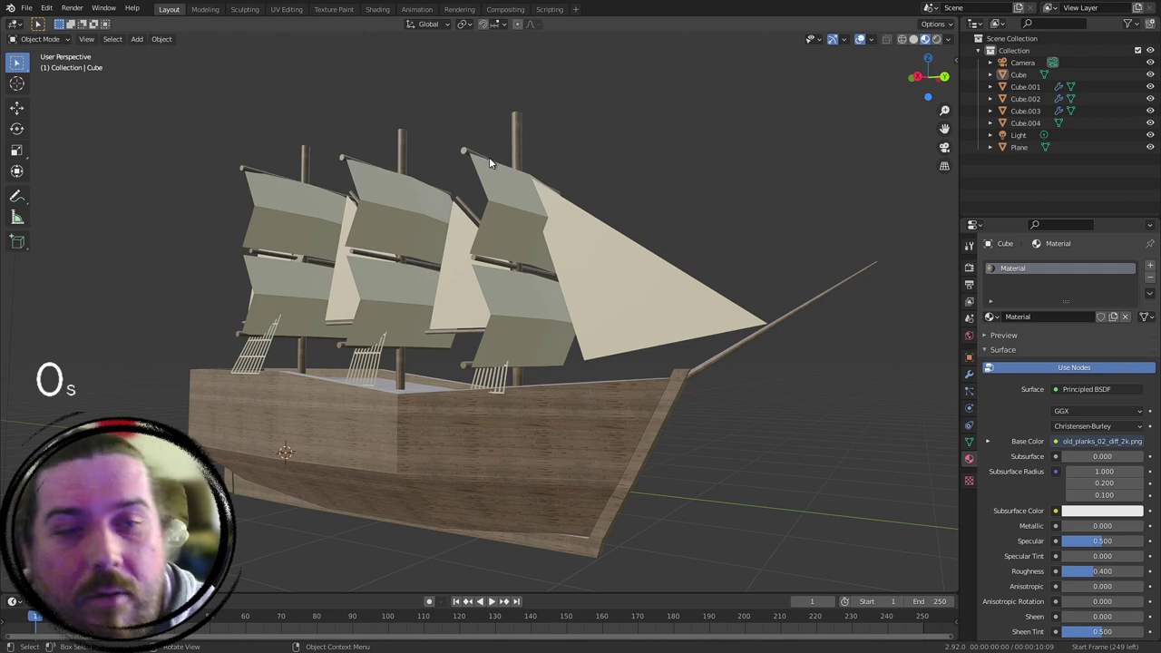
Step: Select the rope-net shroud at the front mast in a close-up view
middle_click_drag(144, 297, 433, 272)
scroll(523, 251, "up", 5)
scroll(463, 322, "down", 4)
scroll(466, 325, "up", 7)
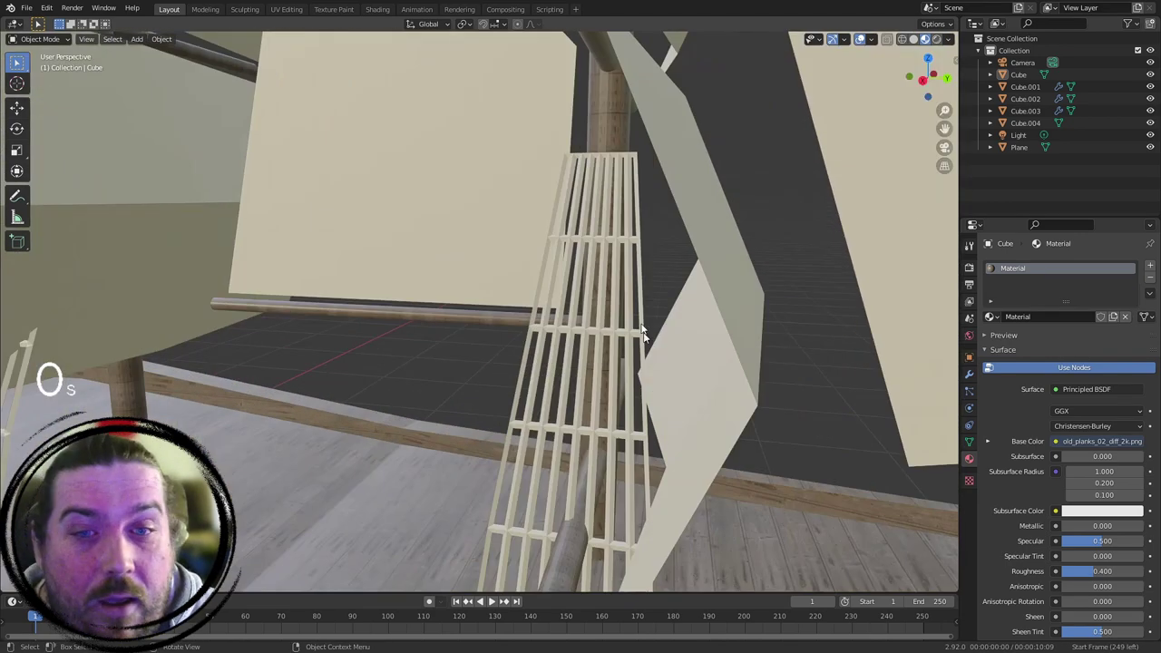
left_click(639, 322)
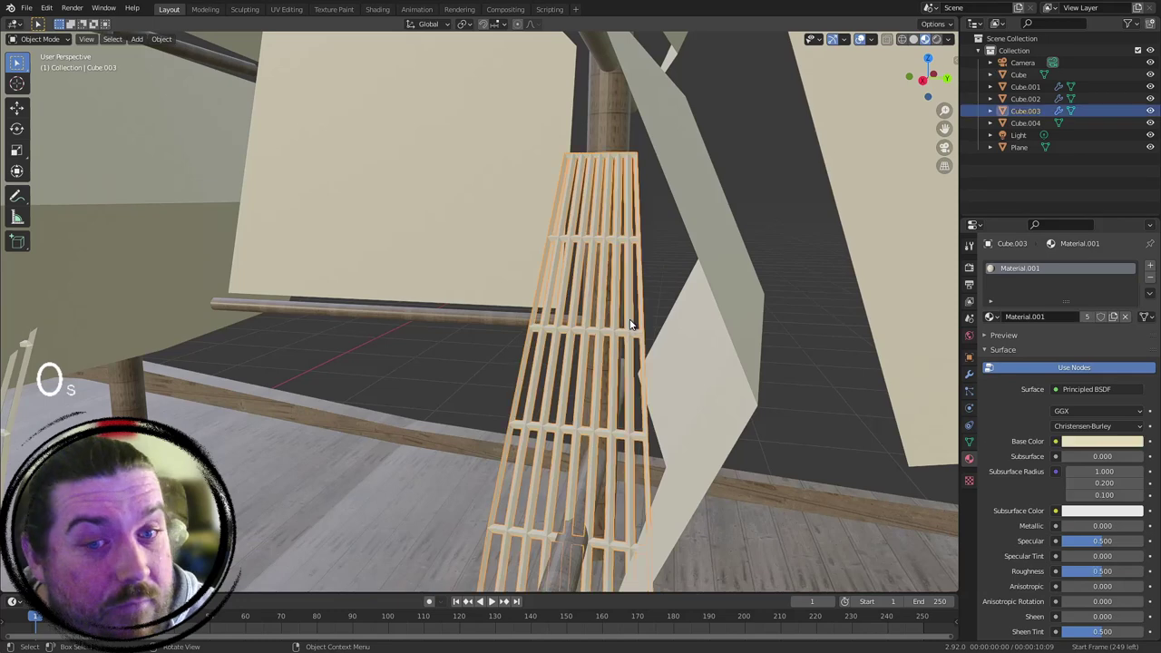
Step: Reduce the Wireframe modifier thickness of the front mast's rope-net shroud to 0.005 m and deselect the shroud
left_click(969, 374)
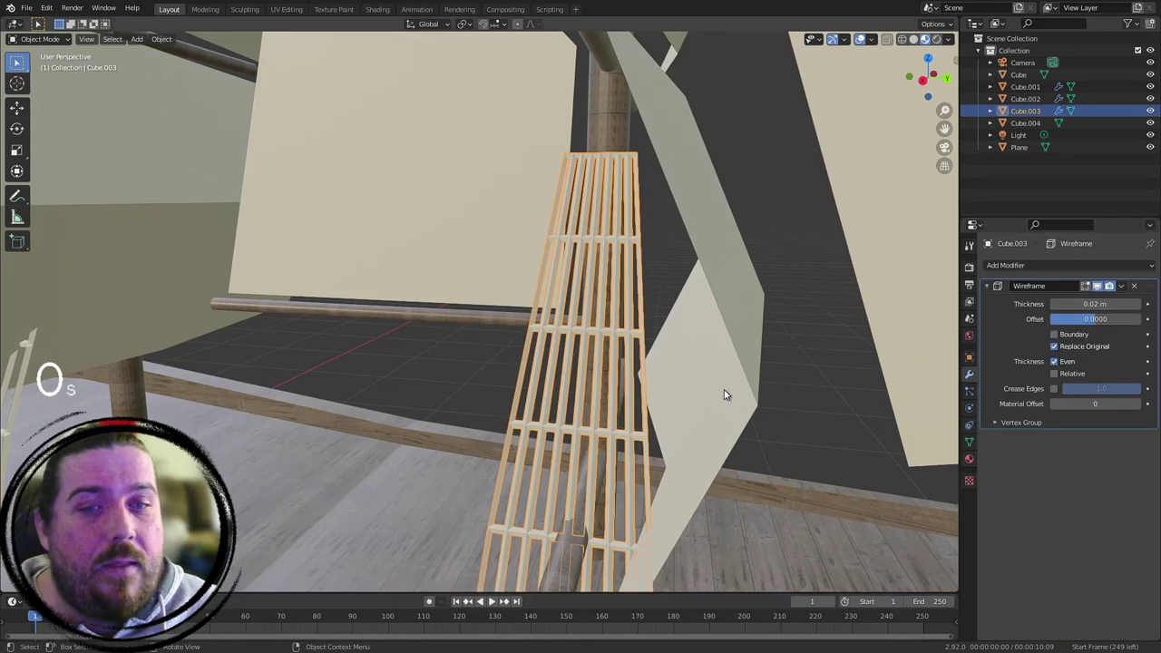
middle_click_drag(731, 439, 757, 397)
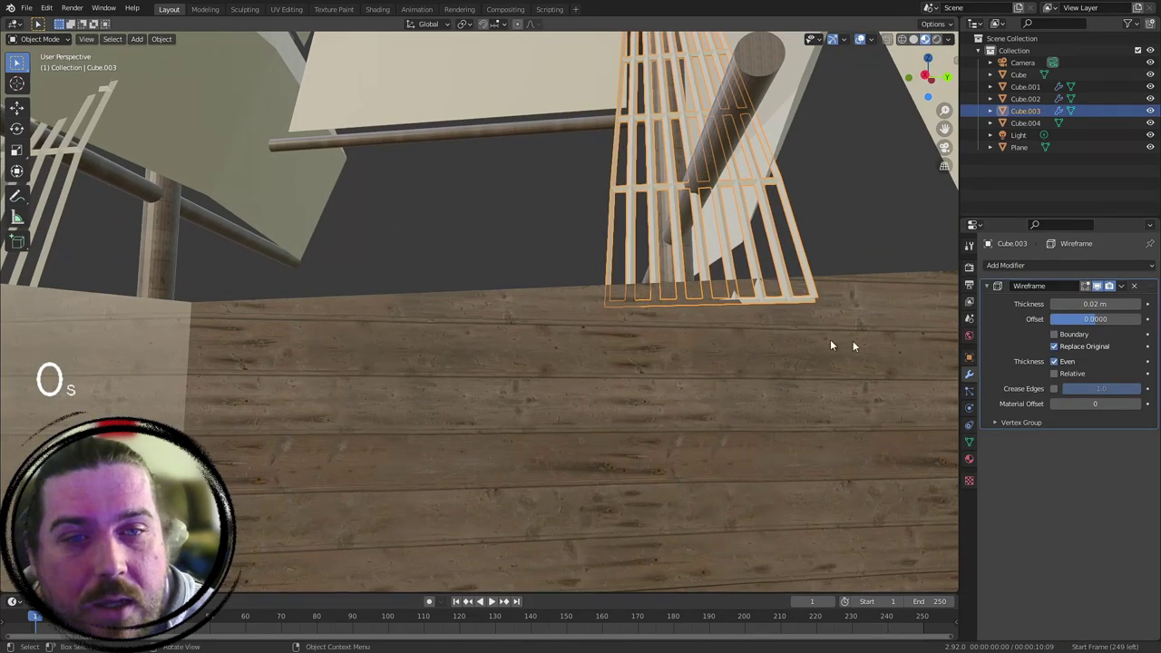
left_click(1053, 305)
scroll(621, 218, "down", 6)
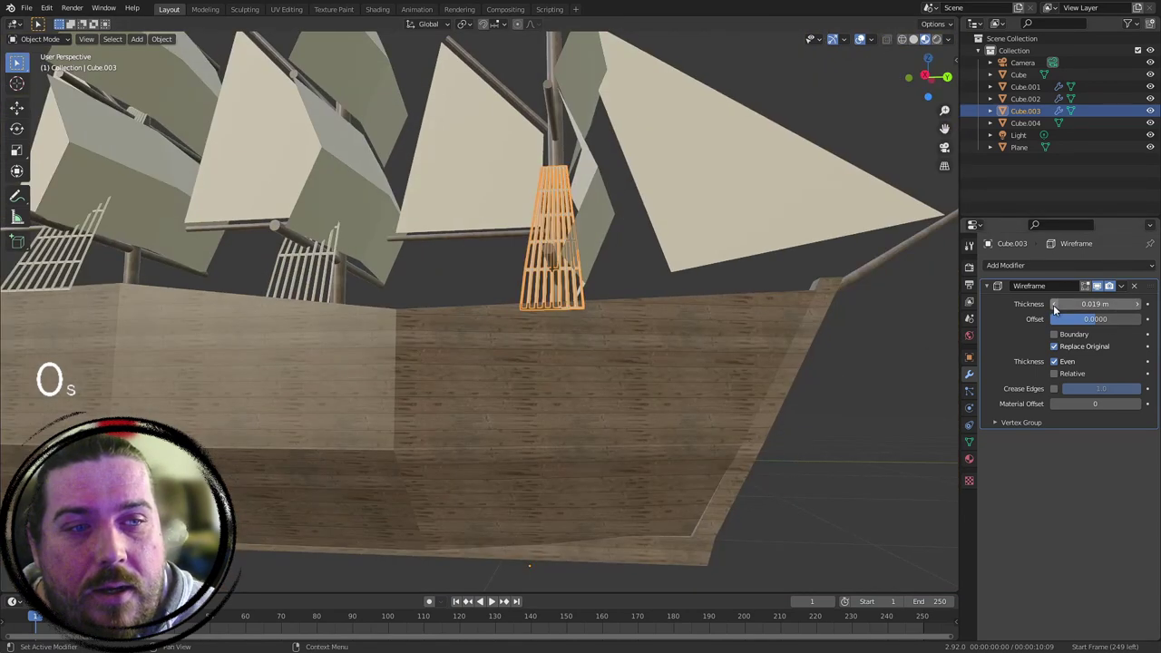
left_click_drag(1055, 305, 1003, 307)
left_click(832, 404)
Step: Check the front shroud's Wireframe thickness and set the middle mast's shroud to the same 0.005 m
middle_click_drag(833, 404, 399, 363)
left_click(399, 363)
left_click(399, 363)
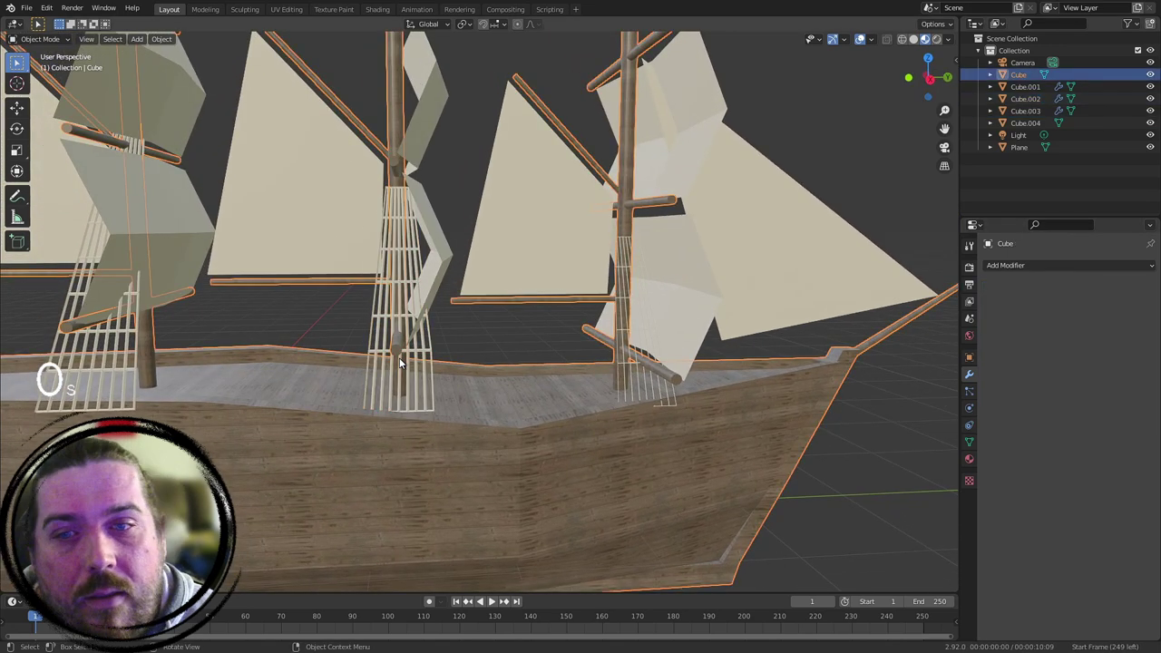
left_click(400, 363)
left_click(624, 363)
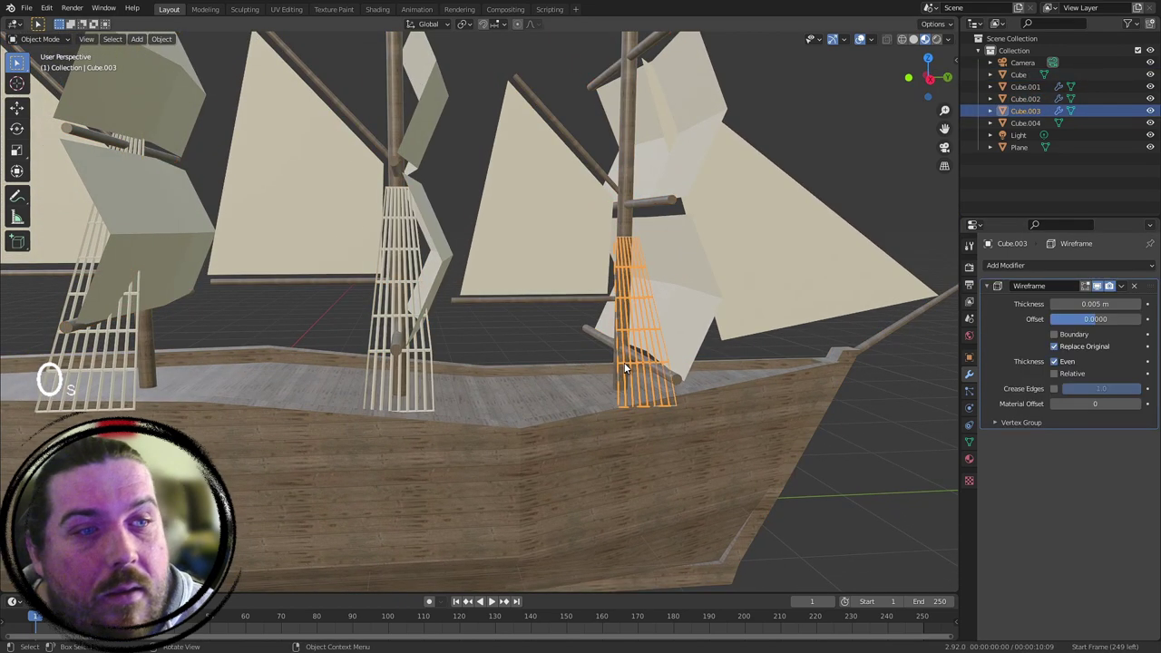
left_click(341, 374)
left_click(410, 380)
left_click(1118, 306)
key("BackSpace")
type(".005")
key("Return")
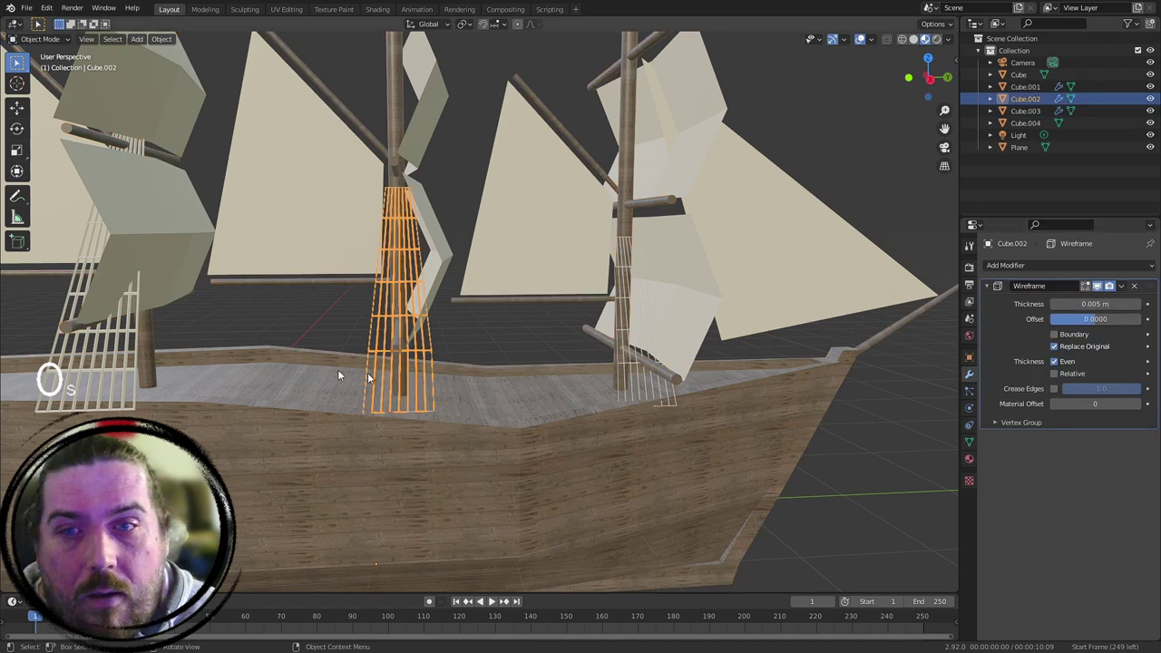
Step: Set the Wireframe modifier thickness of the rear mast's shroud to 0.005 m and deselect it
left_click(109, 363)
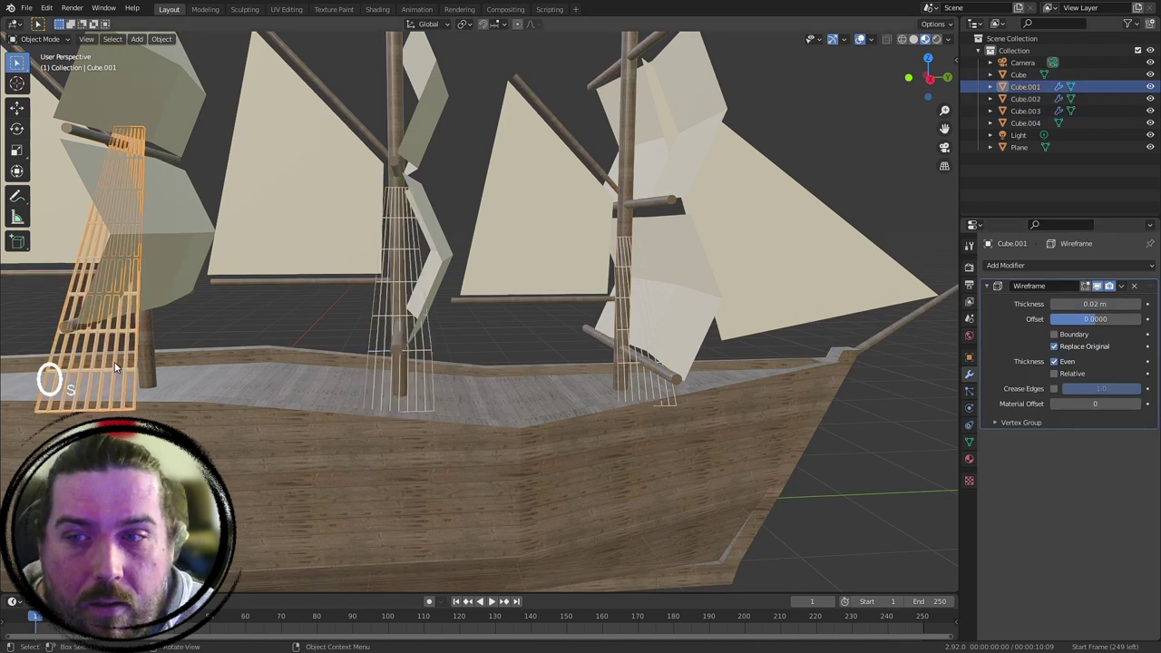
left_click(1093, 304)
type(".005")
key("Return")
left_click(470, 323)
Step: Examine the thinned rope-net shrouds against the masts, sails and deck from several side angles
scroll(470, 323, "down", 4)
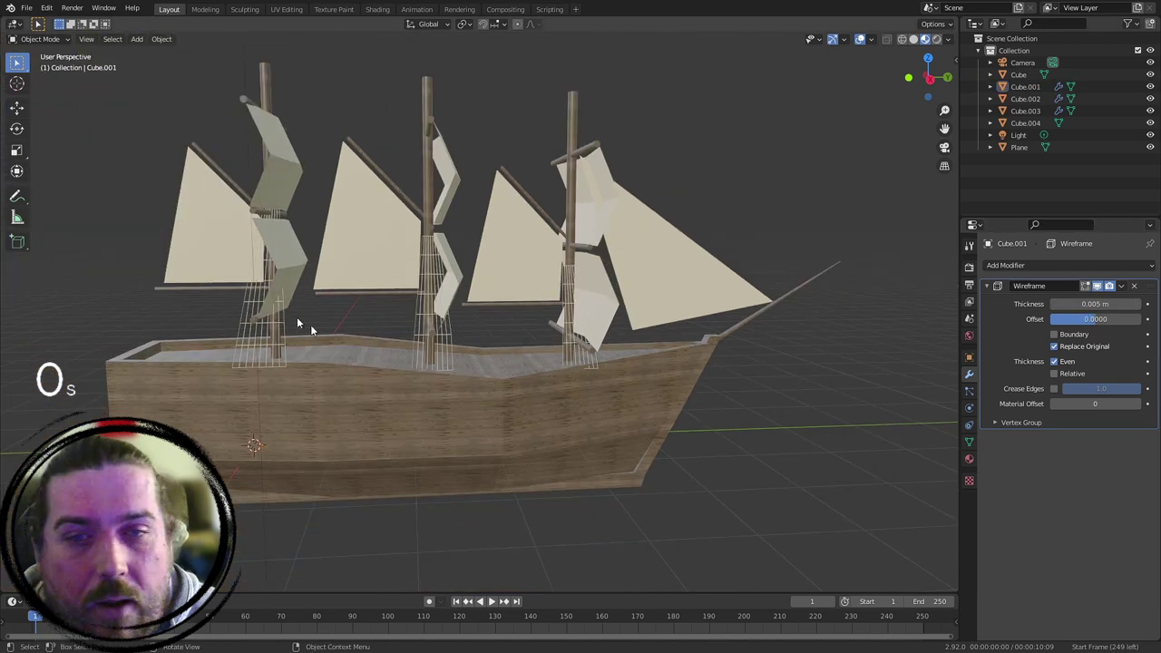
middle_click_drag(332, 336, 359, 338)
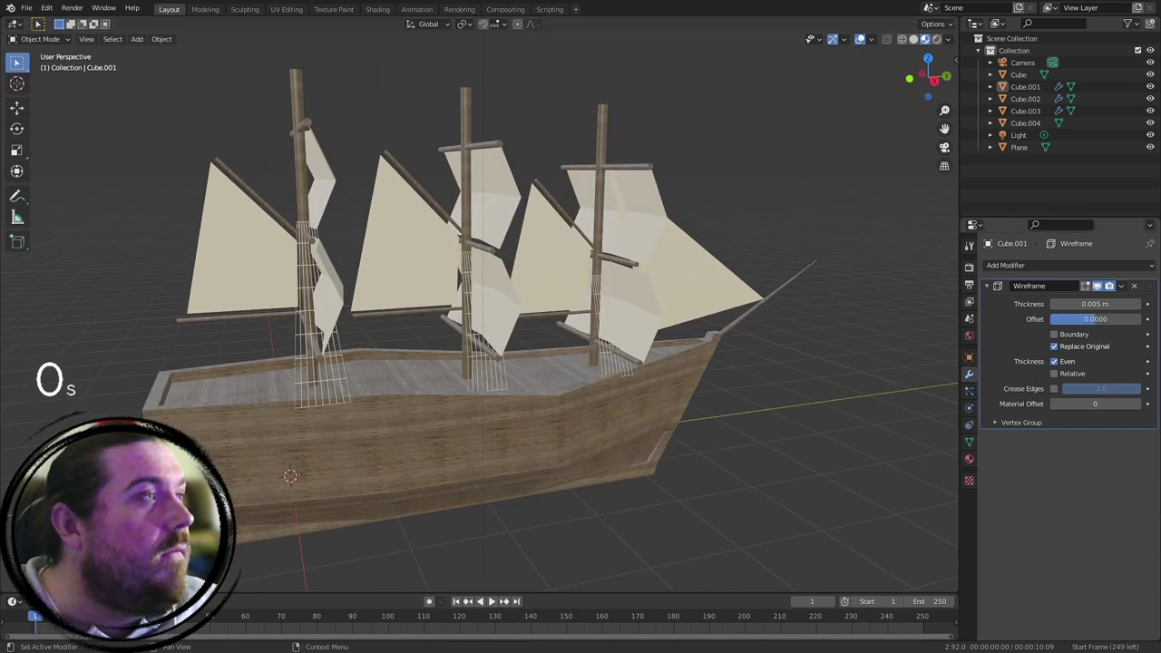
scroll(348, 425, "up", 3)
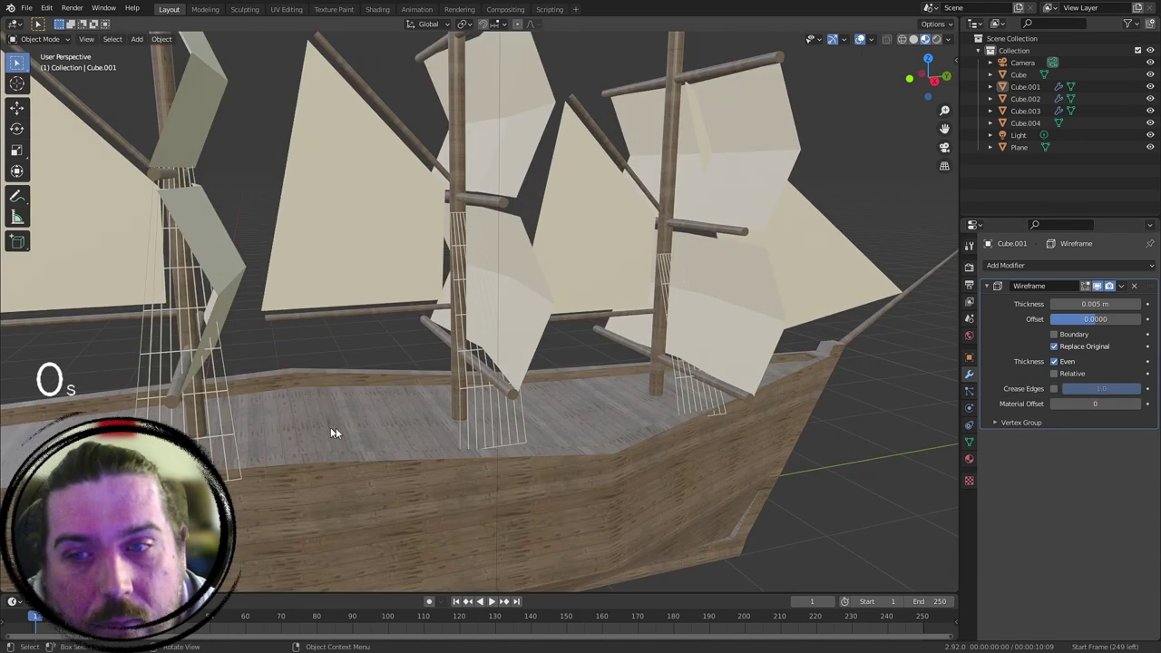
middle_click_drag(348, 426, 511, 400)
middle_click_drag(394, 355, 412, 345)
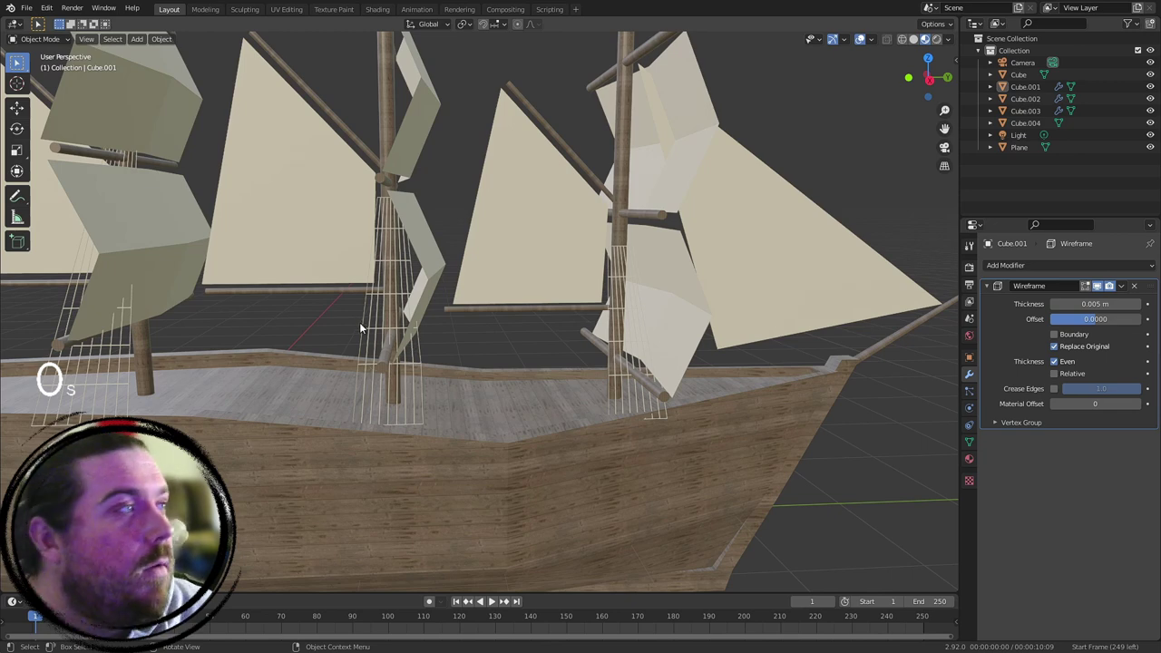
middle_click_drag(406, 308, 550, 278)
middle_click_drag(384, 173, 456, 155)
middle_click_drag(557, 210, 611, 207)
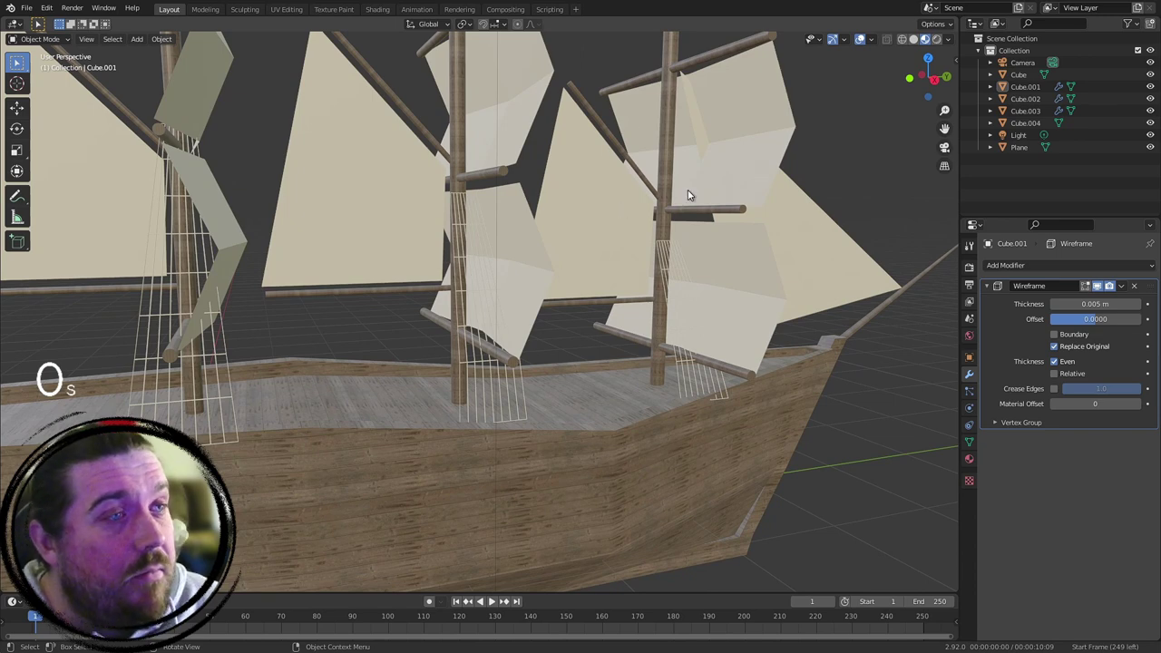
Step: Examine the whole ship from the stern, side and bow, including its sails, hull and bowsprit
scroll(688, 190, "down", 4)
scroll(572, 209, "down", 2)
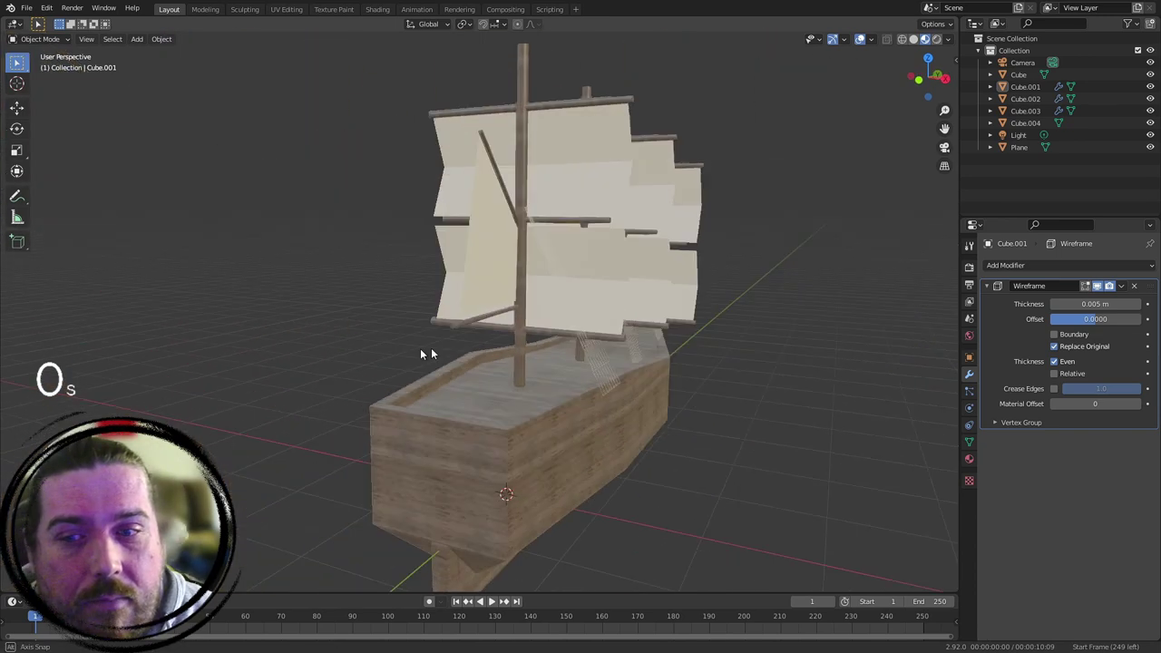
middle_click_drag(458, 349, 536, 423)
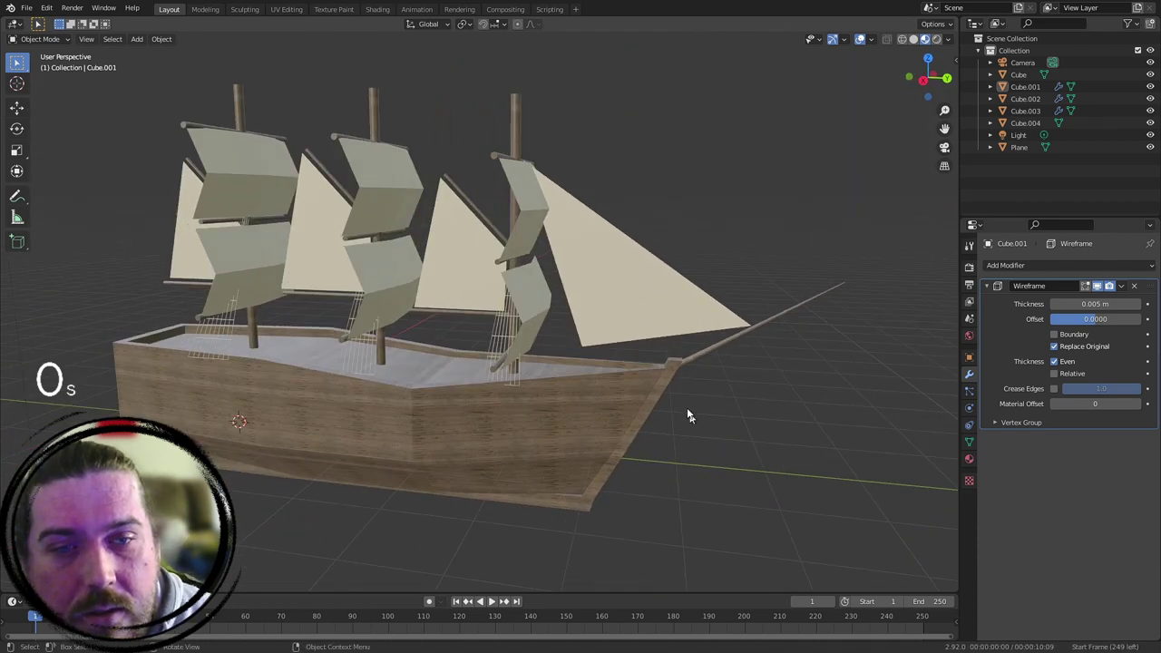
middle_click_drag(687, 388, 622, 349)
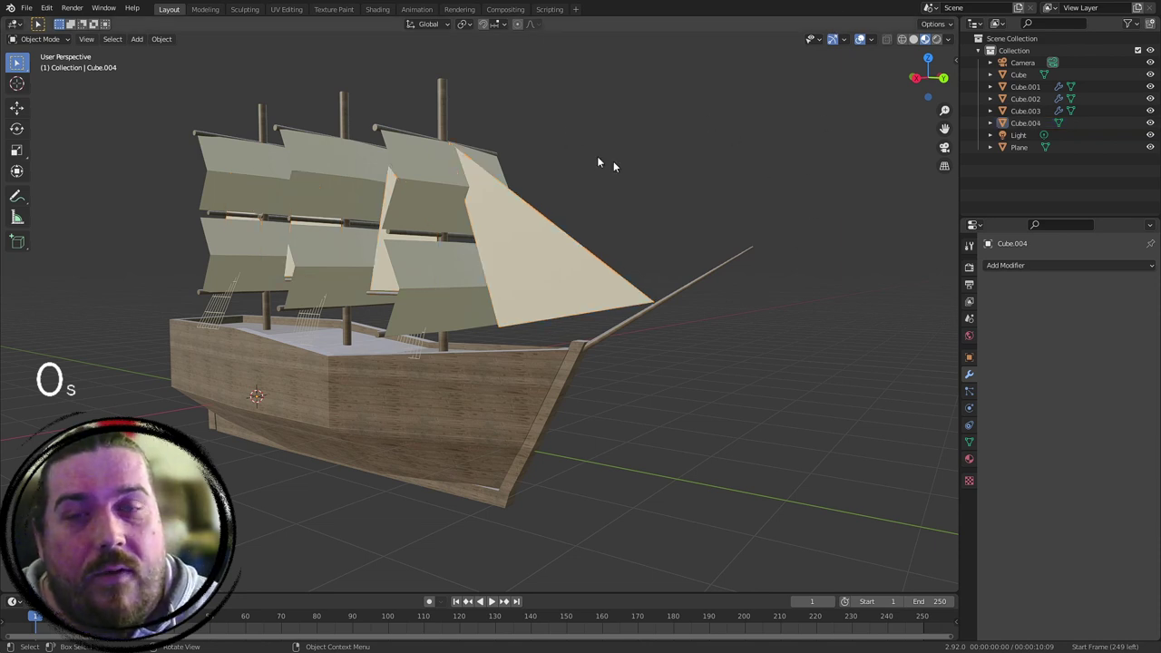
middle_click_drag(672, 175, 827, 274)
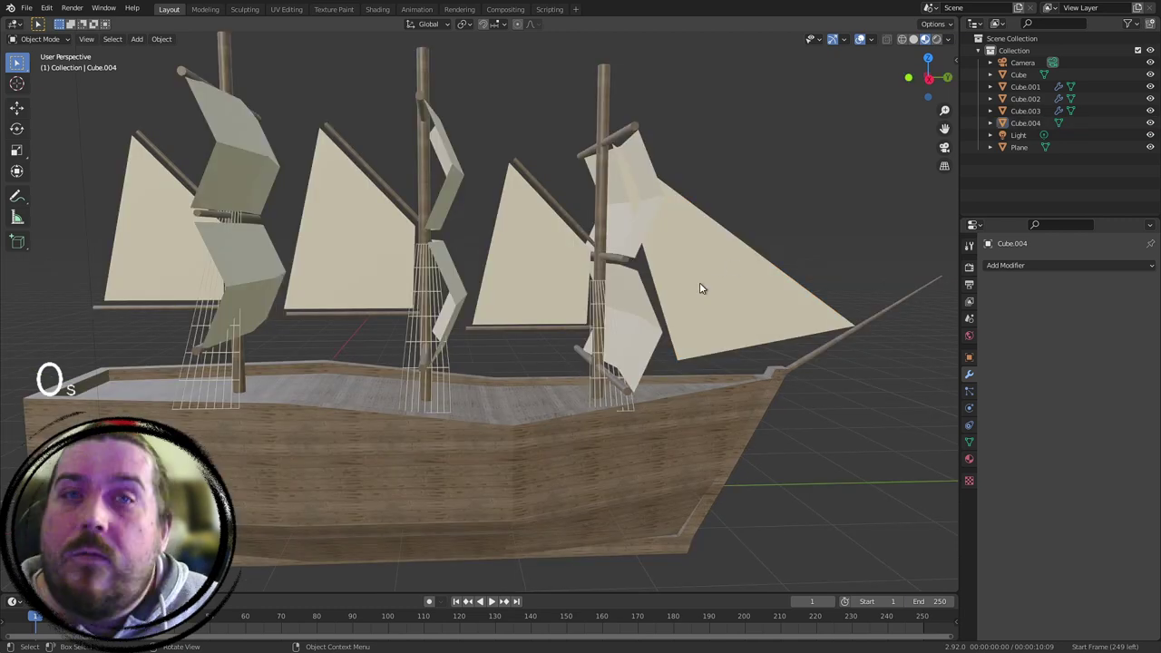
middle_click_drag(699, 282, 569, 253)
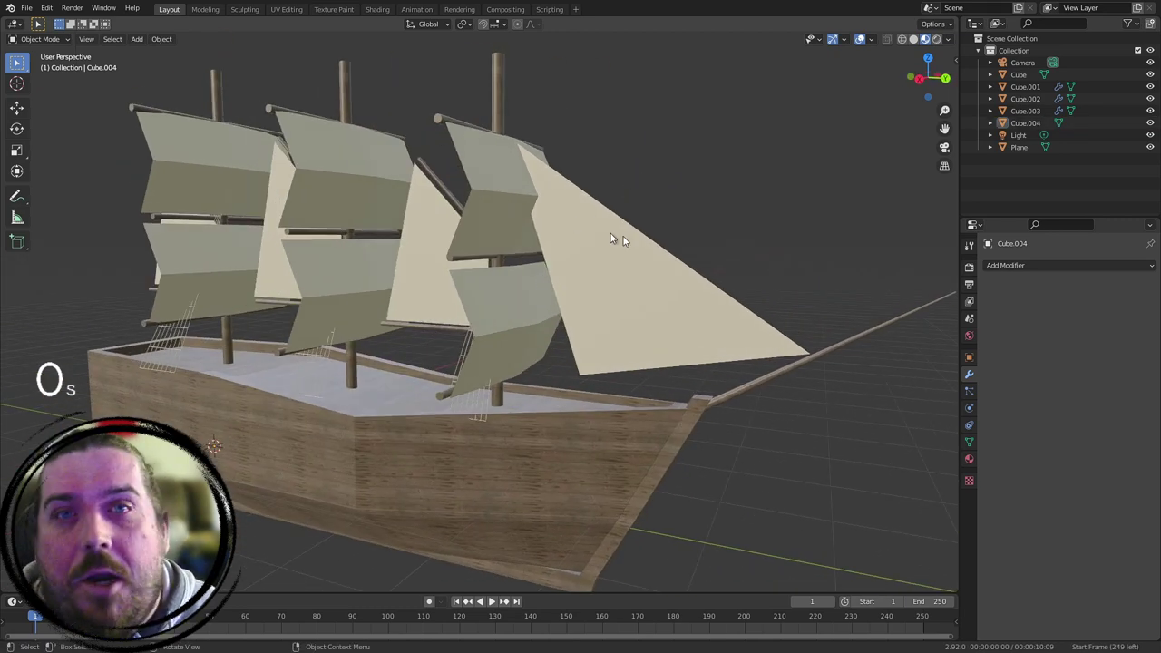
middle_click_drag(386, 199, 762, 188)
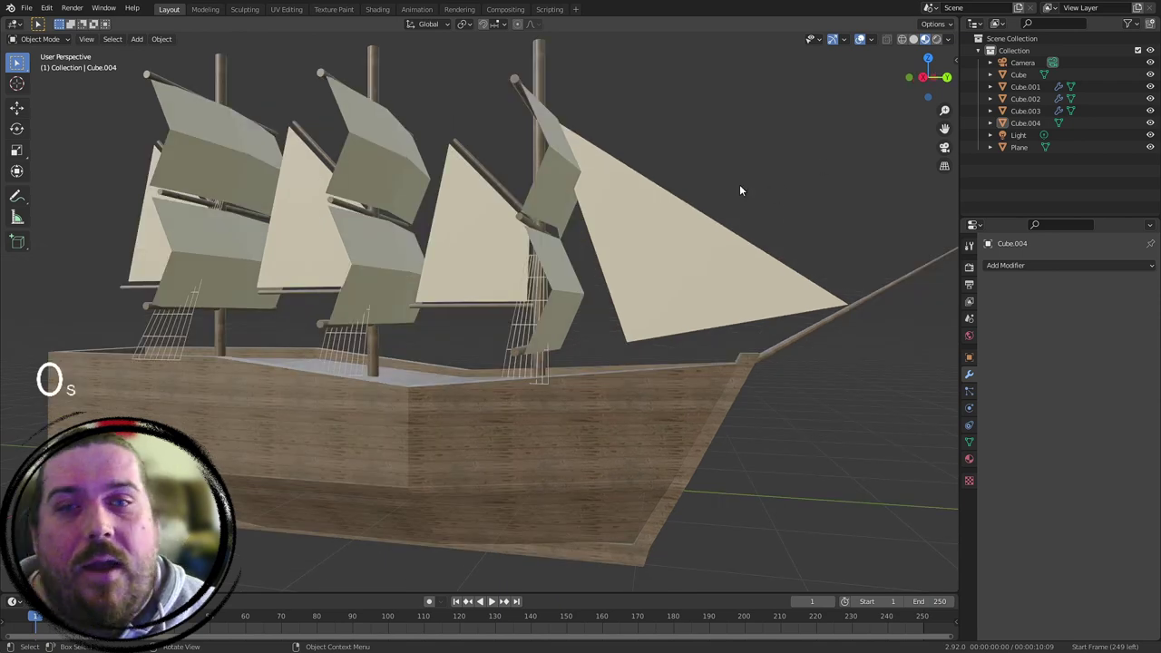
middle_click_drag(550, 194, 484, 191)
middle_click_drag(655, 161, 704, 273, "shift")
scroll(705, 273, "down", 1)
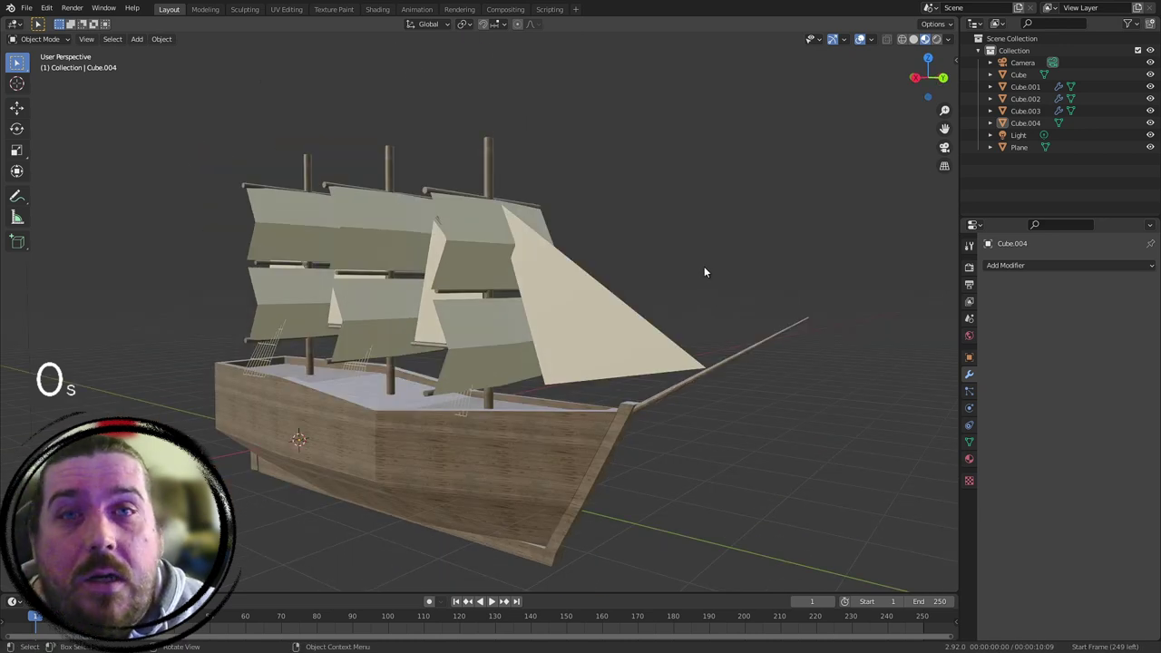